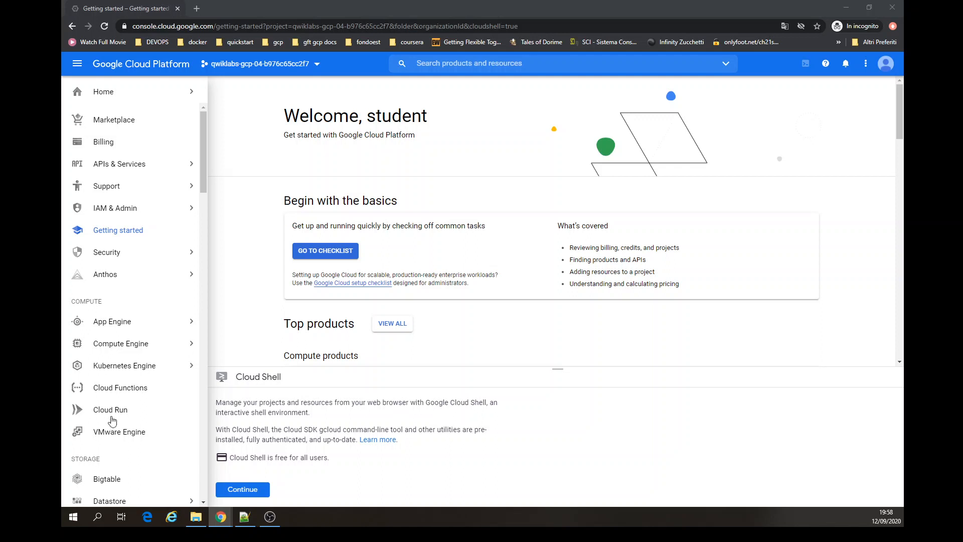
# - Start Cloud Shell, then add another account from the account menu and leave the current page
pyautogui.click(246, 489)
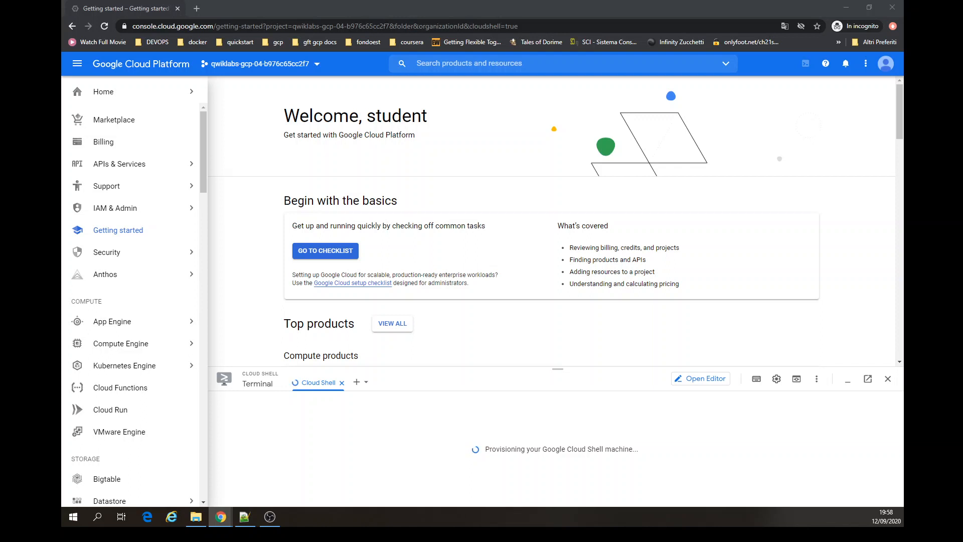
pyautogui.click(883, 65)
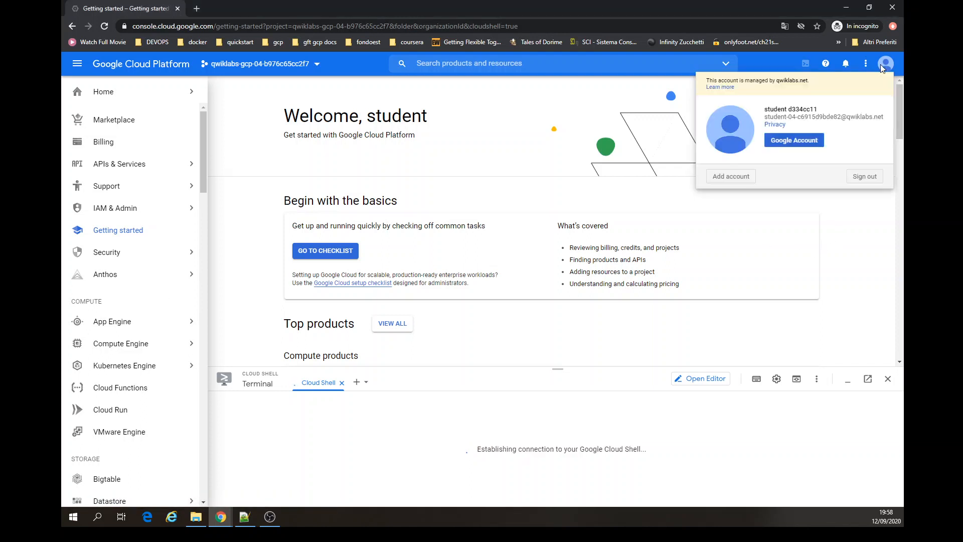
pyautogui.click(745, 178)
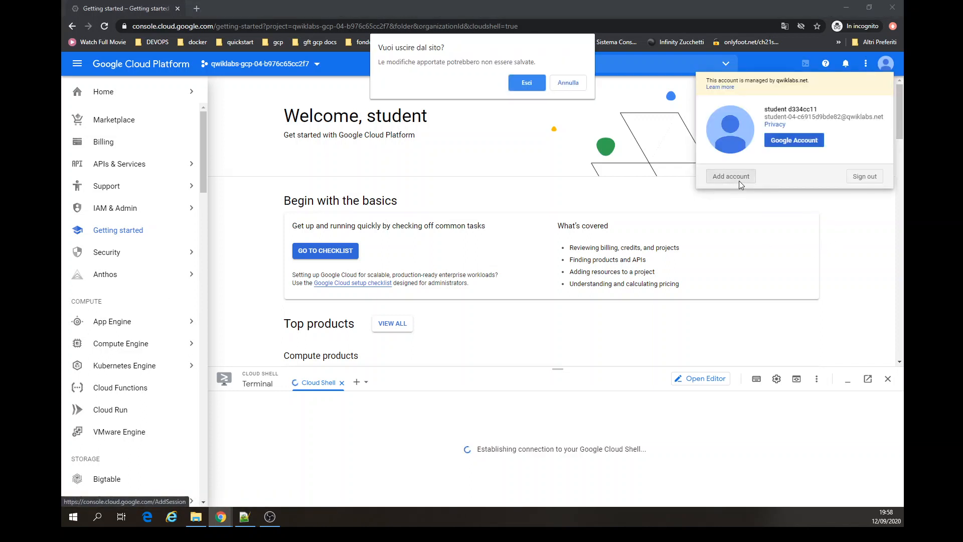
pyautogui.click(526, 84)
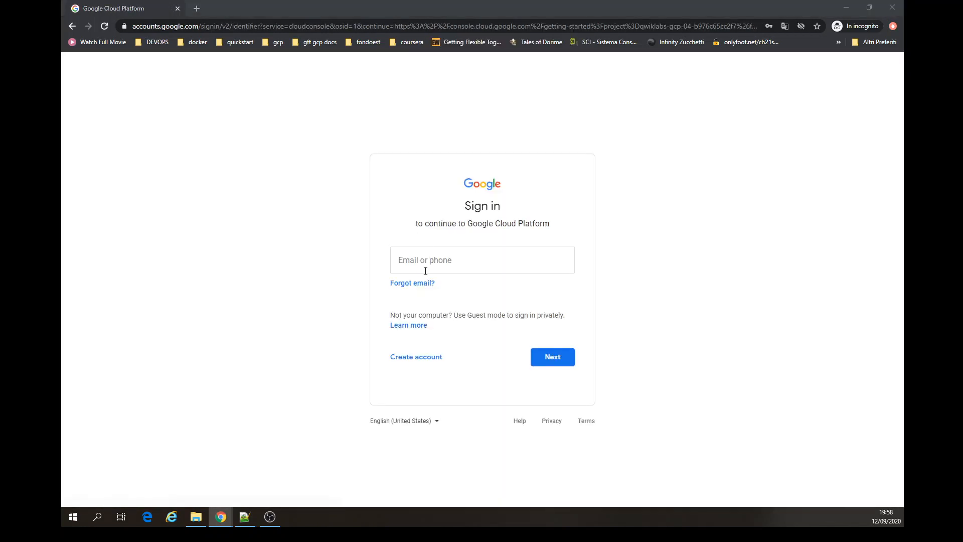
# - Paste the second student account's e-mail into the sign-in form and continue
pyautogui.click(425, 270)
pyautogui.hotkey('ctrl', 'v')
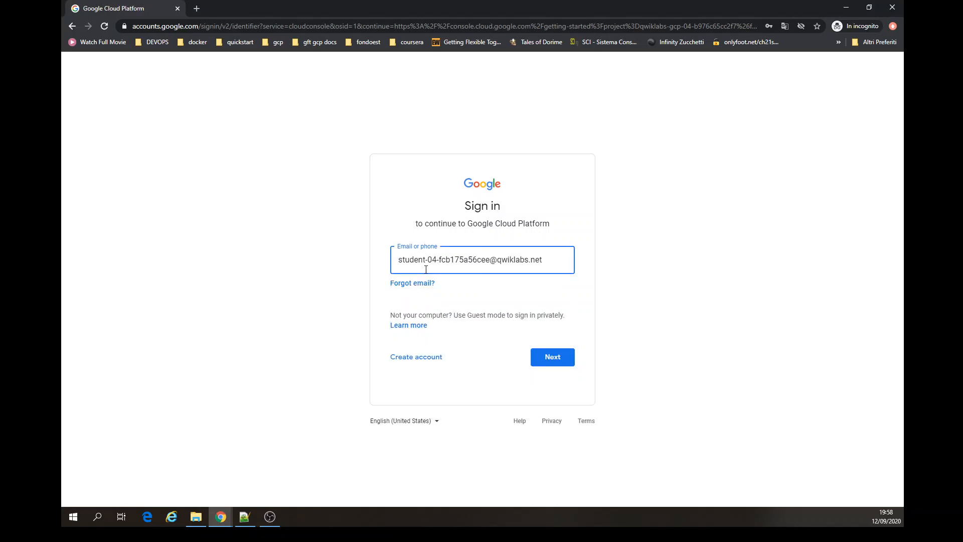
pyautogui.press('Return')
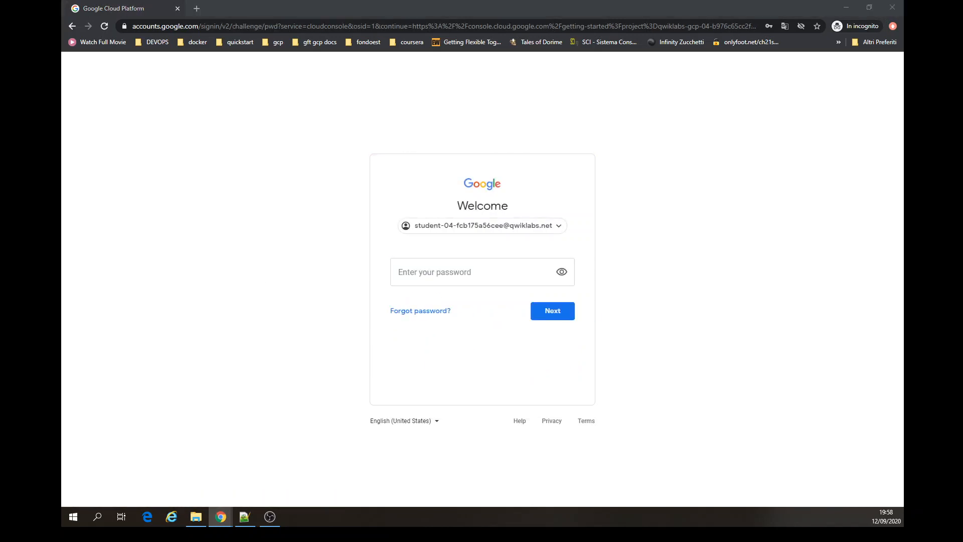
# - Paste the account password and sign in
pyautogui.click(445, 276)
pyautogui.hotkey('ctrl', 'v')
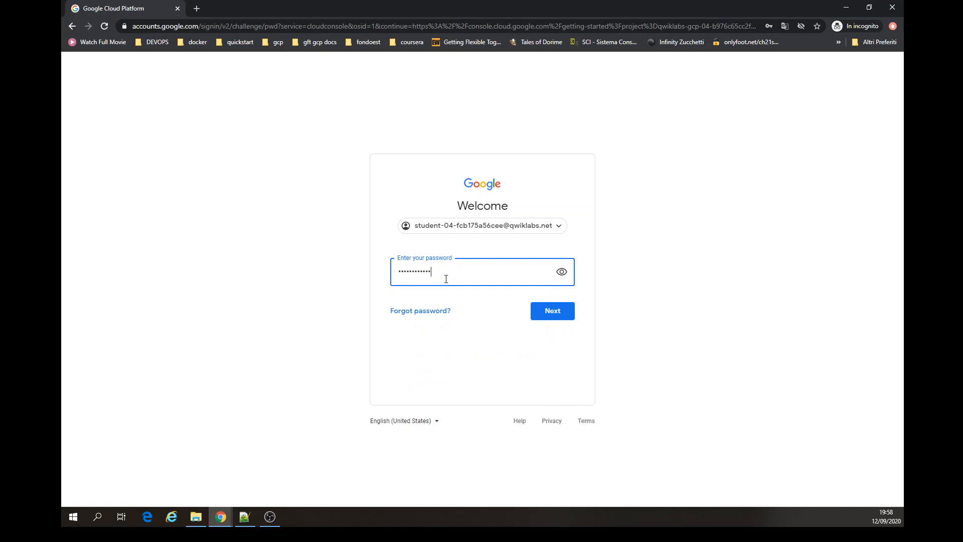
pyautogui.press('Return')
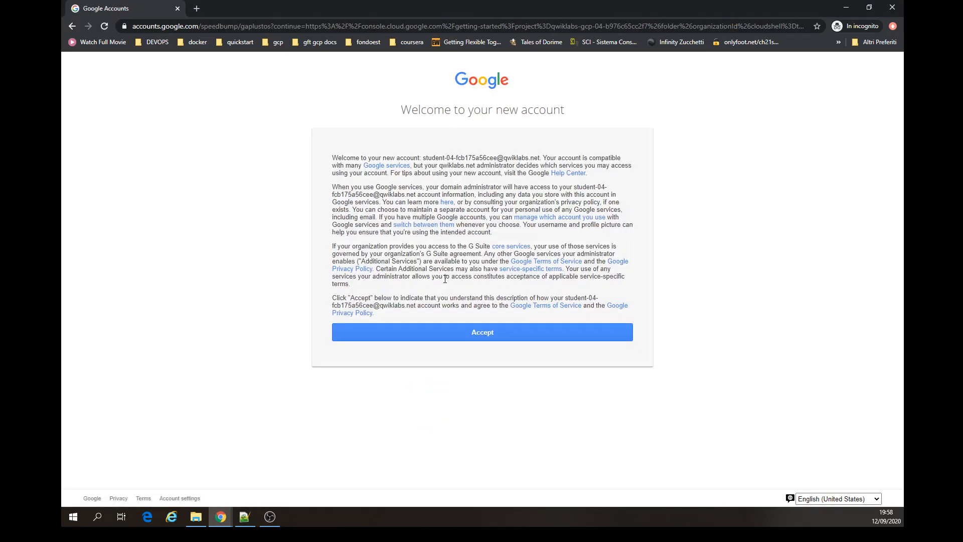
# - Accept the new account terms and confirm the recovery options
pyautogui.click(456, 334)
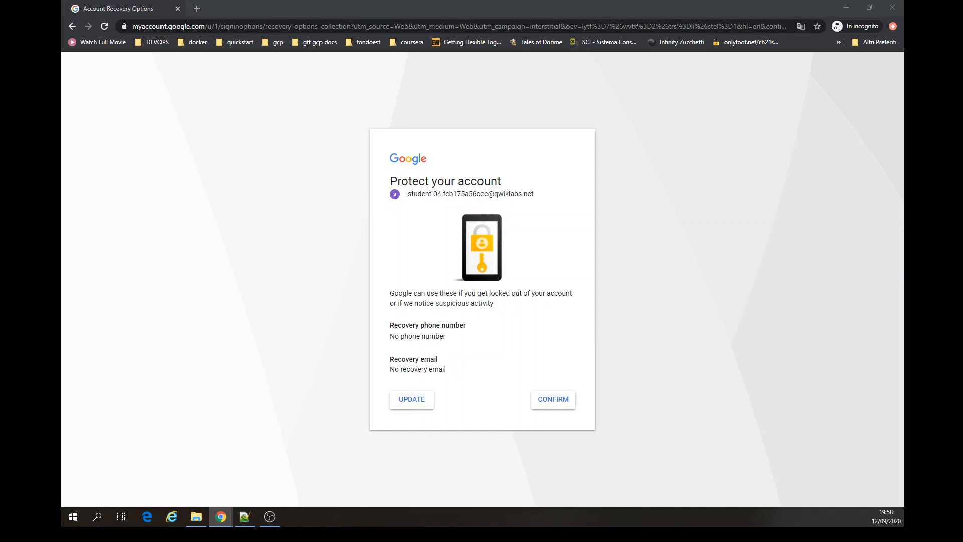
pyautogui.click(571, 399)
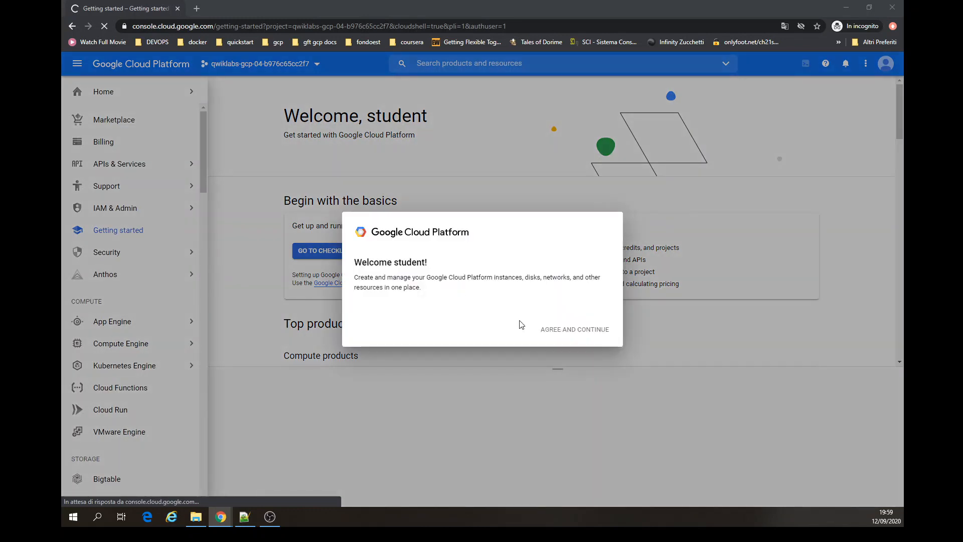
# - Agree to the Google Cloud Platform Terms of Service with country Italy and continue
pyautogui.click(589, 286)
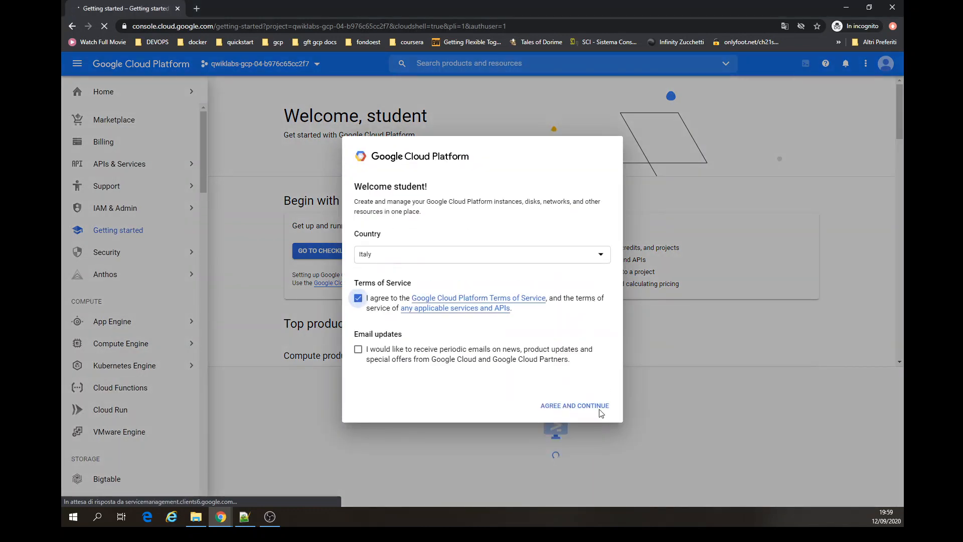
pyautogui.click(601, 413)
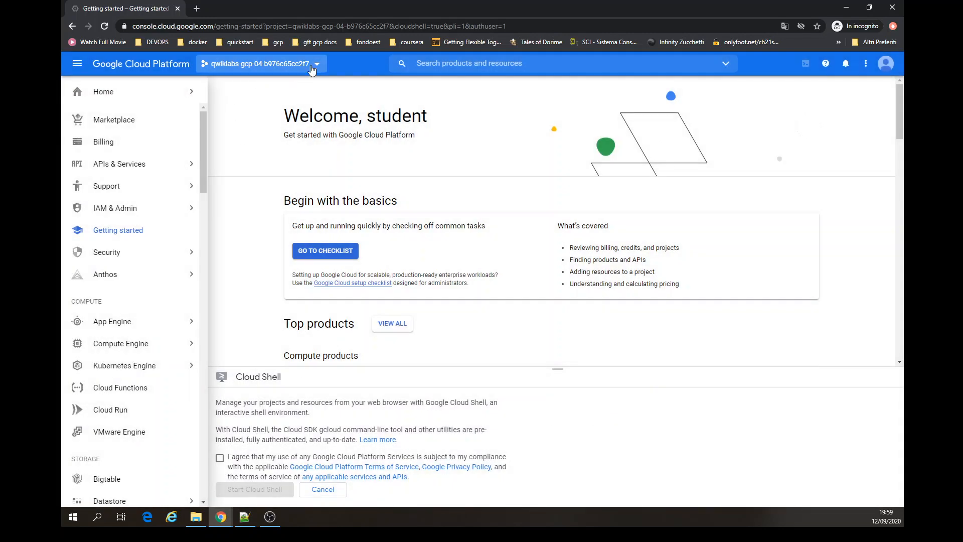
# - Review the signed-in accounts in the account menu
pyautogui.click(891, 65)
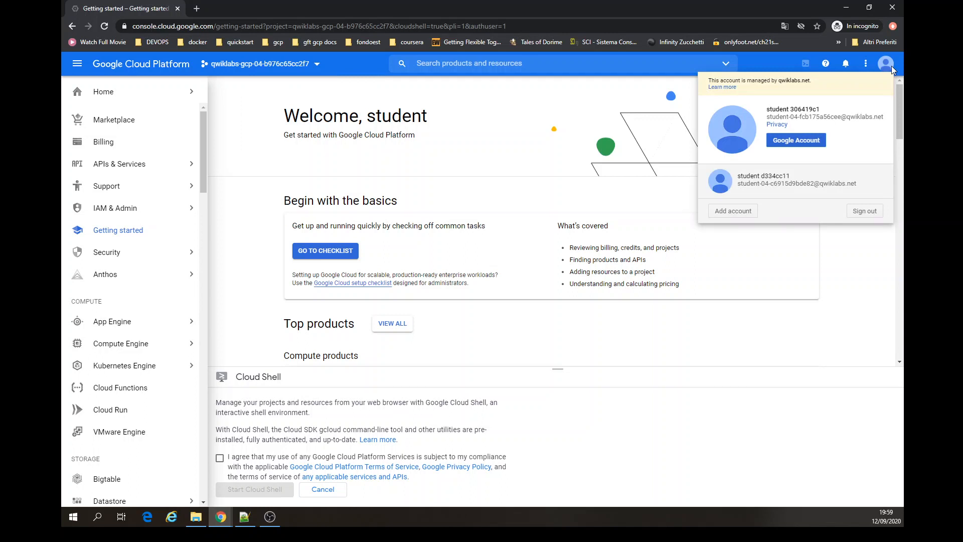
pyautogui.click(546, 104)
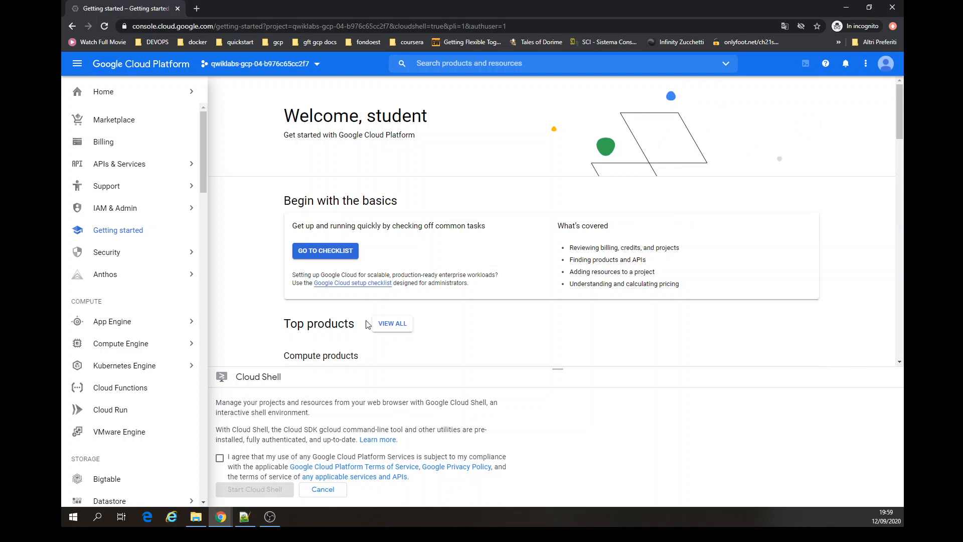
# - Open Kubernetes Engine, accept the Cloud Shell terms, start Cloud Shell and clear the terminal
pyautogui.click(149, 369)
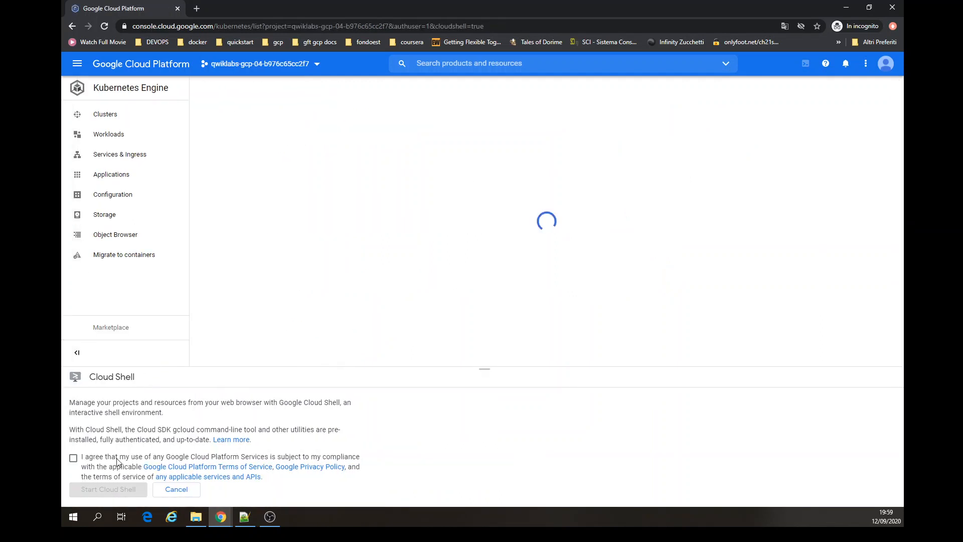
pyautogui.click(74, 457)
pyautogui.click(121, 490)
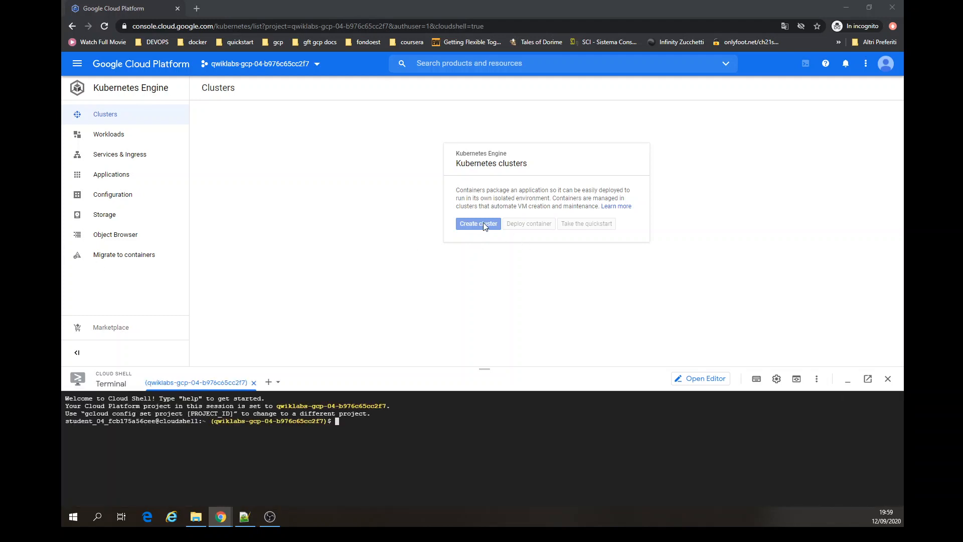
pyautogui.click(446, 500)
pyautogui.hotkey('ctrl', 'l')
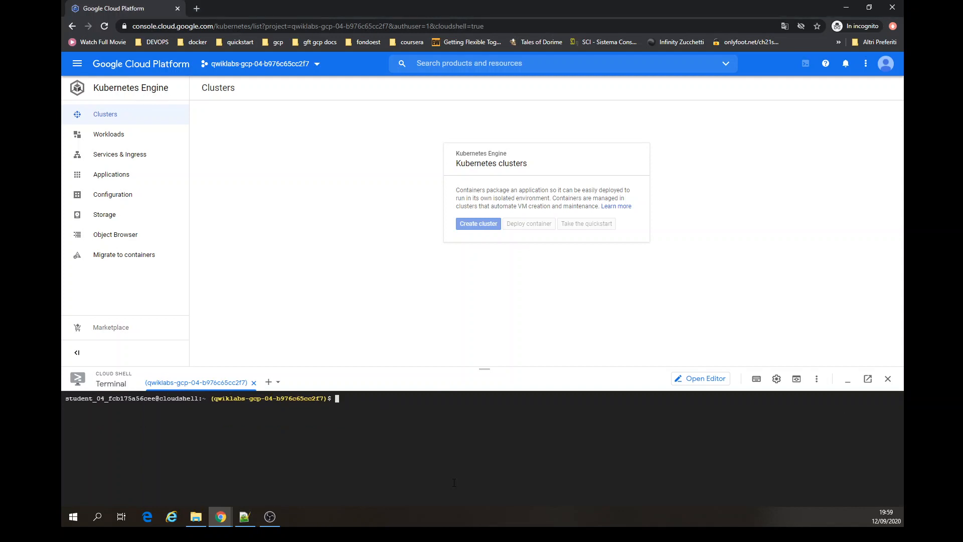
pyautogui.click(77, 64)
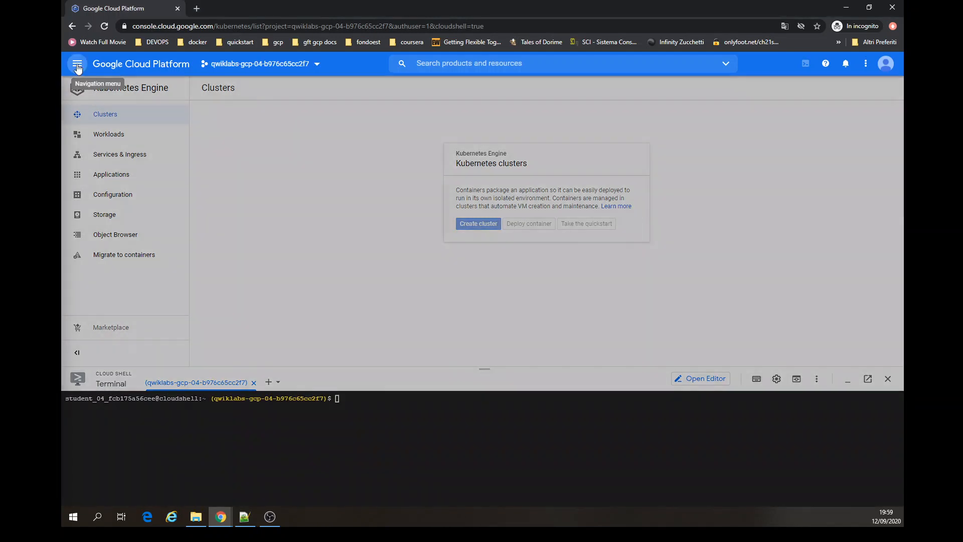
pyautogui.moveTo(148, 216)
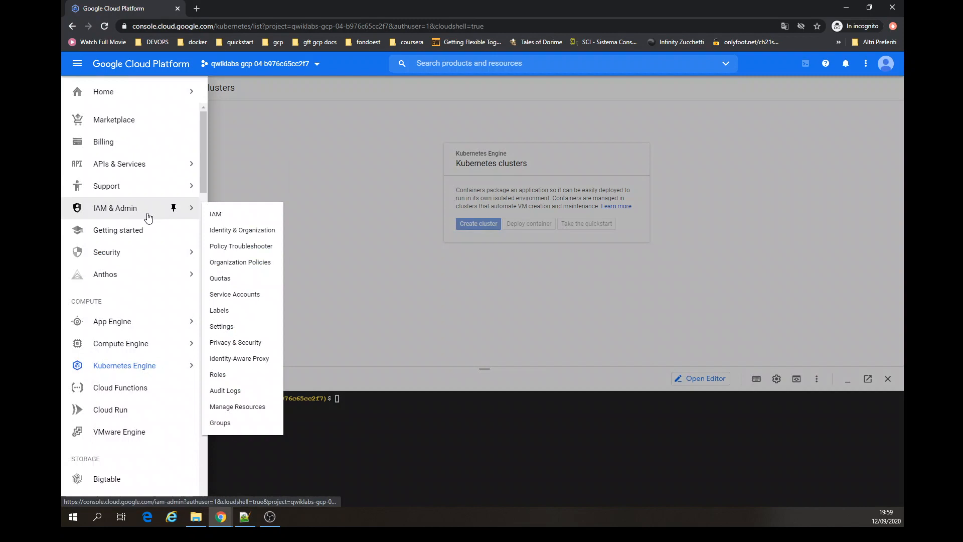
pyautogui.click(387, 236)
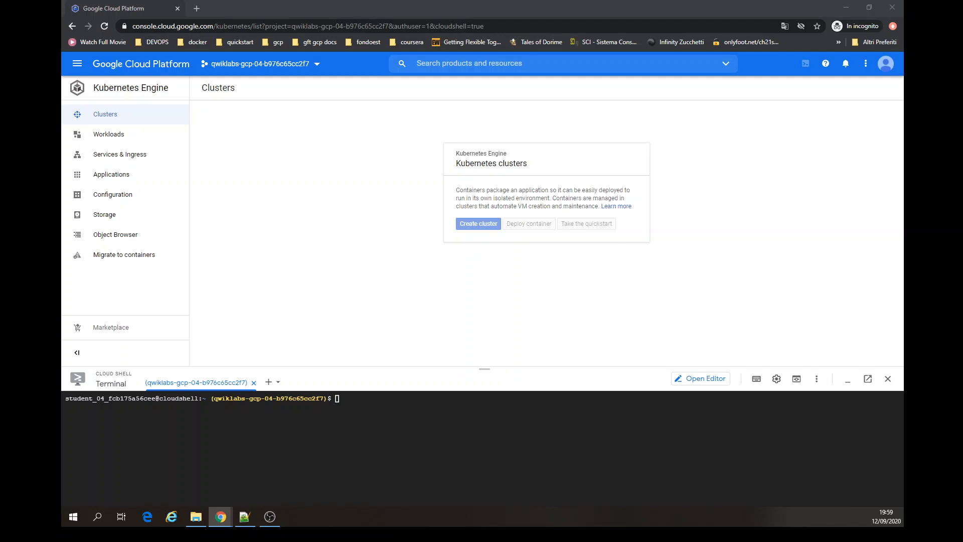
# - Open the IAM page under IAM & Admin and close the learning panel
pyautogui.click(77, 64)
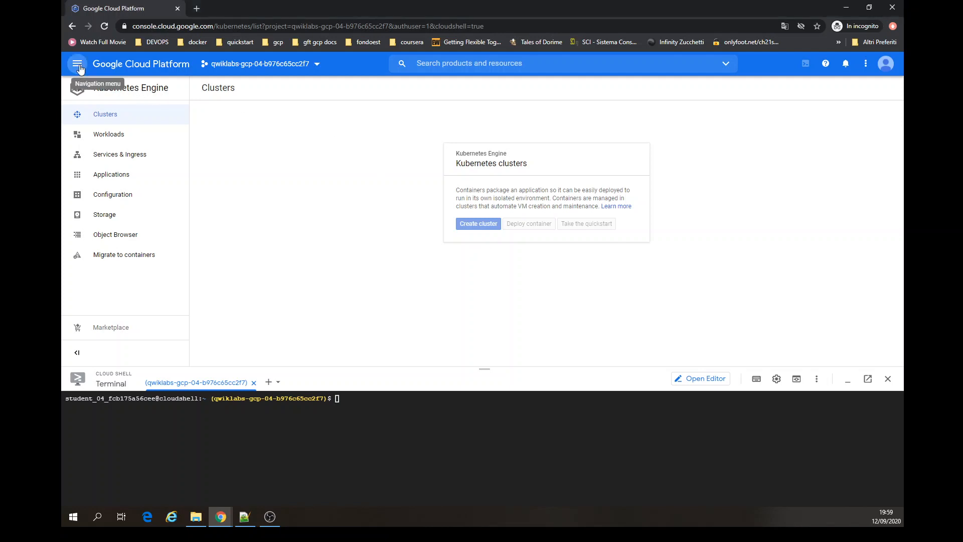
pyautogui.moveTo(151, 213)
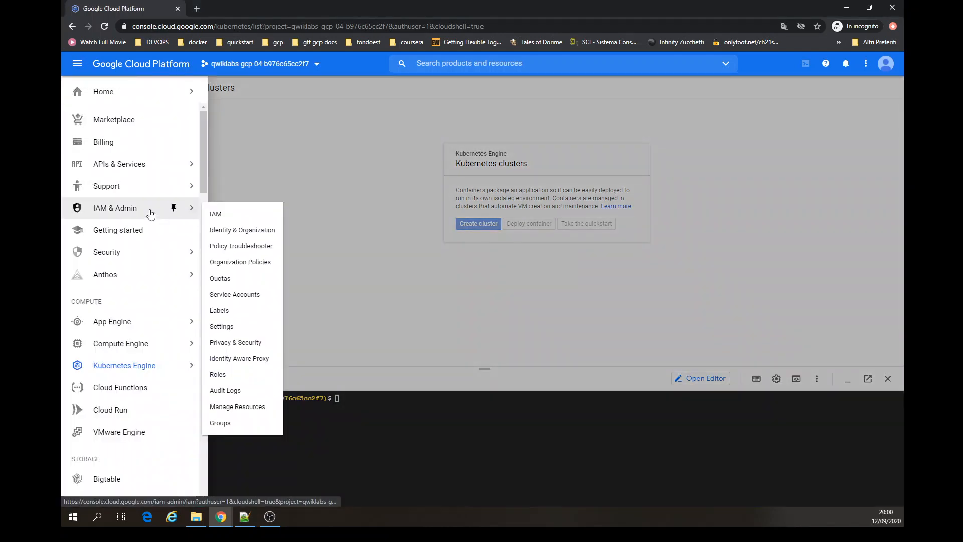
pyautogui.click(217, 214)
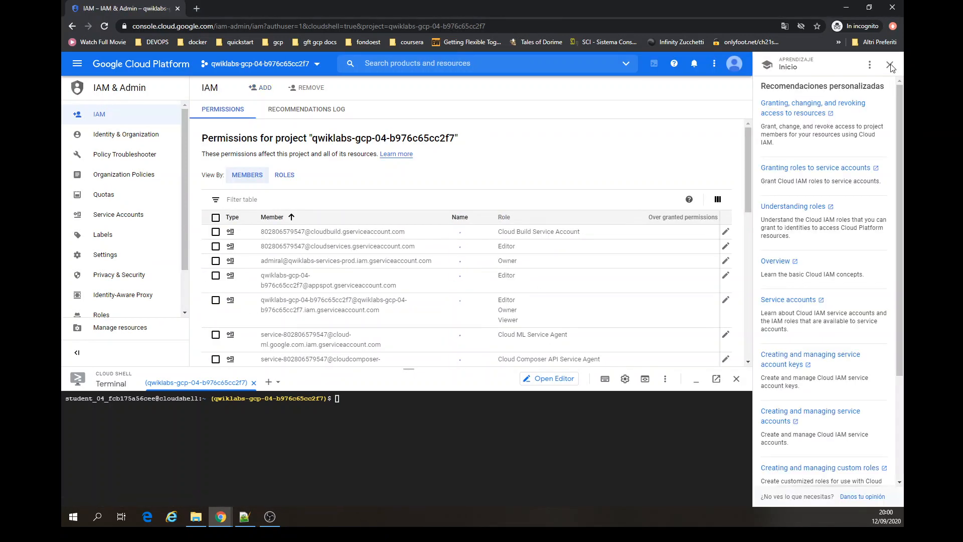
pyautogui.click(889, 69)
# - Search the IAM member list for the new account's e-mail
pyautogui.click(887, 66)
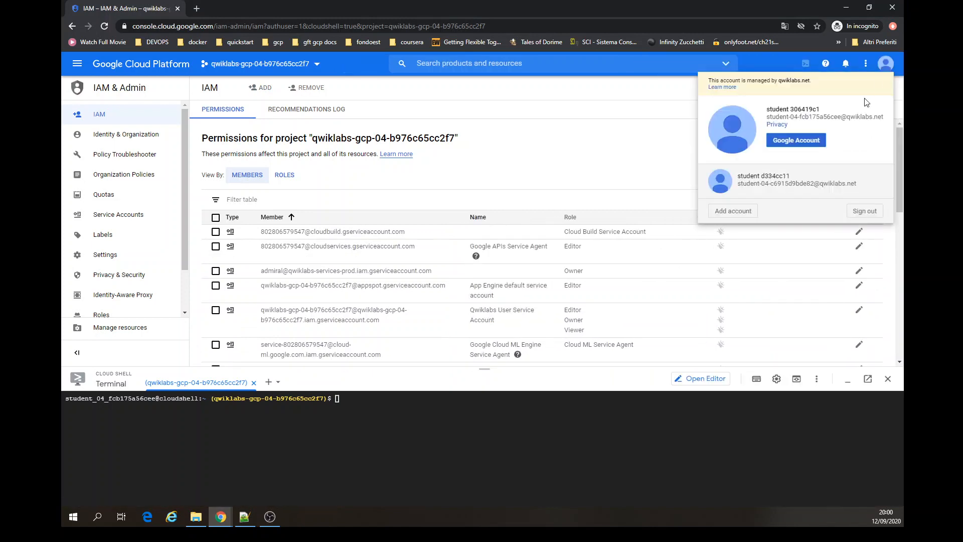
pyautogui.click(628, 155)
pyautogui.hotkey('ctrl', 'f')
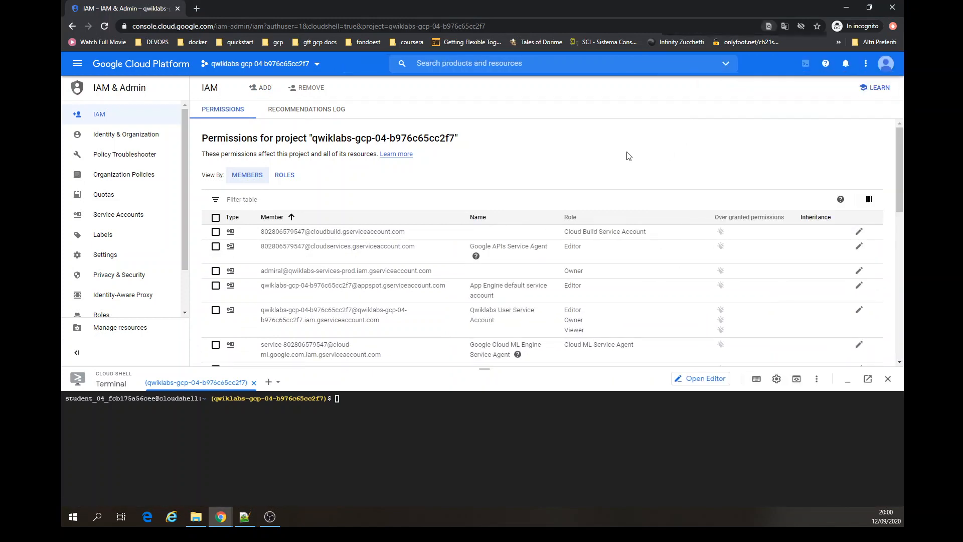
pyautogui.hotkey('ctrl', 'v')
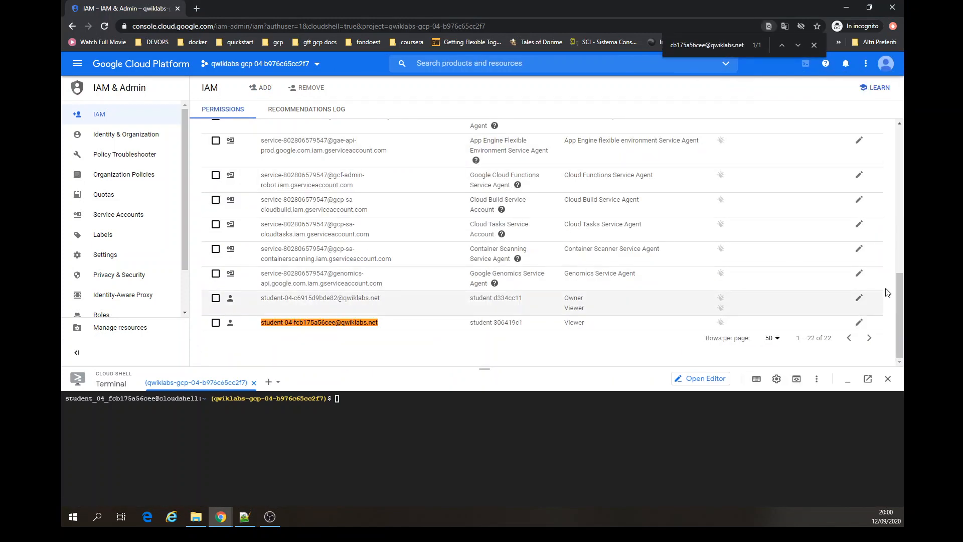
pyautogui.click(814, 45)
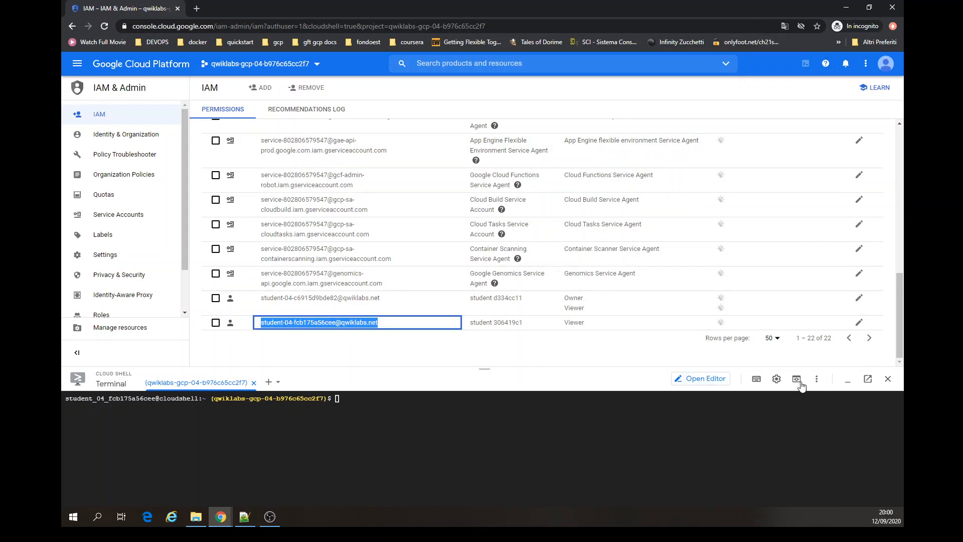
# - Minimize Cloud Shell and select the new account's row in the member list
pyautogui.click(848, 379)
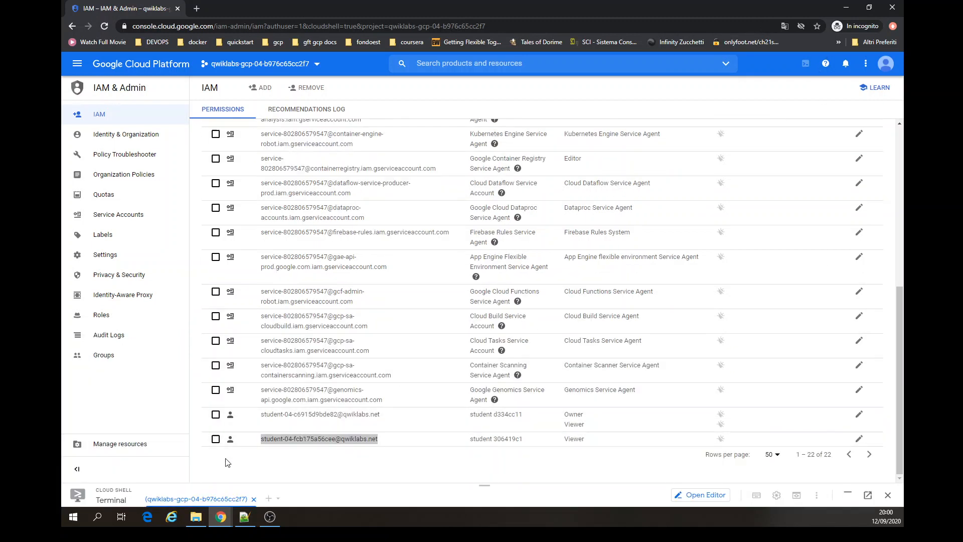
pyautogui.click(215, 440)
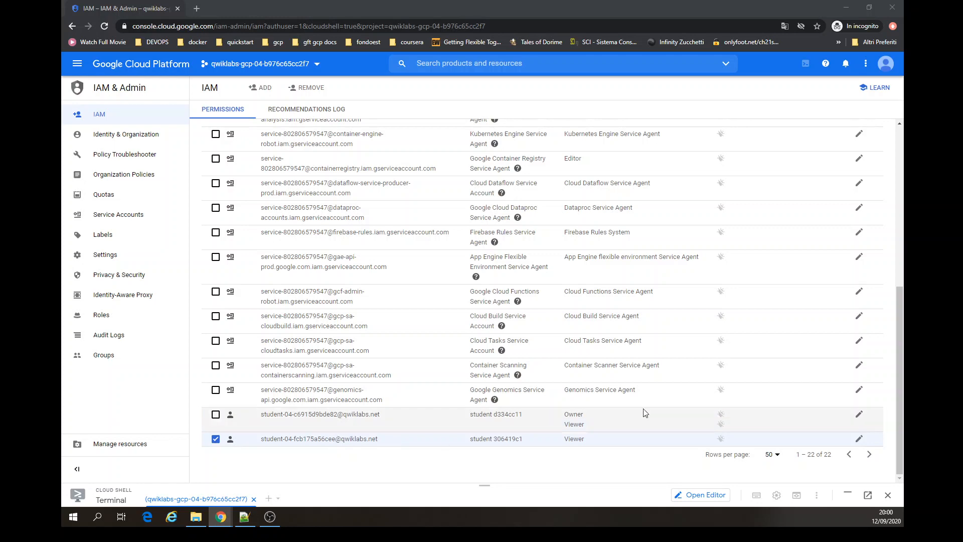
pyautogui.moveTo(858, 442)
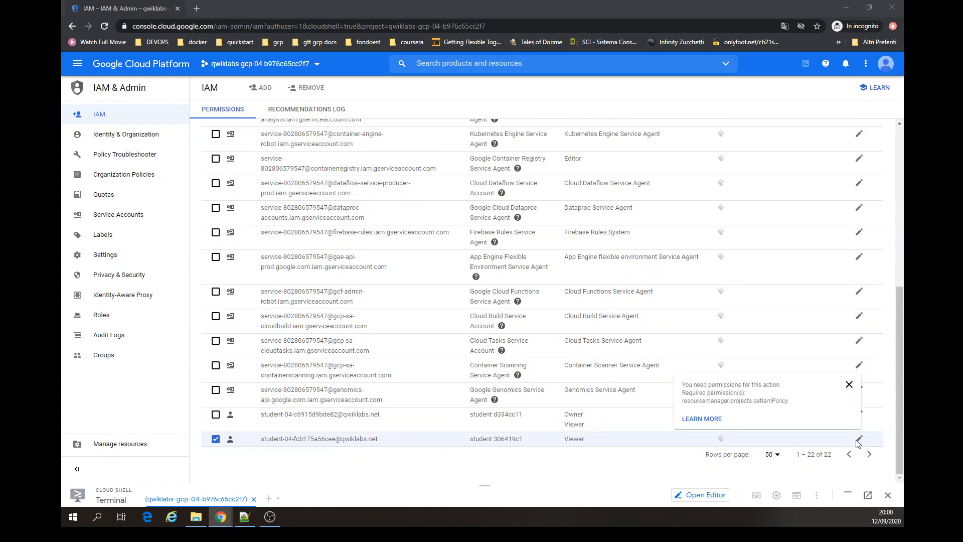
pyautogui.scroll(6, 431, 380)
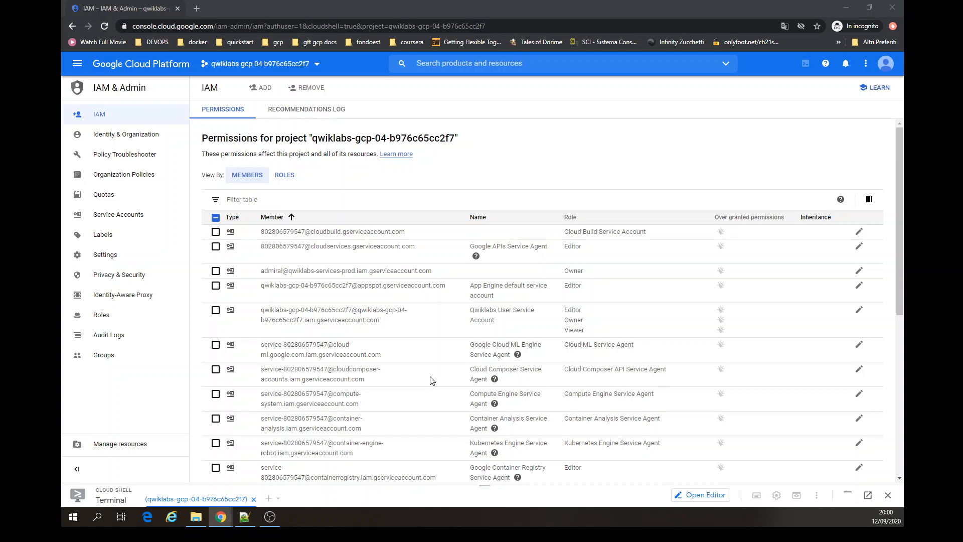
pyautogui.scroll(-6, 431, 380)
pyautogui.click(219, 440)
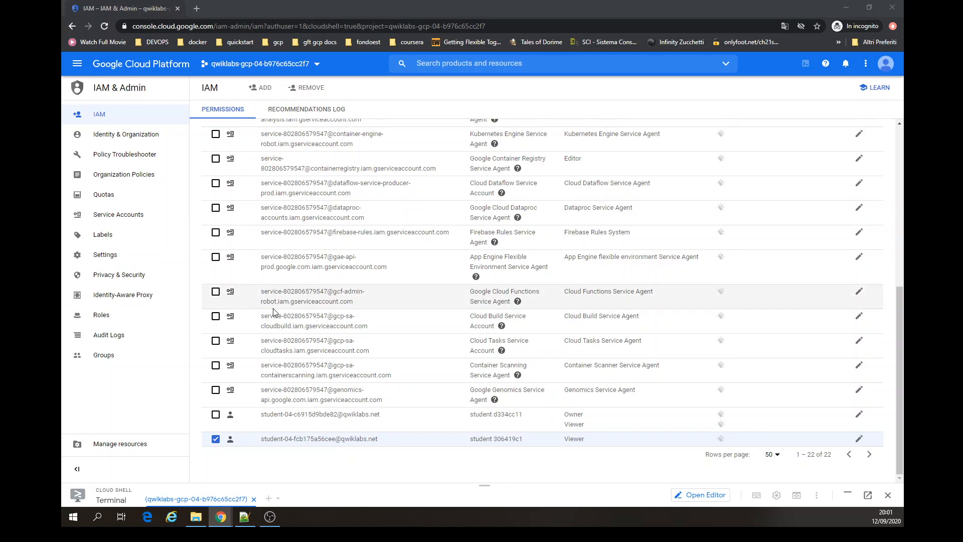
# - Check whether members can be added to the project and dismiss the notice
pyautogui.scroll(8, 273, 308)
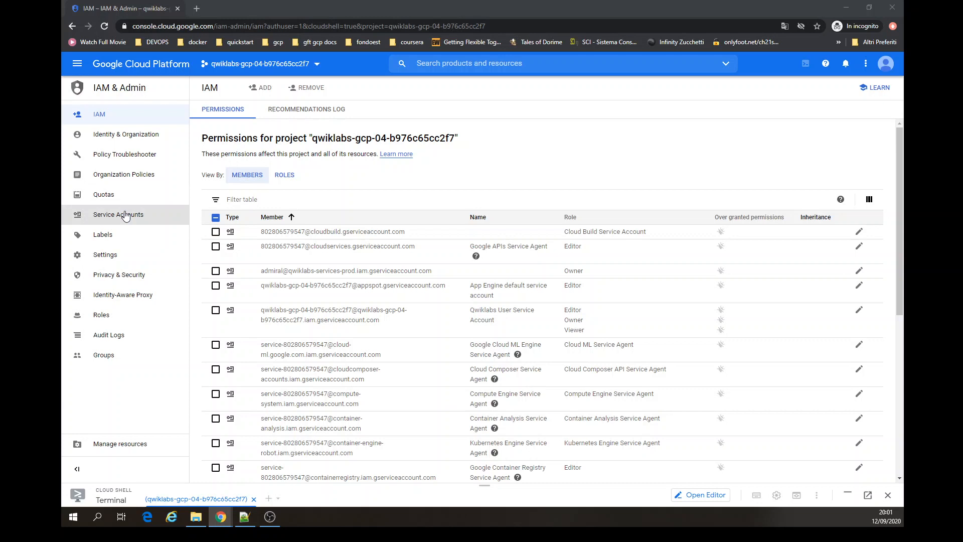
pyautogui.moveTo(259, 87)
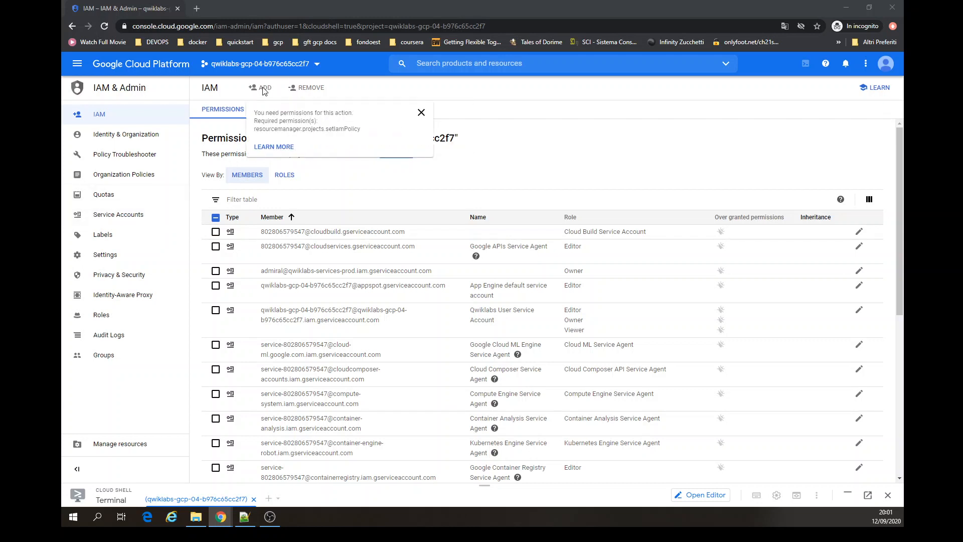
pyautogui.click(461, 113)
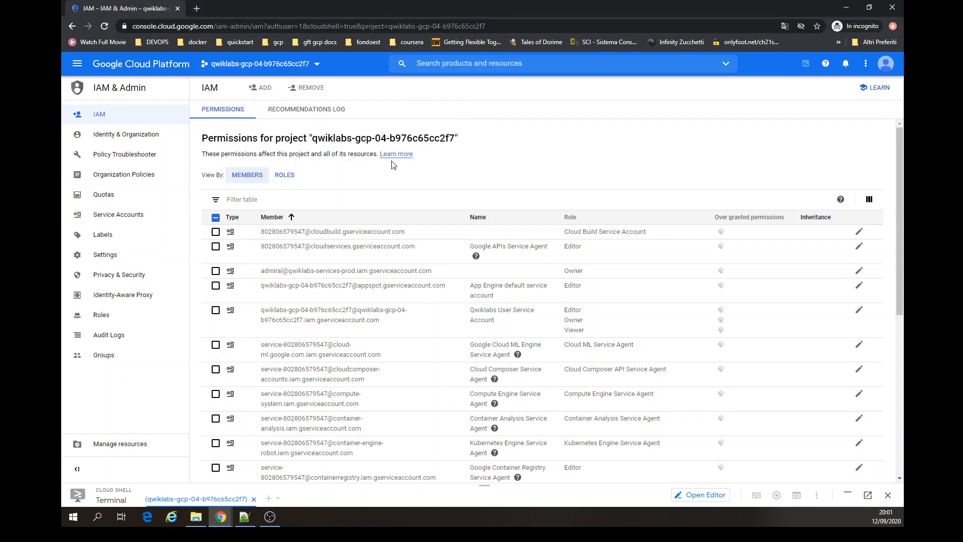
pyautogui.click(79, 72)
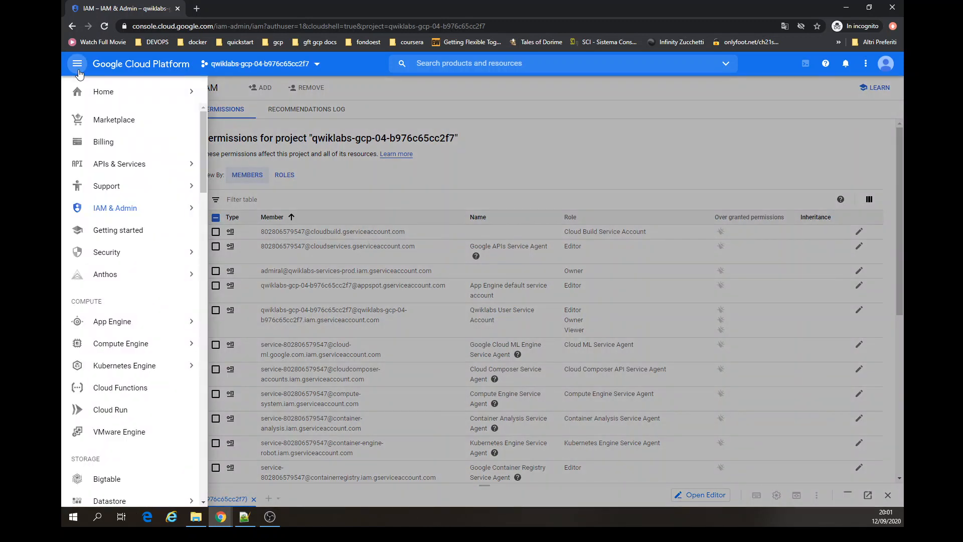
pyautogui.click(706, 162)
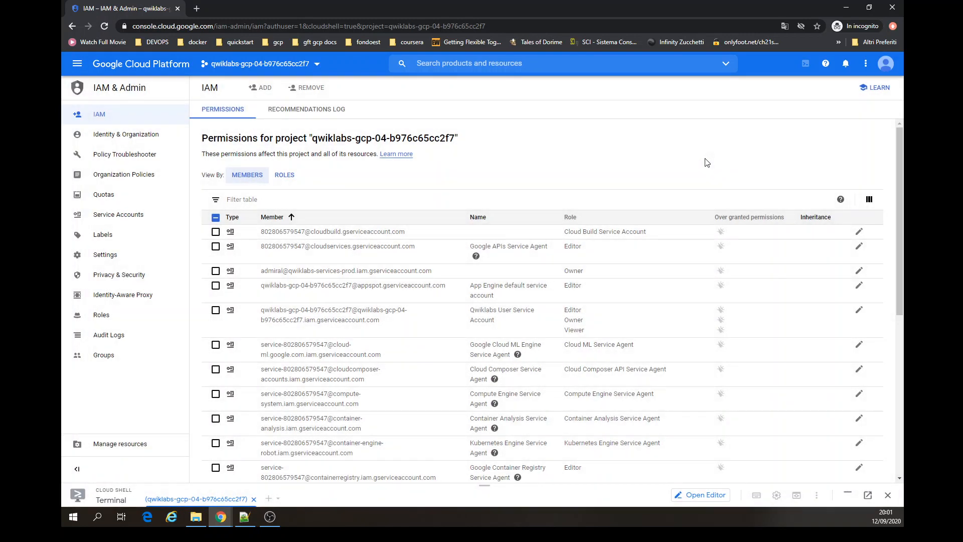
# - Switch the IAM permissions list to the Roles view and browse the roles
pyautogui.click(284, 181)
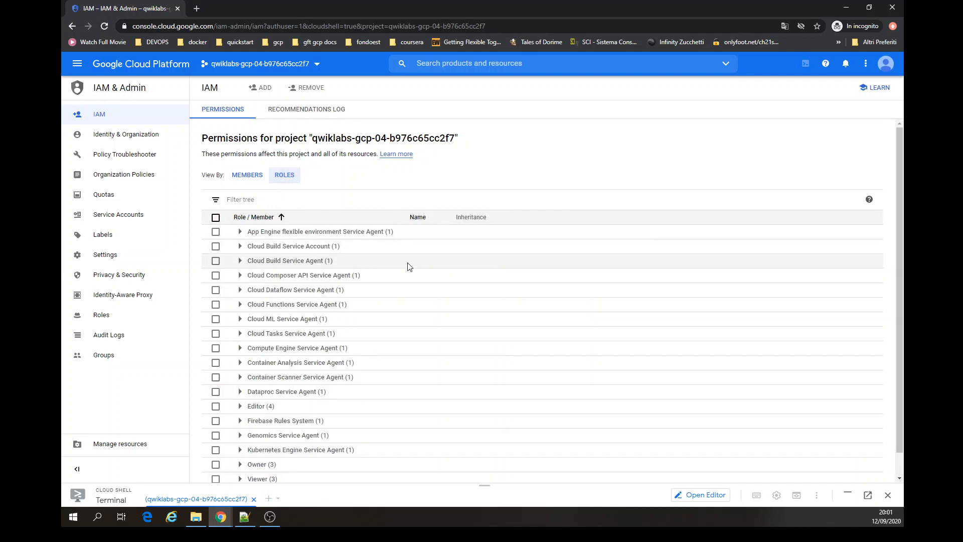
pyautogui.scroll(-1, 408, 267)
pyautogui.scroll(1, 408, 266)
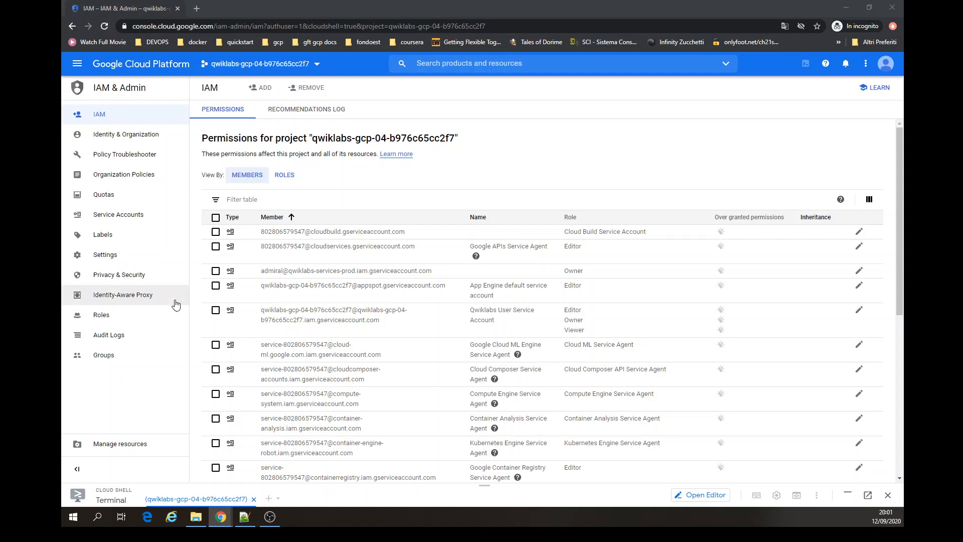
# - Switch to the first student account in a new tab and close the old IAM tab, confirming leaving the page
pyautogui.click(883, 66)
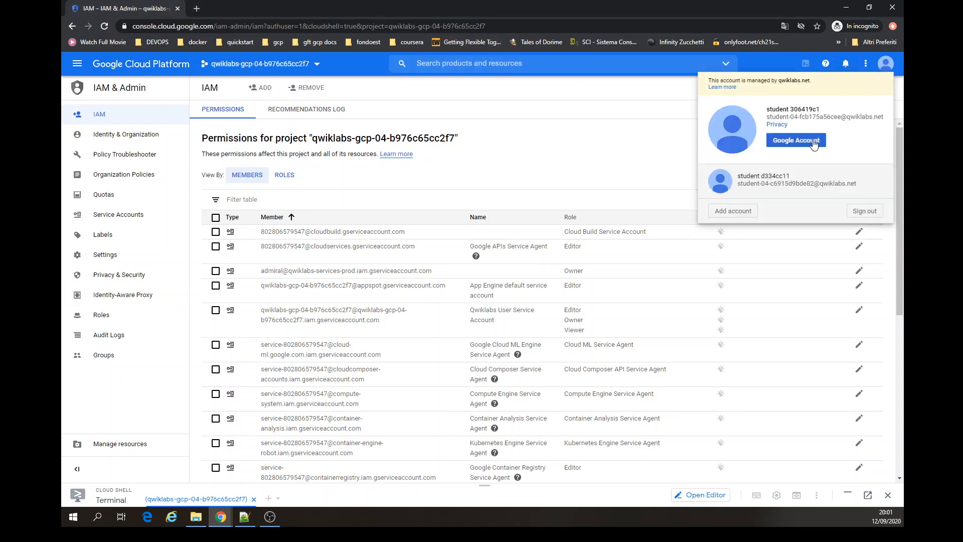
pyautogui.click(786, 183)
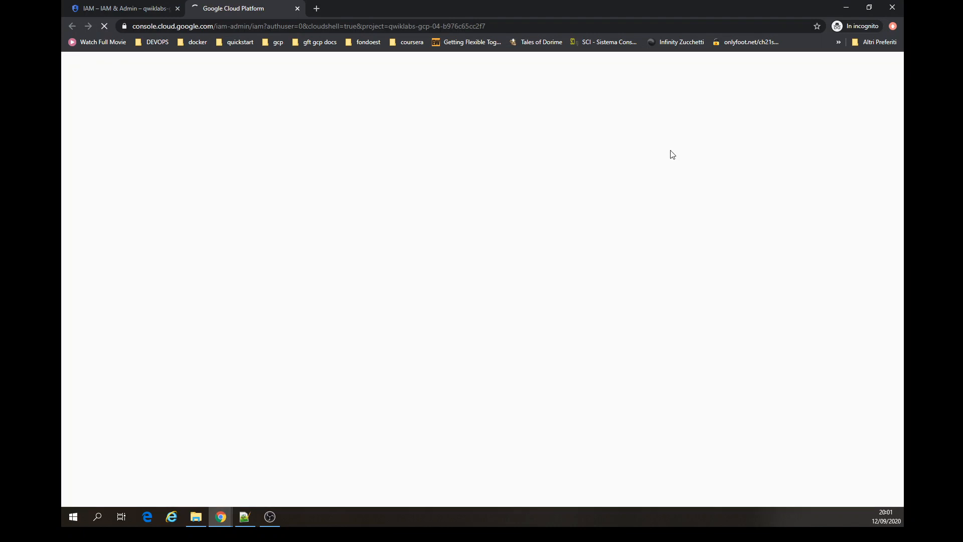
pyautogui.click(177, 9)
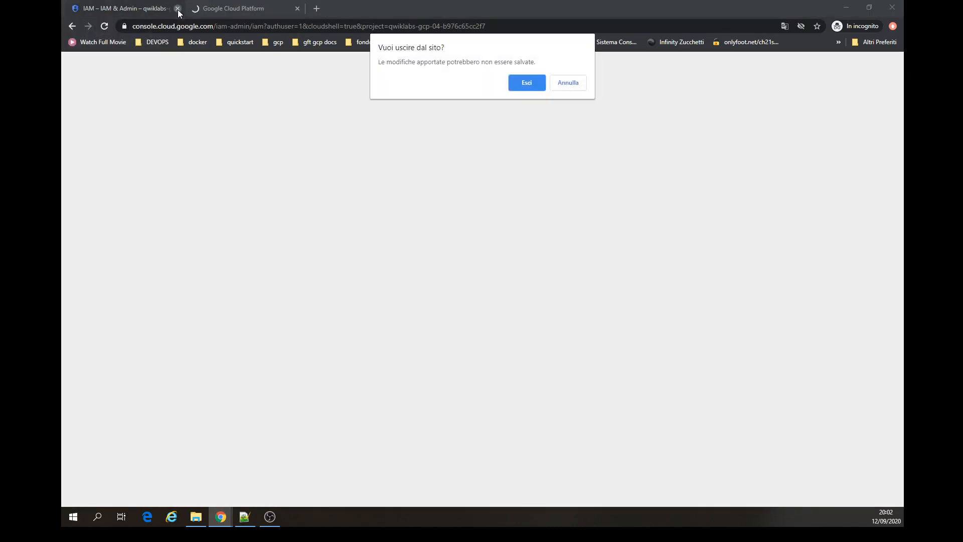
pyautogui.click(537, 85)
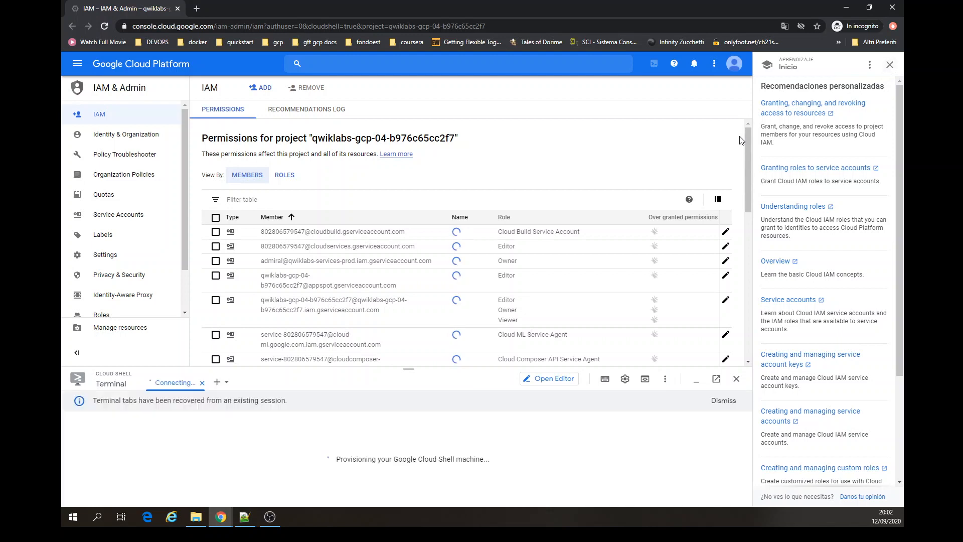
# - Close the learning panel and find the new account's e-mail on the IAM page
pyautogui.click(890, 64)
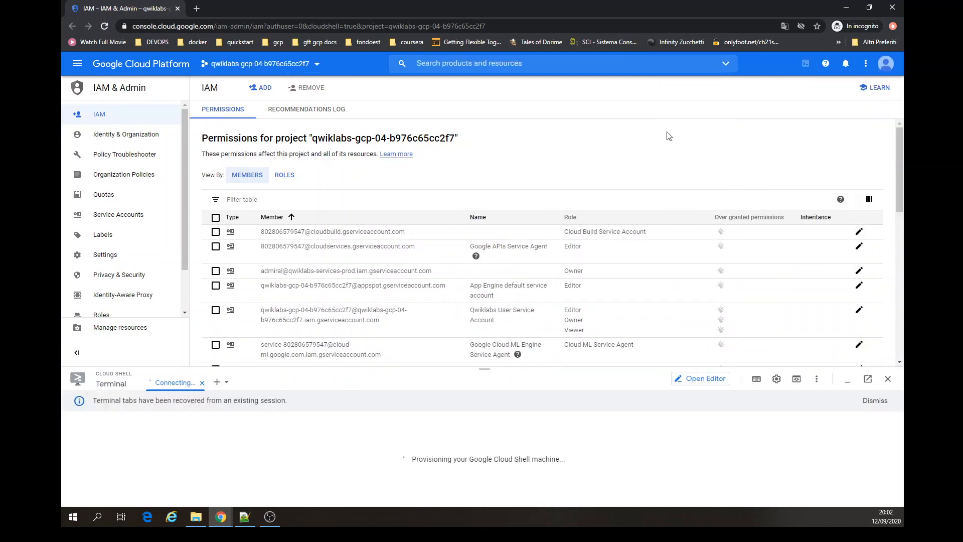
pyautogui.hotkey('ctrl', 'f')
pyautogui.hotkey('ctrl', 'v')
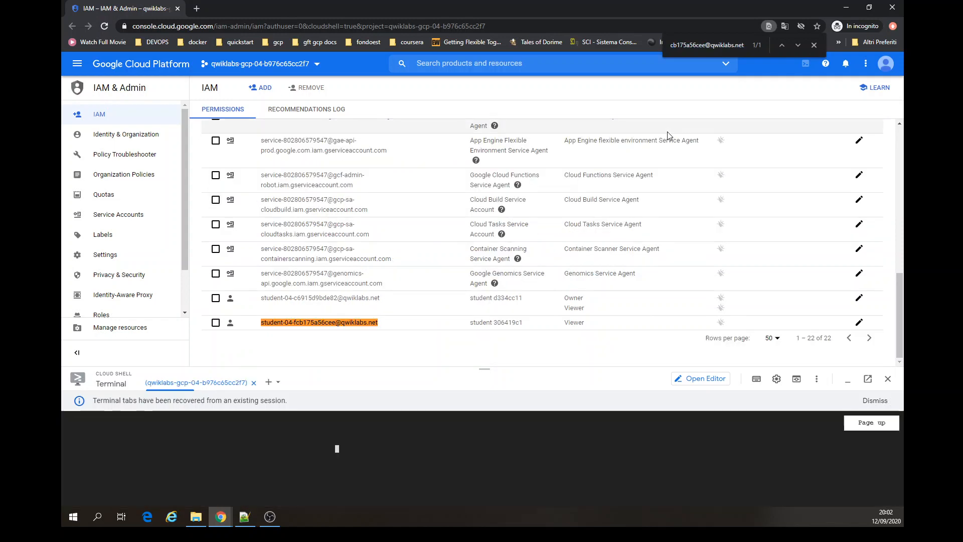
# - Minimize Cloud Shell and tick the checkbox of the new account's row in the member list
pyautogui.click(847, 381)
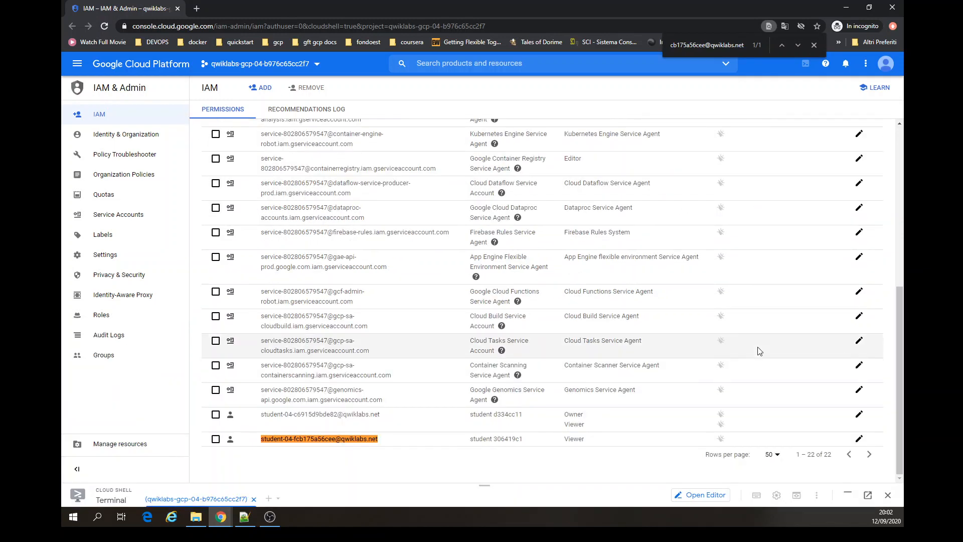
pyautogui.click(216, 439)
pyautogui.scroll(6, 301, 428)
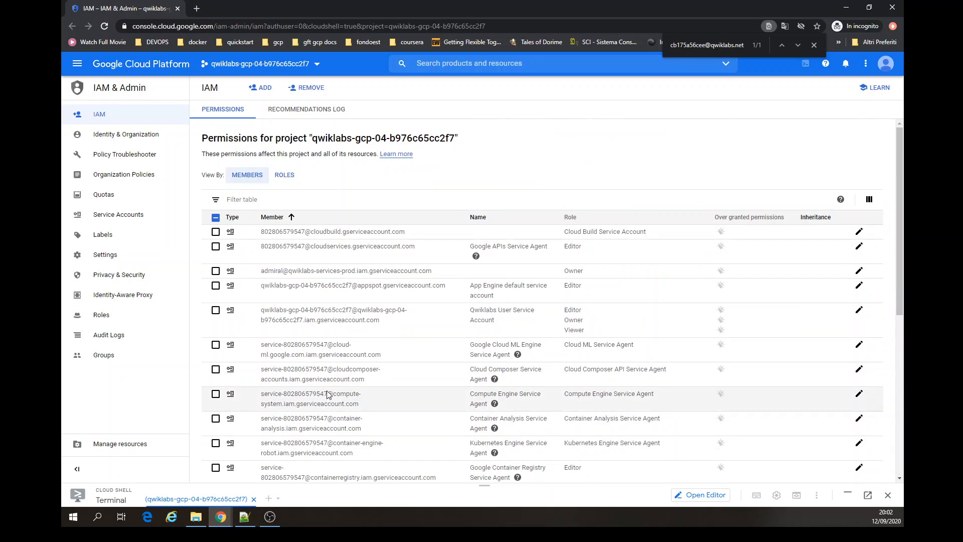
pyautogui.scroll(-6, 327, 395)
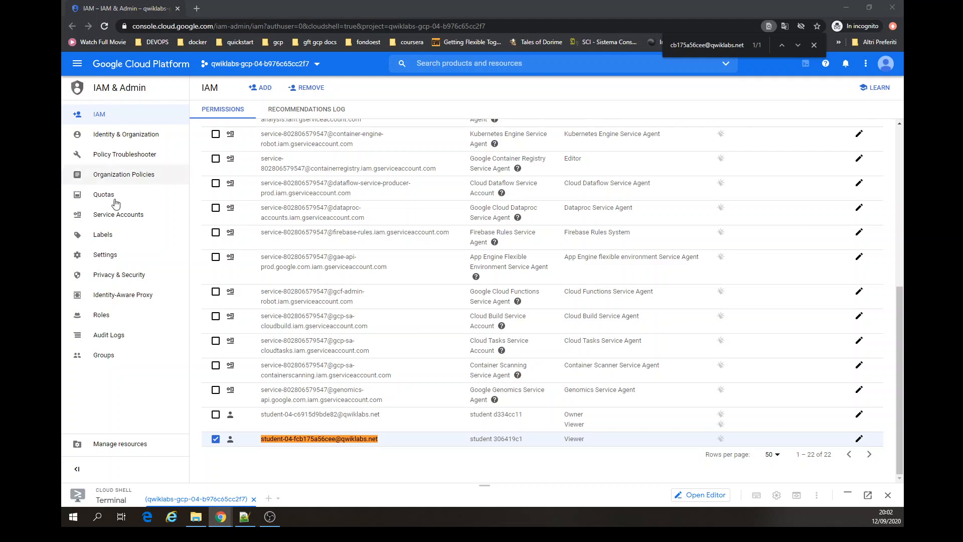
pyautogui.click(365, 442)
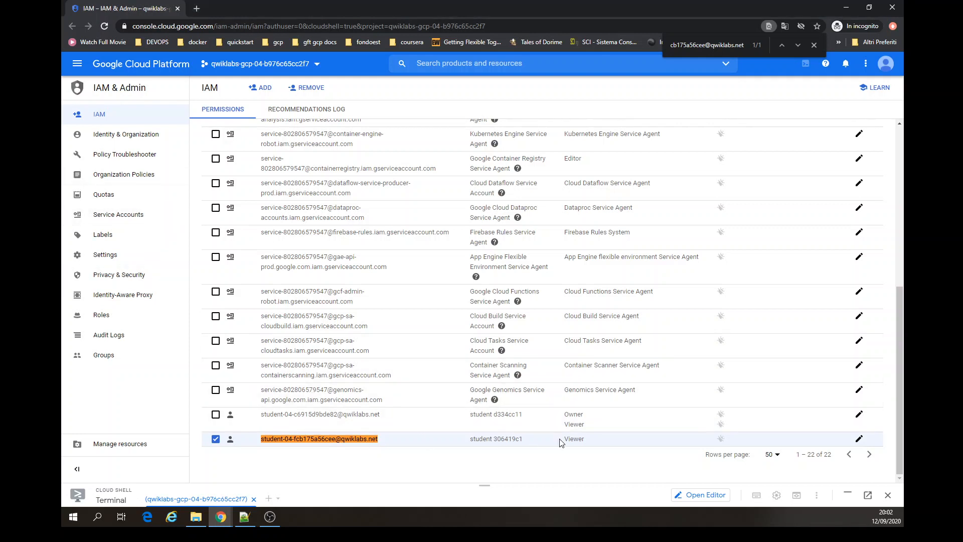
# - Edit the new account's permissions and add the Kubernetes Engine Cluster Admin role
pyautogui.click(859, 440)
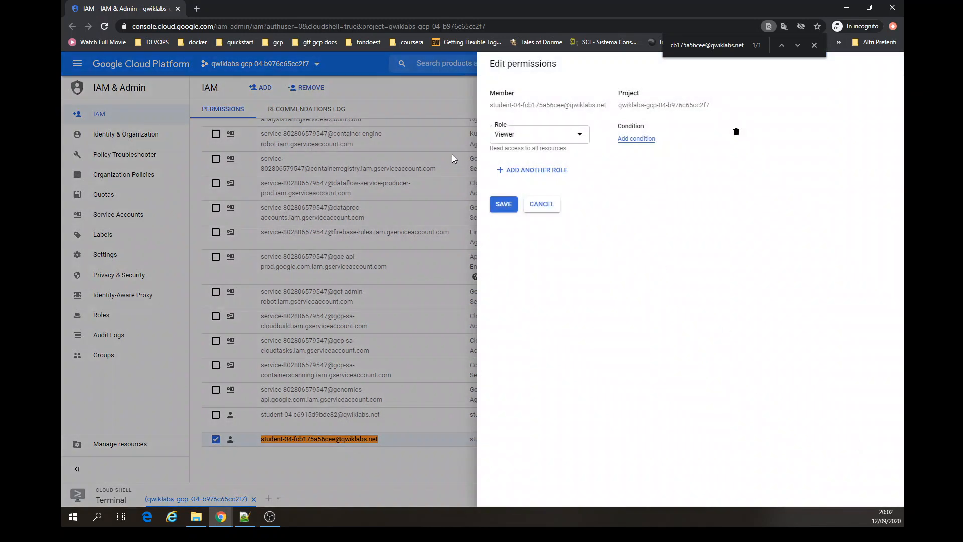
pyautogui.click(523, 171)
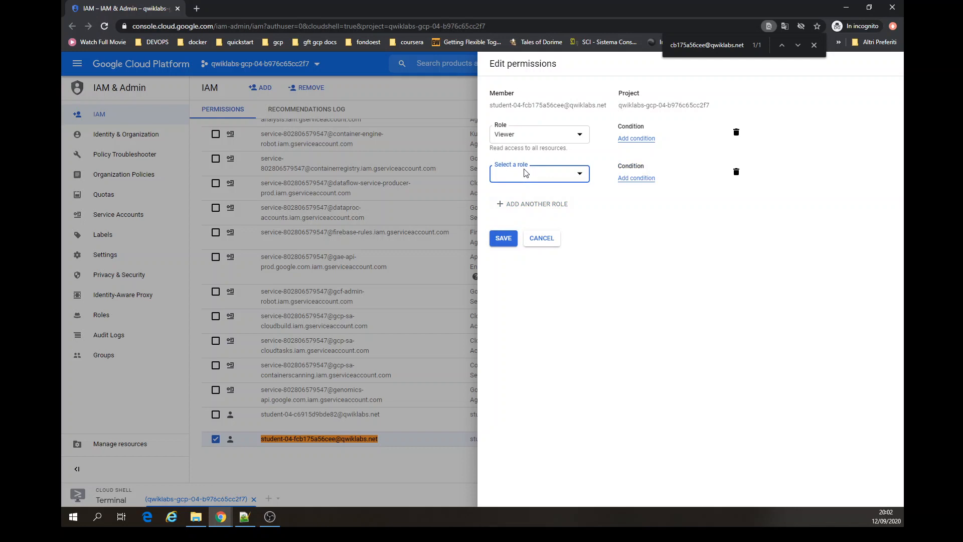
pyautogui.click(524, 173)
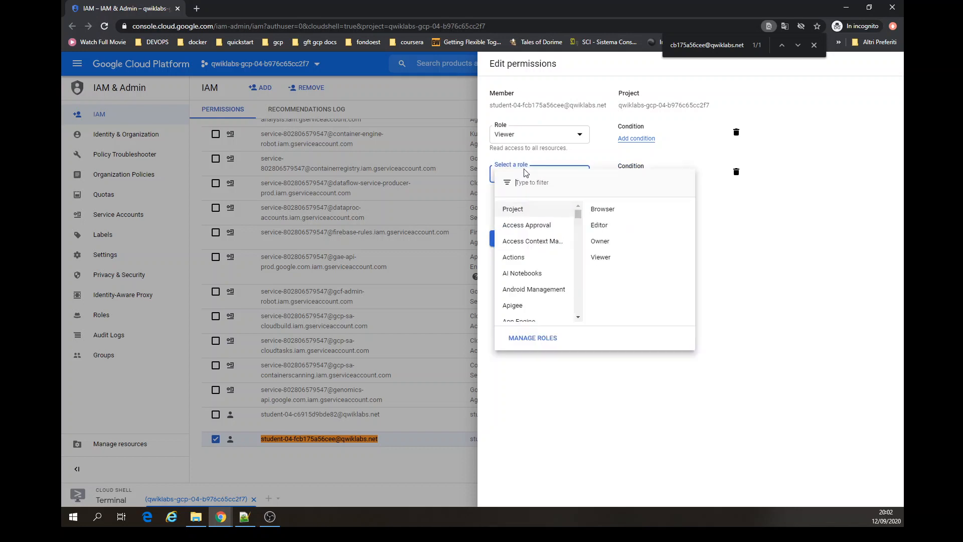
pyautogui.write('kubernetes')
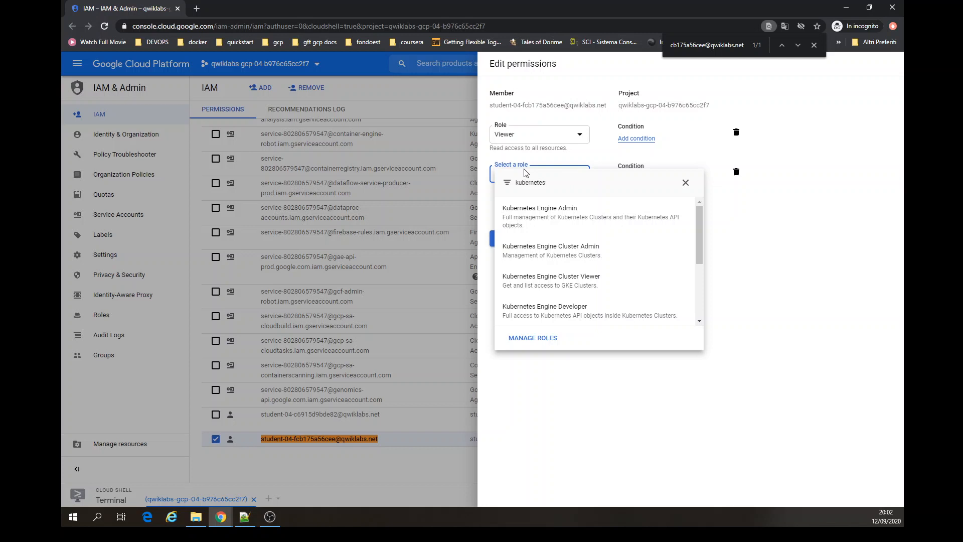
pyautogui.click(546, 252)
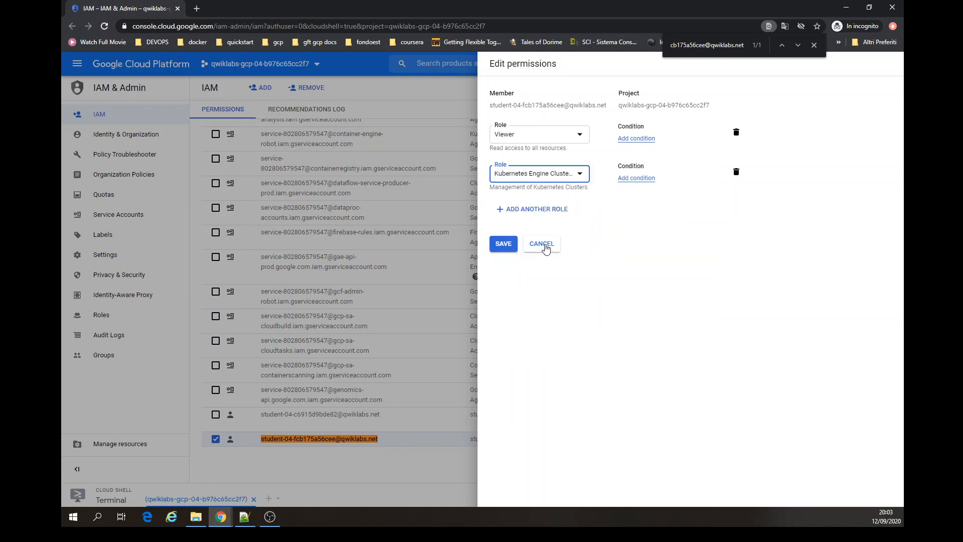
# - Add the Kubernetes Engine Developer role as another role and save the permissions
pyautogui.click(547, 210)
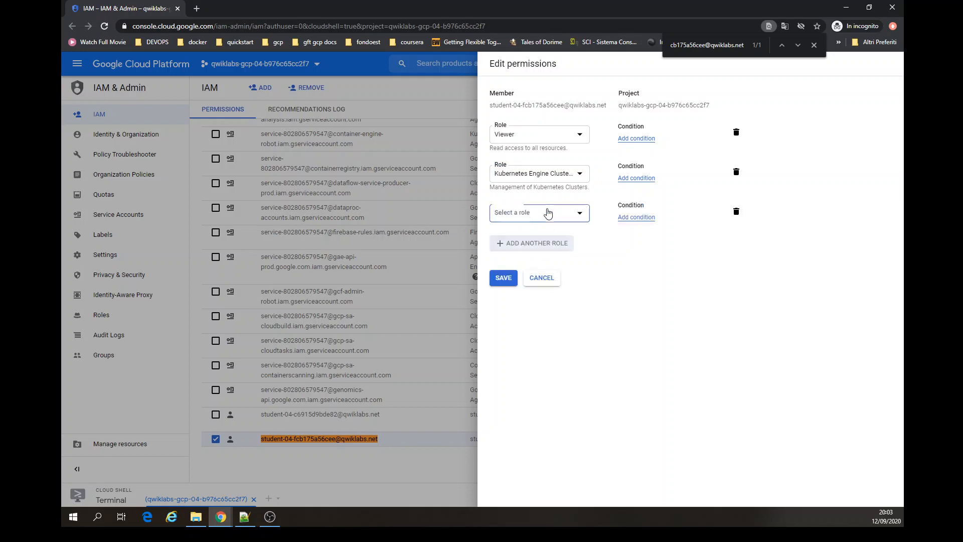
pyautogui.click(547, 216)
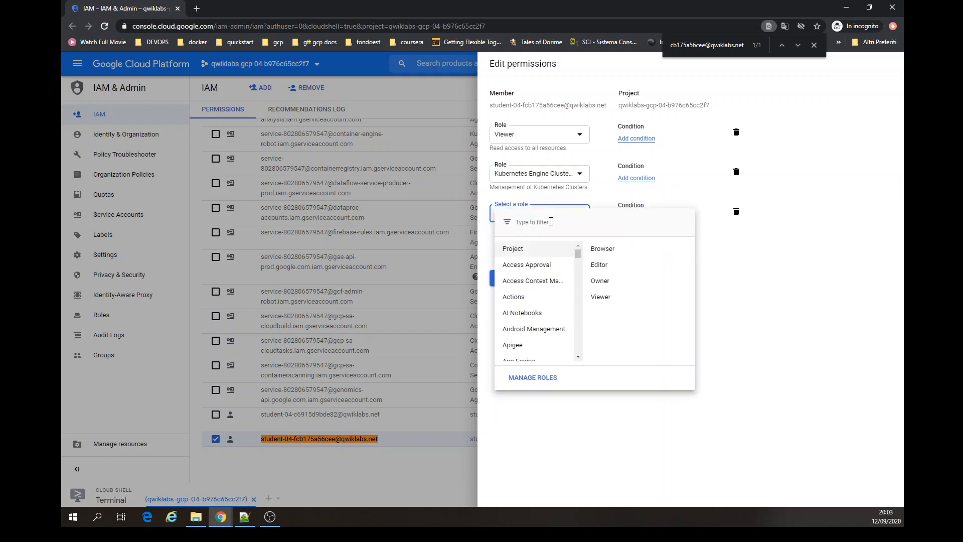
pyautogui.write('kuberne')
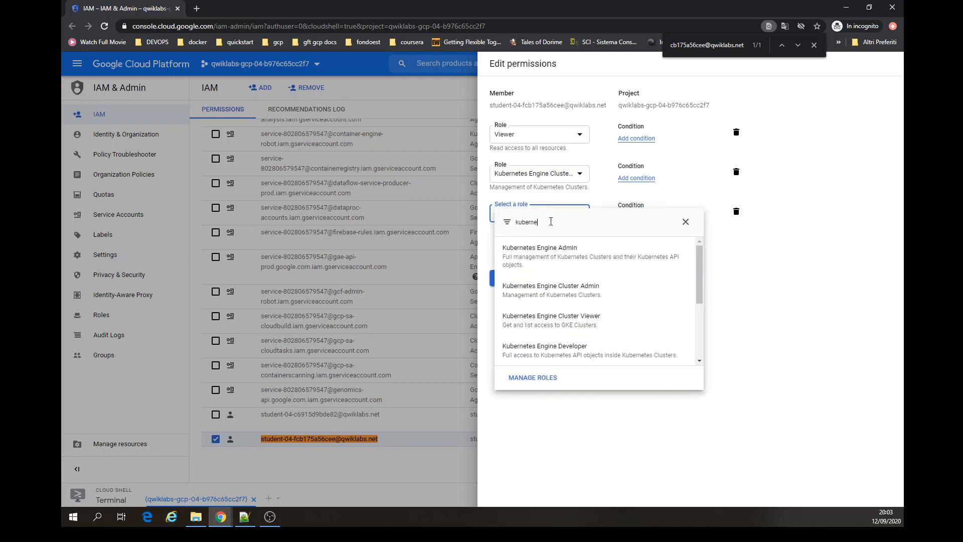
pyautogui.write('tes')
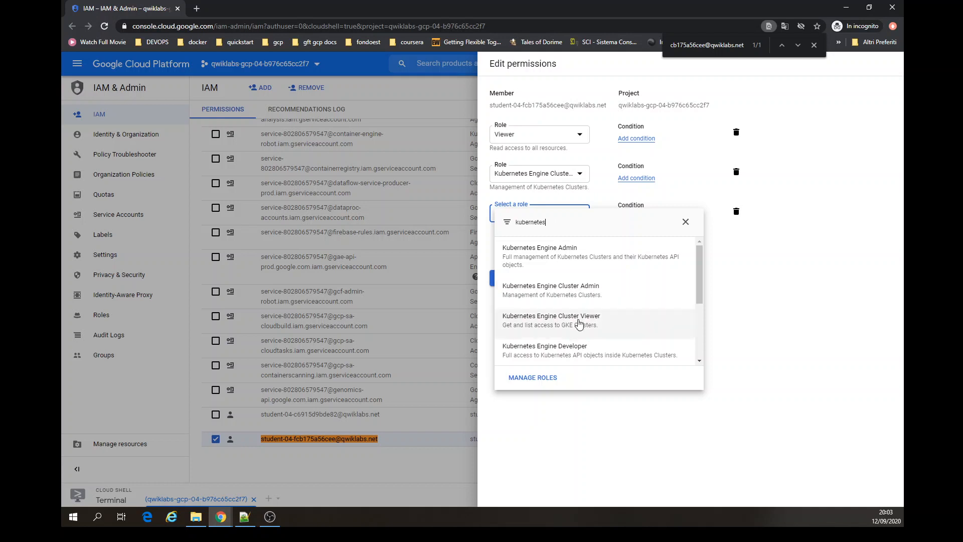
pyautogui.click(581, 347)
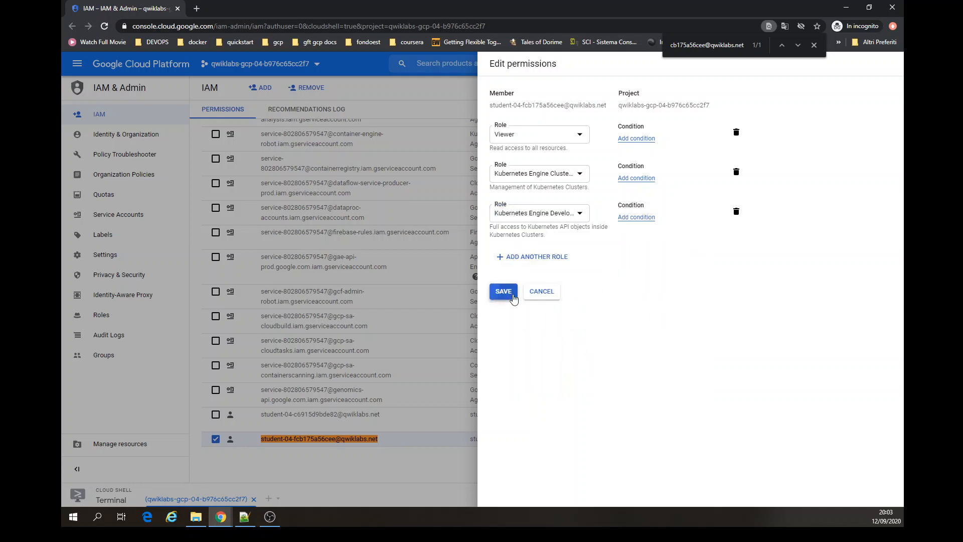
pyautogui.click(503, 292)
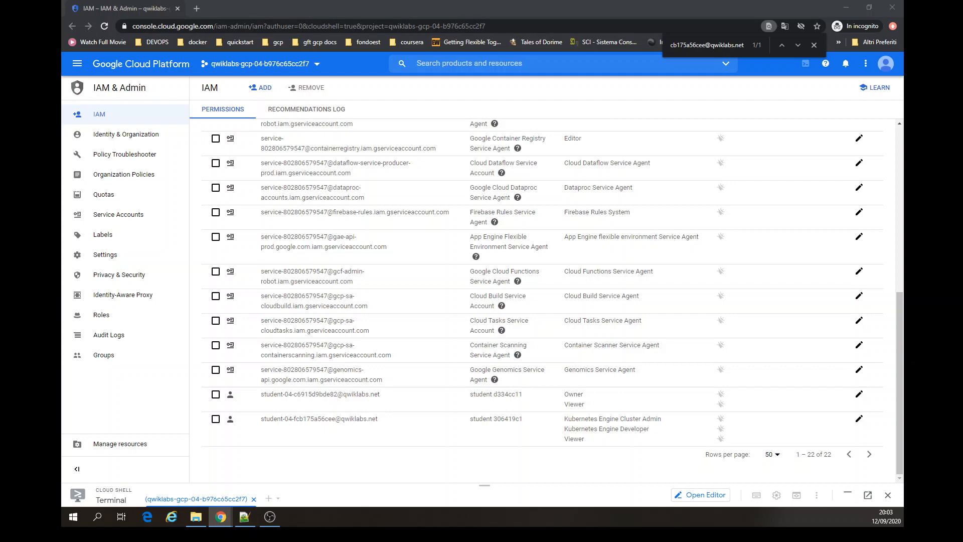
# - Close the find bar, switch back to the new student account in a new tab and close the old tab
pyautogui.scroll(7, 336, 216)
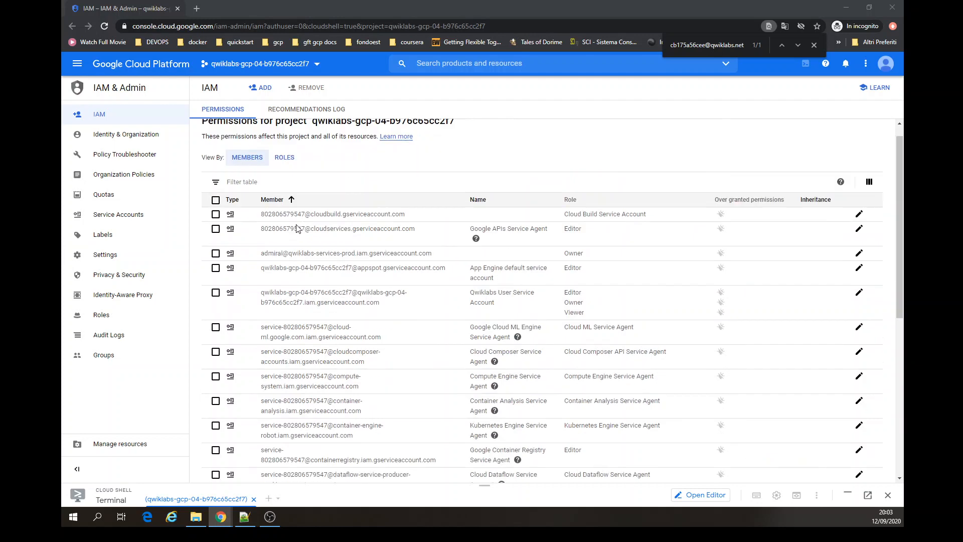
pyautogui.scroll(-7, 336, 215)
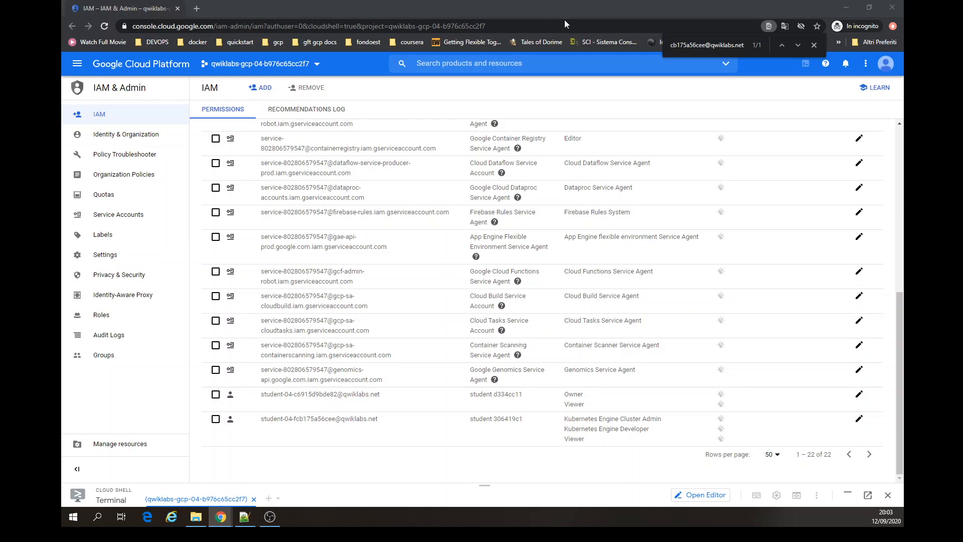
pyautogui.click(814, 45)
pyautogui.click(885, 63)
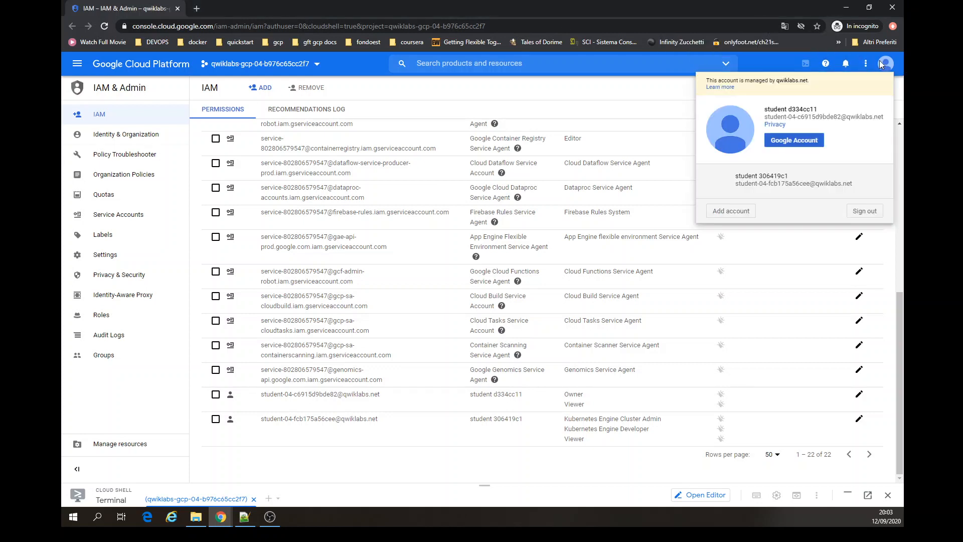
pyautogui.click(805, 180)
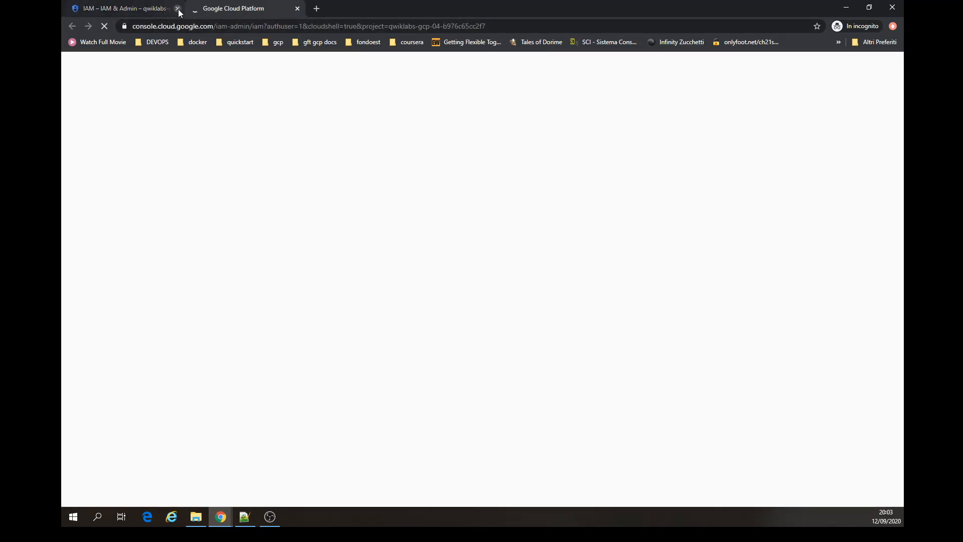
pyautogui.click(178, 9)
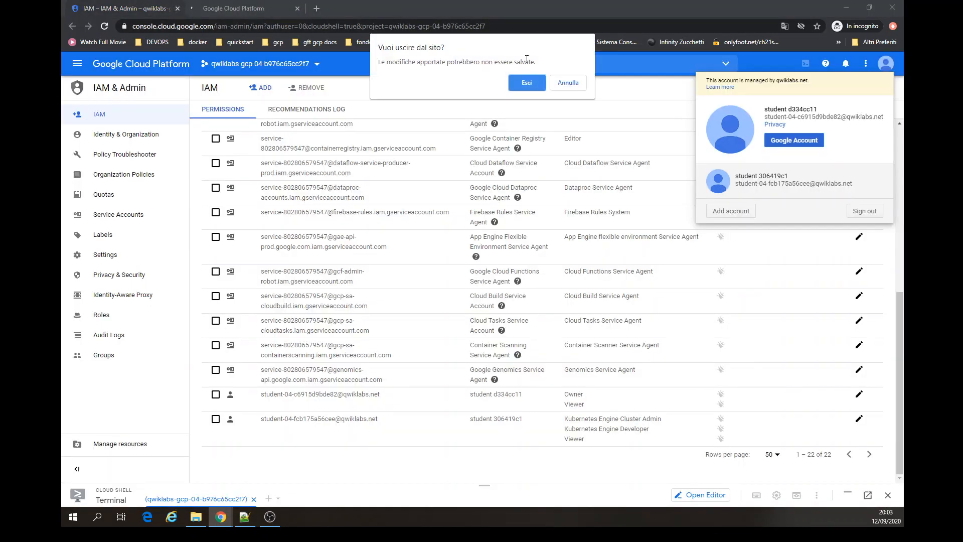
pyautogui.click(534, 88)
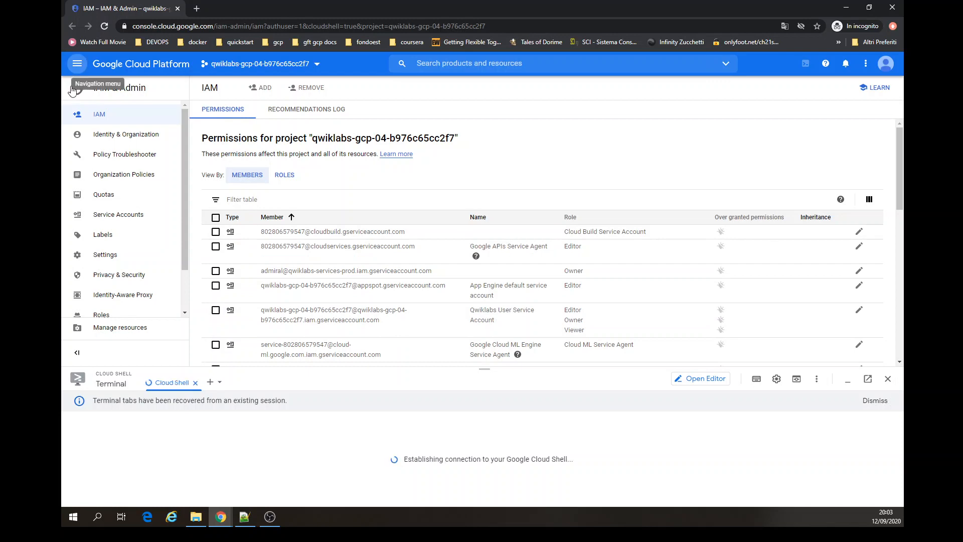
# - Open the Kubernetes Engine clusters page and dismiss the Cloud Shell session notice
pyautogui.click(76, 69)
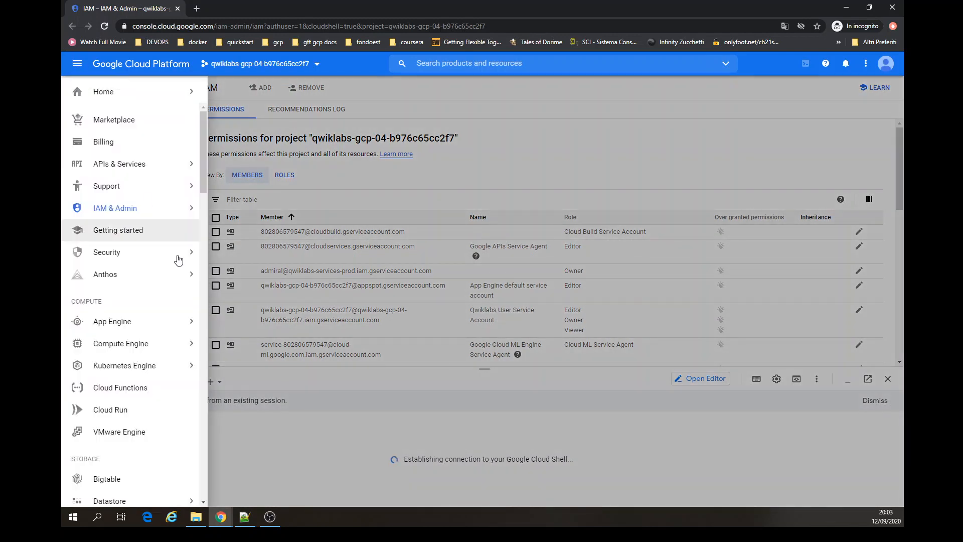
pyautogui.click(153, 368)
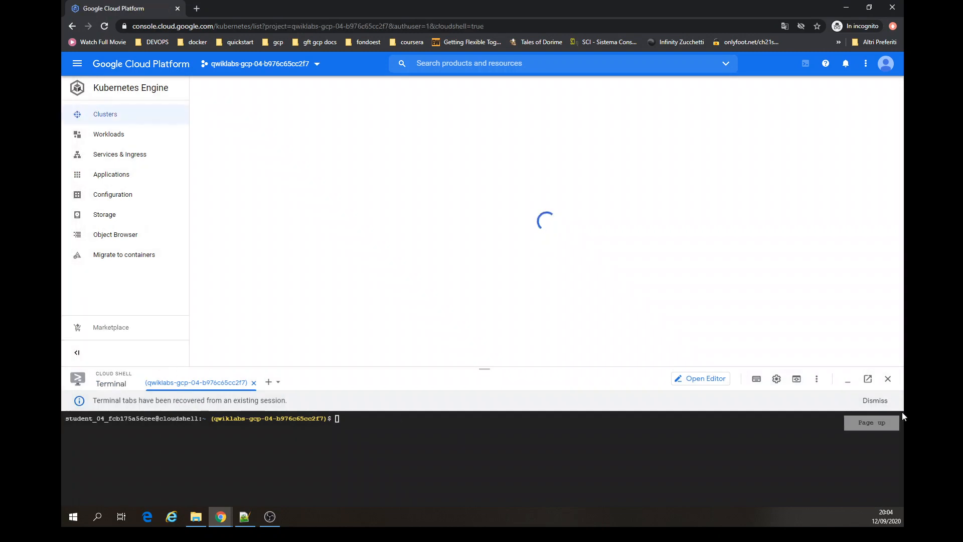
pyautogui.click(877, 401)
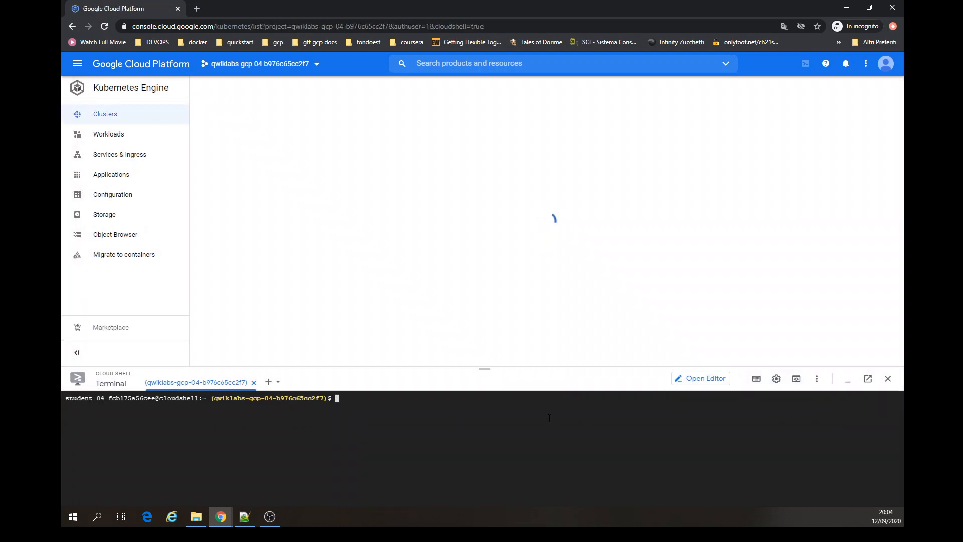
# - Run ls in the Cloud Shell terminal to list the home directory
pyautogui.write('ls')
pyautogui.press('Return')
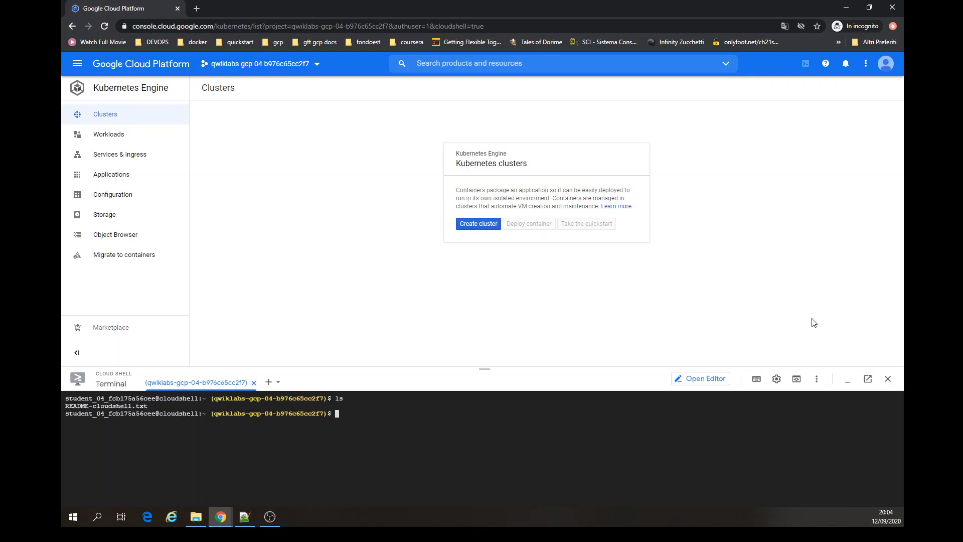
# - Start creating a new Kubernetes cluster and dismiss the introductory tour and tooltip
pyautogui.click(471, 229)
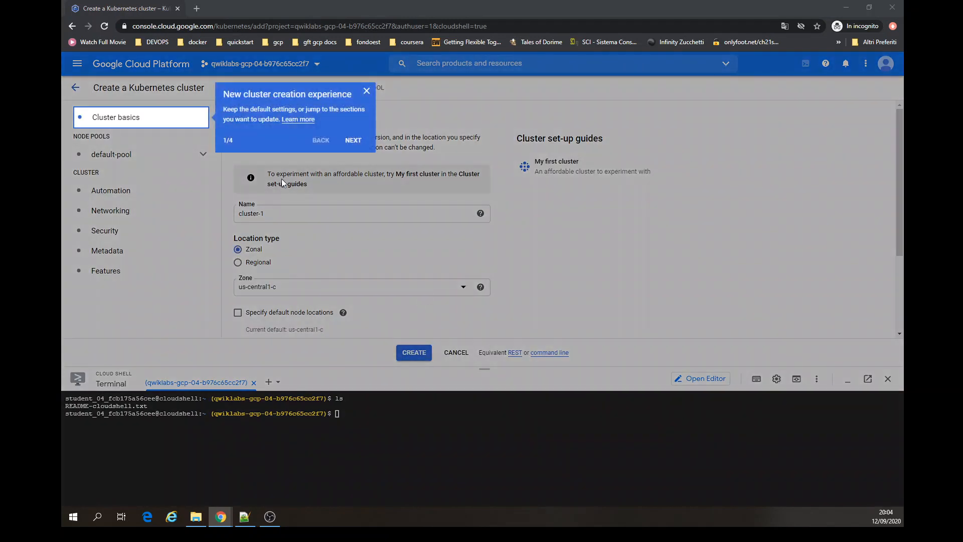
pyautogui.click(368, 91)
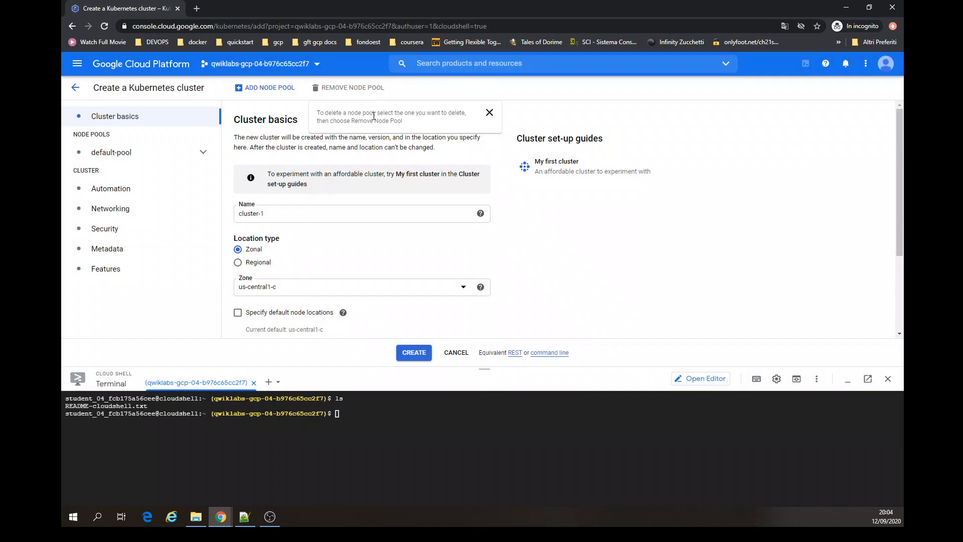
pyautogui.click(489, 113)
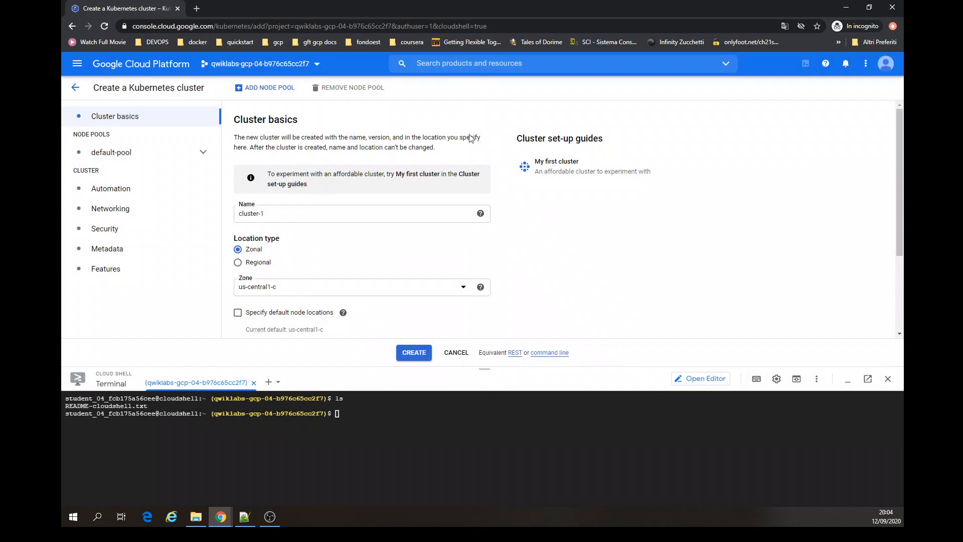
# - Name the cluster standard-cluster-1, set its zone to us-central1-a, and minimize the Cloud Shell terminal
pyautogui.tripleClick(276, 214)
pyautogui.write('standard-cluster-1')
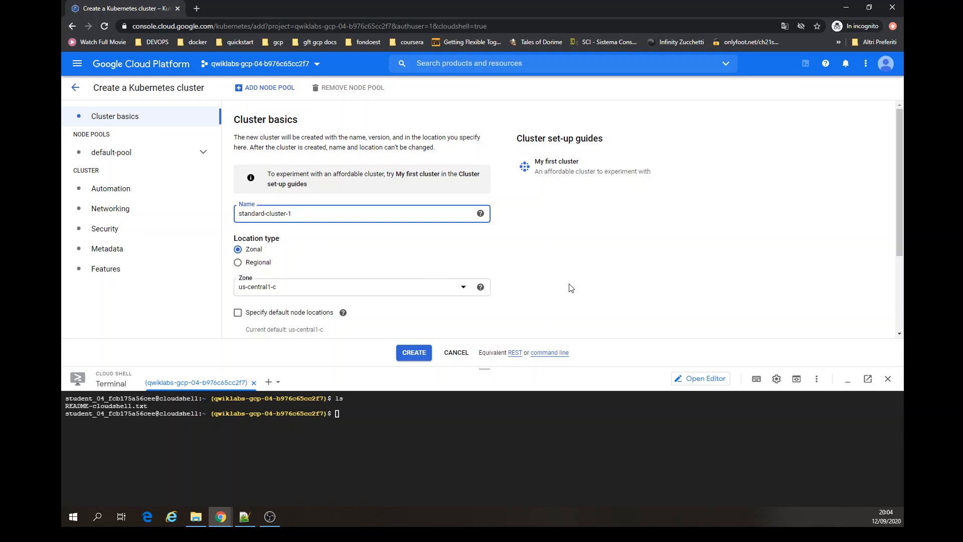
pyautogui.click(462, 289)
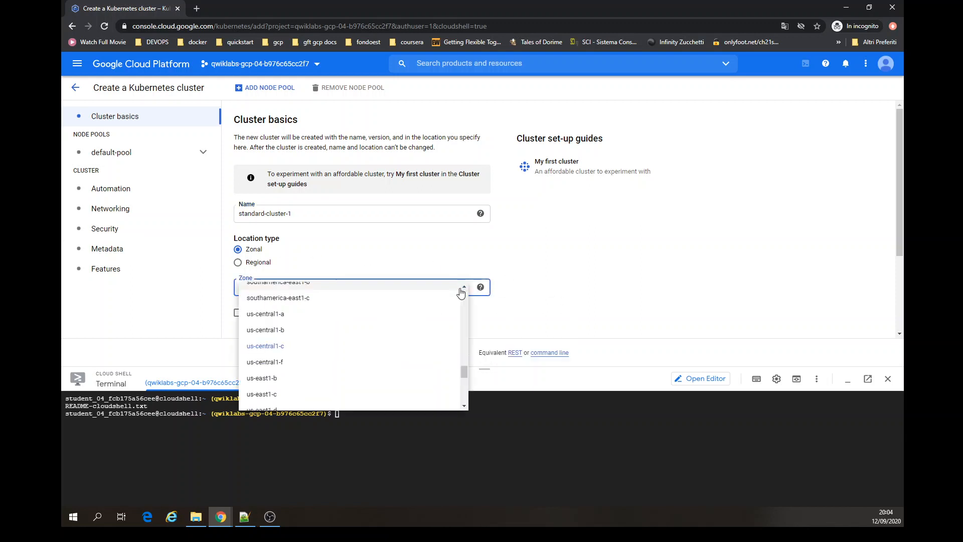
pyautogui.click(357, 315)
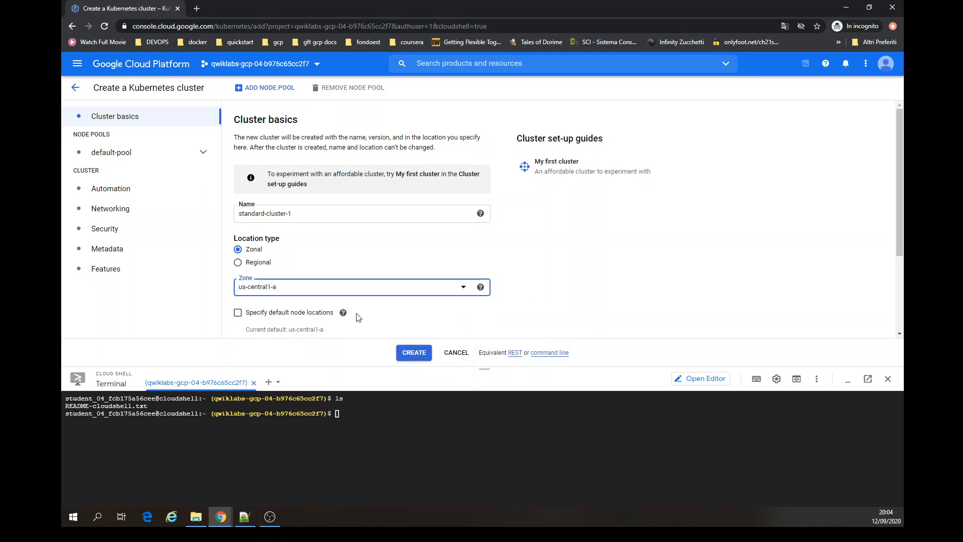
pyautogui.click(880, 383)
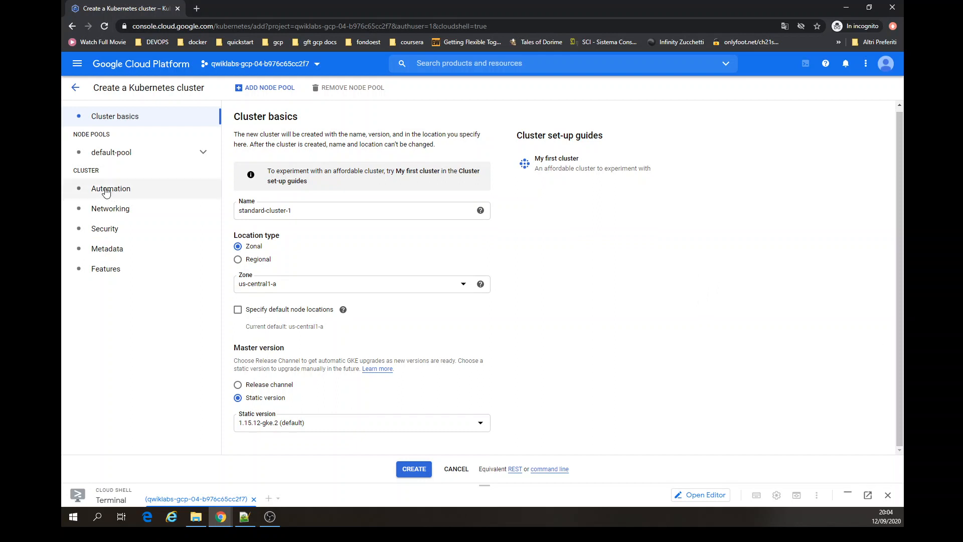
# - Set the default node pool to 2 nodes and create the cluster
pyautogui.click(114, 152)
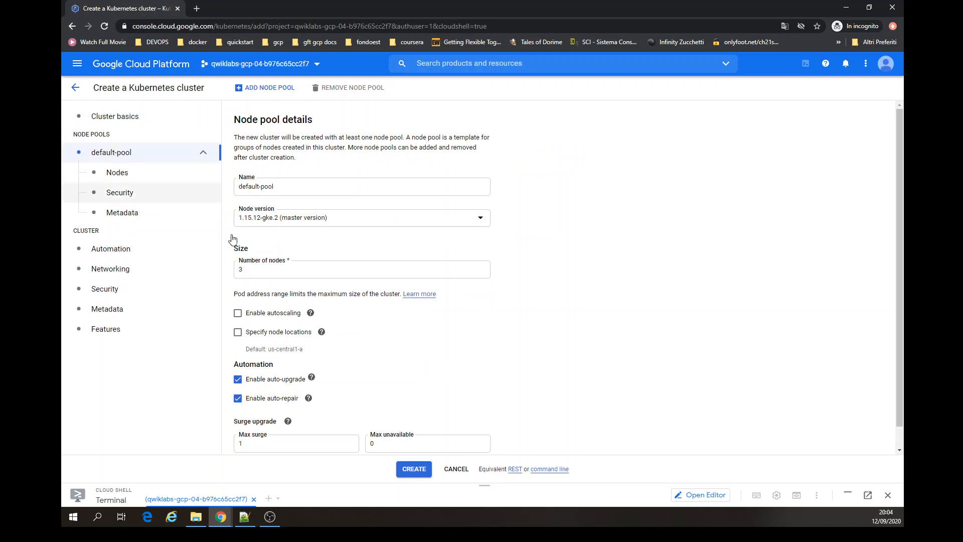
pyautogui.click(301, 274)
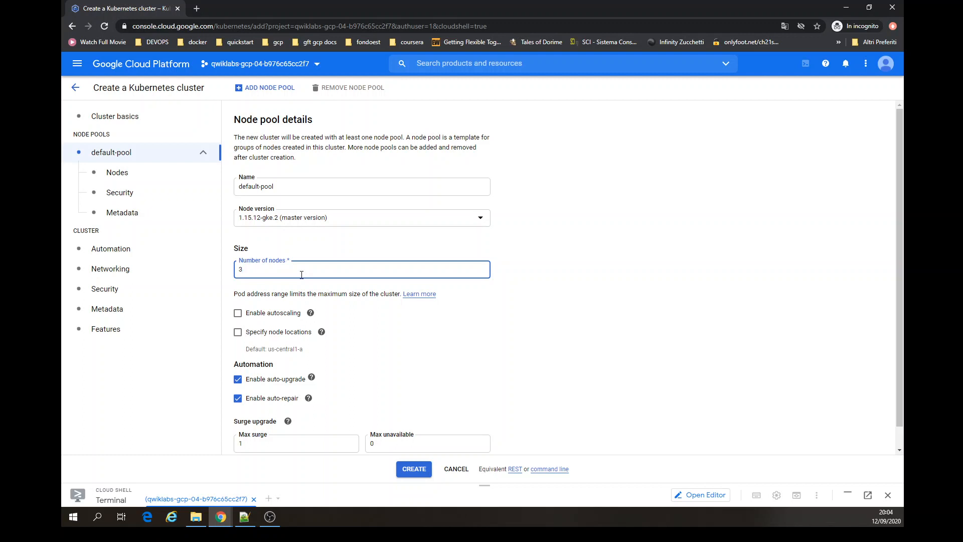
pyautogui.write('2')
pyautogui.press('BackSpace')
pyautogui.press('BackSpace')
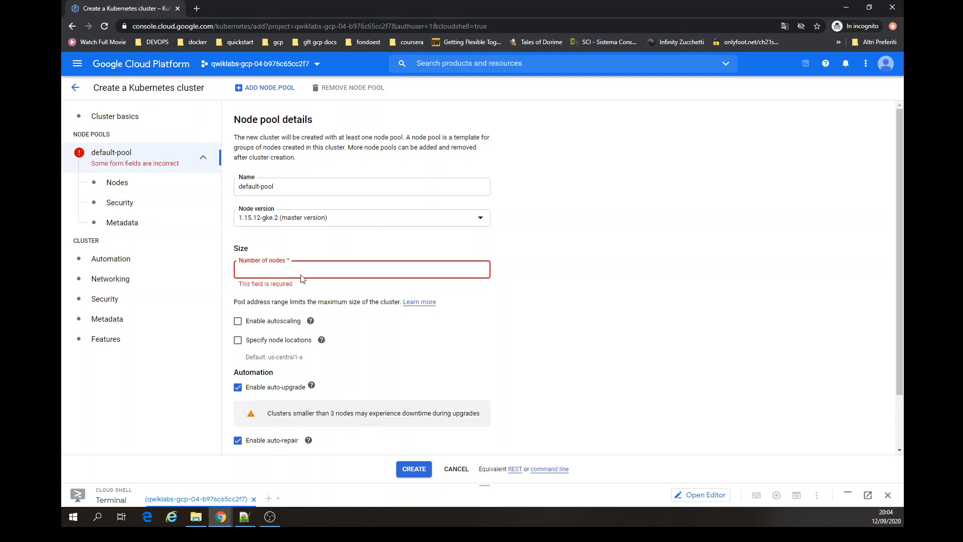
pyautogui.write('2')
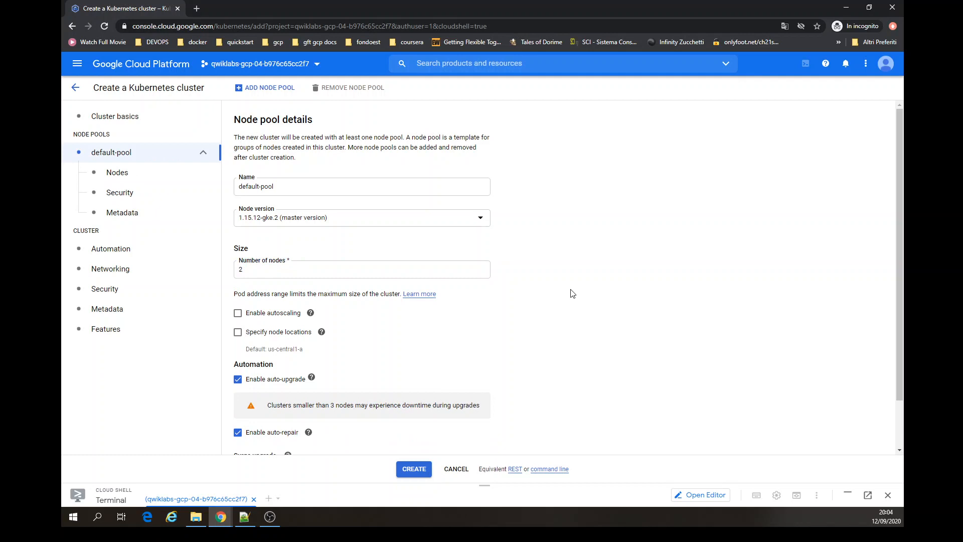
pyautogui.click(899, 450)
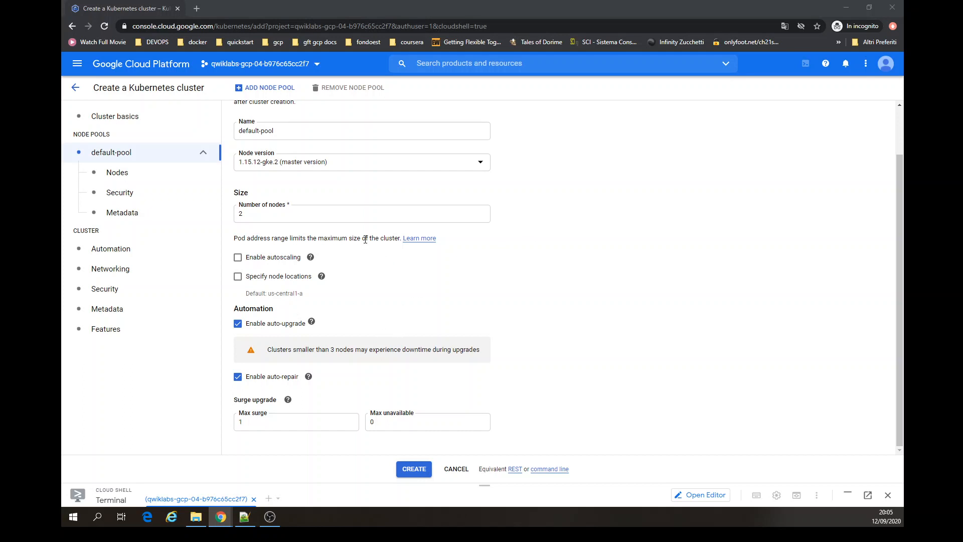
pyautogui.click(412, 470)
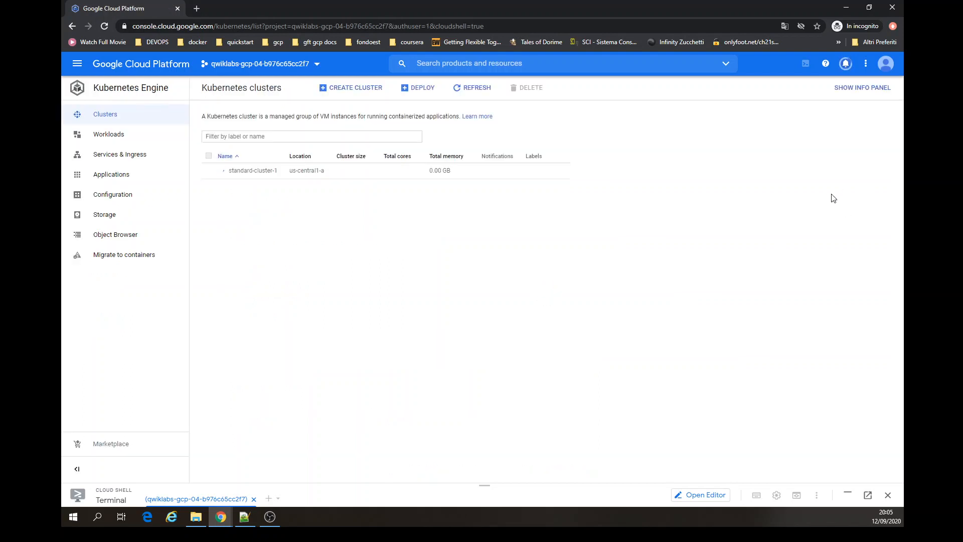
# - Open the notifications to check the cluster creation status, then go back to the console dashboard
pyautogui.click(844, 64)
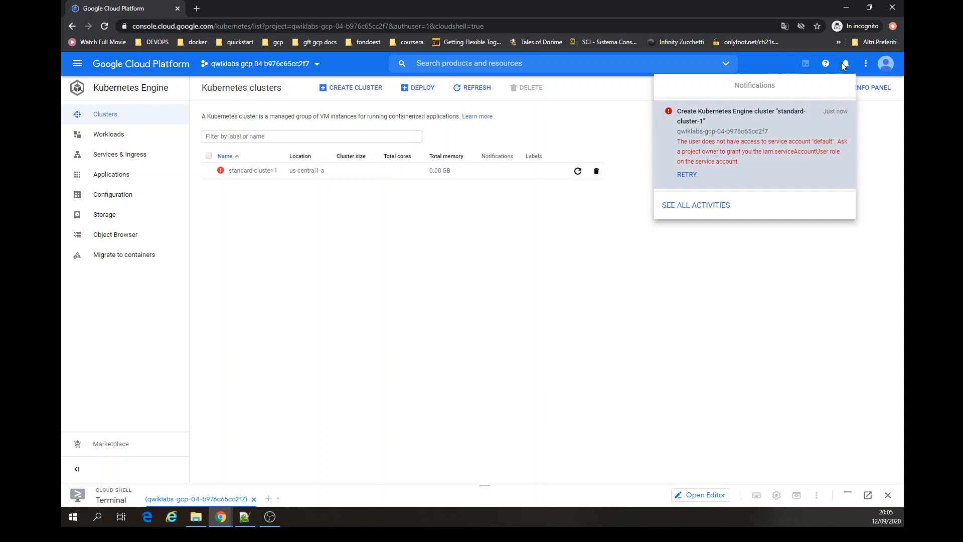
pyautogui.click(740, 158)
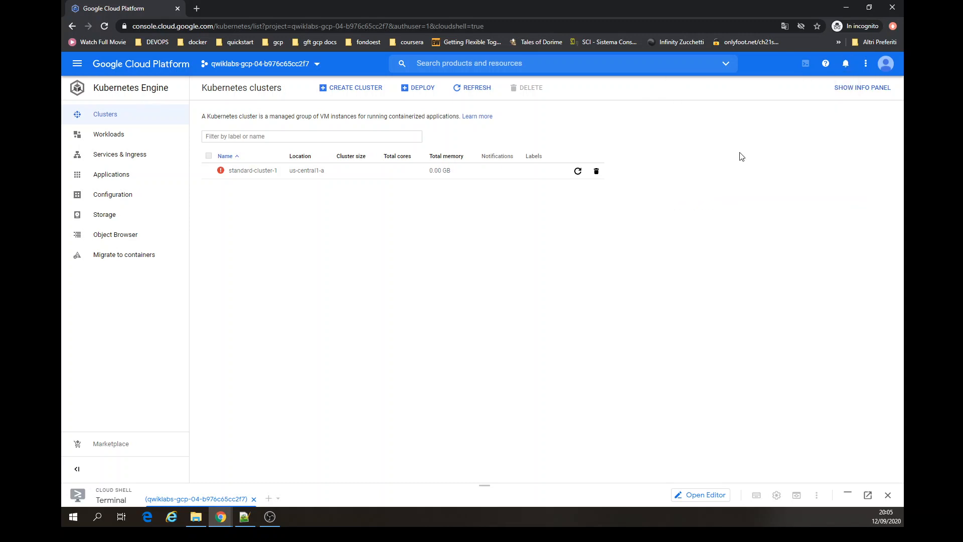
pyautogui.hotkey('alt', 'Left')
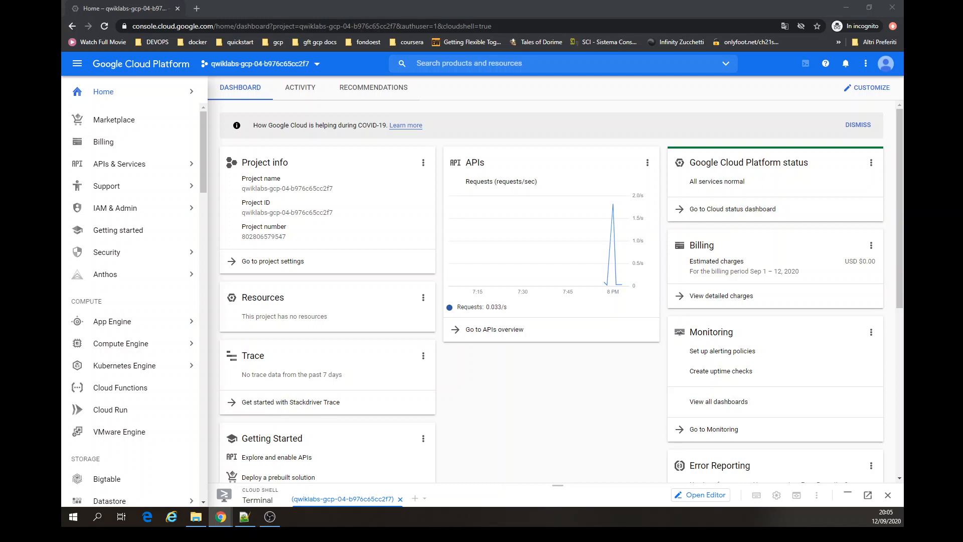
# - Switch to the other student account in a new tab and close the old tab, confirming to leave
pyautogui.click(887, 64)
pyautogui.click(799, 185)
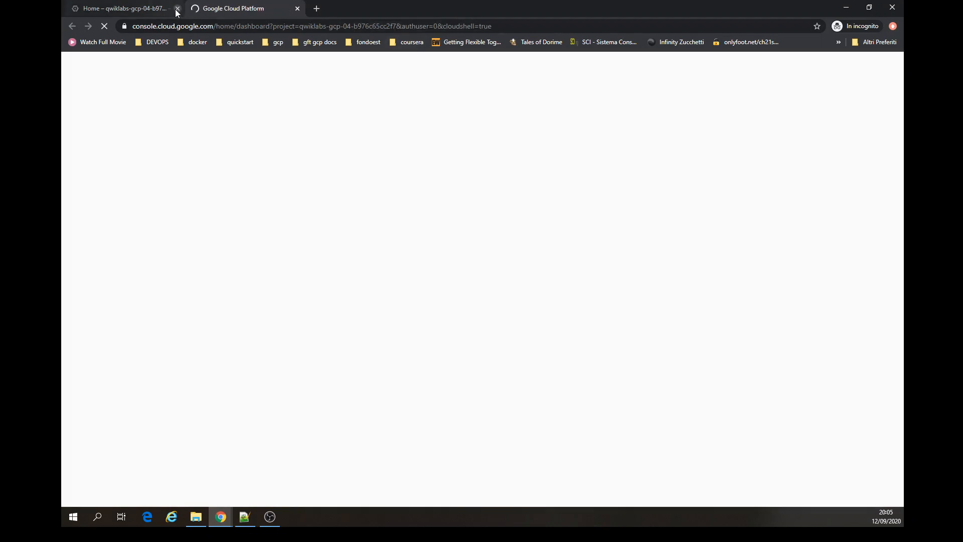
pyautogui.click(177, 10)
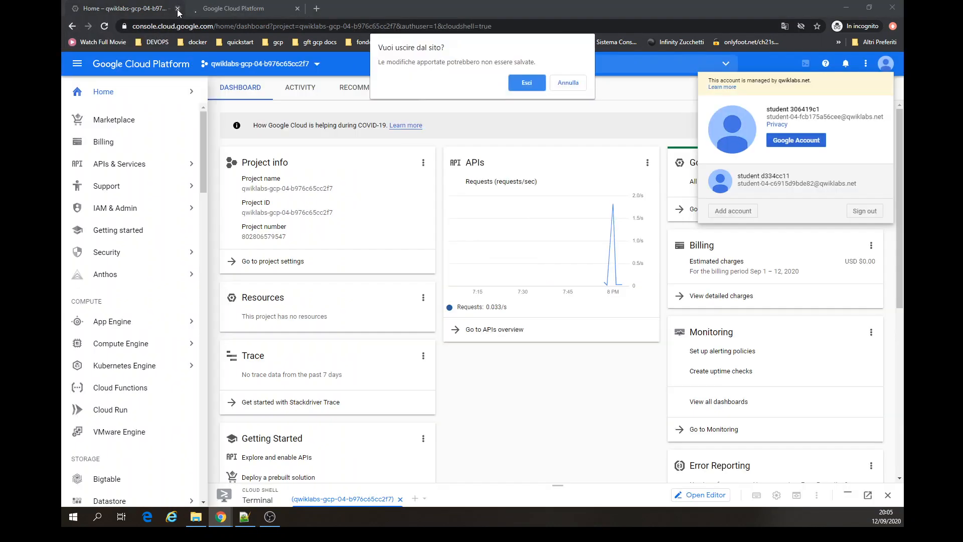
pyautogui.click(526, 83)
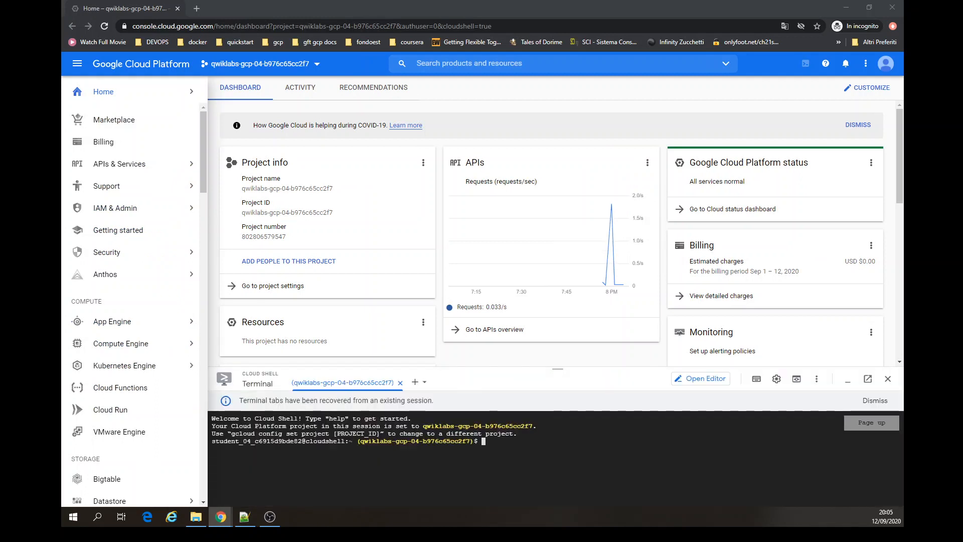
# - Open the Service Accounts page under IAM & Admin and minimize Cloud Shell
pyautogui.moveTo(144, 211)
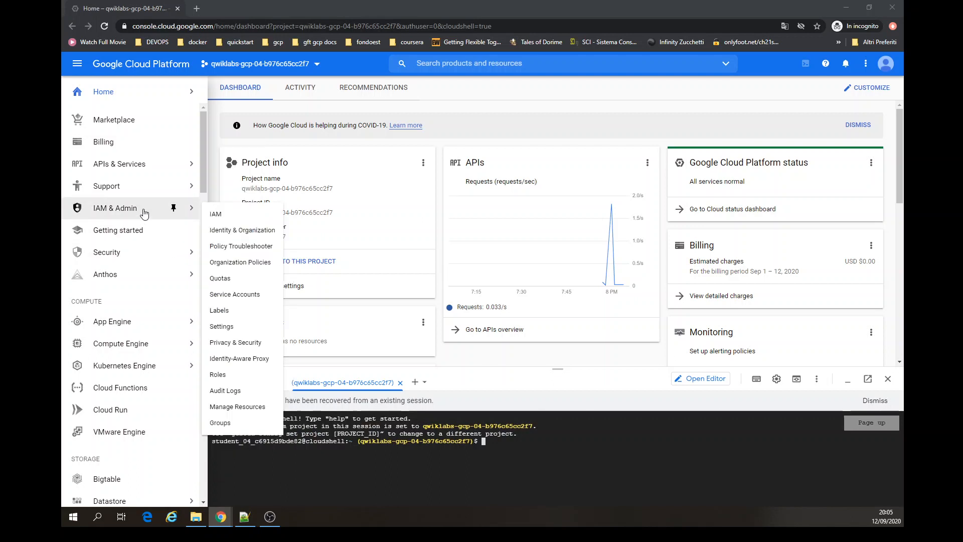
pyautogui.click(235, 296)
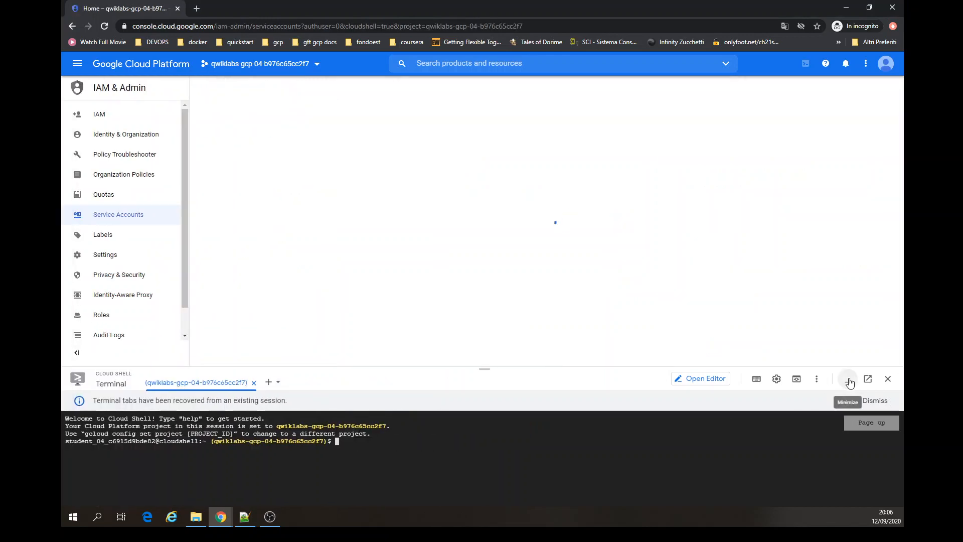
pyautogui.click(848, 379)
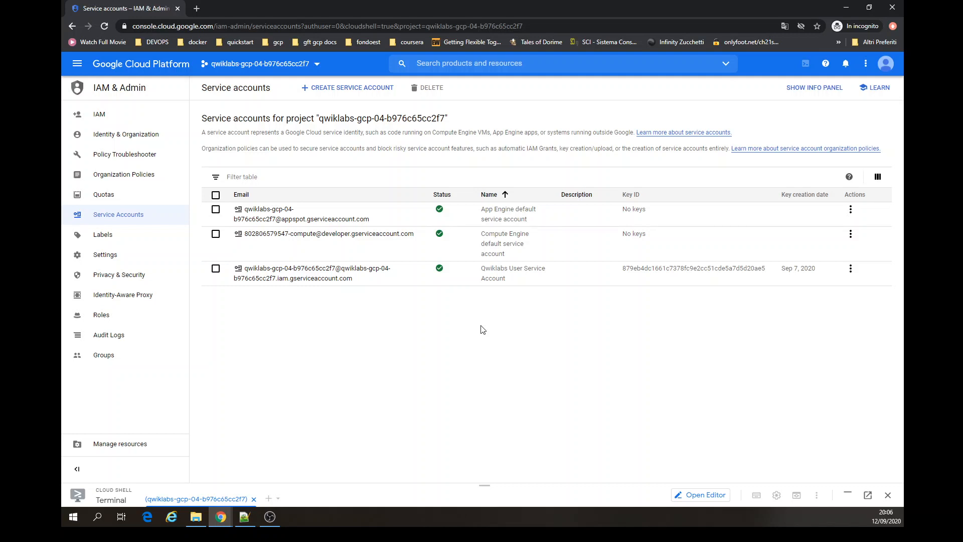
# - Examine the service account list and its info panel, including the documentation on service account permissions
pyautogui.click(822, 89)
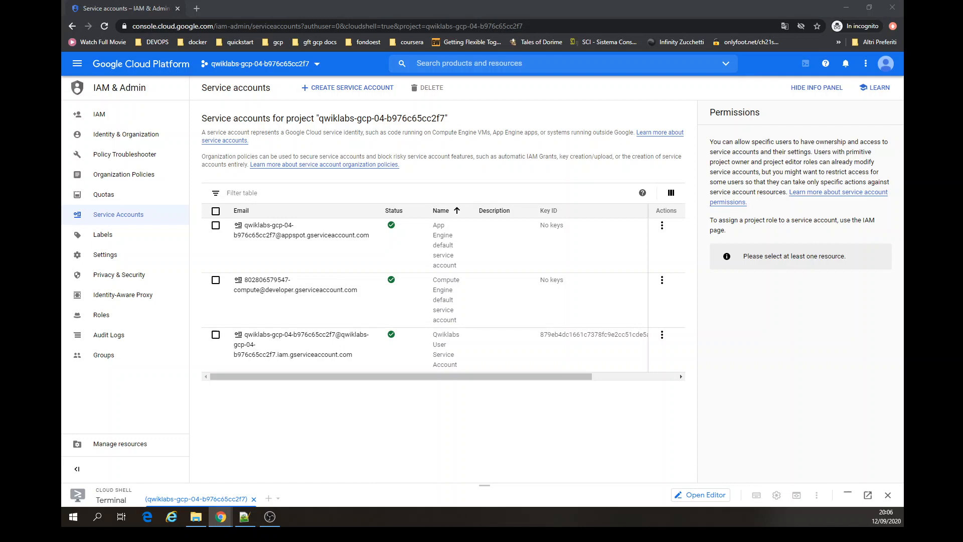
pyautogui.click(603, 377)
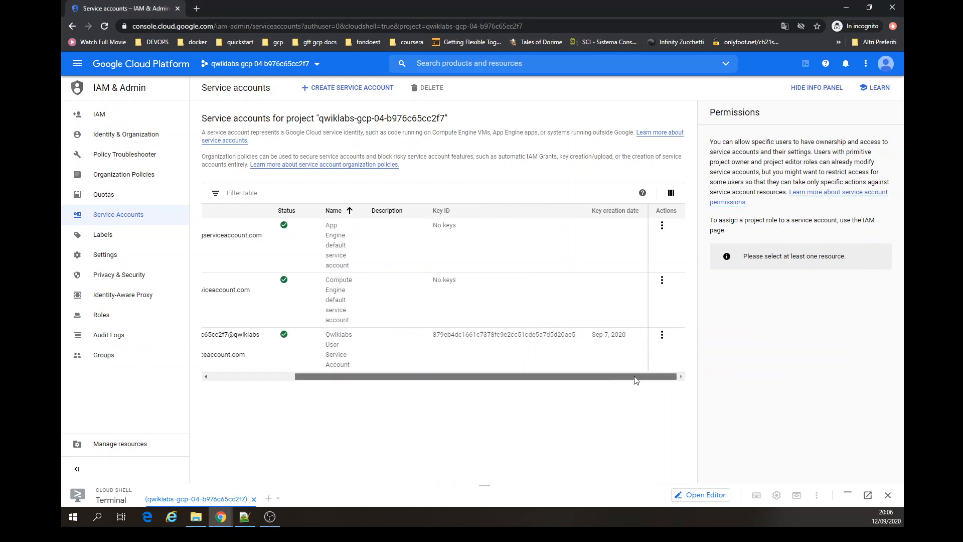
pyautogui.moveTo(636, 378); pyautogui.dragTo(473, 372)
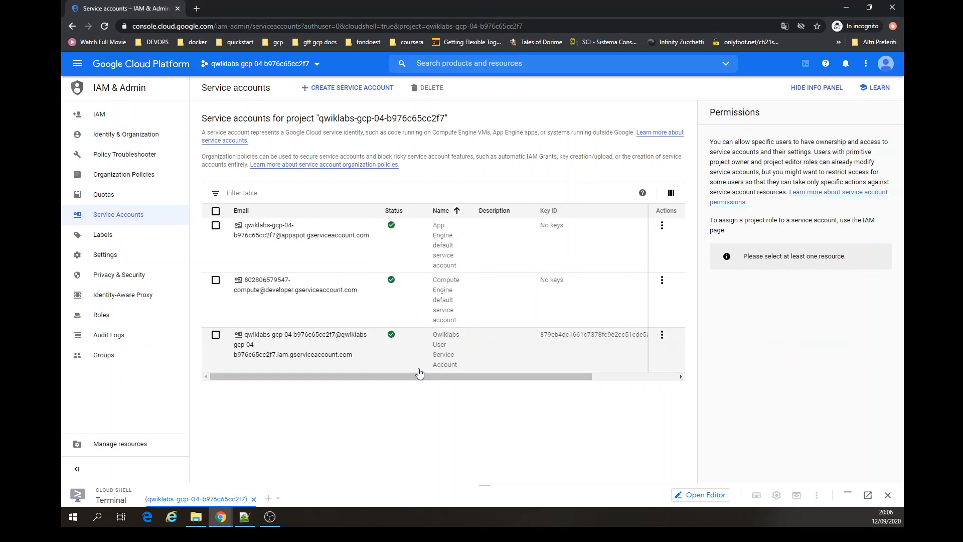
pyautogui.moveTo(466, 375); pyautogui.dragTo(580, 377)
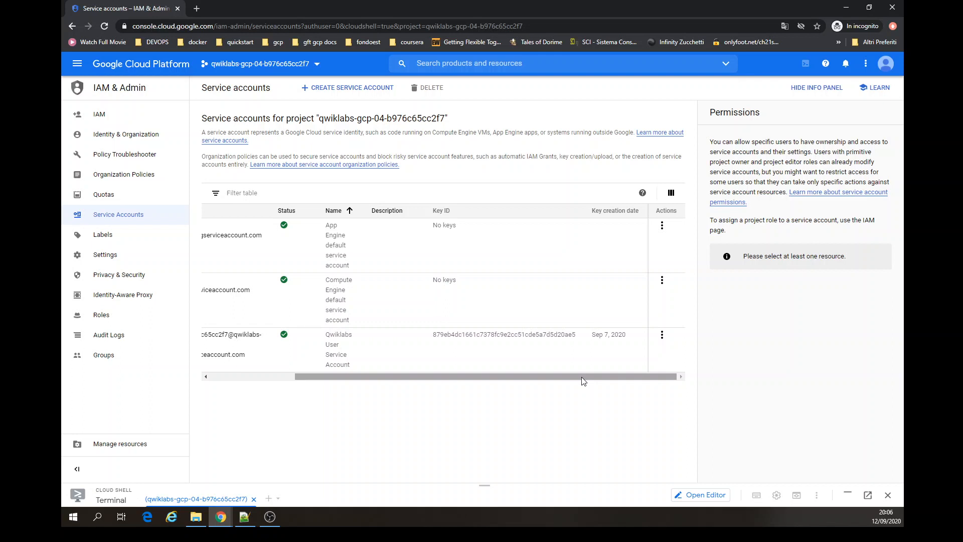
pyautogui.click(729, 203)
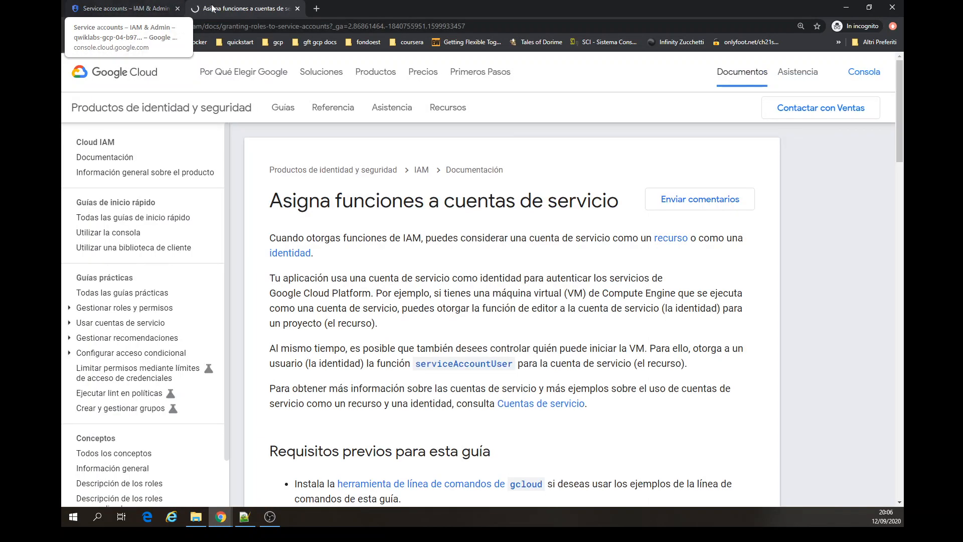
pyautogui.click(297, 8)
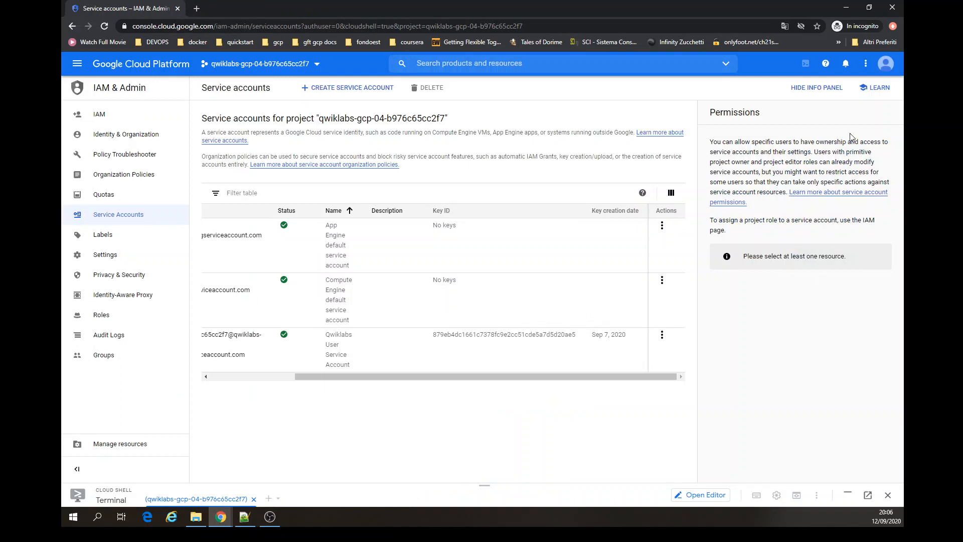
pyautogui.click(821, 94)
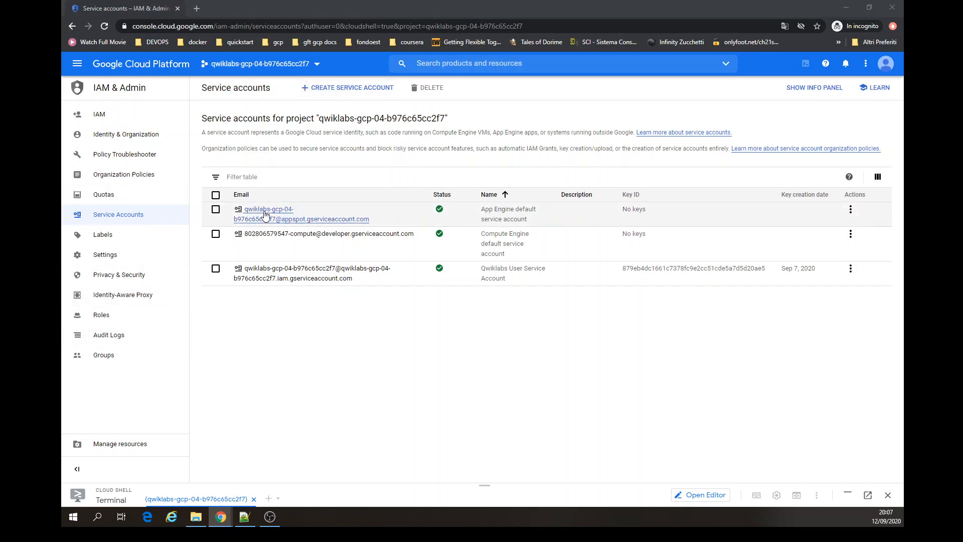
# - Go to the project's IAM page and review the second student's assigned roles without saving changes
pyautogui.click(327, 89)
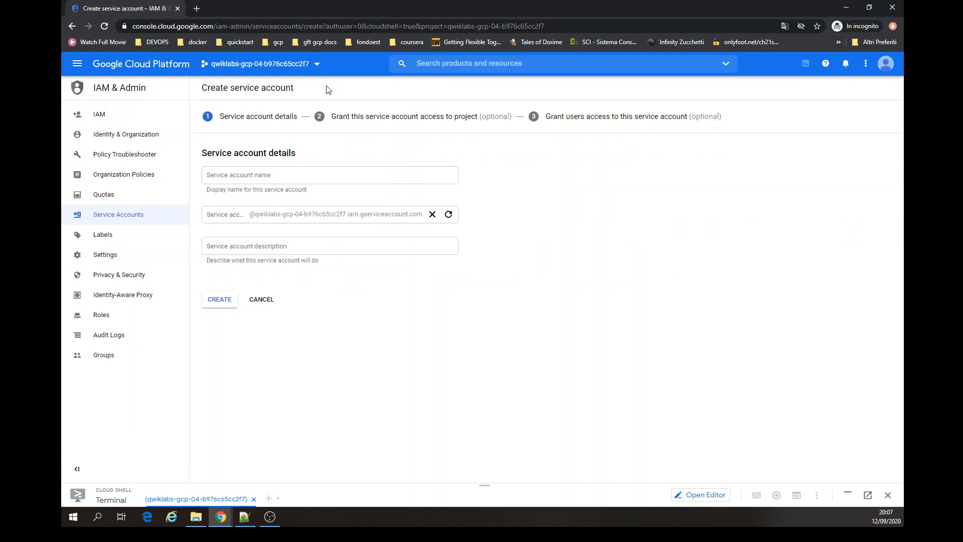
pyautogui.click(253, 178)
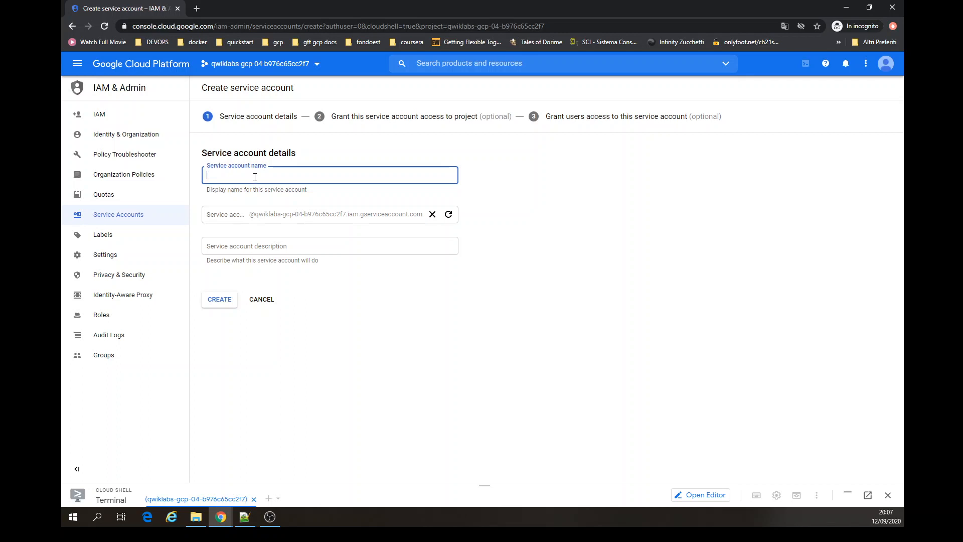
pyautogui.click(116, 115)
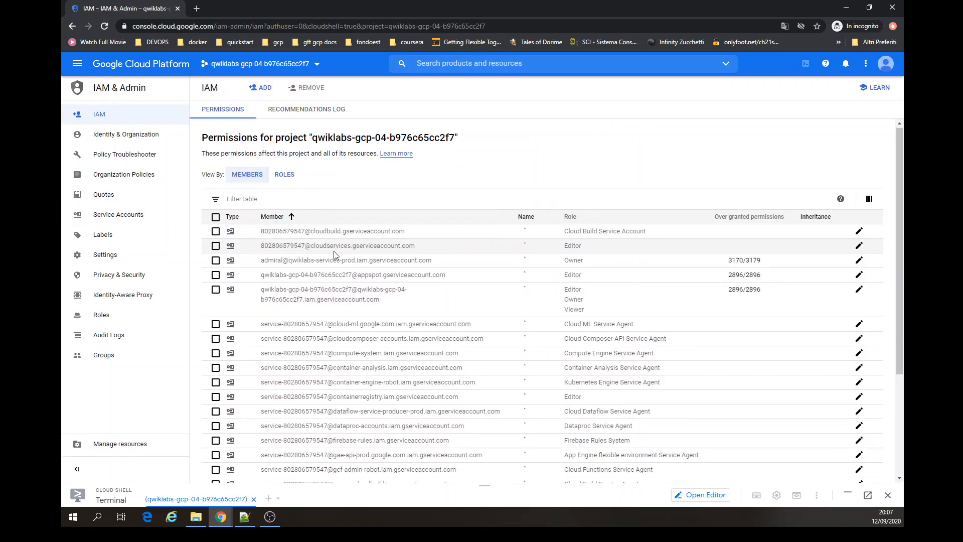
pyautogui.scroll(-10, 346, 351)
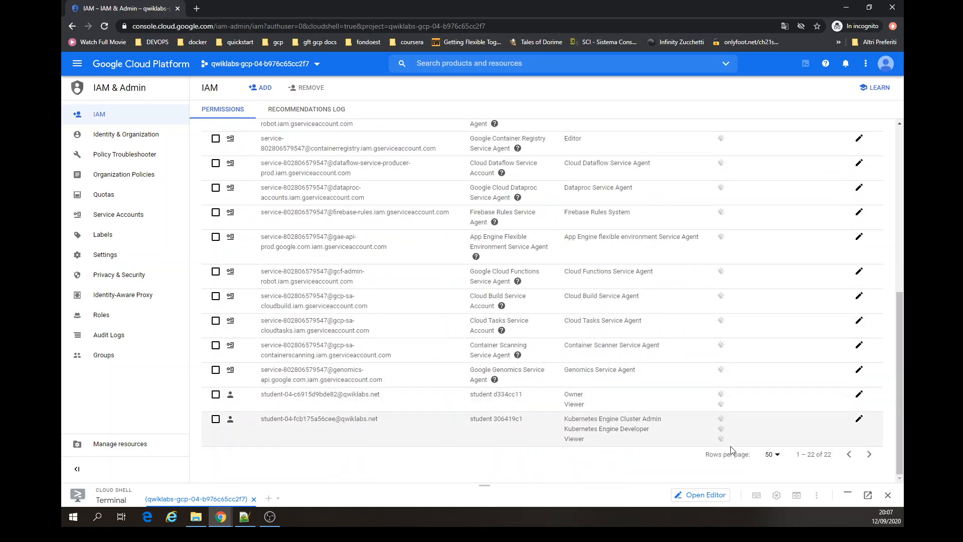
pyautogui.click(859, 421)
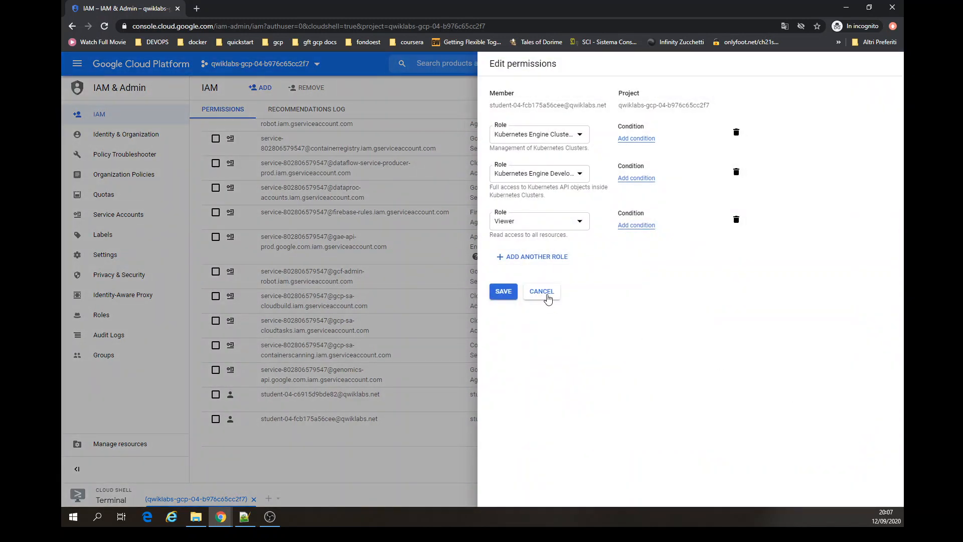
pyautogui.click(545, 296)
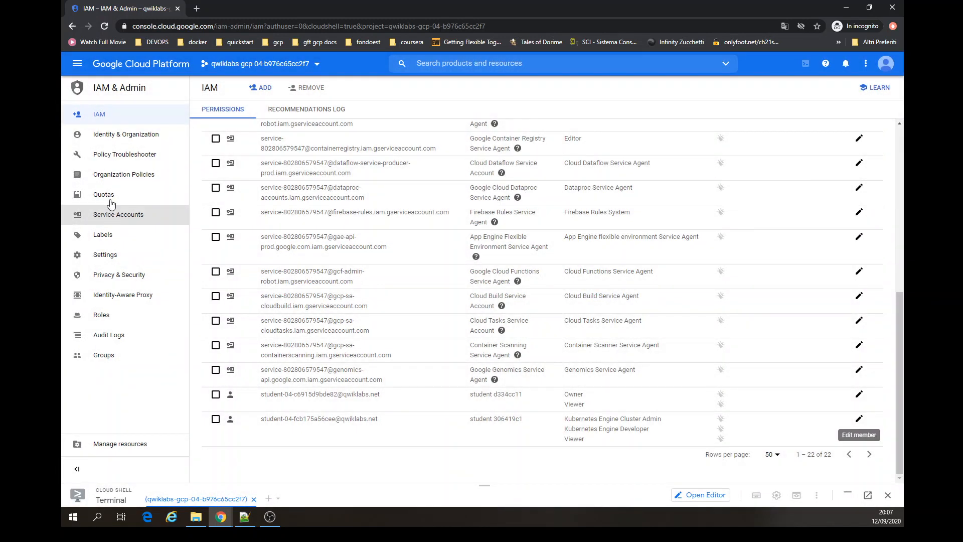
# - Open the Service Accounts page and search it for "perm", then check the column display options
pyautogui.click(124, 220)
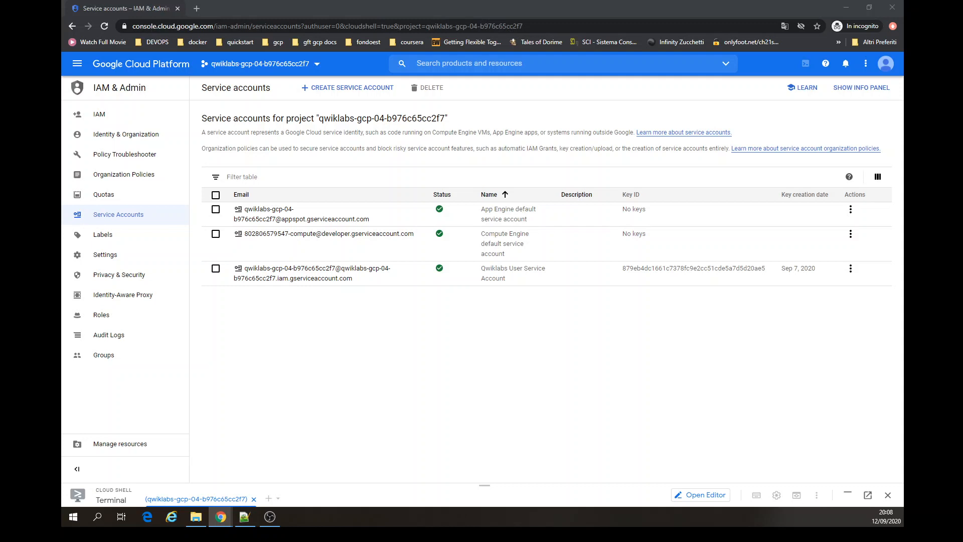
pyautogui.click(293, 337)
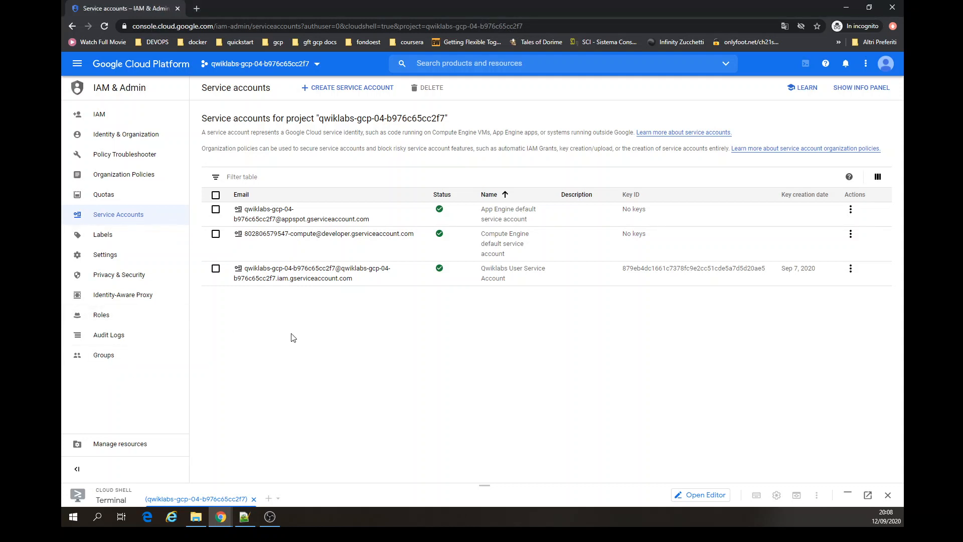
pyautogui.hotkey('ctrl', 'f')
pyautogui.write('perm')
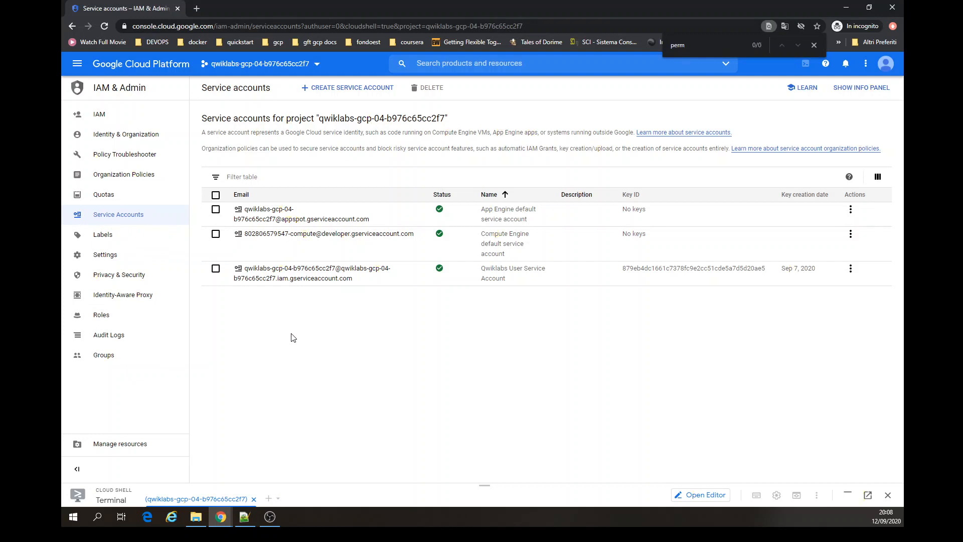
pyautogui.press('BackSpace')
pyautogui.press('Escape')
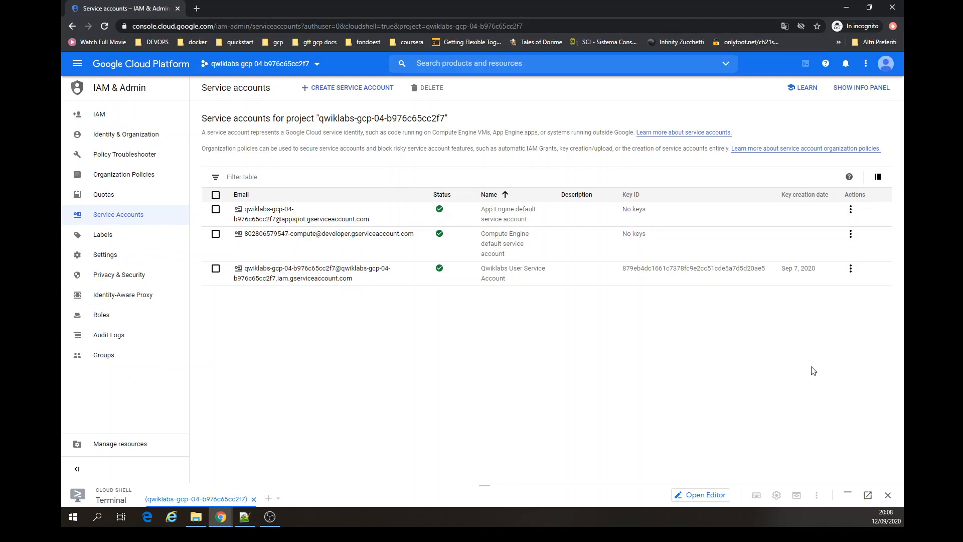
pyautogui.click(878, 178)
pyautogui.click(881, 181)
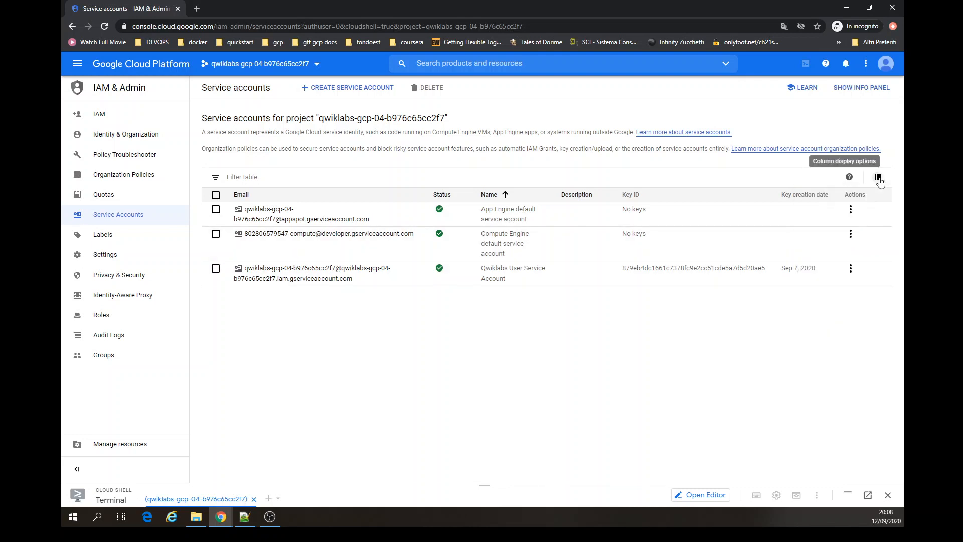
# - Inspect the action menus of the service accounts without choosing any option
pyautogui.click(850, 270)
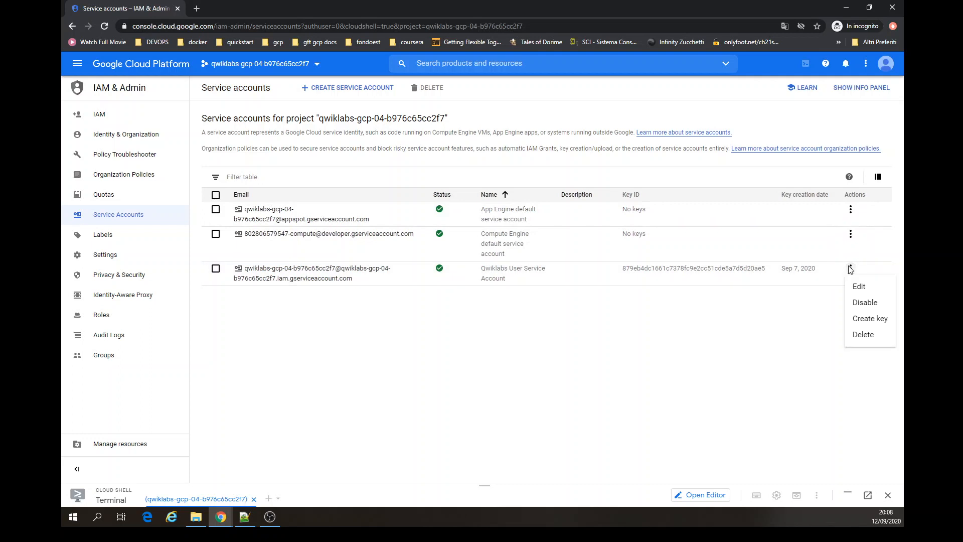
pyautogui.click(850, 240)
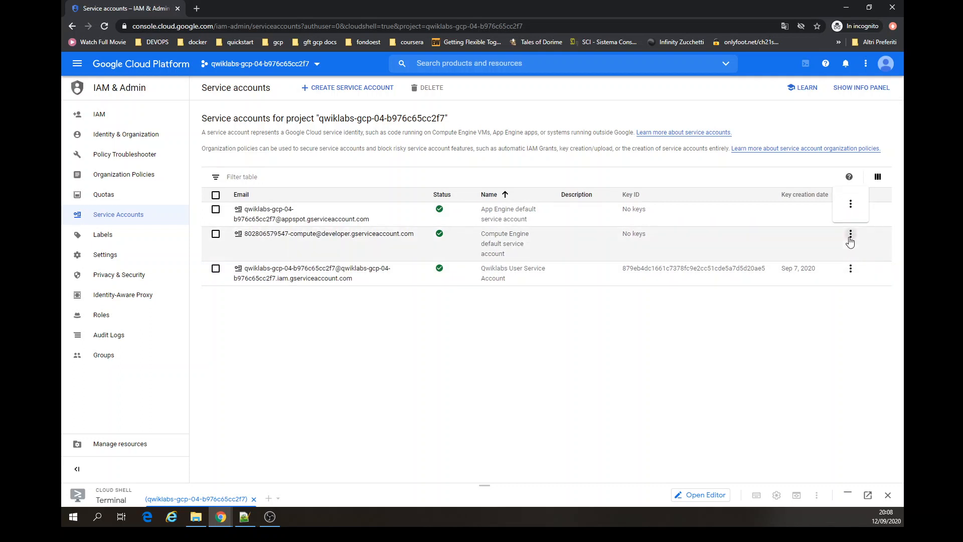
pyautogui.click(849, 237)
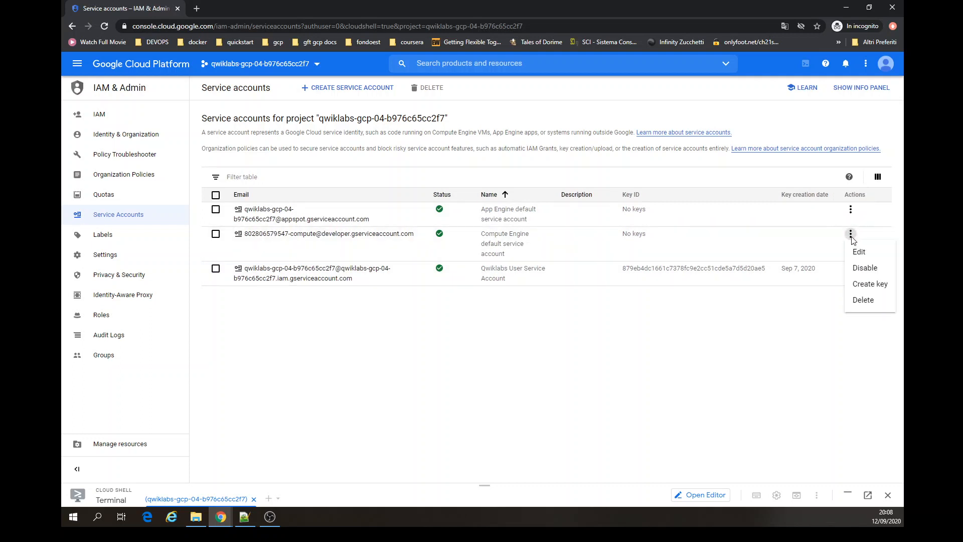
pyautogui.click(760, 377)
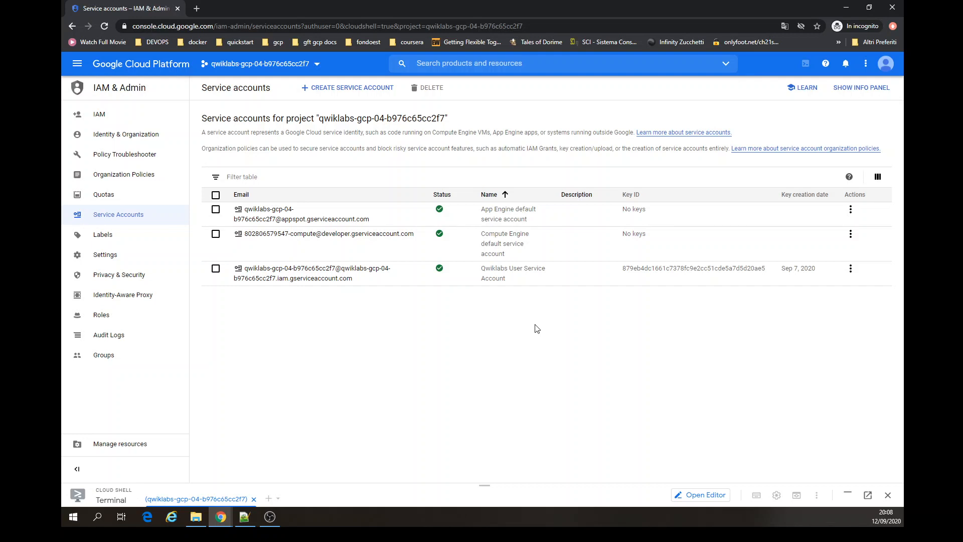
# - Create a service account named Username 2, skipping the project role step
pyautogui.click(337, 89)
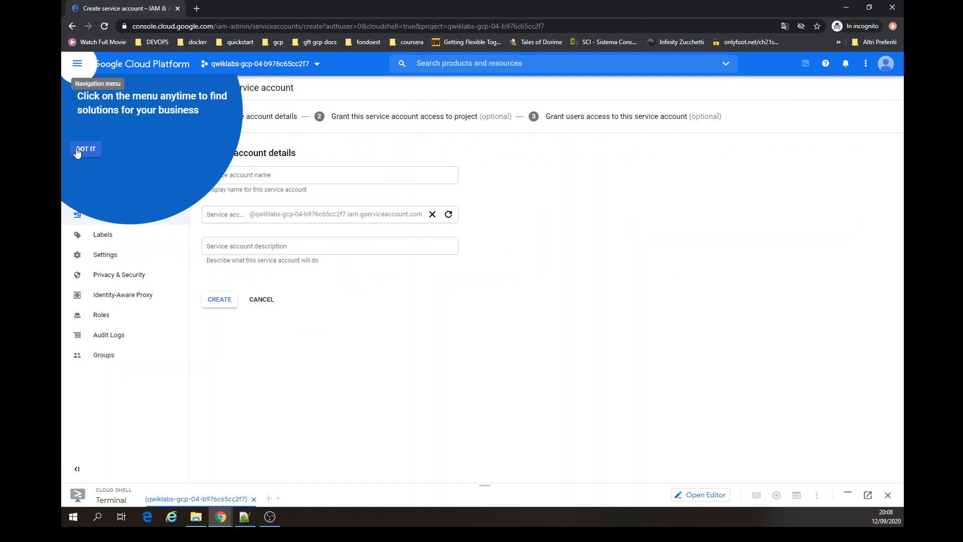
pyautogui.click(85, 149)
pyautogui.click(281, 172)
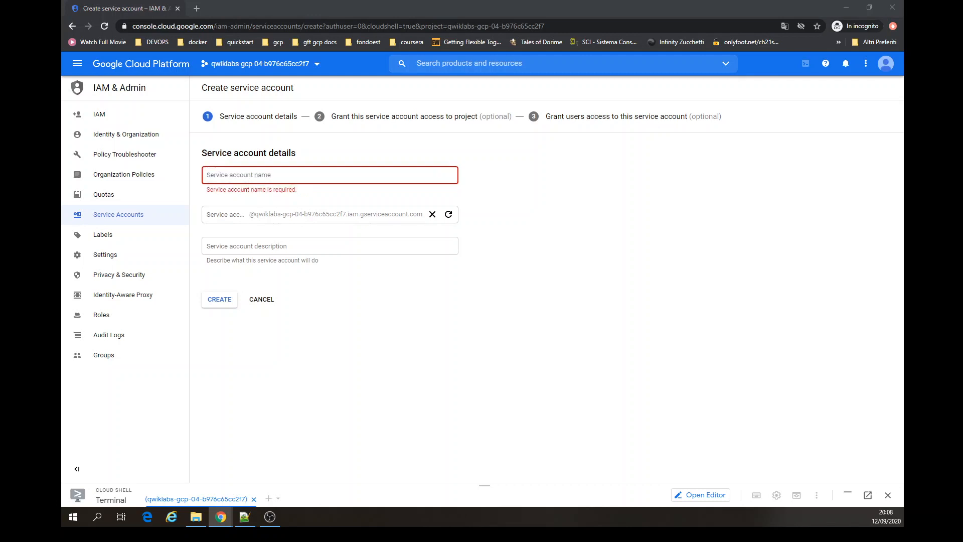
pyautogui.click(252, 173)
pyautogui.write('Username 2')
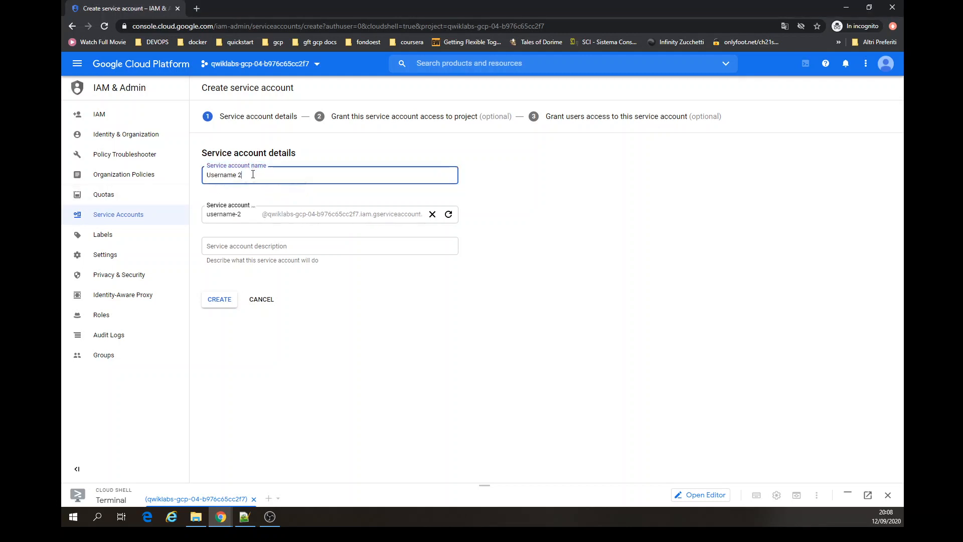
pyautogui.click(250, 213)
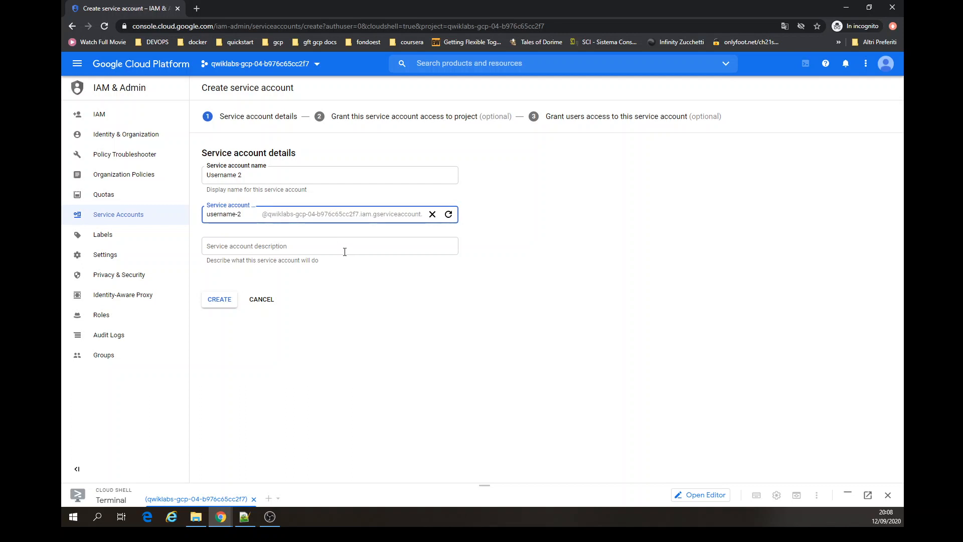
pyautogui.click(339, 245)
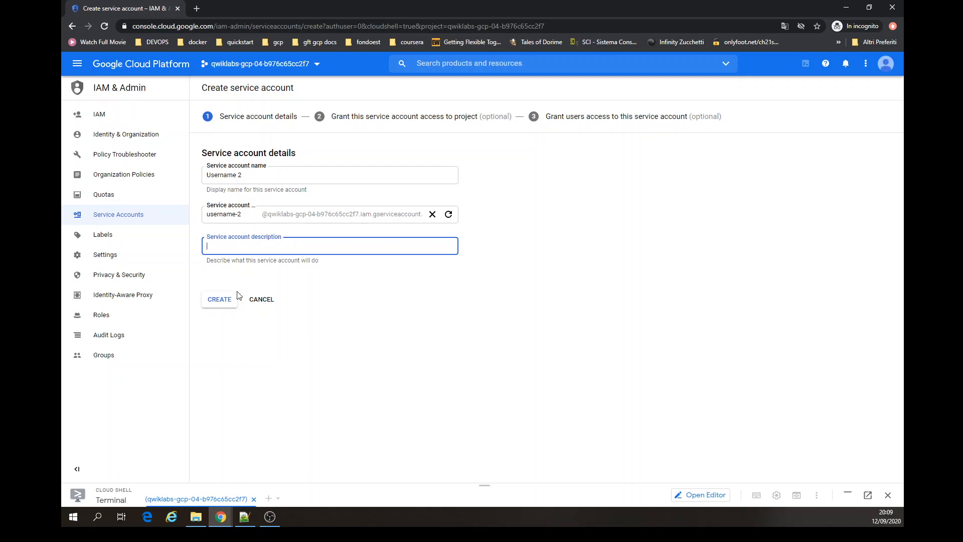
pyautogui.click(220, 300)
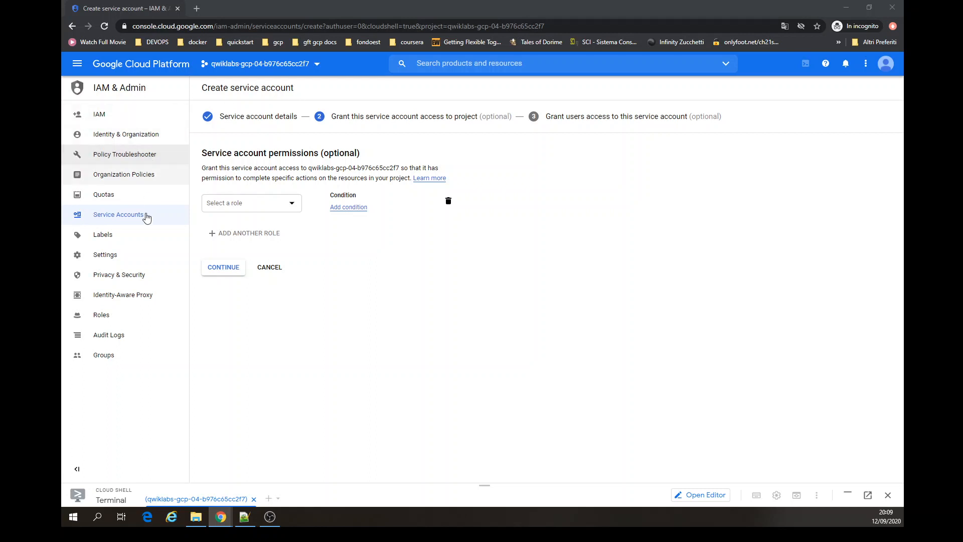
pyautogui.click(271, 268)
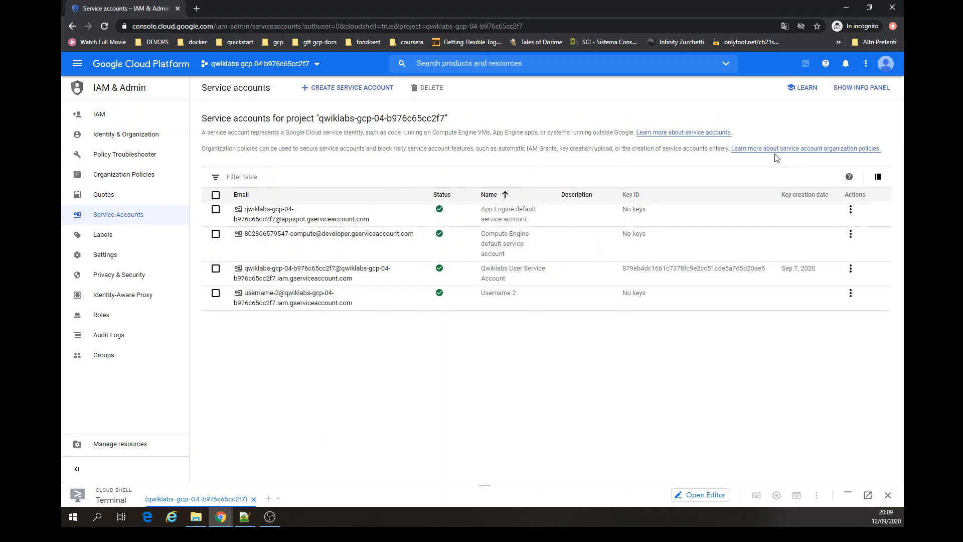
# - Show the info panel and select the Username 2 service account to view its permissions
pyautogui.click(859, 88)
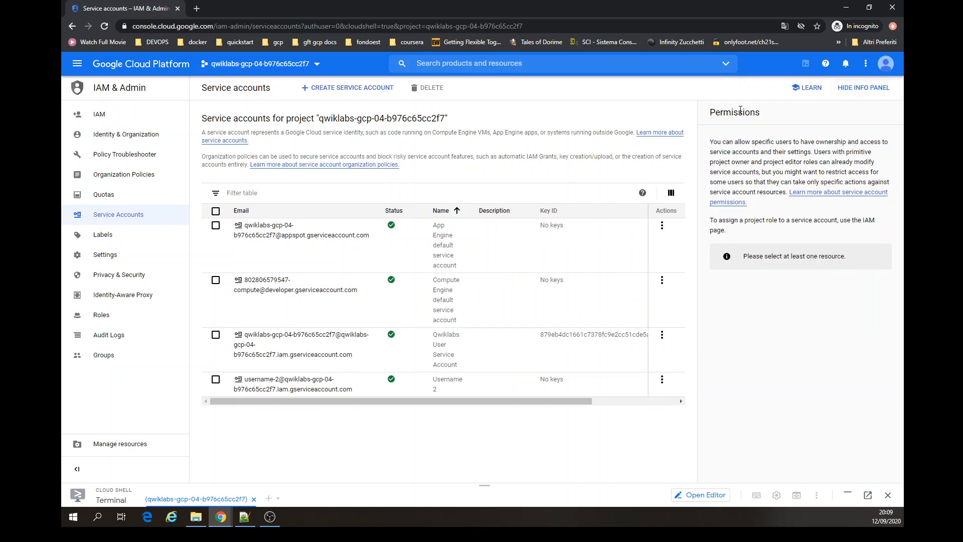
pyautogui.moveTo(796, 257); pyautogui.dragTo(828, 260)
pyautogui.click(215, 380)
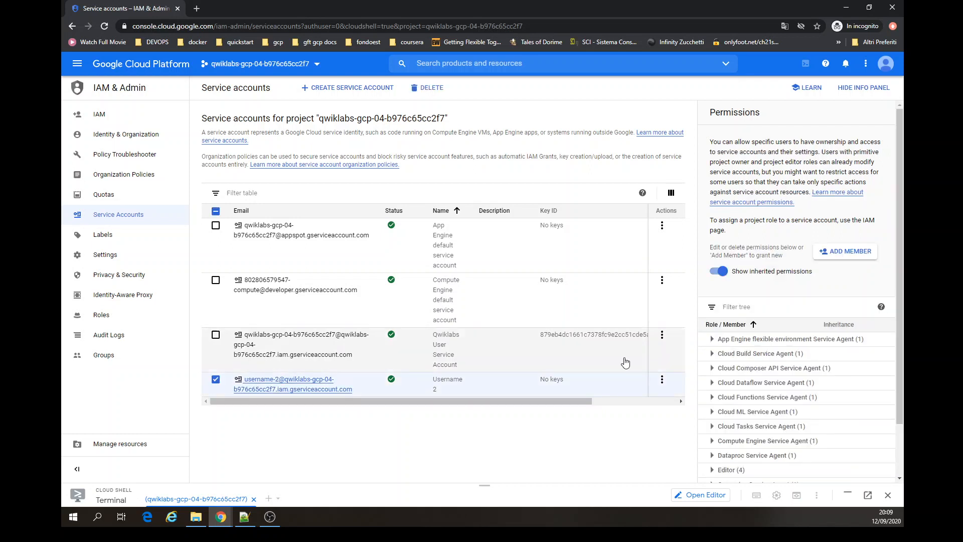
pyautogui.scroll(-2, 901, 288)
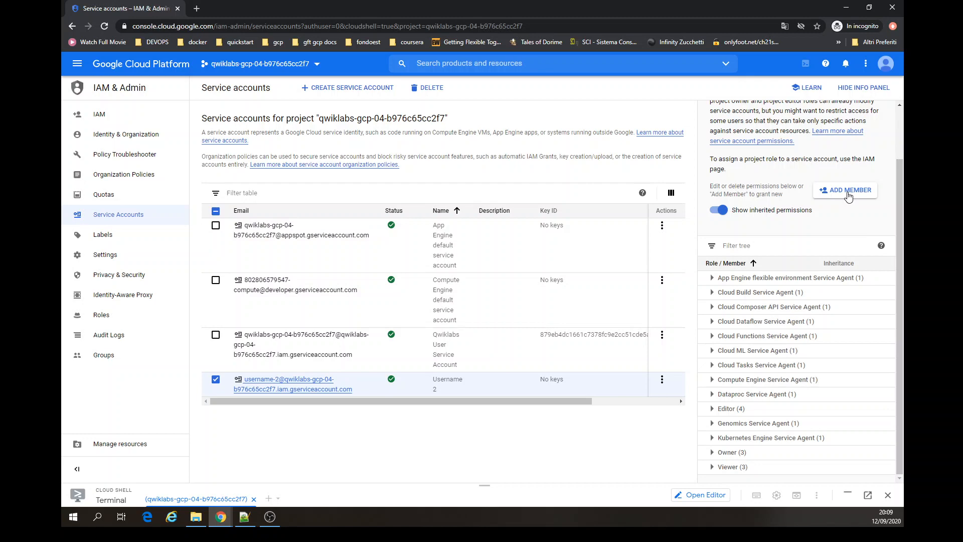
# - Try adding Username 2 as a member of the service account with the Service Account User role
pyautogui.click(848, 195)
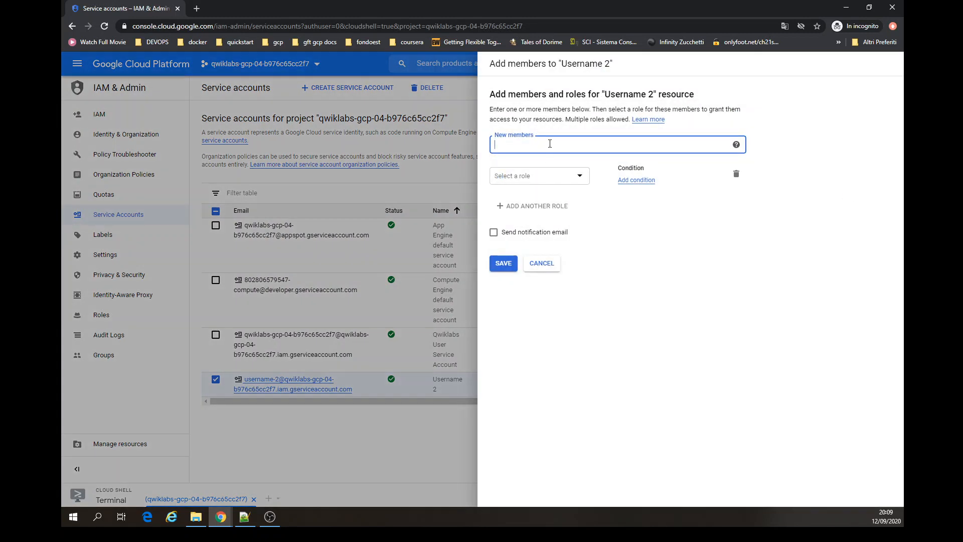
pyautogui.write('usernameU')
pyautogui.press('Delete')
pyautogui.write('2')
pyautogui.click(582, 178)
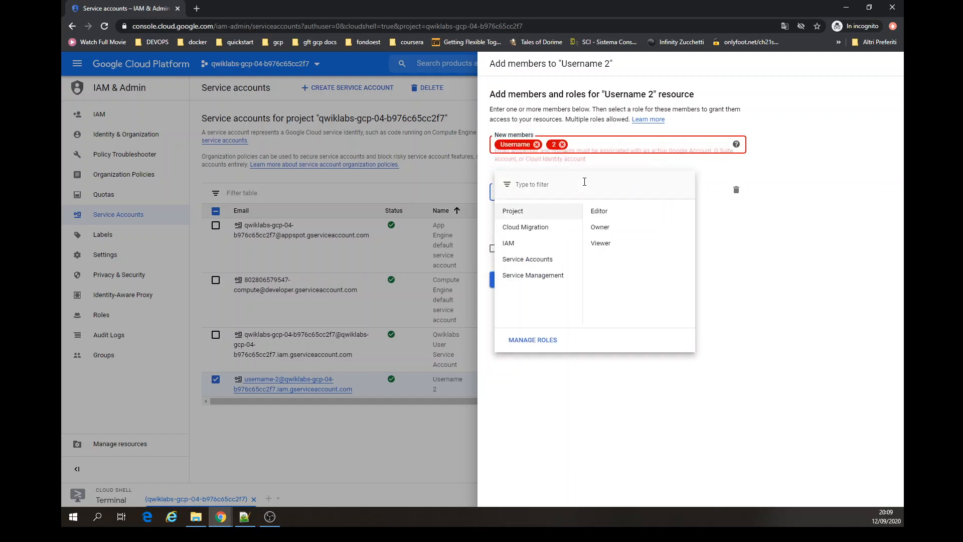
pyautogui.moveTo(546, 259)
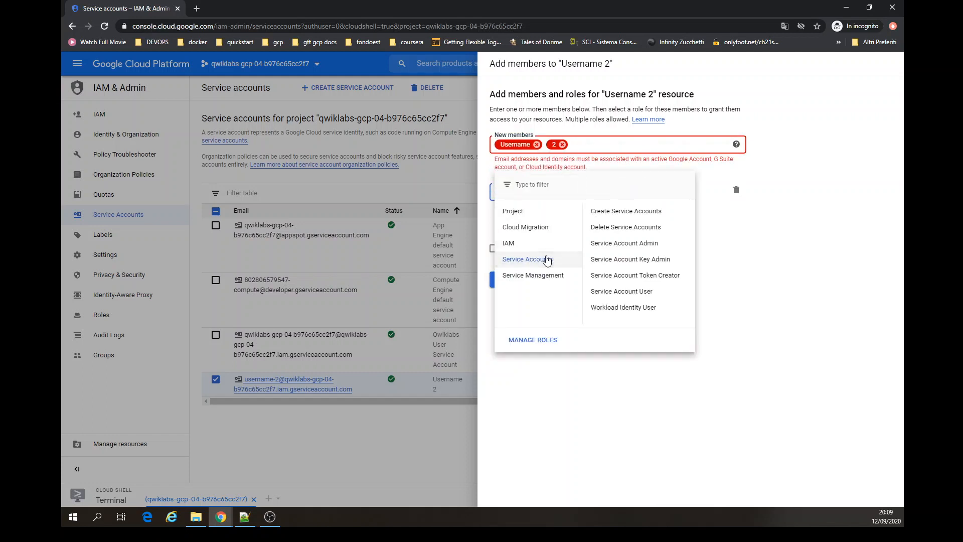
pyautogui.click(623, 292)
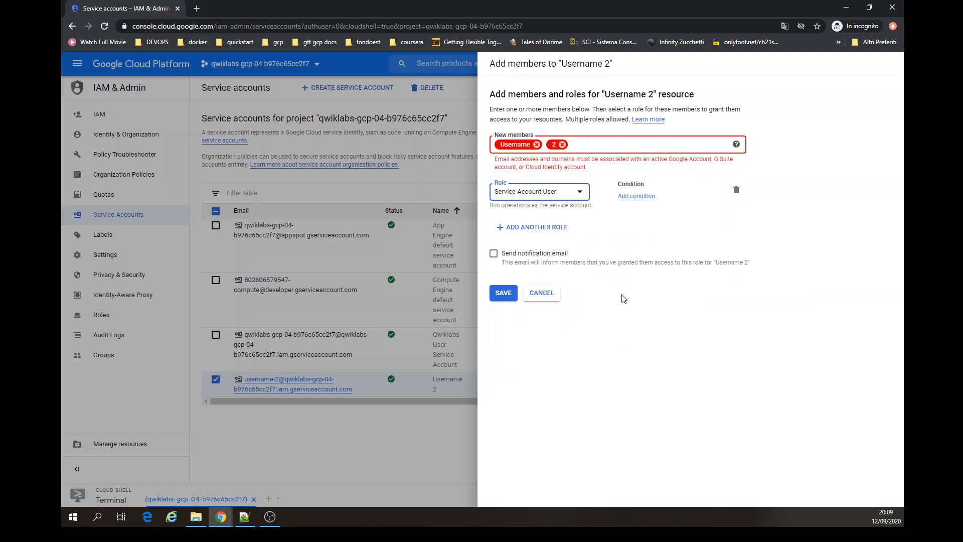
pyautogui.click(796, 184)
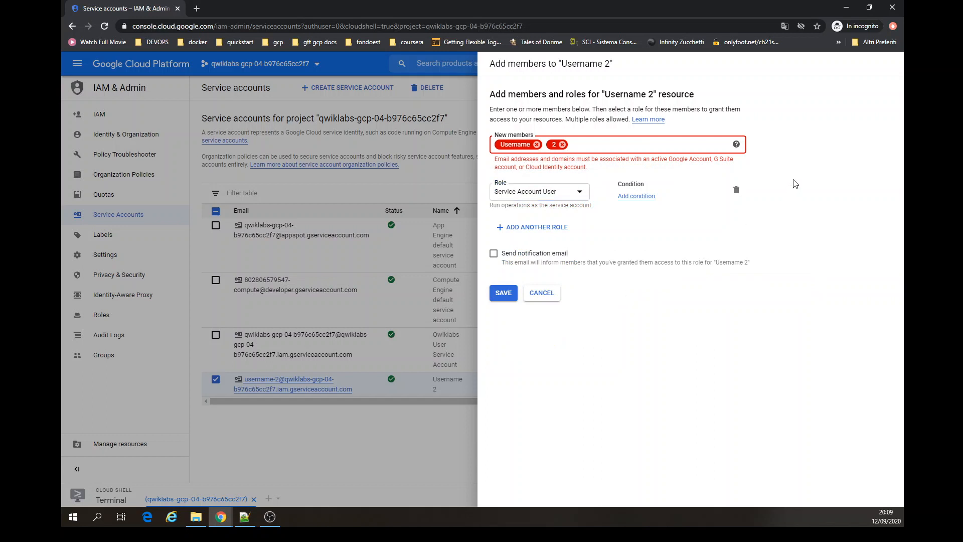
# - Retry entering Username 2 as the new member by typing and pasting it, and cancel the dialog
pyautogui.click(576, 142)
pyautogui.click(562, 144)
pyautogui.press('BackSpace')
pyautogui.press('BackSpace')
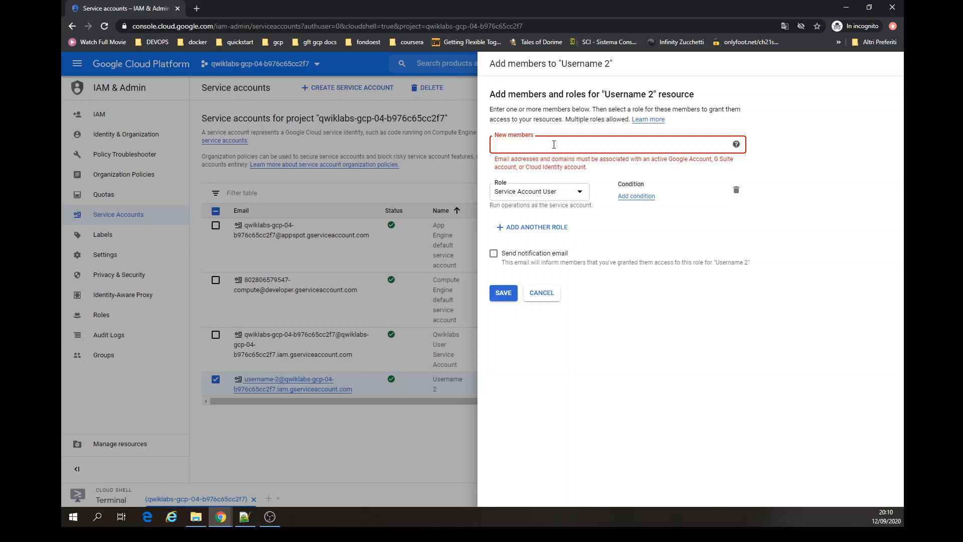
pyautogui.write('Use')
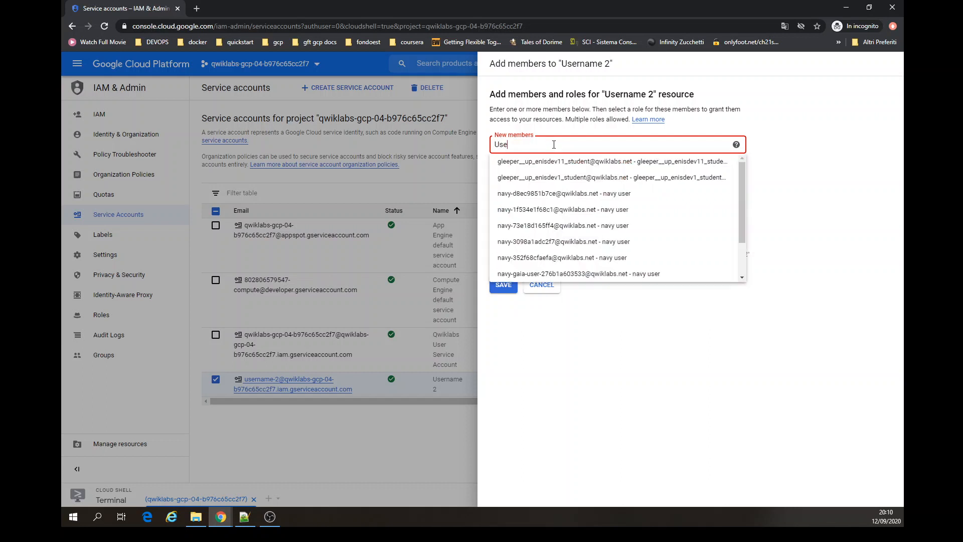
pyautogui.write('rname')
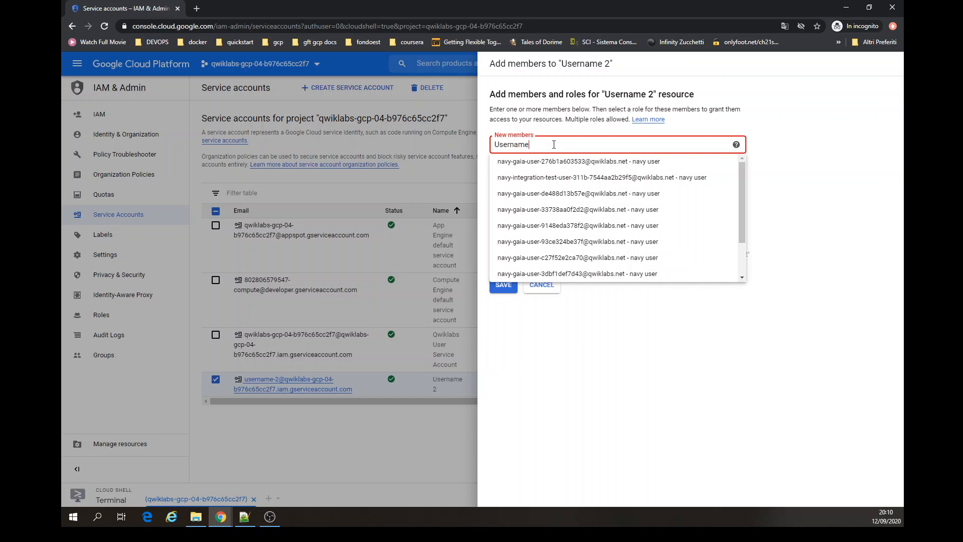
pyautogui.write('2')
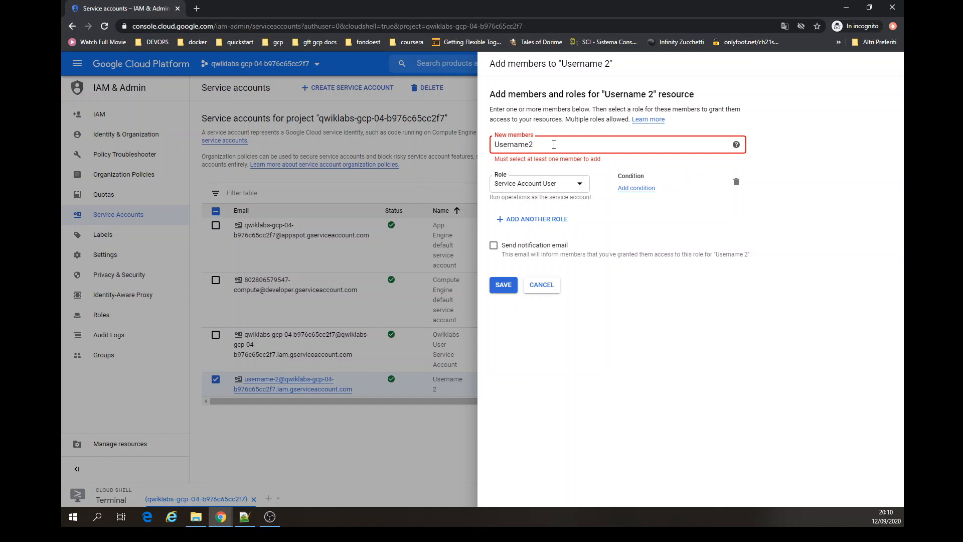
pyautogui.press('BackSpace')
pyautogui.press('BackSpace')
pyautogui.press('BackSpace')
pyautogui.press('BackSpace')
pyautogui.press('BackSpace')
pyautogui.press('BackSpace')
pyautogui.press('BackSpace')
pyautogui.press('BackSpace')
pyautogui.press('BackSpace')
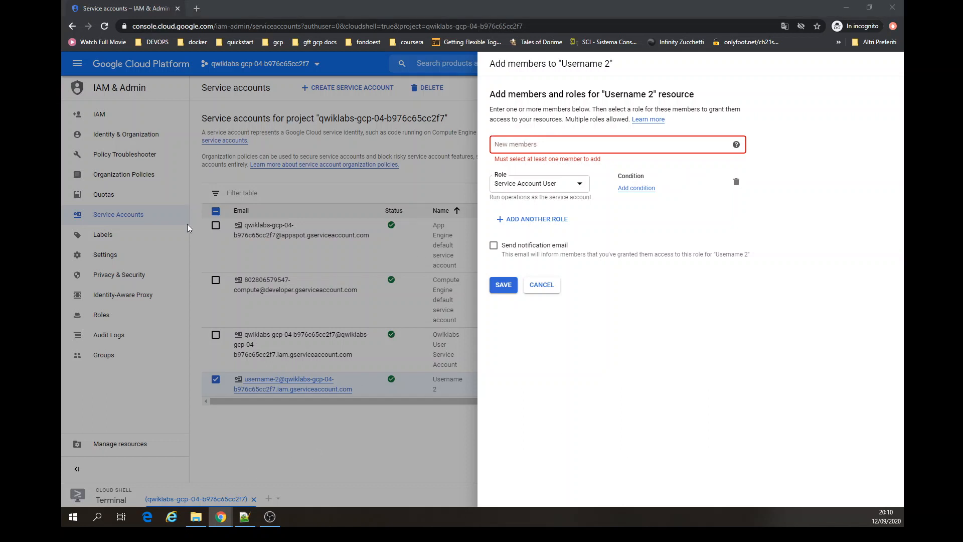
pyautogui.click(515, 142)
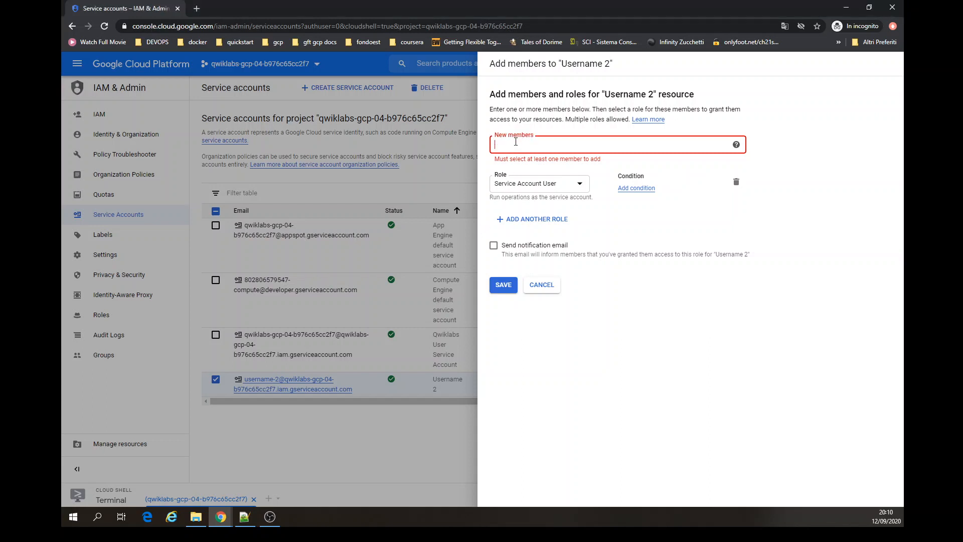
pyautogui.write('Username 2')
pyautogui.click(786, 170)
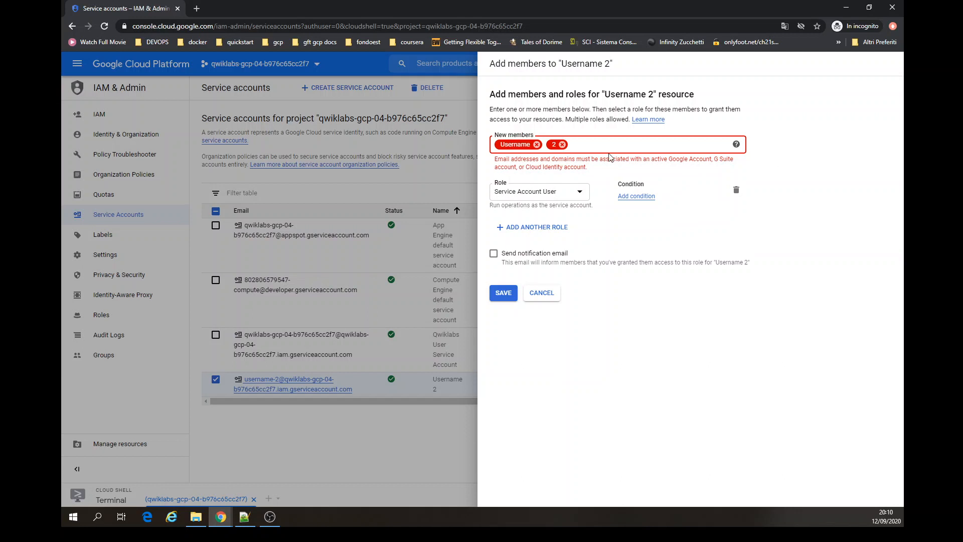
pyautogui.click(562, 145)
pyautogui.click(537, 144)
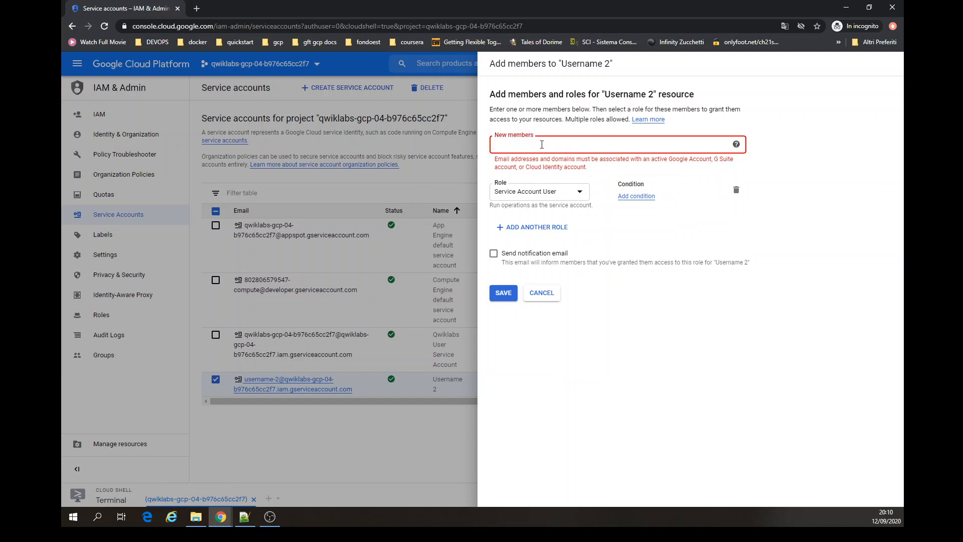
pyautogui.write('Username 2')
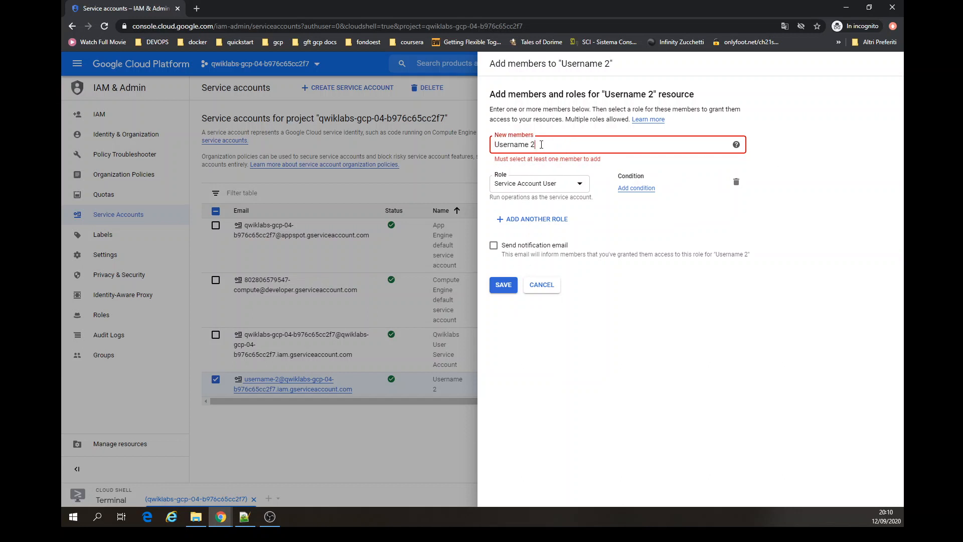
pyautogui.press('BackSpace')
pyautogui.press('BackSpace')
pyautogui.press('BackSpace')
pyautogui.press('BackSpace')
pyautogui.press('BackSpace')
pyautogui.press('BackSpace')
pyautogui.press('BackSpace')
pyautogui.press('BackSpace')
pyautogui.press('BackSpace')
pyautogui.doubleClick(630, 204)
pyautogui.click(550, 284)
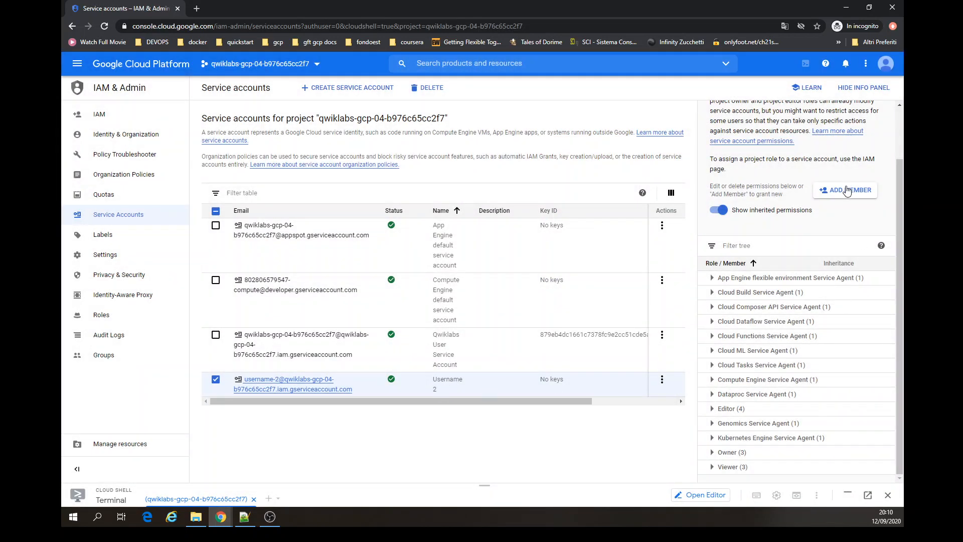
# - Open the add-member dialog for Username 2 and search the member suggestions for the username
pyautogui.click(847, 190)
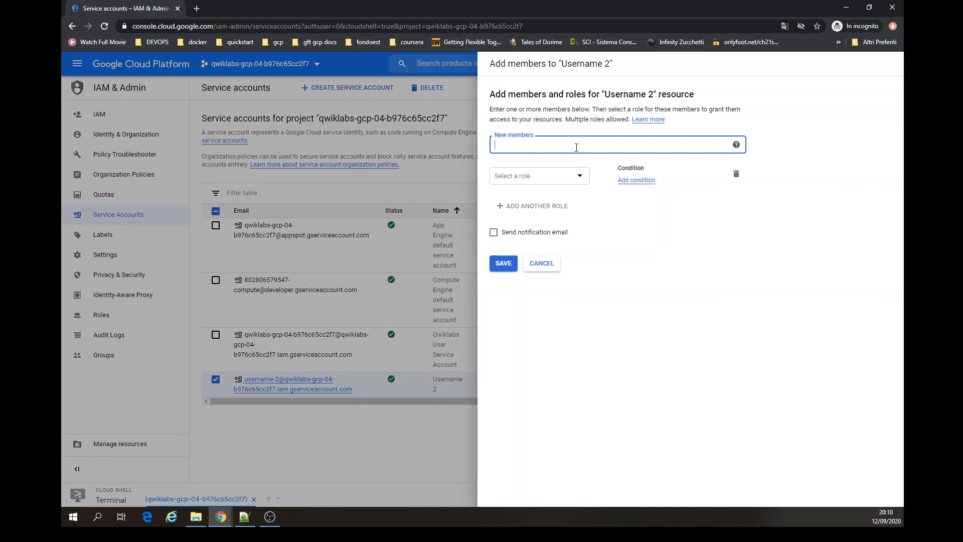
pyautogui.write('u')
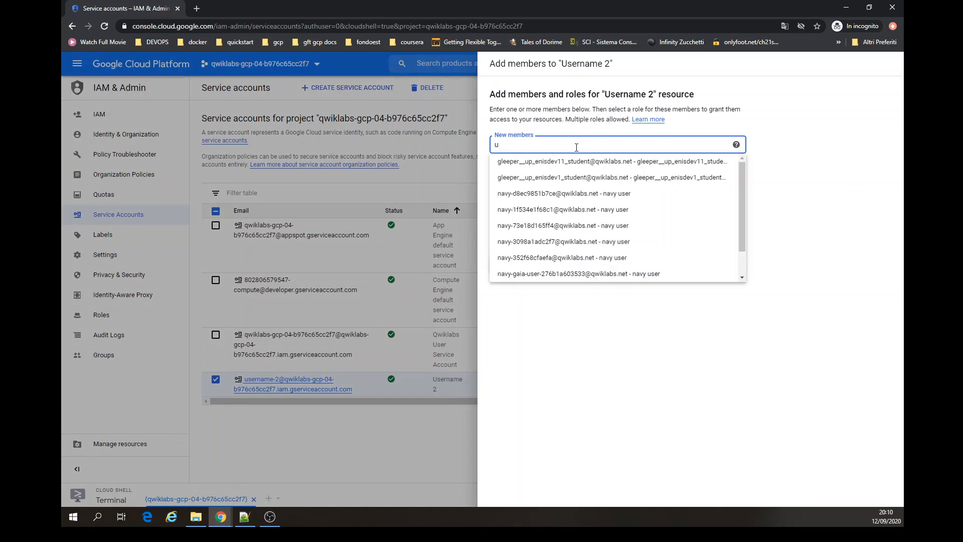
pyautogui.write('sername')
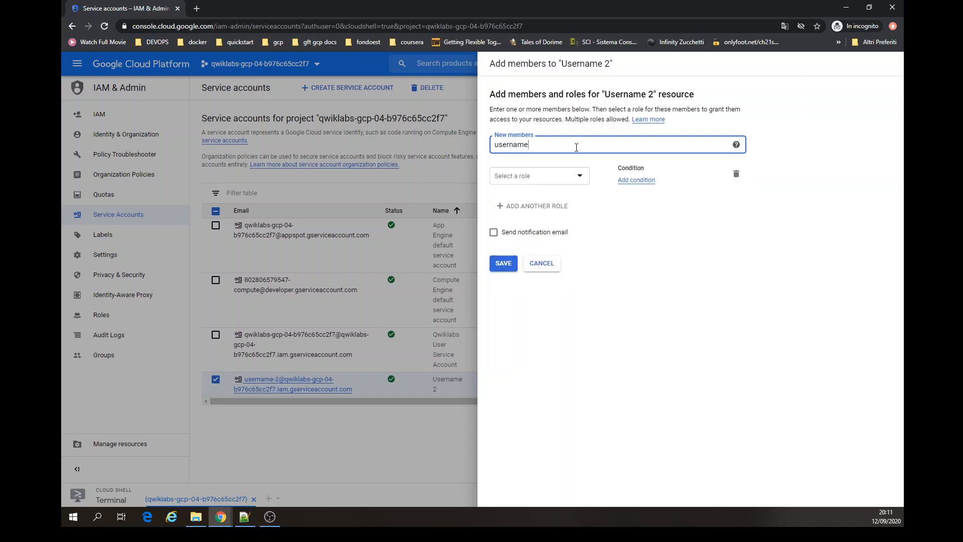
pyautogui.press('BackSpace')
pyautogui.press('BackSpace')
pyautogui.press('BackSpace')
pyautogui.press('BackSpace')
pyautogui.press('BackSpace')
pyautogui.press('BackSpace')
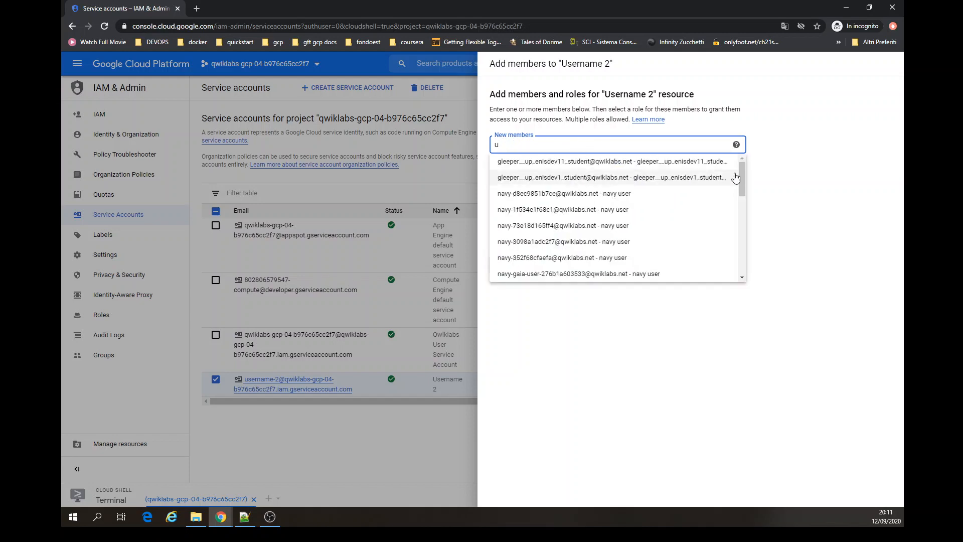
pyautogui.moveTo(741, 174); pyautogui.dragTo(742, 262)
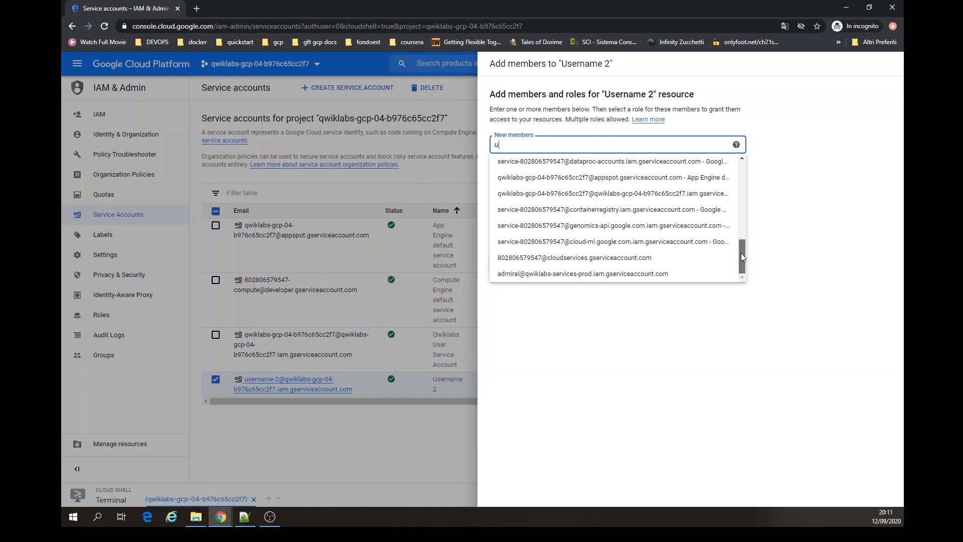
pyautogui.moveTo(741, 253)
pyautogui.mouseDown()
pyautogui.moveTo(743, 168)
pyautogui.moveTo(749, 275)
pyautogui.moveTo(749, 245)
pyautogui.mouseUp()
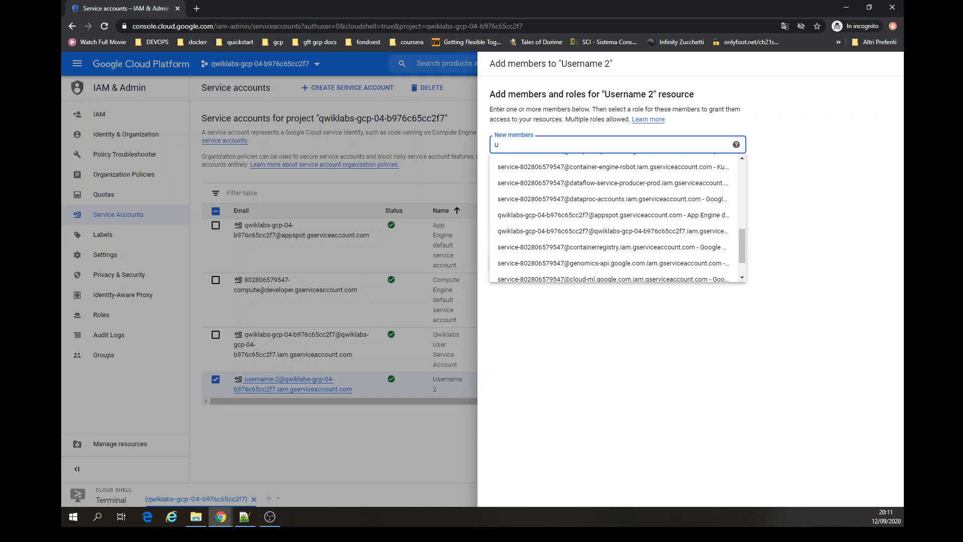
# - Add the second student's e-mail as a member of Username 2 with the Service Account User role and save
pyautogui.hotkey('alt', 'Tab')
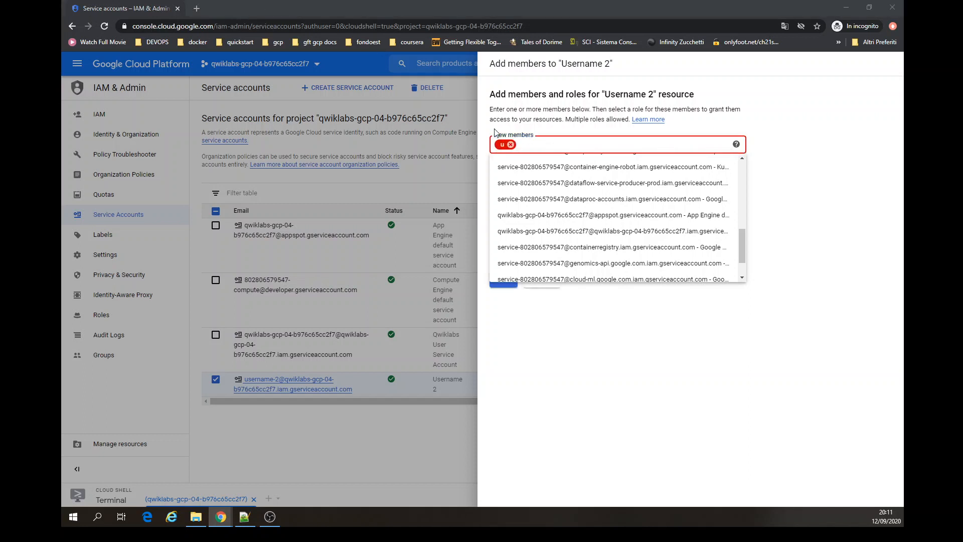
pyautogui.click(520, 147)
pyautogui.press('BackSpace')
pyautogui.hotkey('ctrl', 'v')
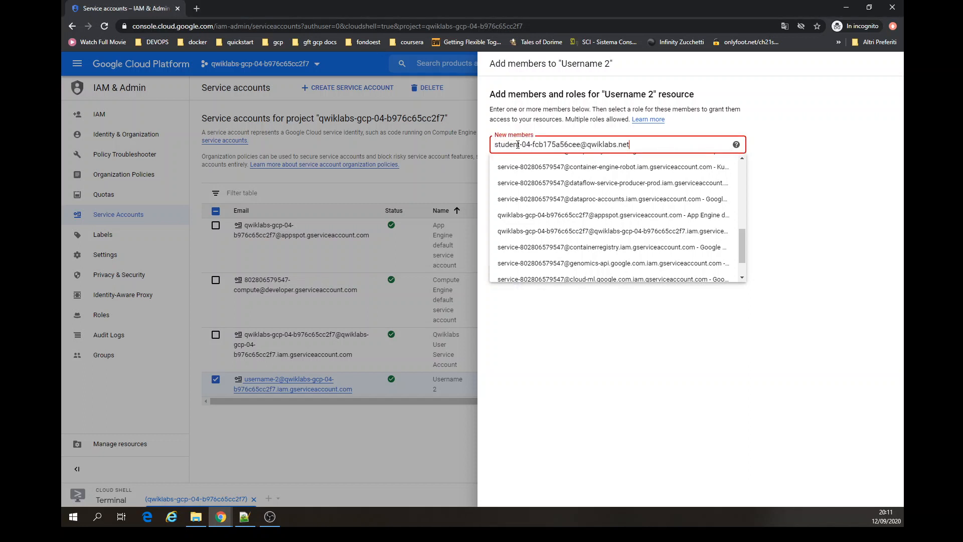
pyautogui.click(524, 161)
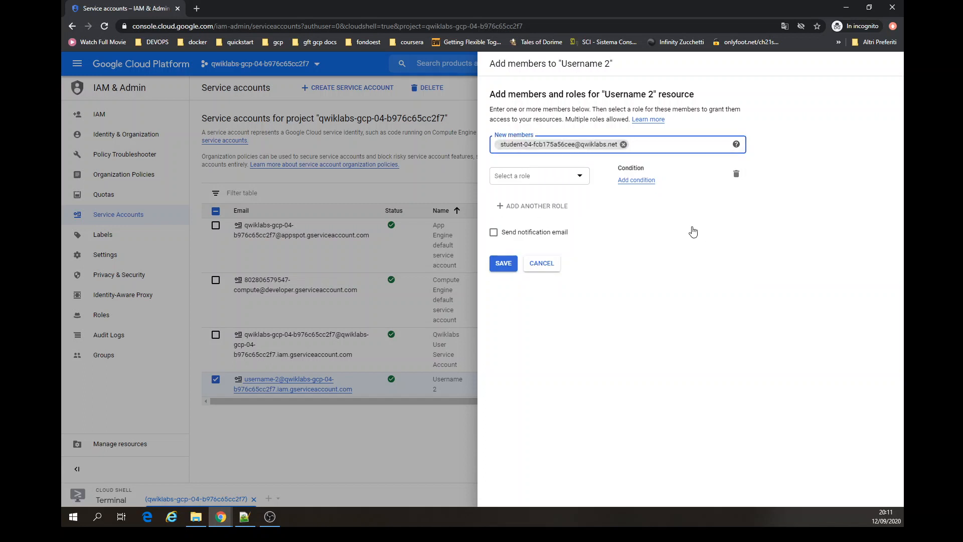
pyautogui.click(577, 176)
pyautogui.moveTo(542, 263)
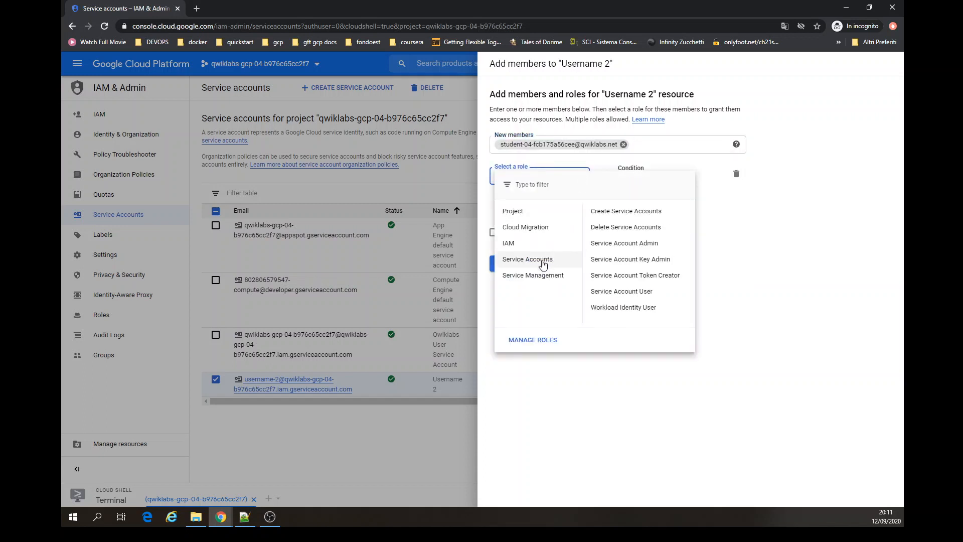
pyautogui.click(643, 294)
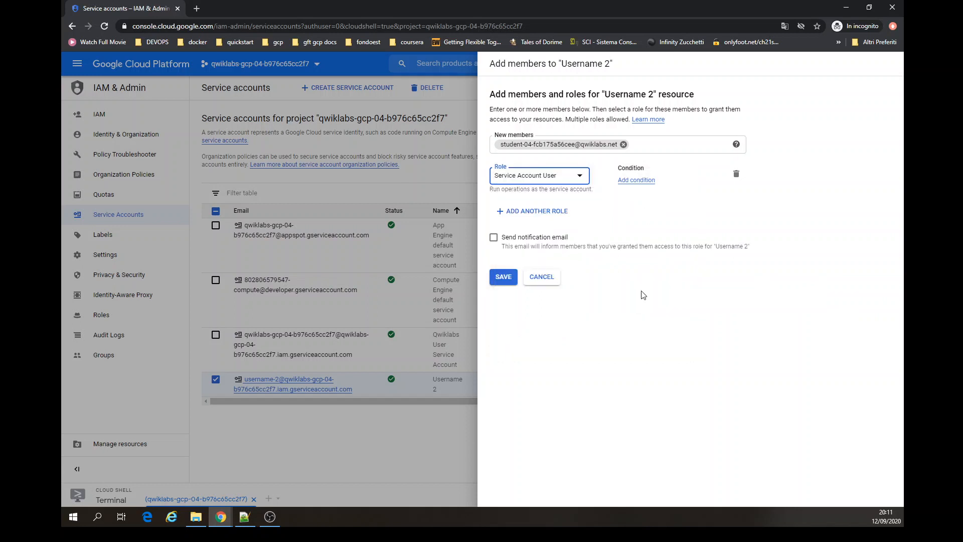
pyautogui.click(504, 278)
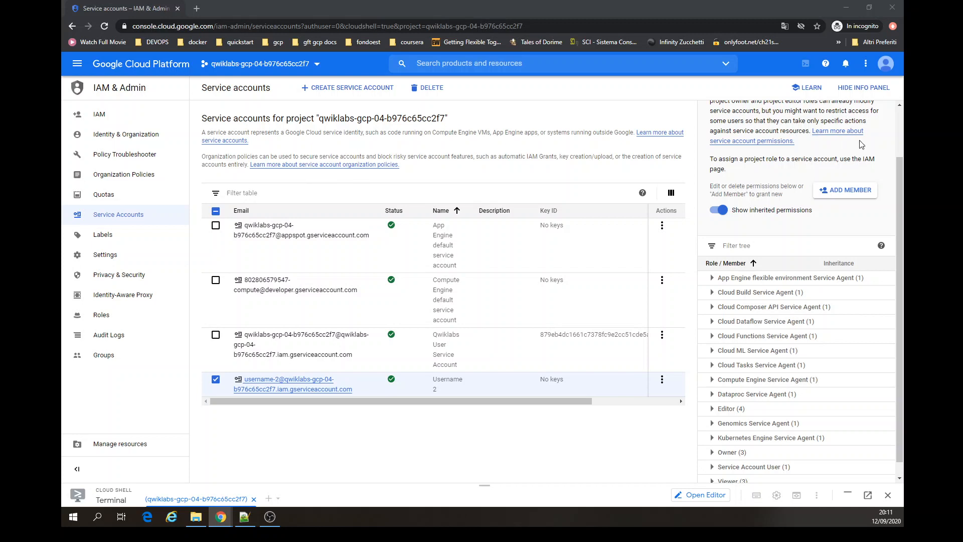
# - Hide the info panel and open the Username 2 service account details, returning to the list
pyautogui.click(852, 89)
pyautogui.click(852, 89)
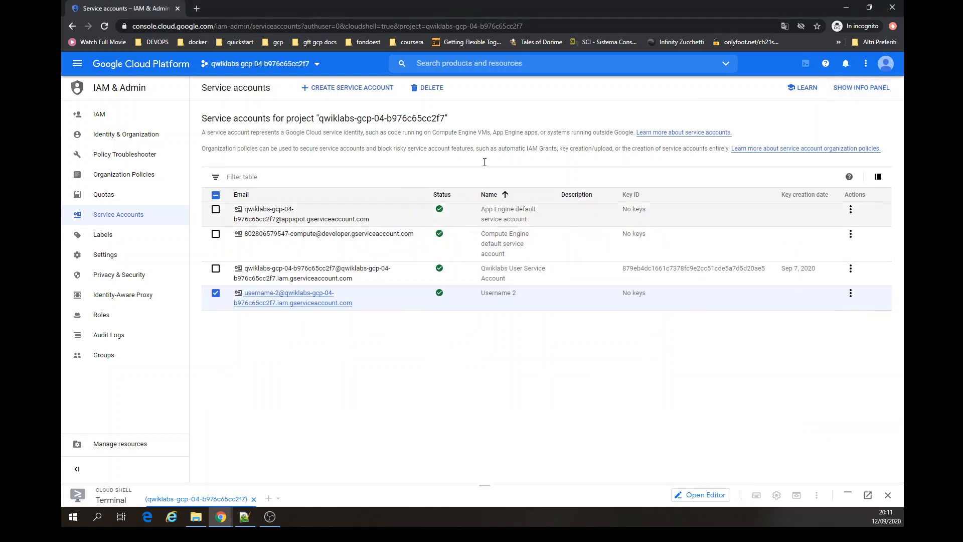
pyautogui.click(308, 297)
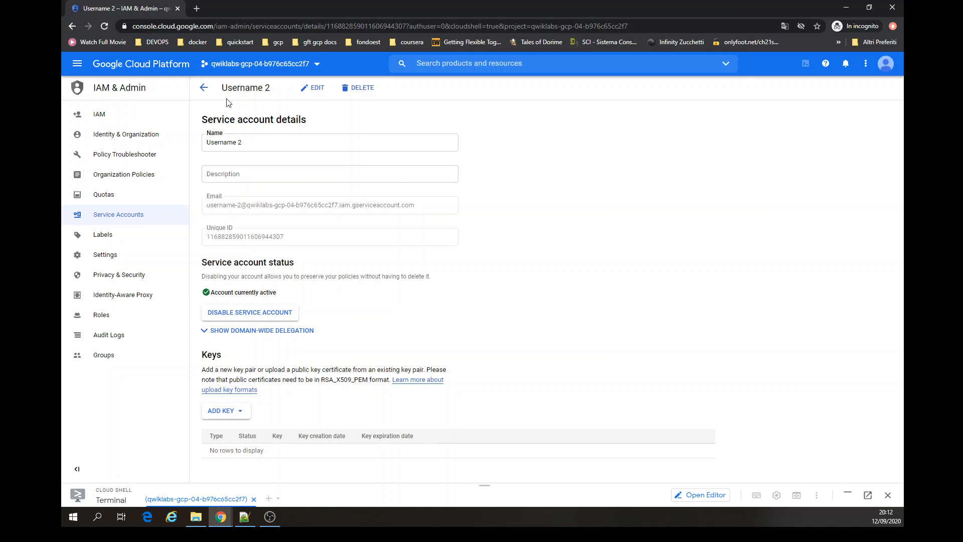
pyautogui.click(202, 88)
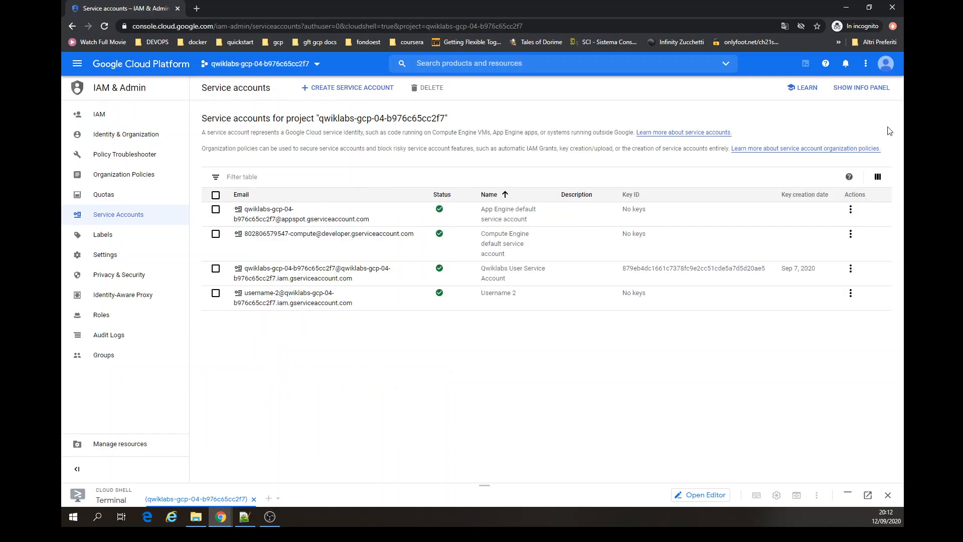
# - Switch the console to the second student account and close the original tab
pyautogui.click(885, 70)
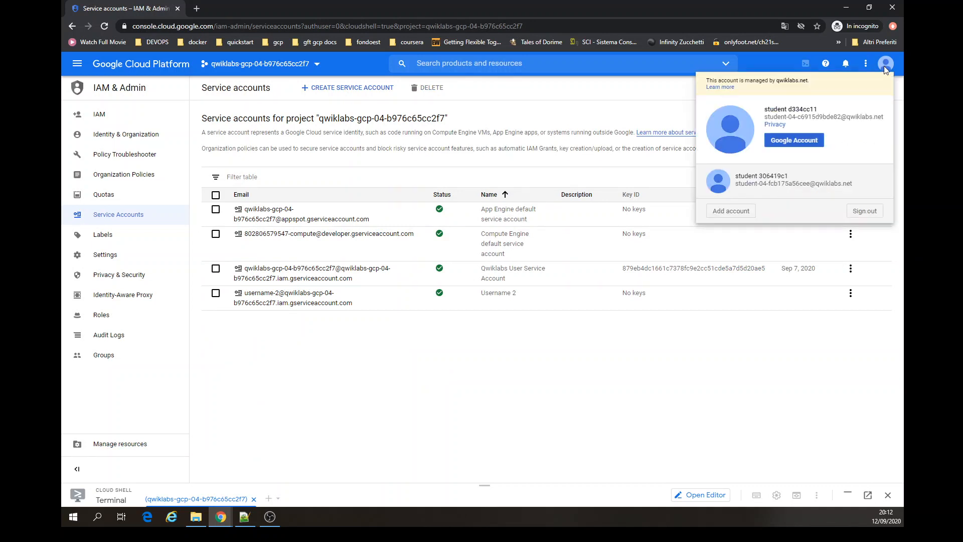
pyautogui.click(803, 187)
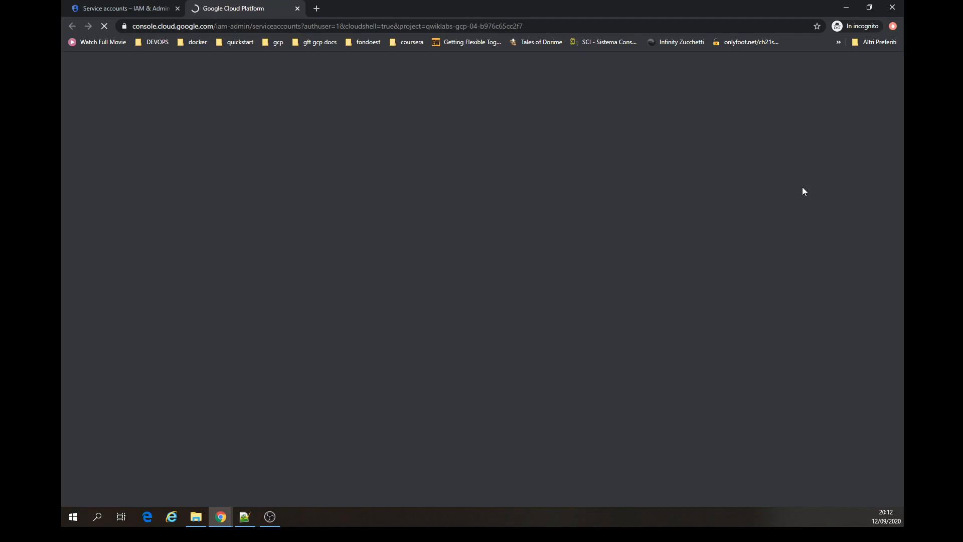
pyautogui.click(177, 8)
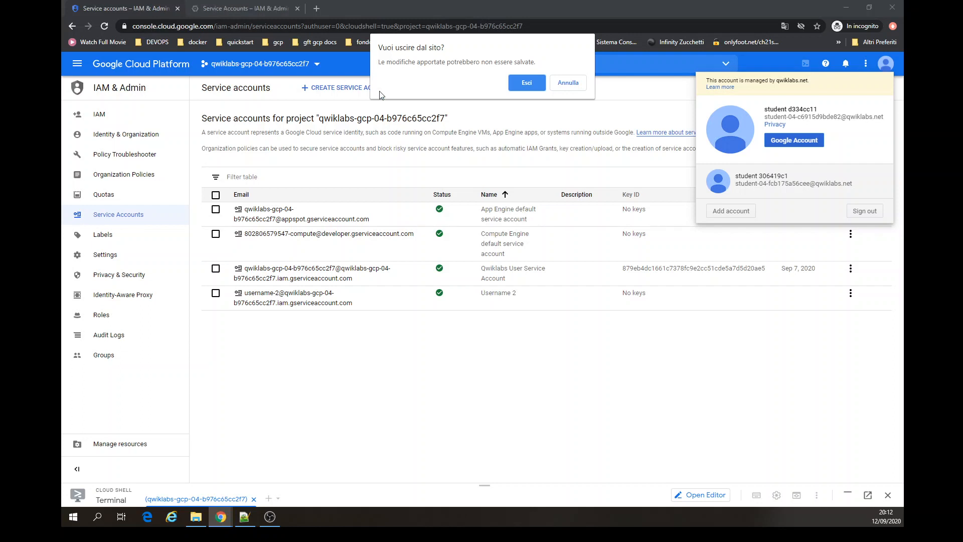
pyautogui.click(527, 82)
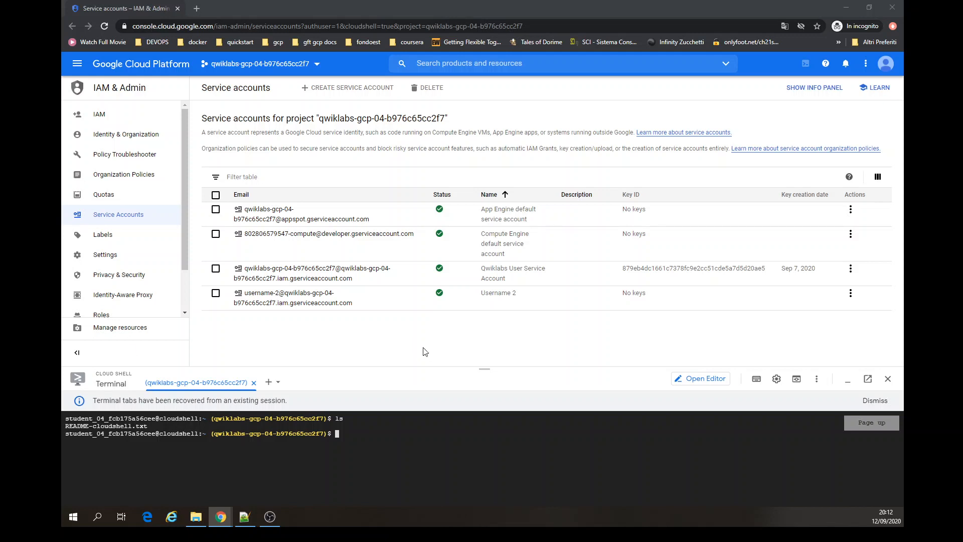
# - Open Kubernetes Engine clusters and start creating a new cluster
pyautogui.click(79, 72)
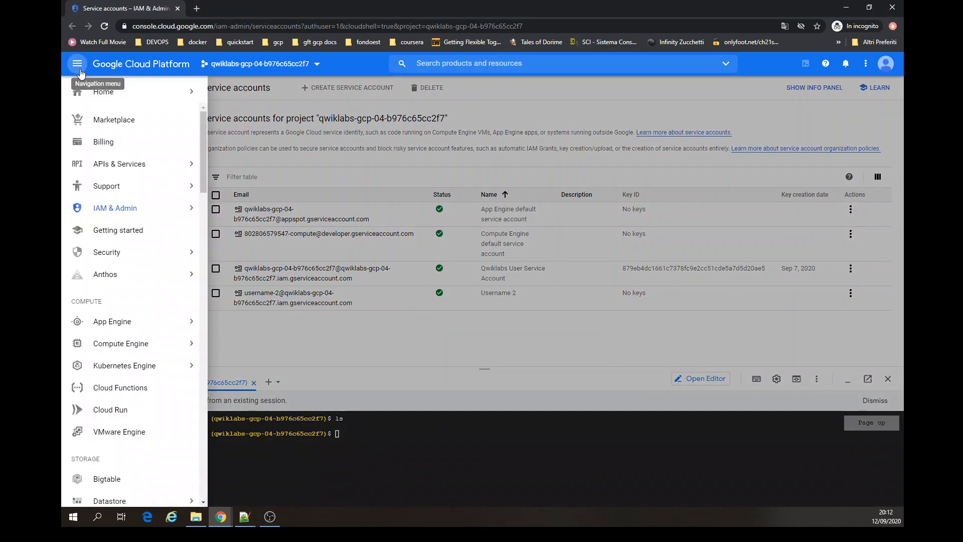
pyautogui.moveTo(186, 365)
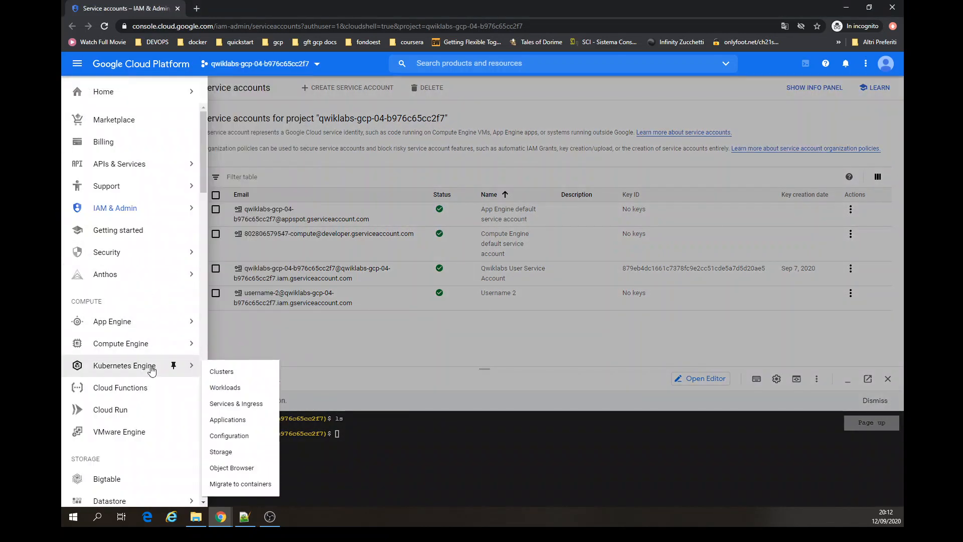
pyautogui.click(224, 374)
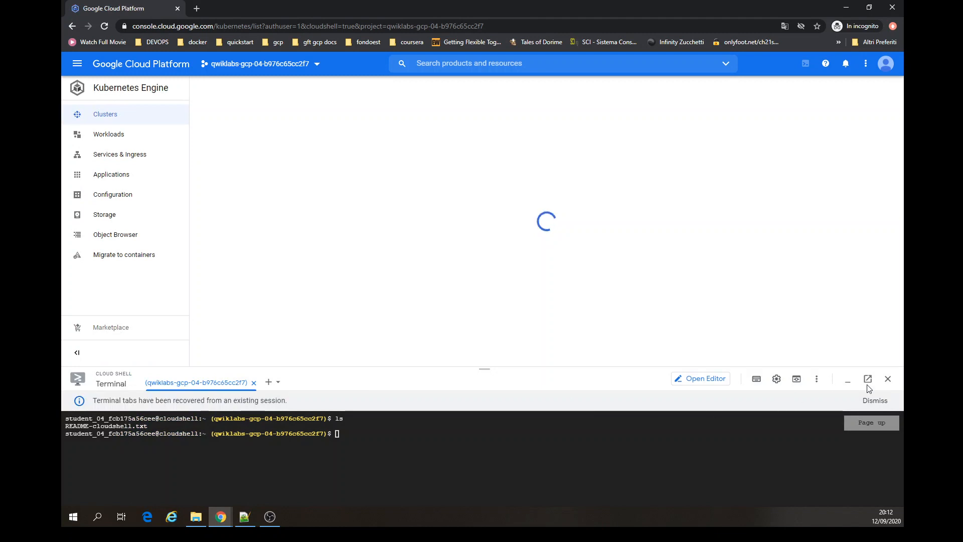
pyautogui.click(848, 382)
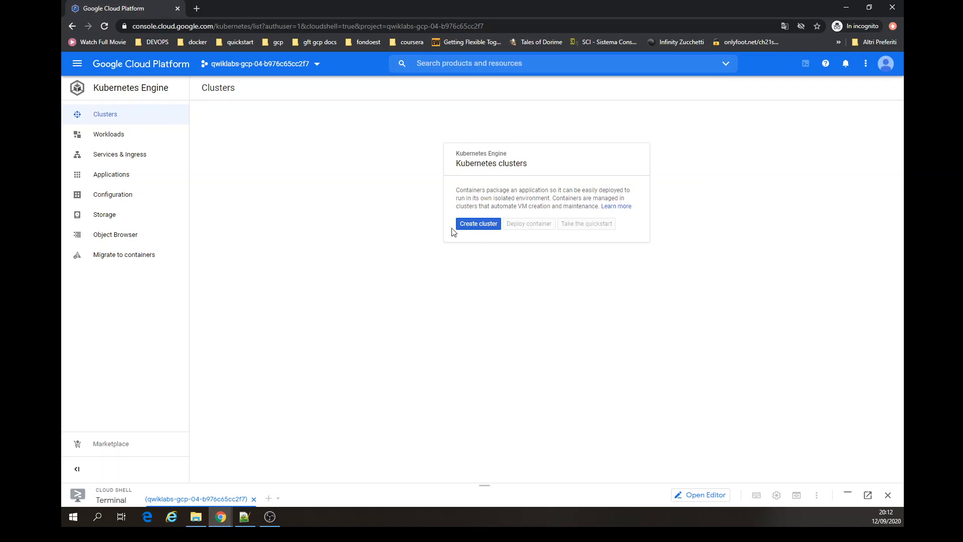
pyautogui.click(477, 224)
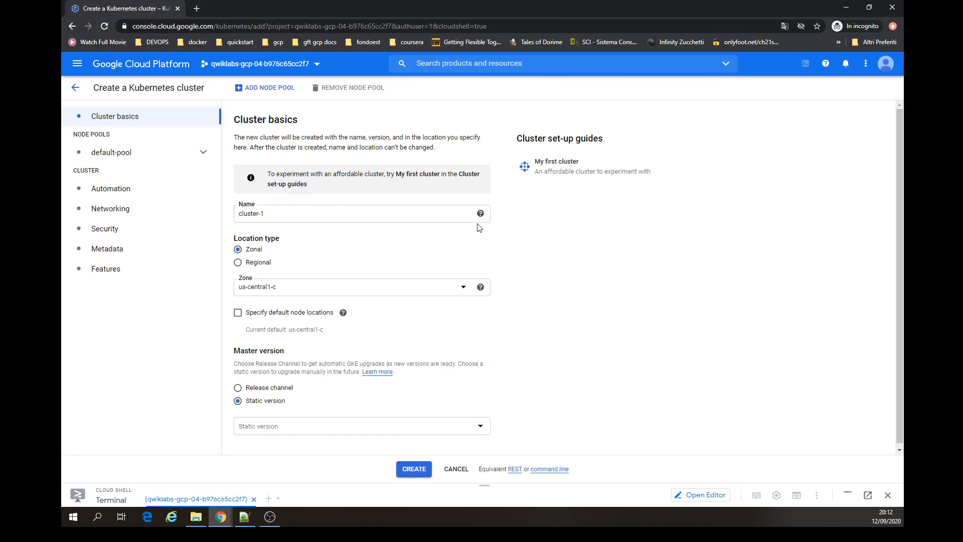
# - Name the cluster standard-cluster-1 and review the default pool's node settings
pyautogui.tripleClick(406, 214)
pyautogui.write('standard-cluster-1')
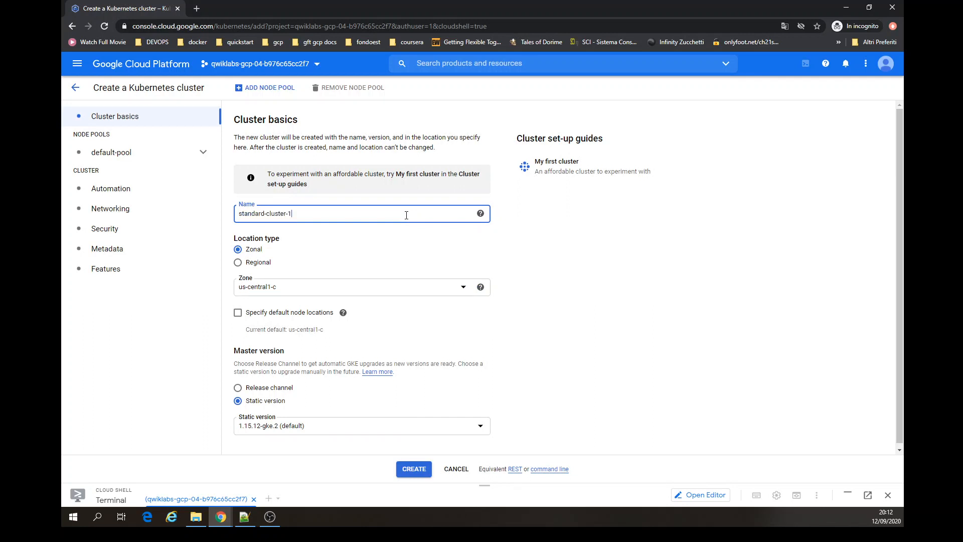
pyautogui.click(121, 165)
pyautogui.click(119, 172)
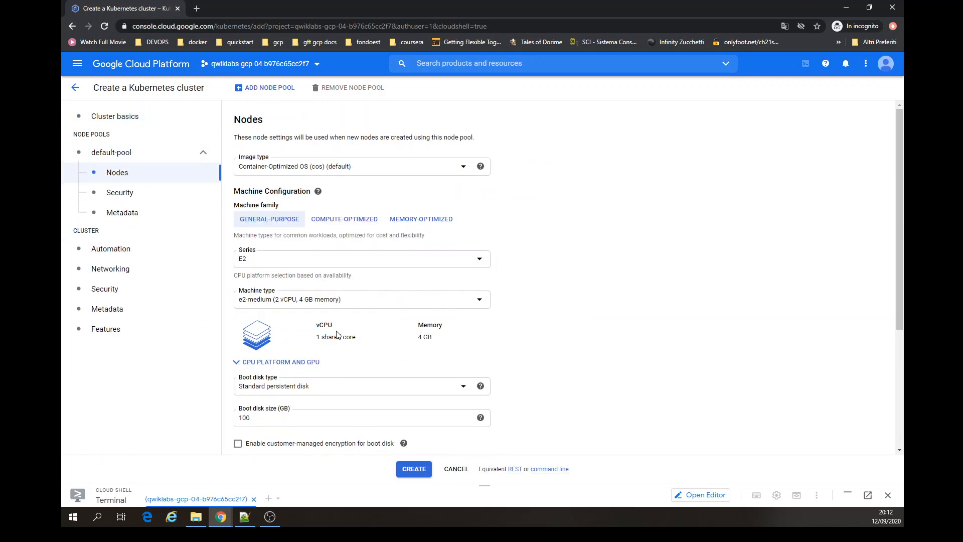
pyautogui.scroll(-4, 528, 237)
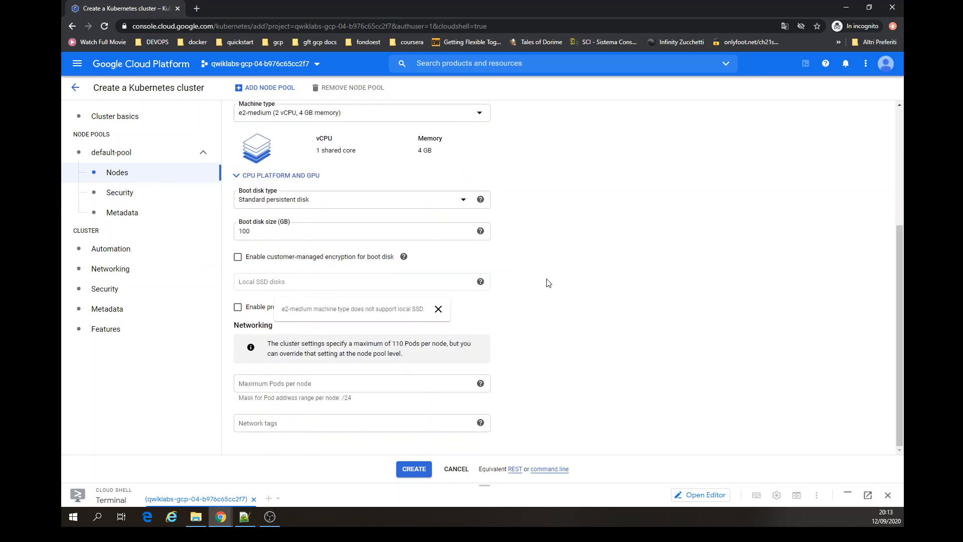
pyautogui.scroll(4, 546, 282)
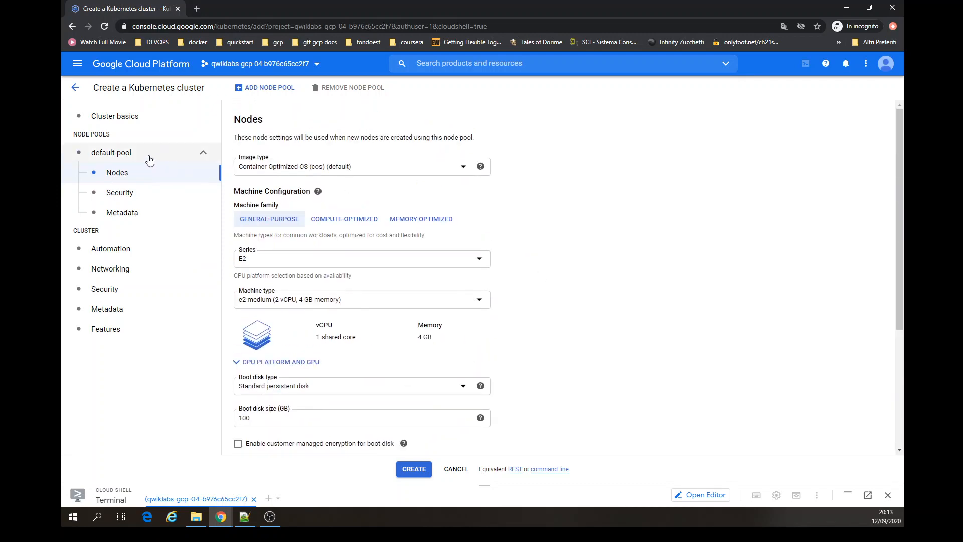
pyautogui.click(119, 119)
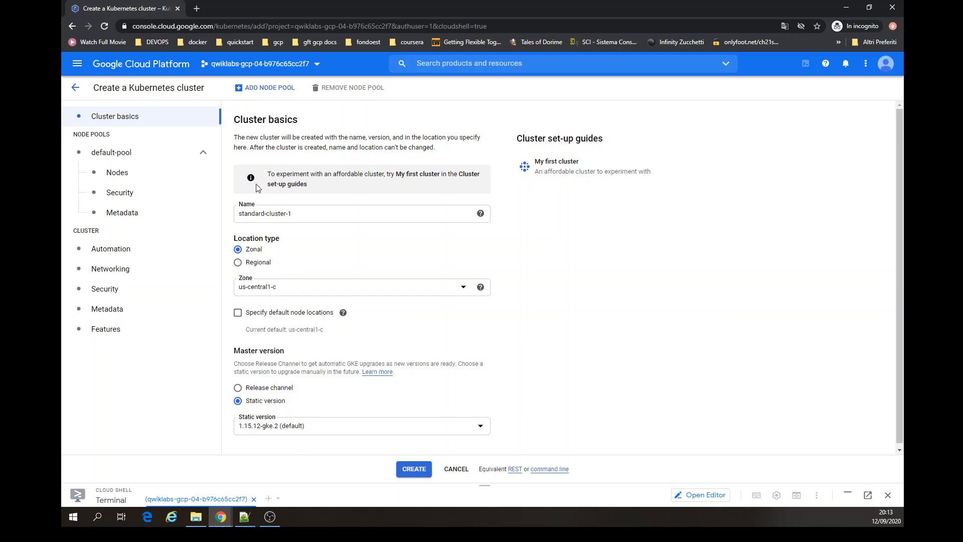
# - Set the default pool's number of nodes to 2 and create the cluster
pyautogui.click(132, 155)
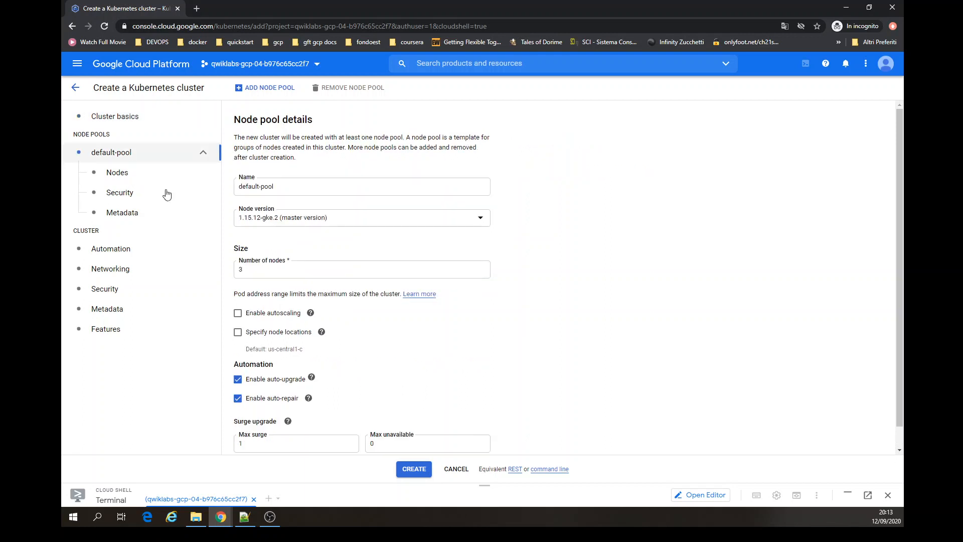
pyautogui.moveTo(243, 270); pyautogui.dragTo(230, 273)
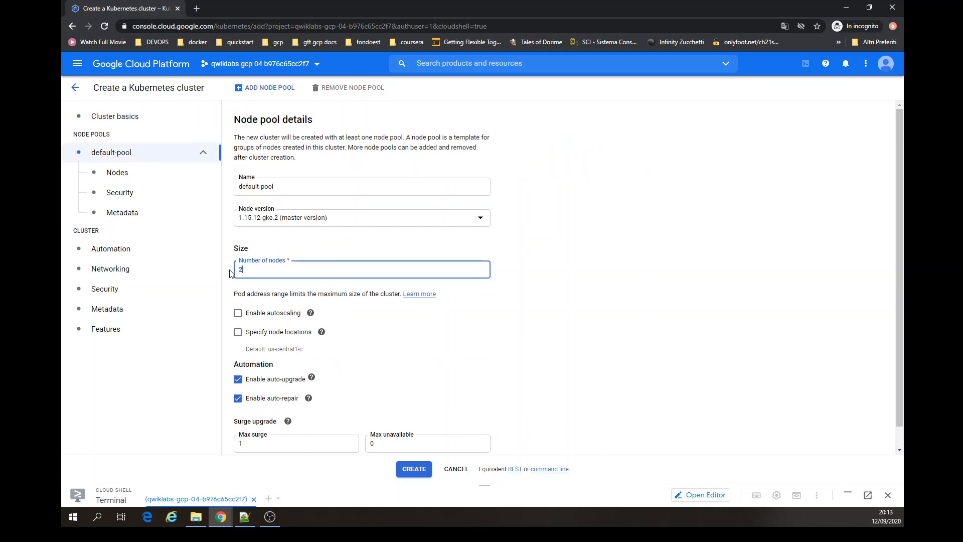
pyautogui.write('2')
pyautogui.click(584, 313)
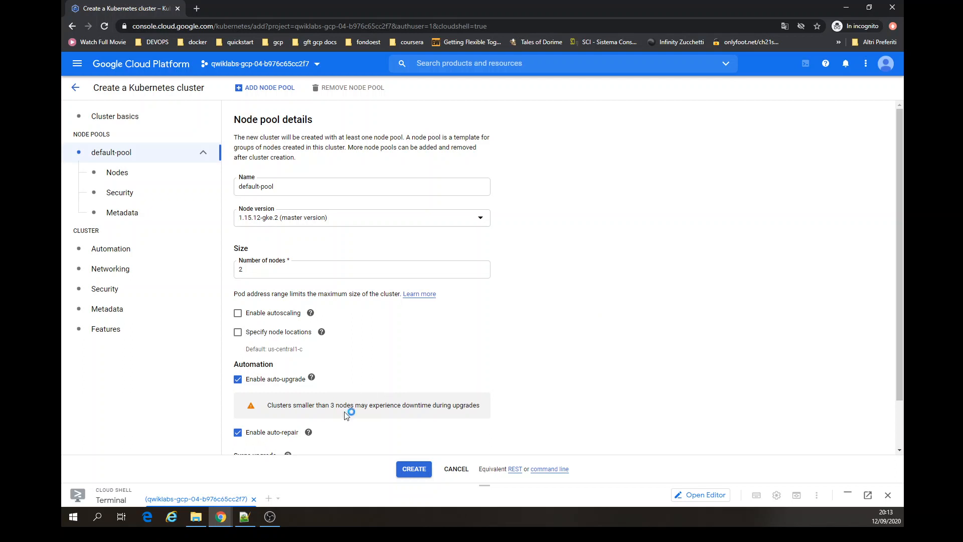
pyautogui.moveTo(306, 405); pyautogui.dragTo(450, 408)
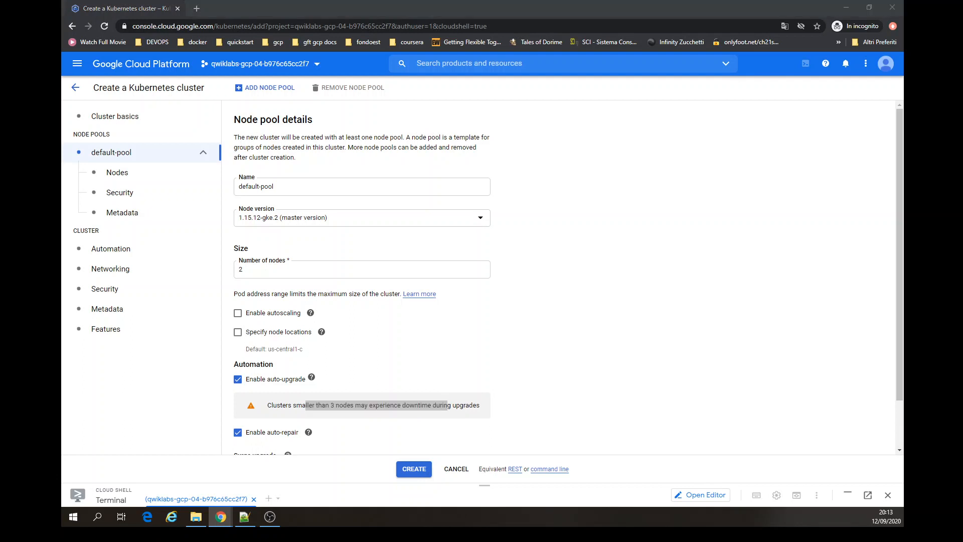
pyautogui.click(411, 471)
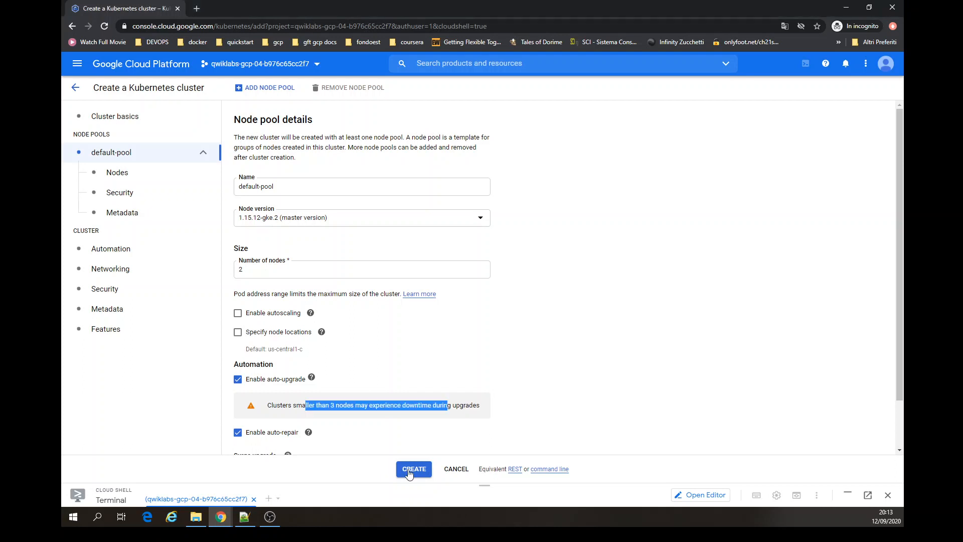
# - Read the cluster creation error in the notifications list and on the failed cluster's status icon
pyautogui.tripleClick(284, 406)
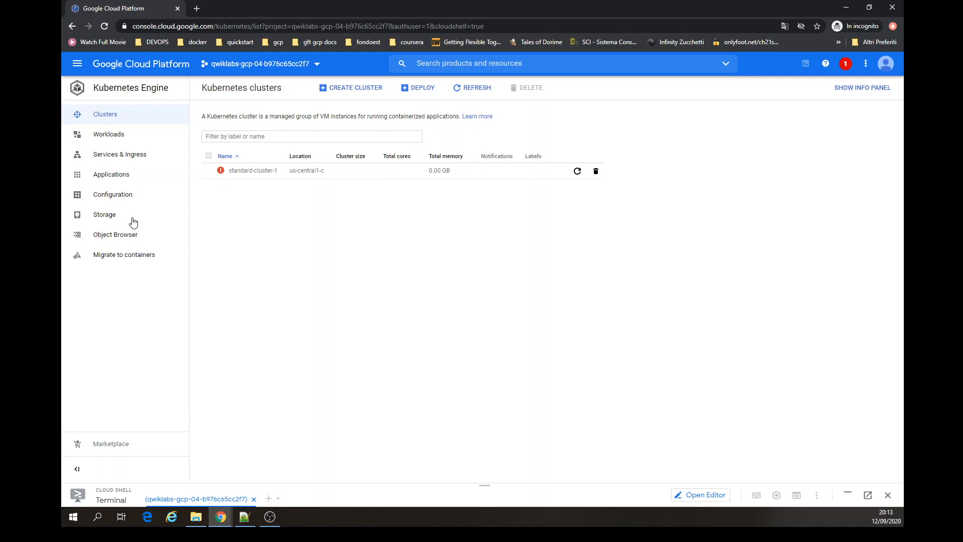
pyautogui.click(853, 60)
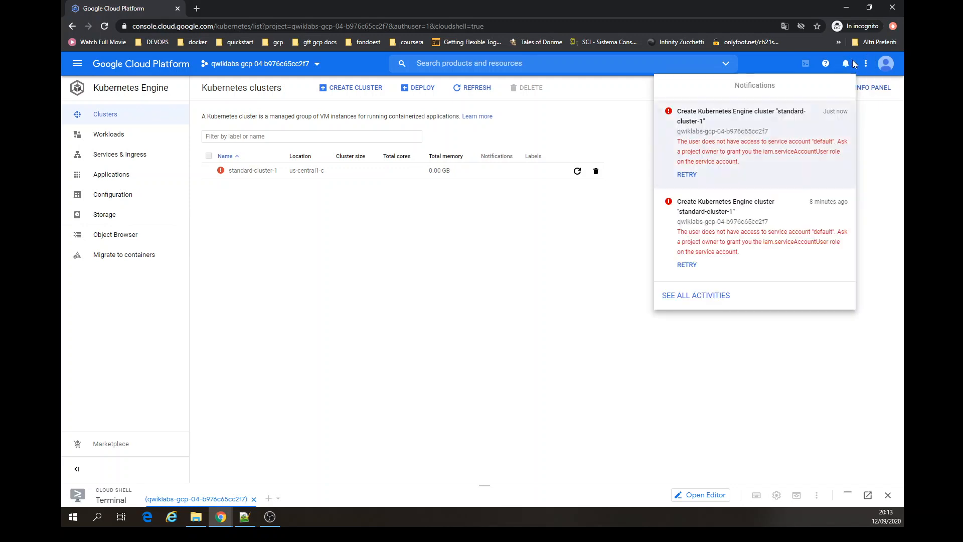
pyautogui.moveTo(719, 147); pyautogui.dragTo(770, 166)
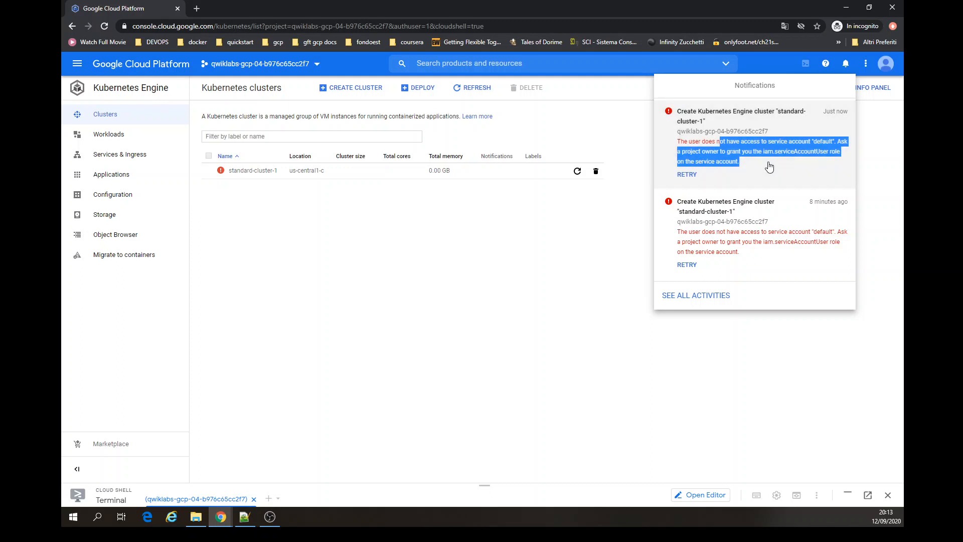
pyautogui.click(533, 231)
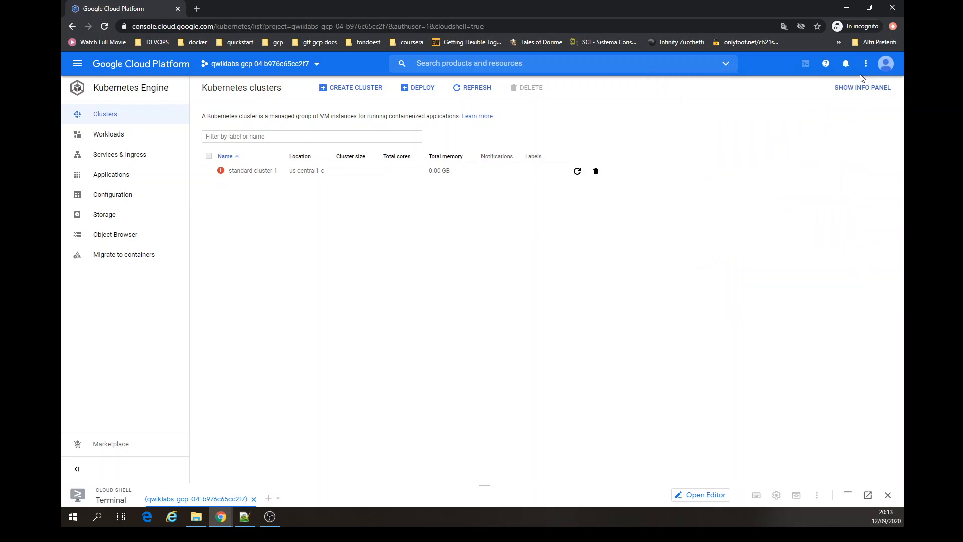
pyautogui.click(489, 94)
pyautogui.moveTo(221, 173)
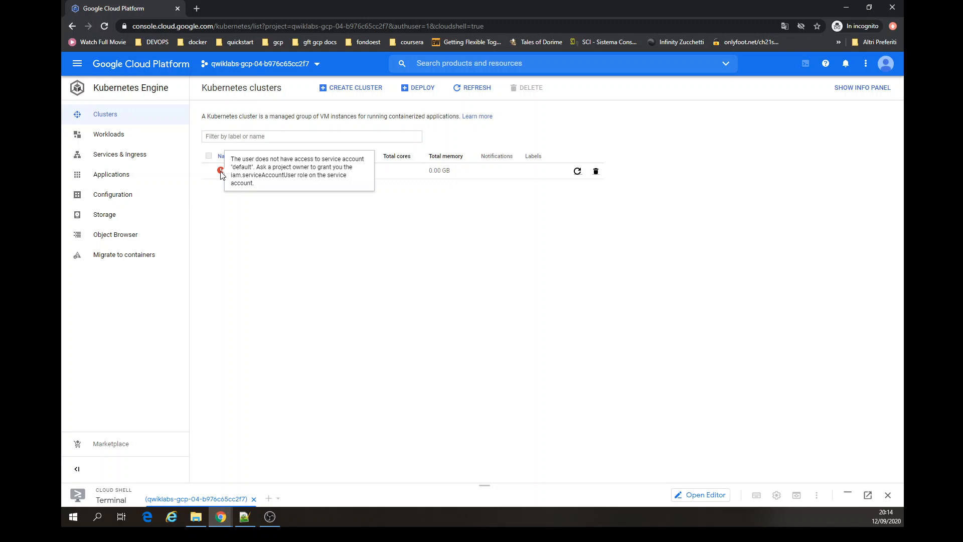
# - Switch the console back to the first student account and close the second student's tab
pyautogui.click(886, 64)
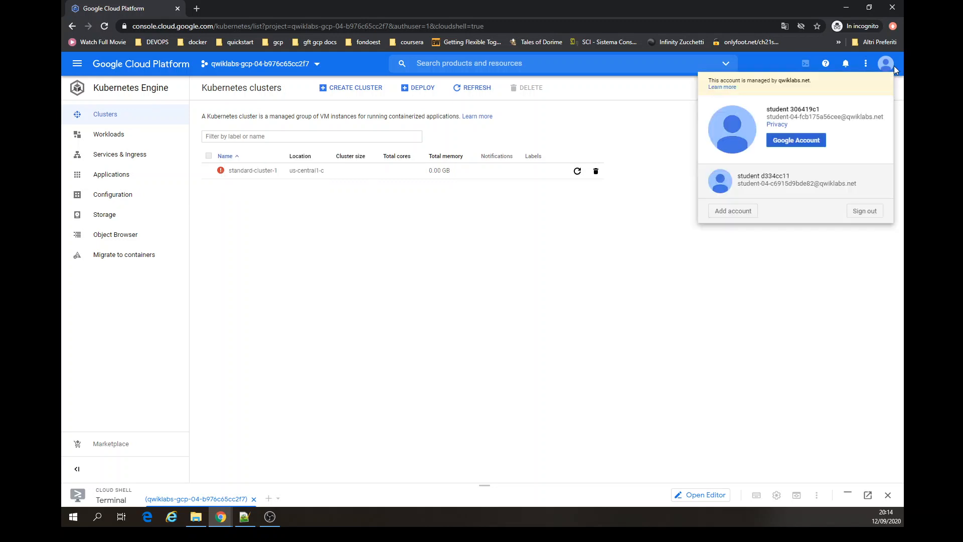
pyautogui.click(757, 190)
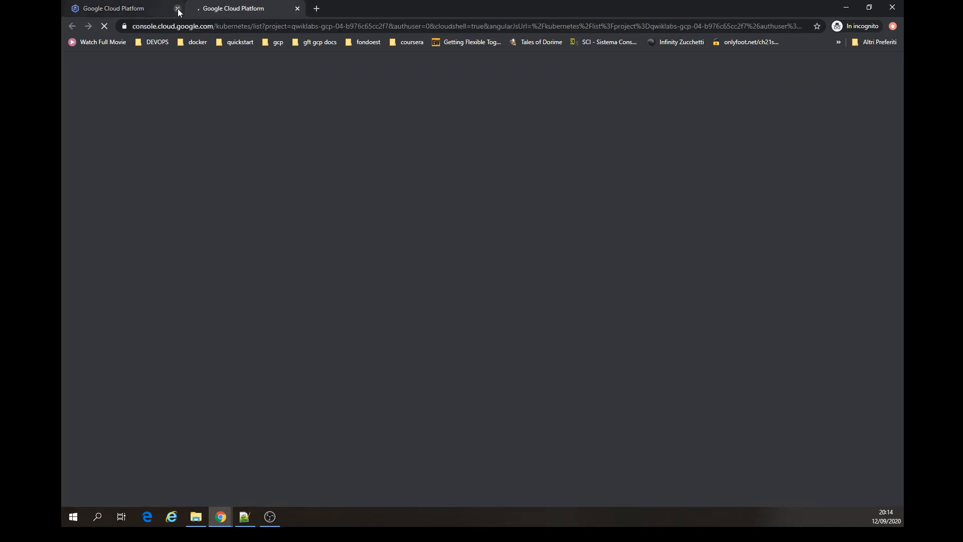
pyautogui.click(178, 9)
pyautogui.click(523, 83)
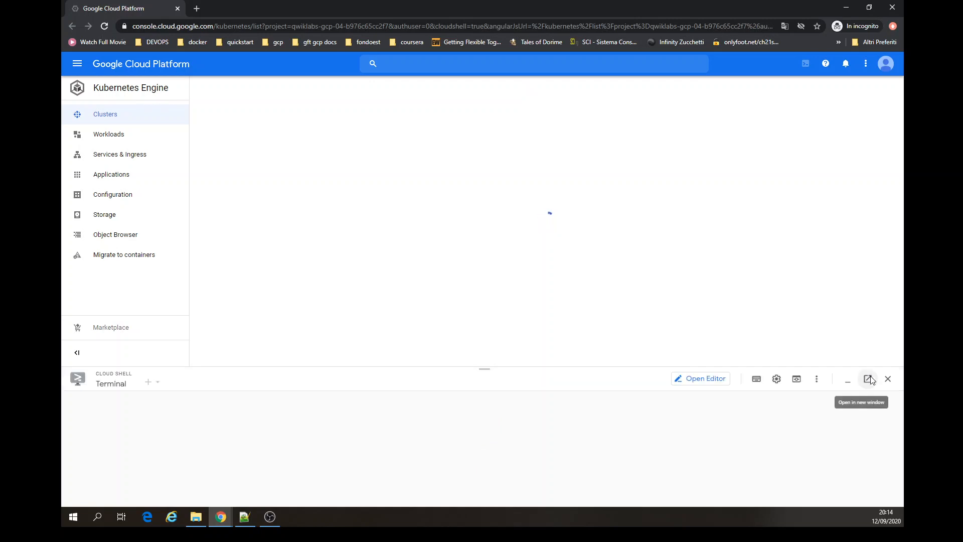
pyautogui.click(851, 383)
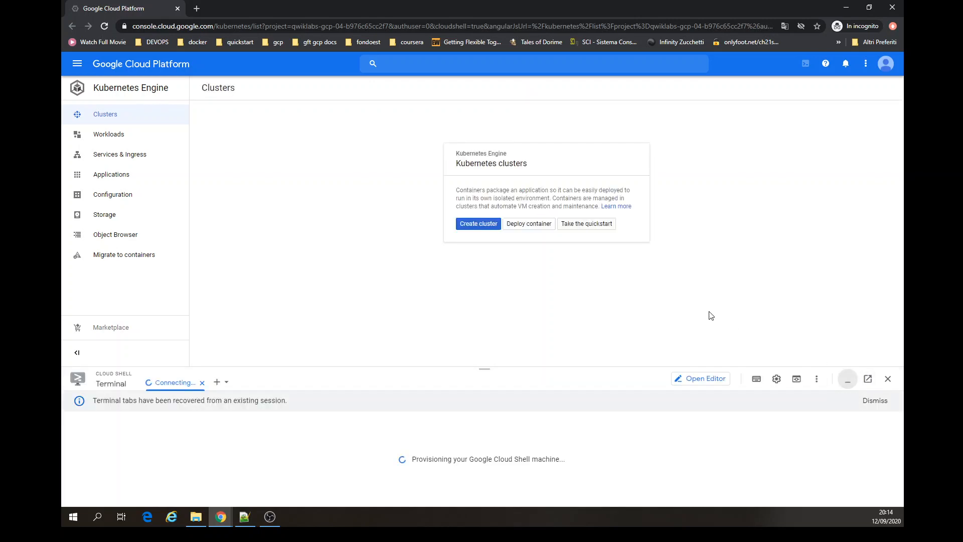
# - Open IAM & Admin Service Accounts and check which account is signed in
pyautogui.click(76, 66)
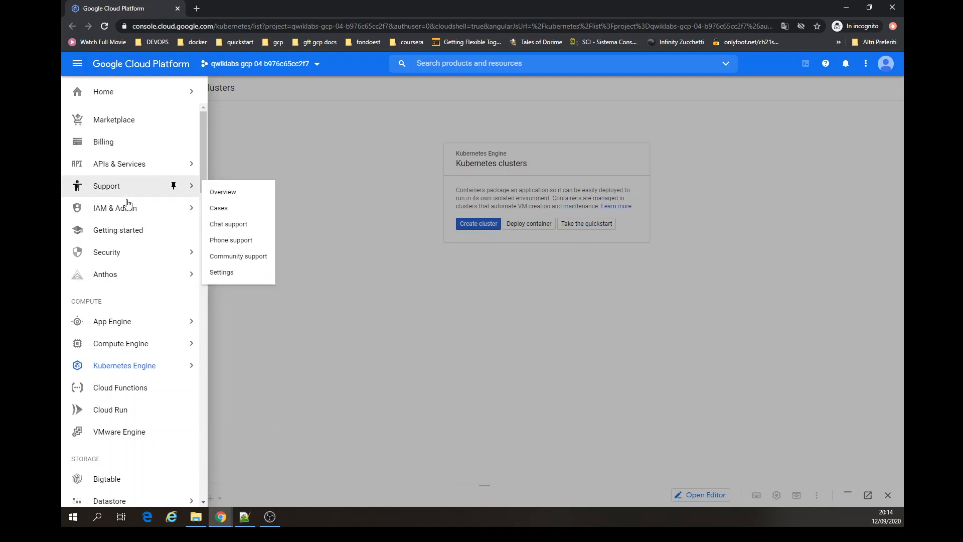
pyautogui.moveTo(126, 207)
pyautogui.click(264, 302)
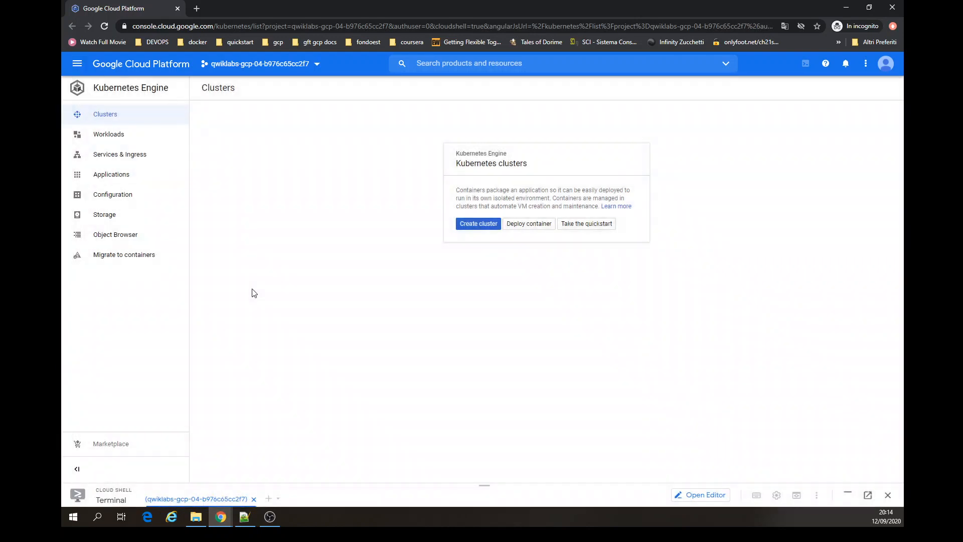
pyautogui.click(884, 67)
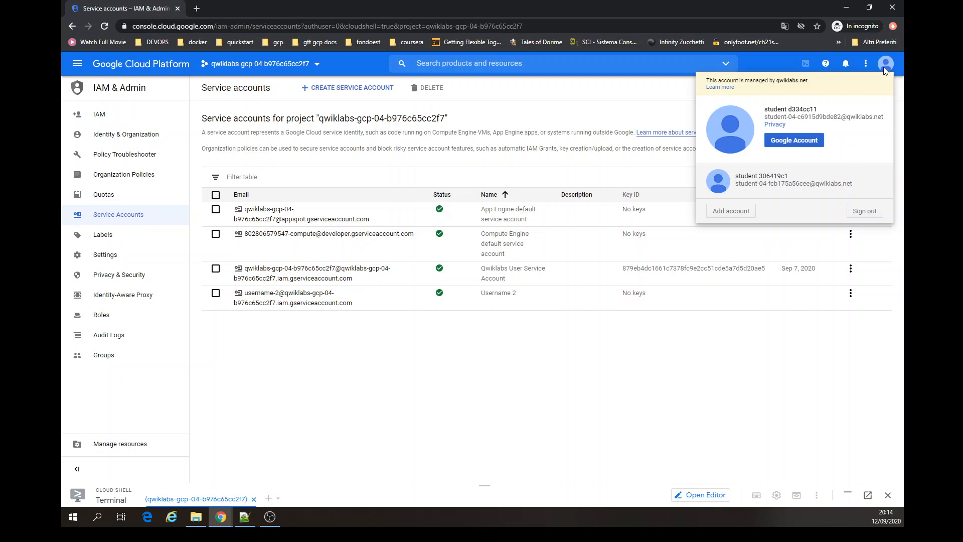
pyautogui.click(608, 105)
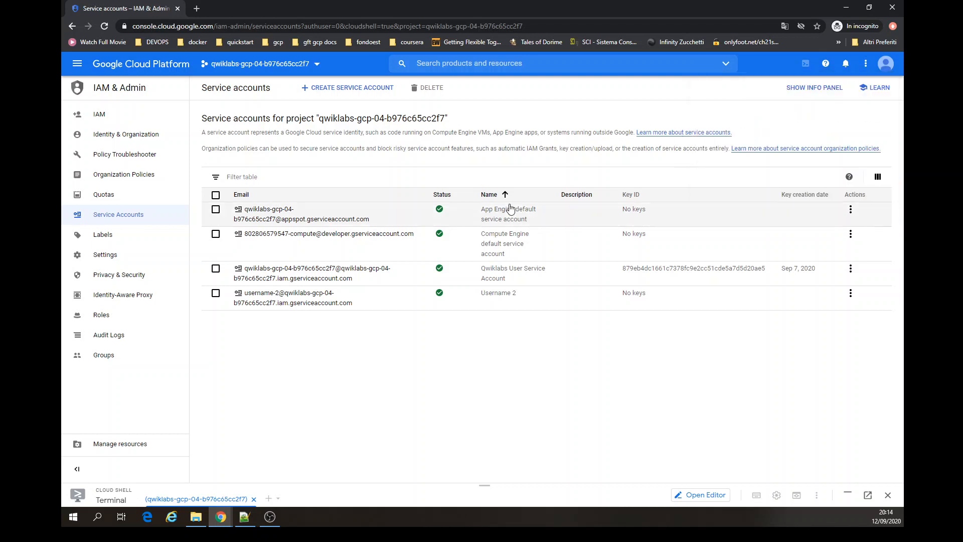
# - Select the Username 2 service account and inspect its permissions, expanding the Service Account User role
pyautogui.click(215, 294)
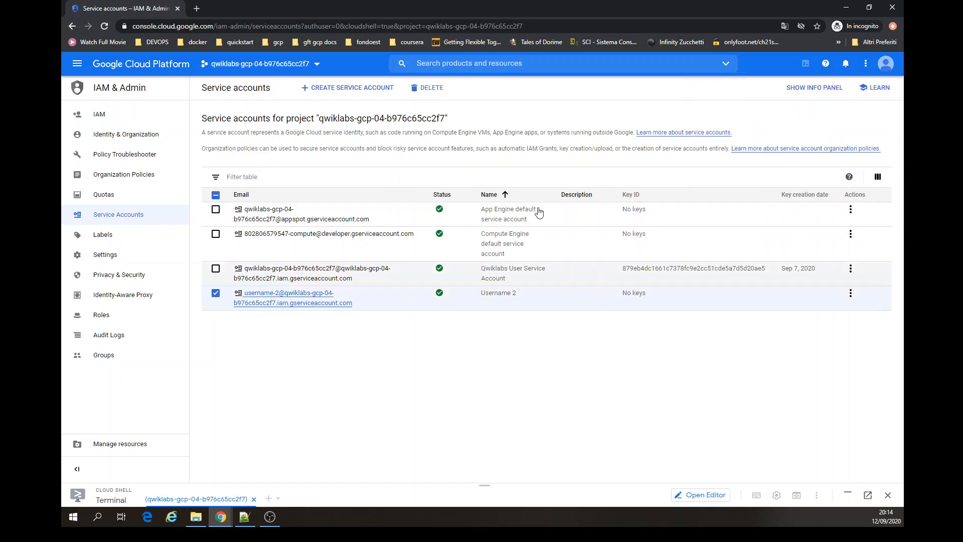
pyautogui.click(833, 90)
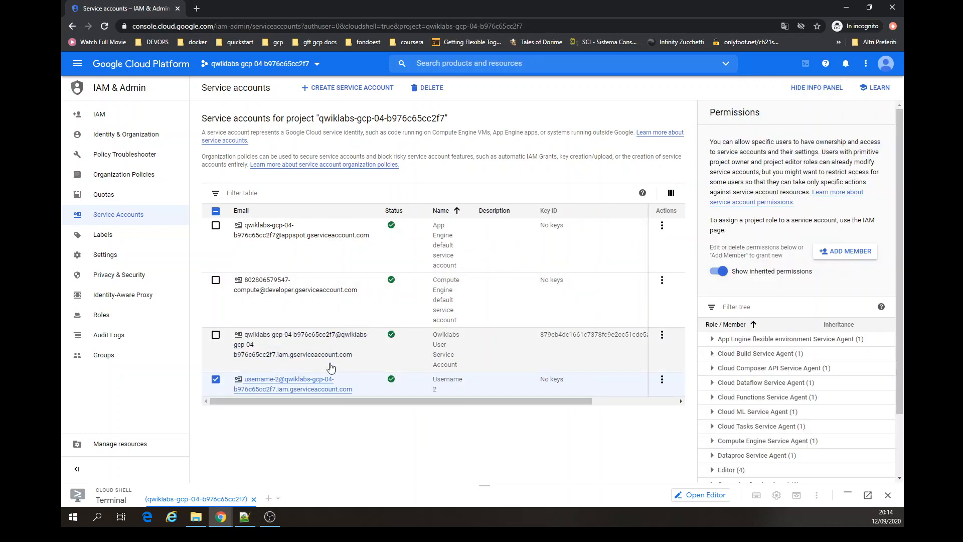
pyautogui.click(613, 403)
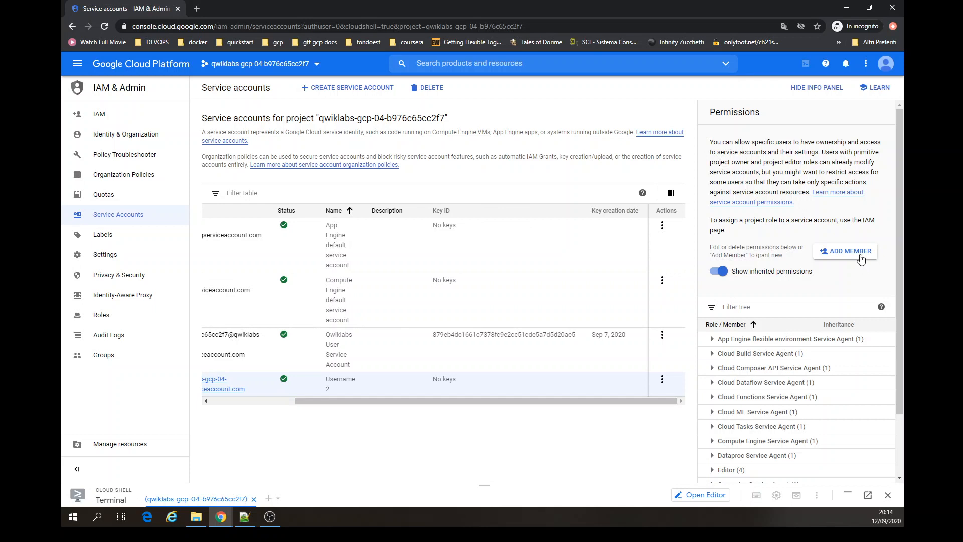
pyautogui.scroll(-2, 821, 368)
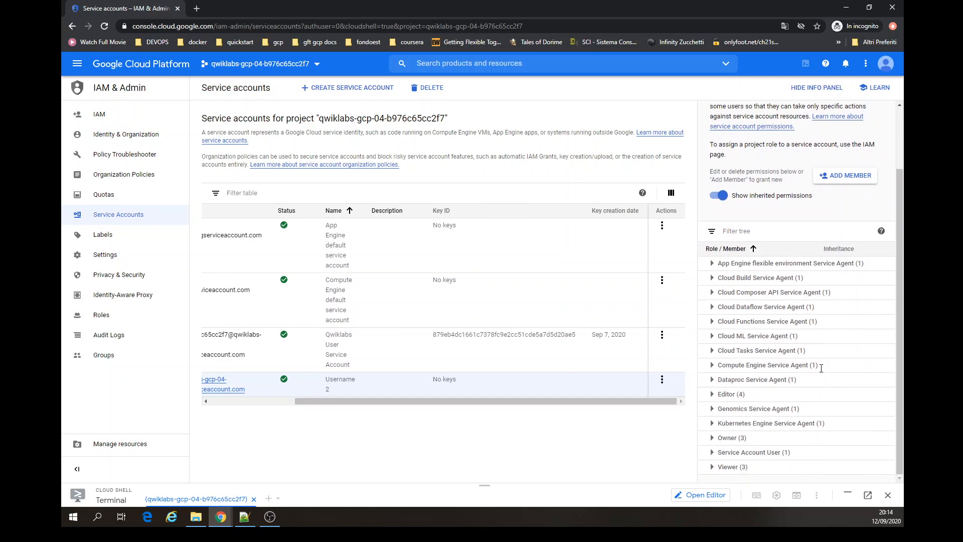
pyautogui.click(712, 452)
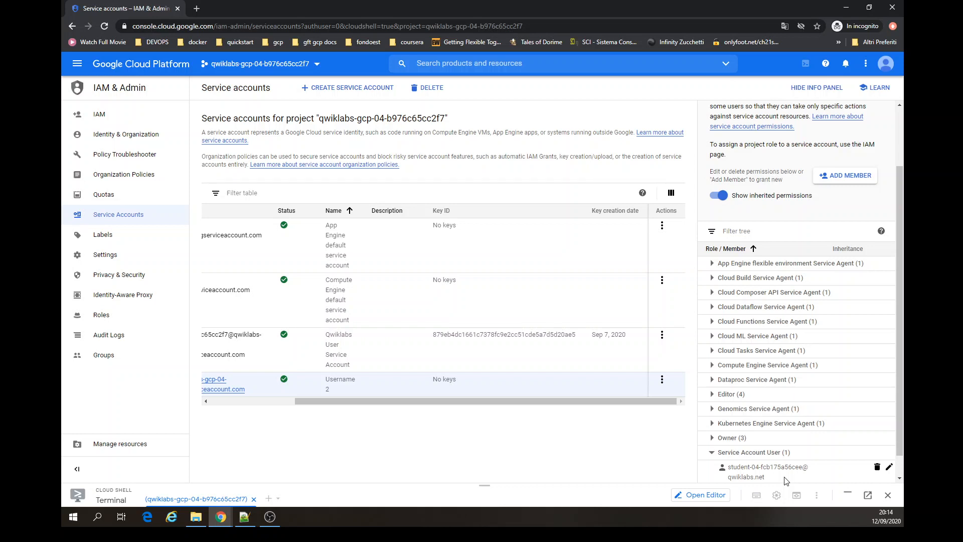
pyautogui.scroll(-1, 786, 481)
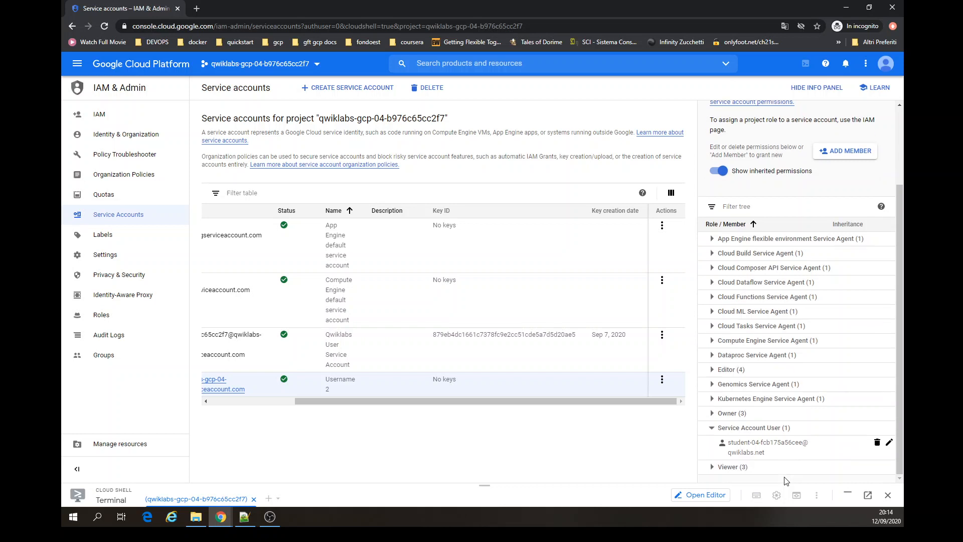
pyautogui.click(711, 428)
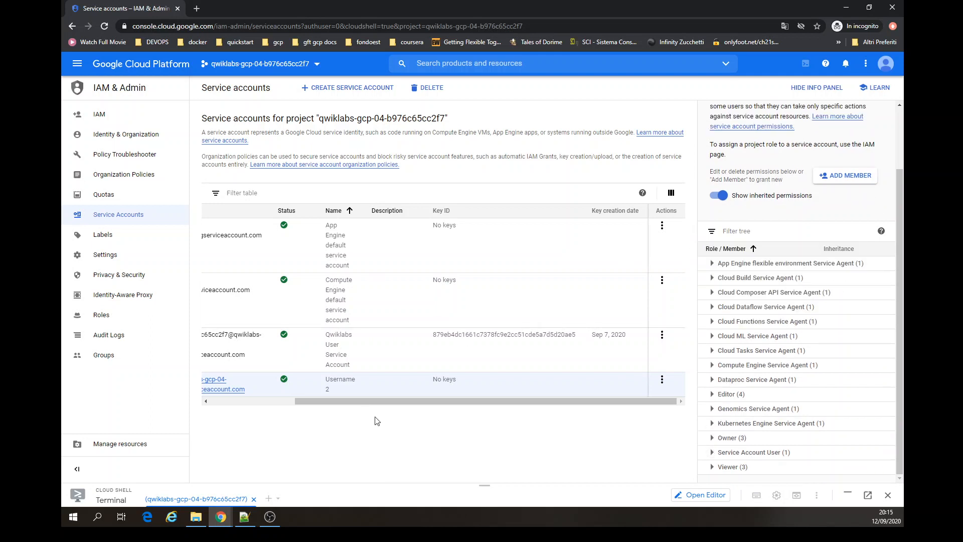
# - Compare the permissions of the Qwiklabs User Service Account with those of Username 2
pyautogui.click(263, 402)
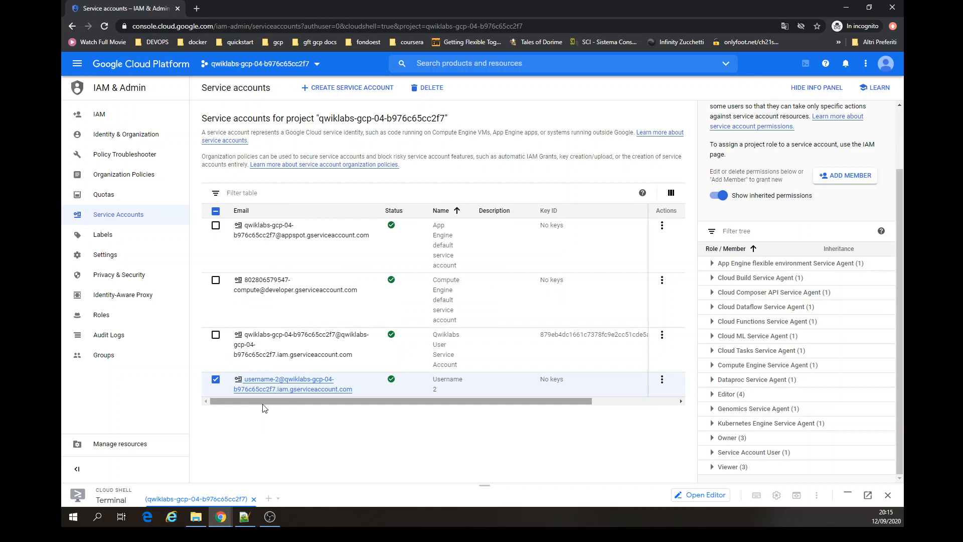
pyautogui.click(216, 334)
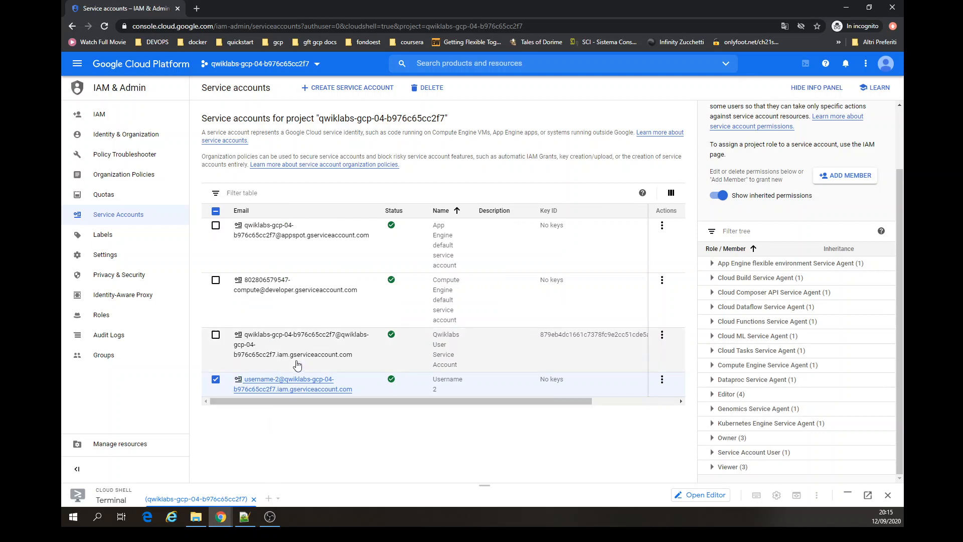
pyautogui.click(216, 379)
pyautogui.scroll(-2, 732, 452)
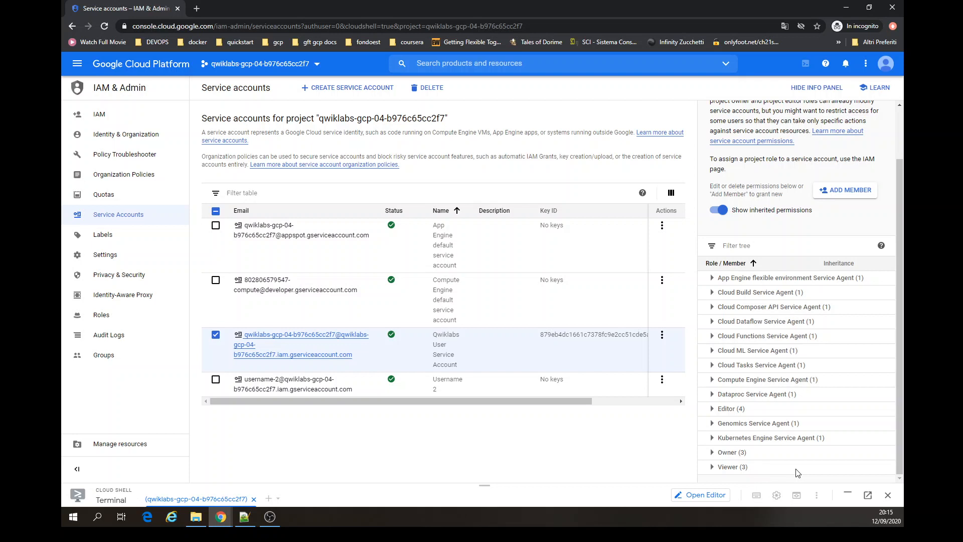
pyautogui.scroll(1, 797, 473)
pyautogui.scroll(-1, 797, 472)
pyautogui.scroll(1, 797, 473)
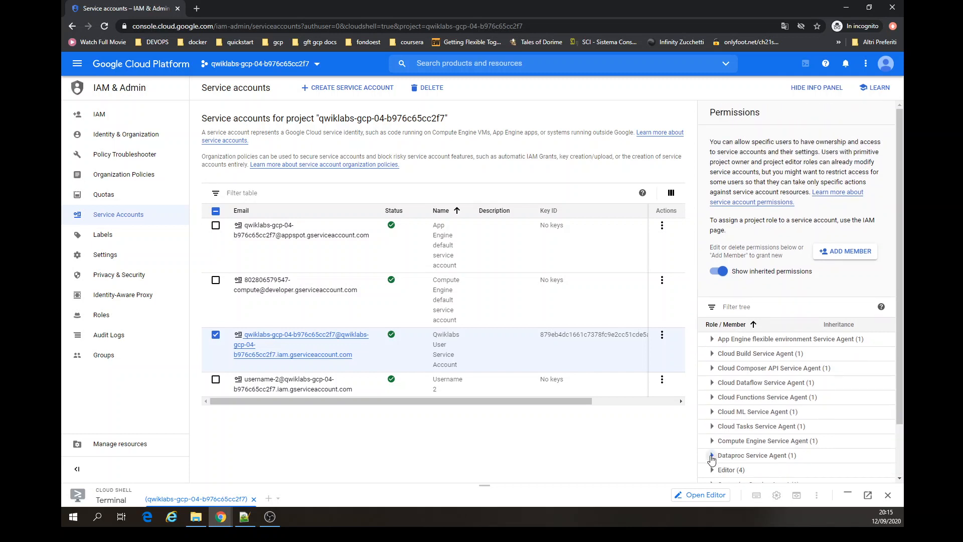
pyautogui.click(215, 380)
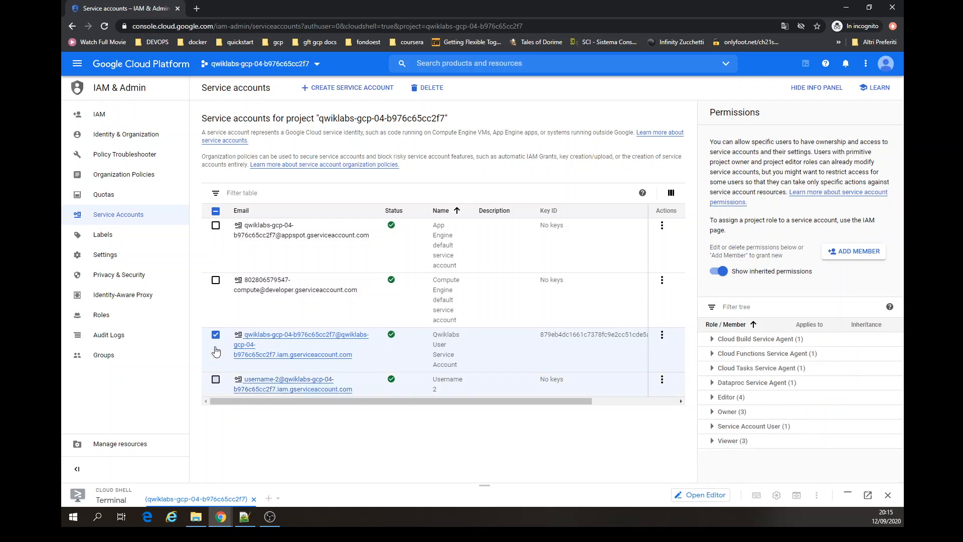
pyautogui.click(216, 335)
pyautogui.scroll(-2, 771, 439)
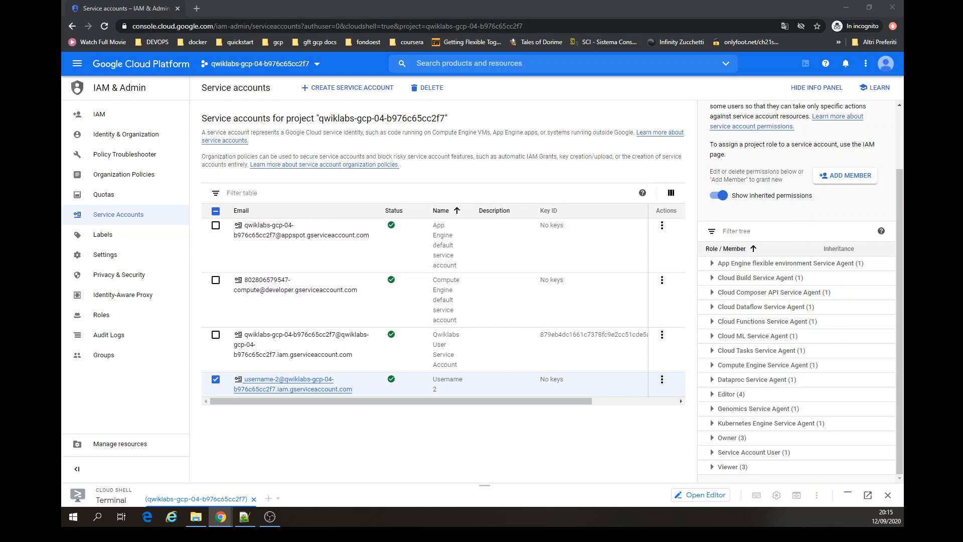
# - Add the second student's account as a member of Username 2 with the Service Account Admin role and save
pyautogui.click(839, 184)
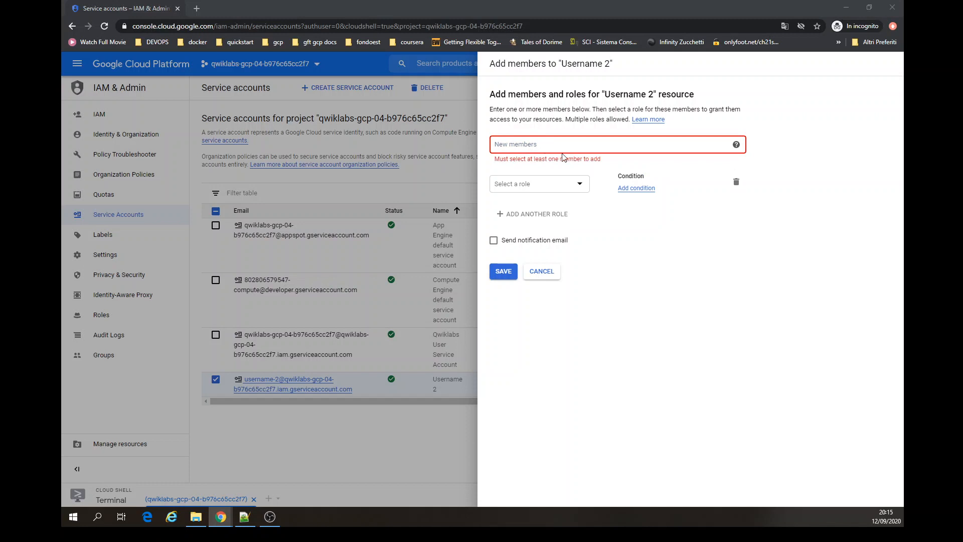
pyautogui.click(596, 150)
pyautogui.hotkey('ctrl', 'v')
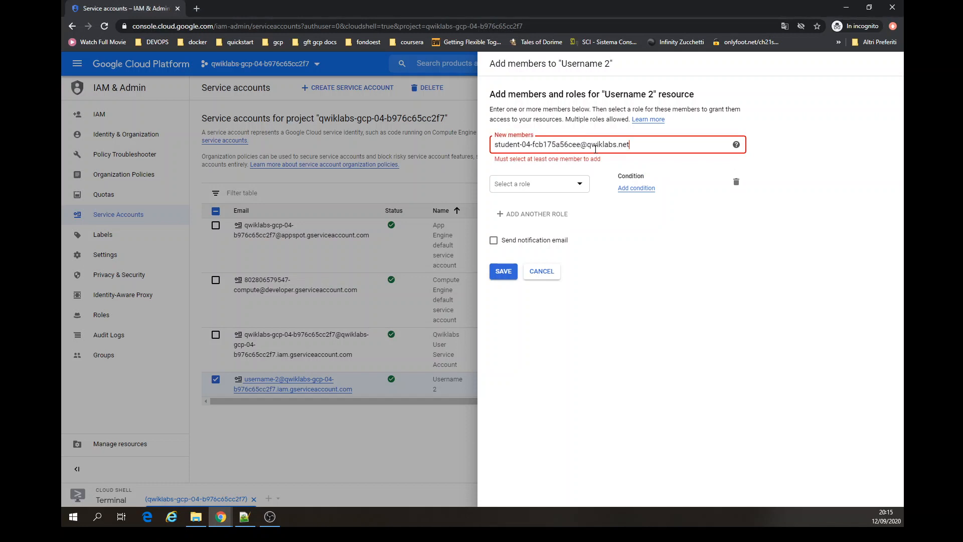
pyautogui.click(593, 161)
pyautogui.click(584, 173)
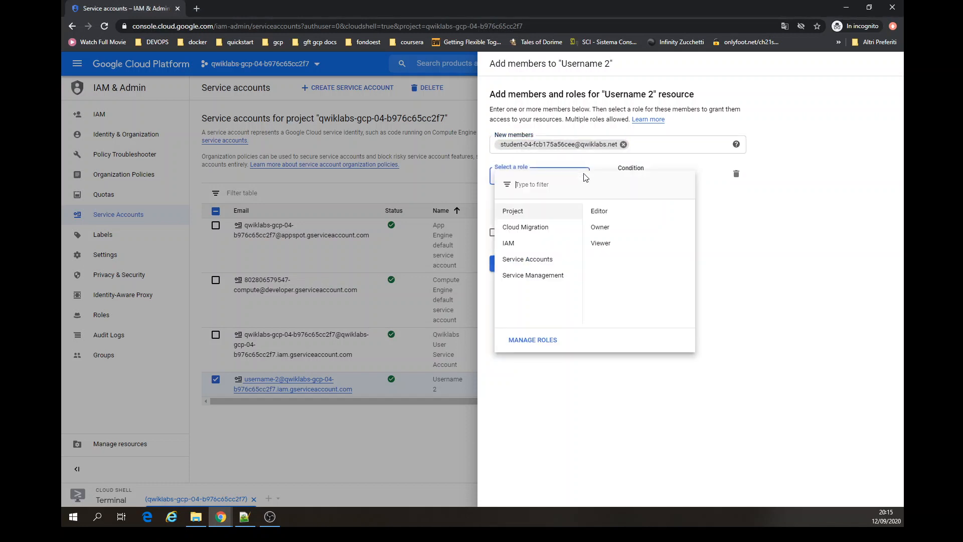
pyautogui.moveTo(534, 263)
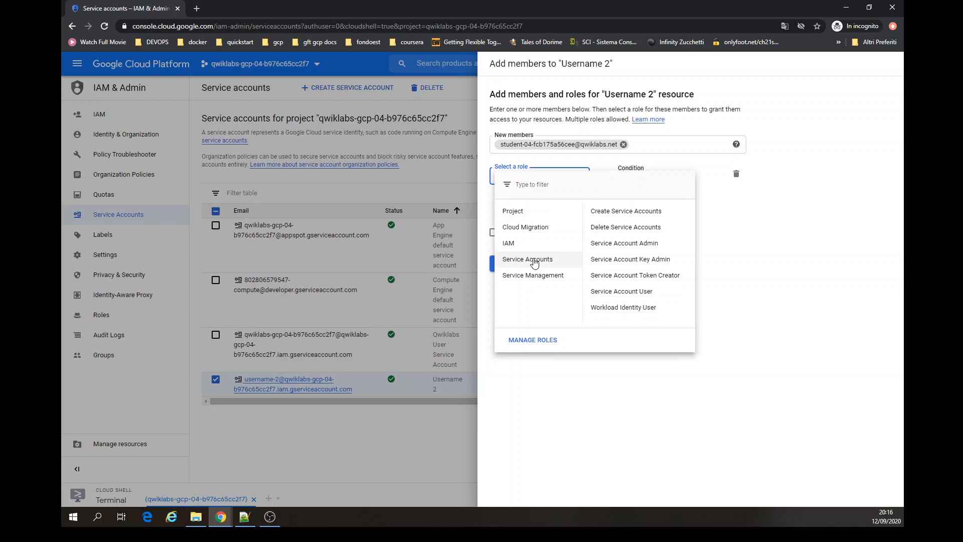
pyautogui.click(626, 244)
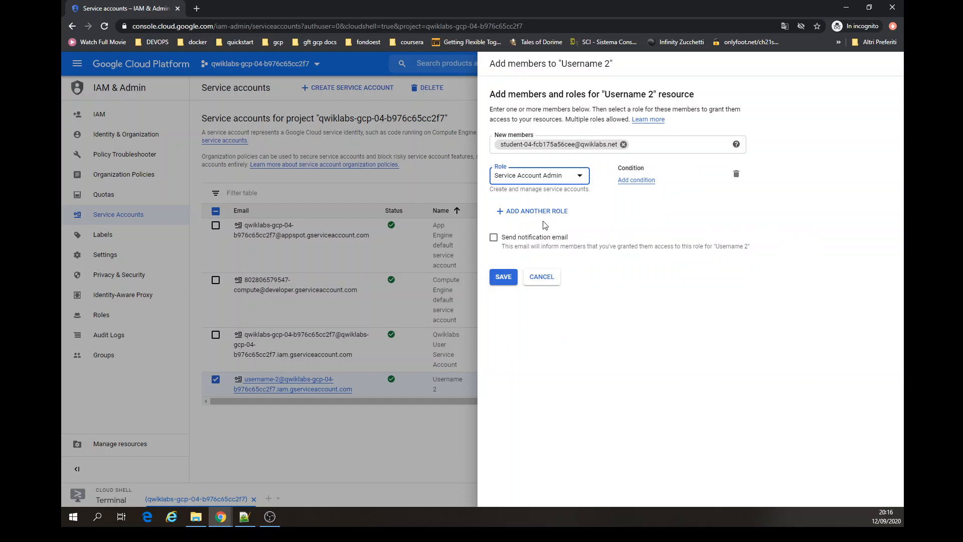
pyautogui.click(503, 278)
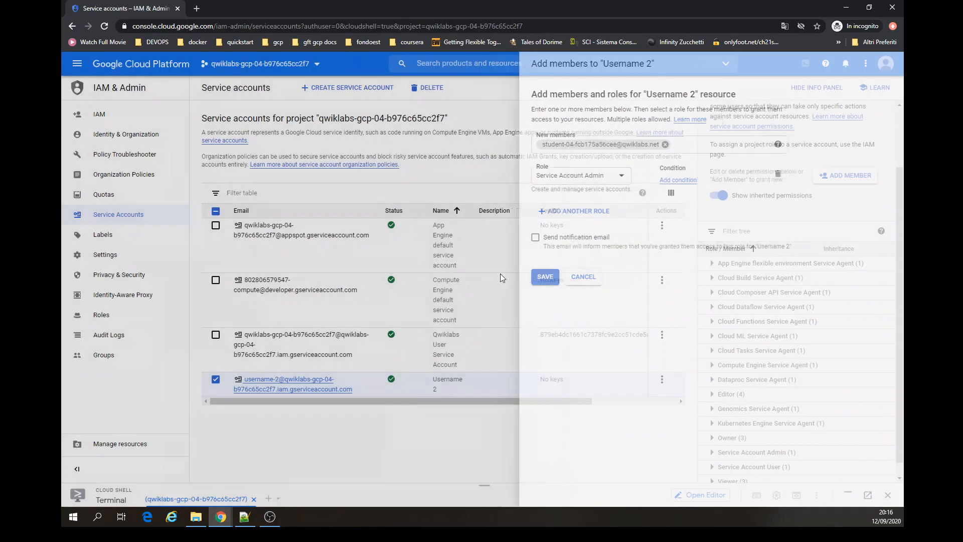
# - Expand the Service Account Admin role in the permissions panel to check its members
pyautogui.scroll(-1, 767, 341)
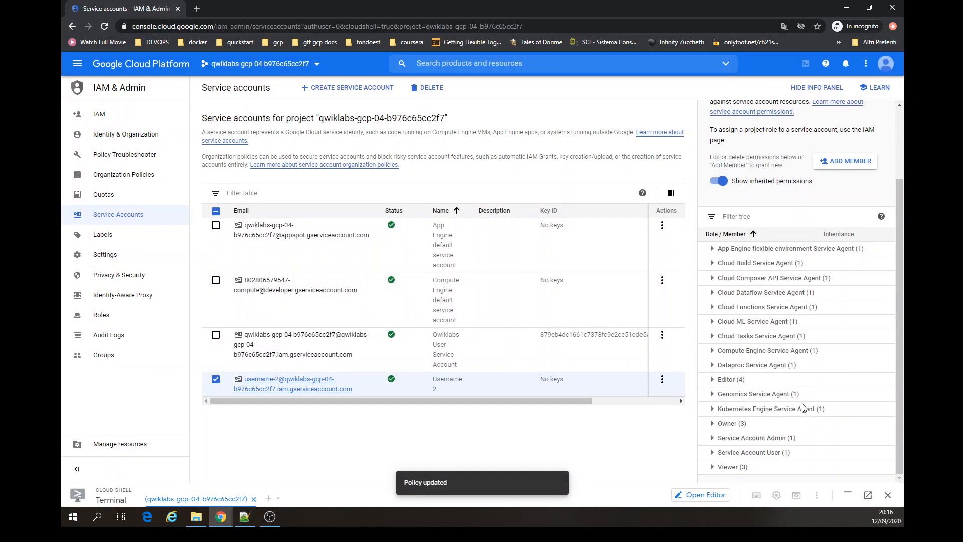
pyautogui.click(712, 438)
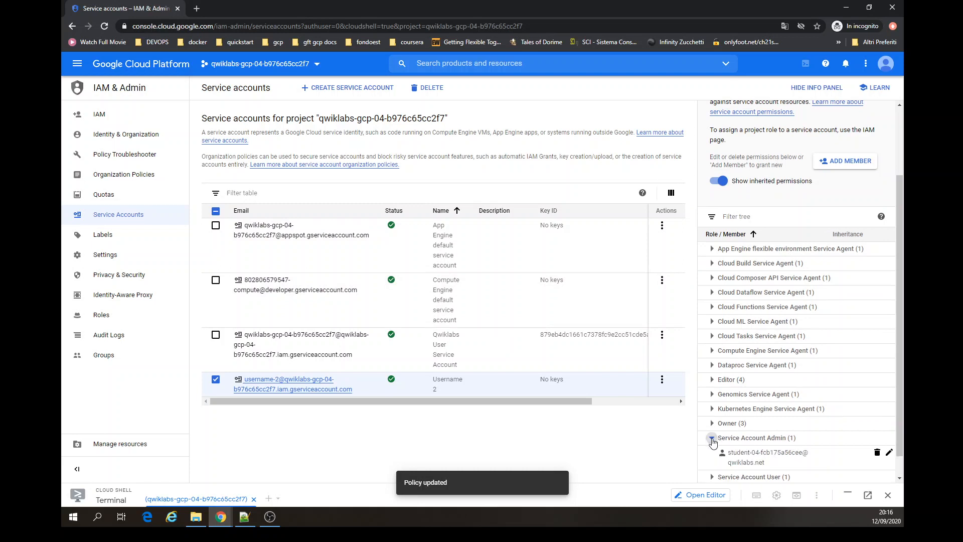
pyautogui.click(712, 437)
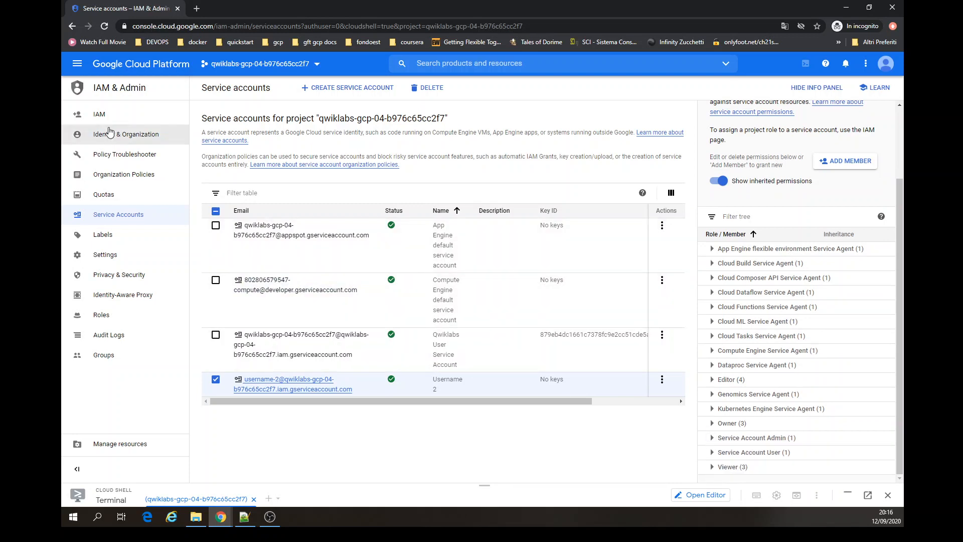
# - Open Kubernetes Engine clusters and switch to the second student's account, closing the original tab
pyautogui.click(77, 63)
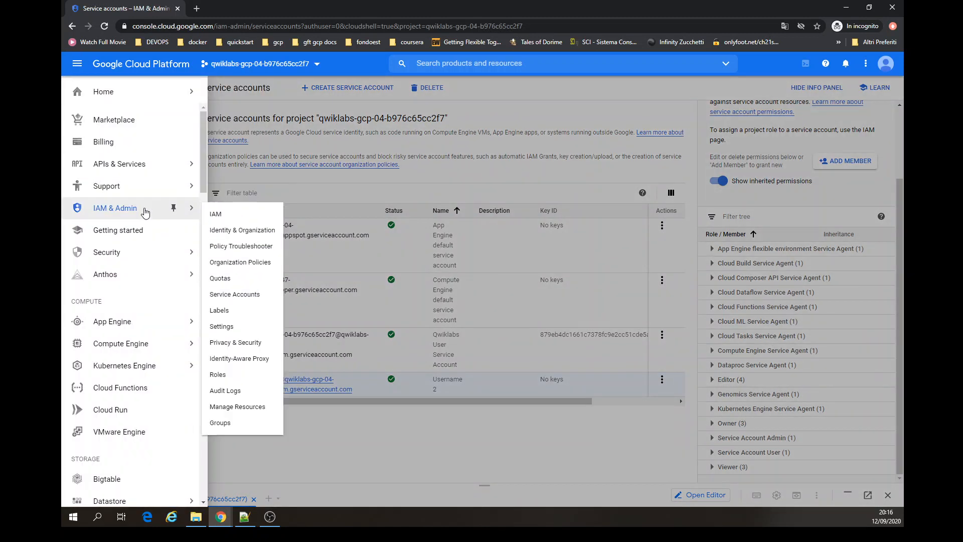
pyautogui.click(145, 366)
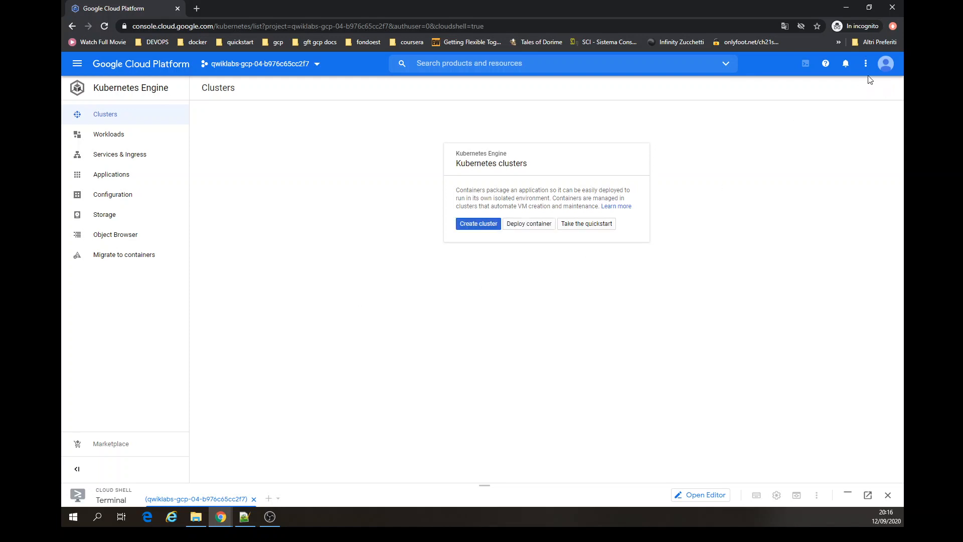
pyautogui.click(886, 63)
pyautogui.click(786, 181)
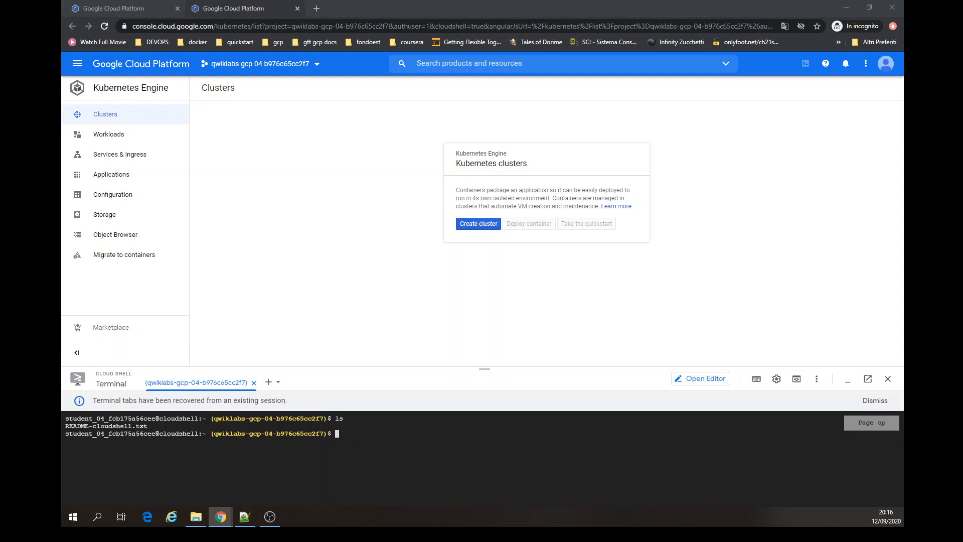
pyautogui.click(105, 27)
pyautogui.click(178, 13)
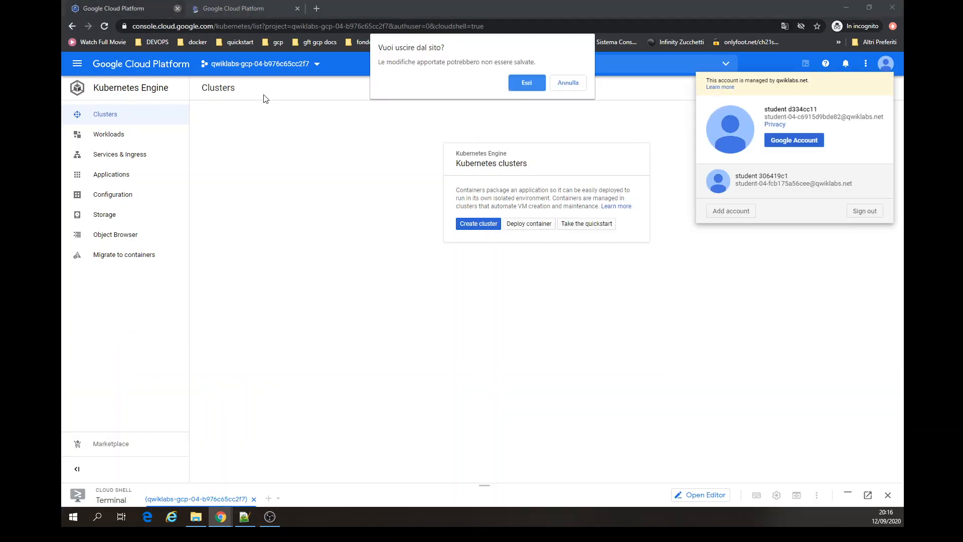
pyautogui.click(546, 82)
pyautogui.hotkey('ctrl', 'w')
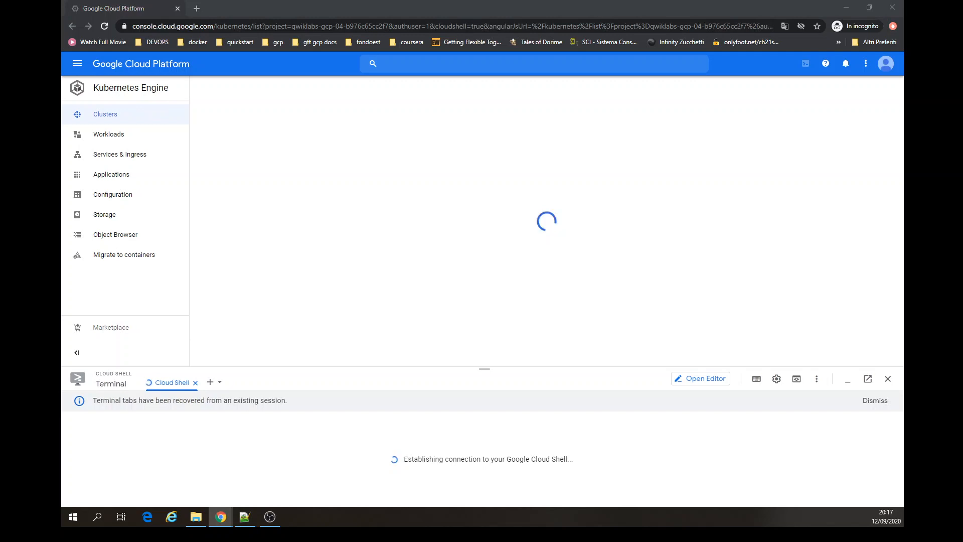
# - Try to create a Kubernetes cluster named standard-cluster-1 with the default node pool settings
pyautogui.click(467, 229)
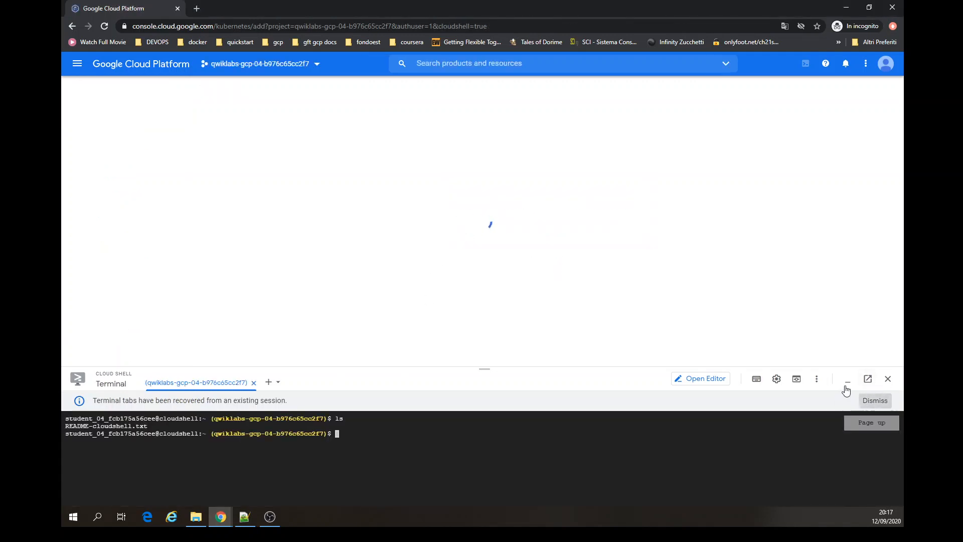
pyautogui.click(874, 400)
pyautogui.click(848, 379)
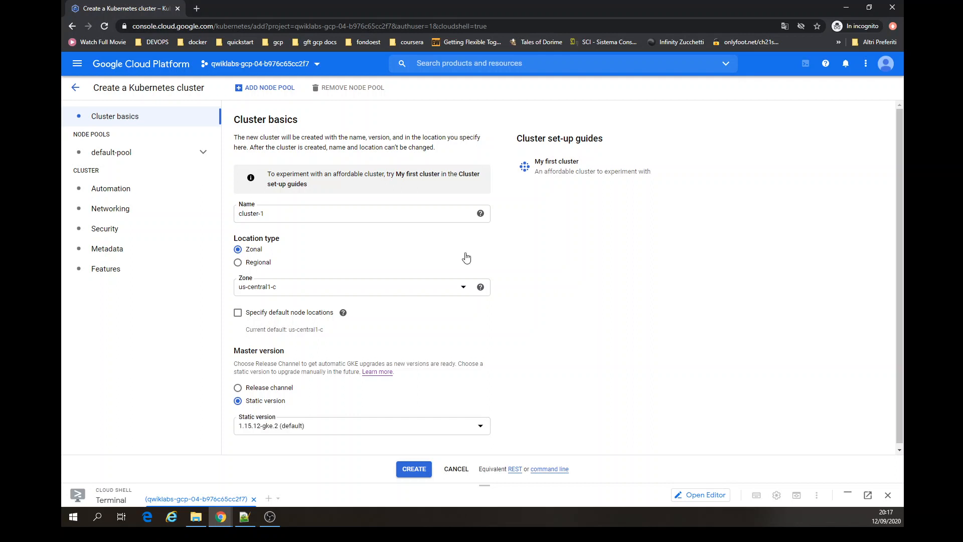
pyautogui.tripleClick(426, 214)
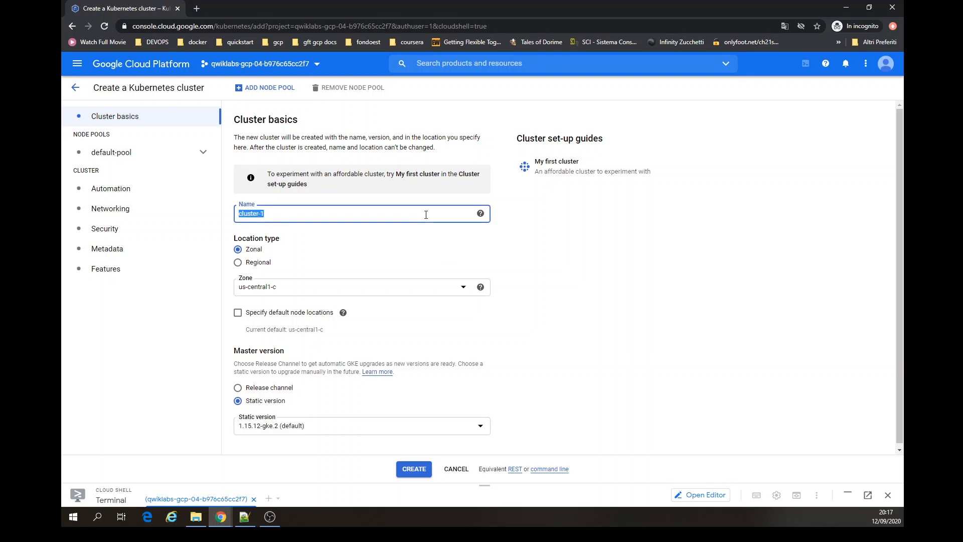
pyautogui.write('standard-cluster-1')
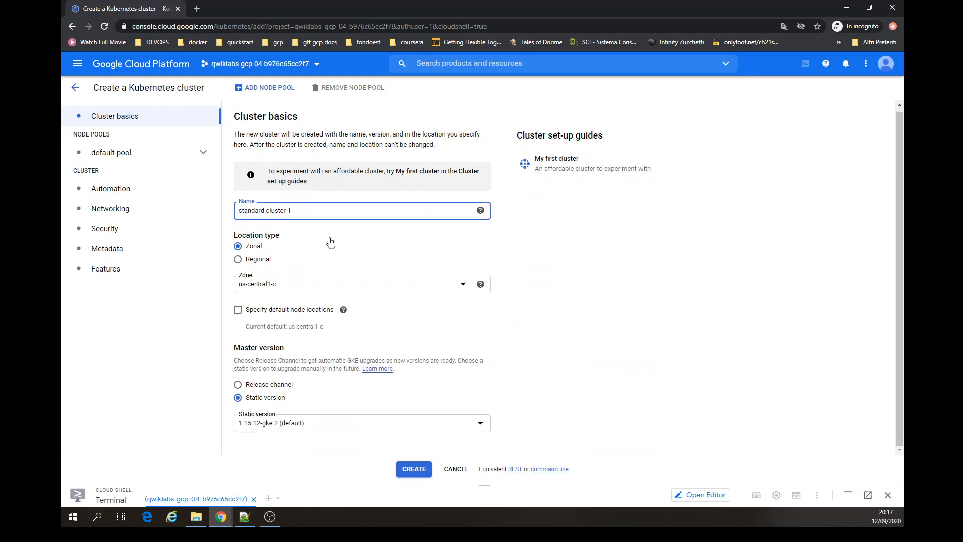
pyautogui.click(174, 158)
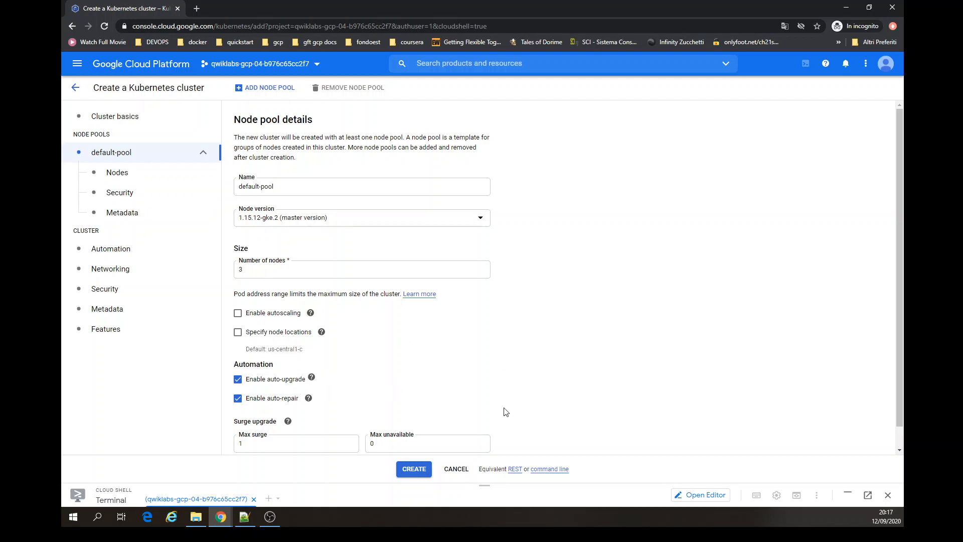
pyautogui.click(414, 469)
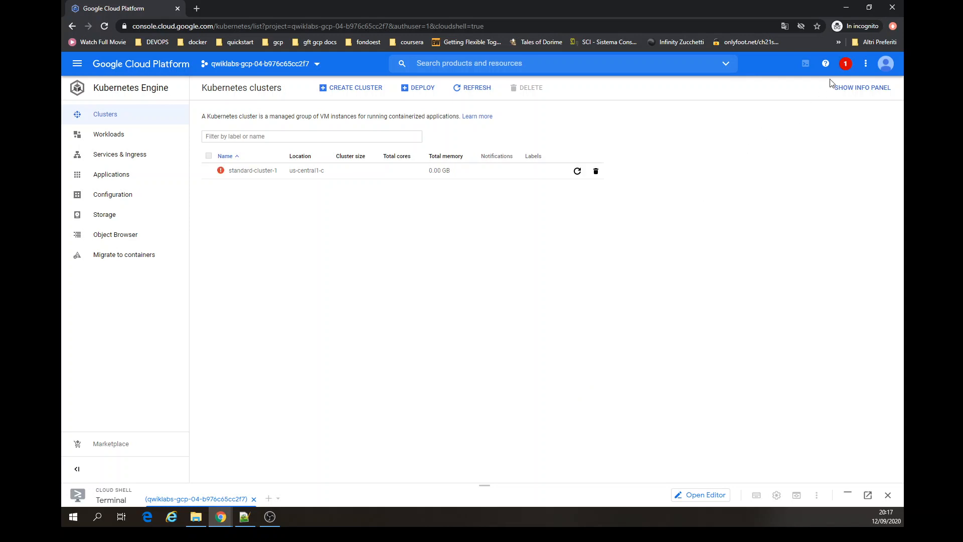
# - Check the notifications for the cluster creation error and dismiss the failed standard-cluster-1
pyautogui.click(845, 68)
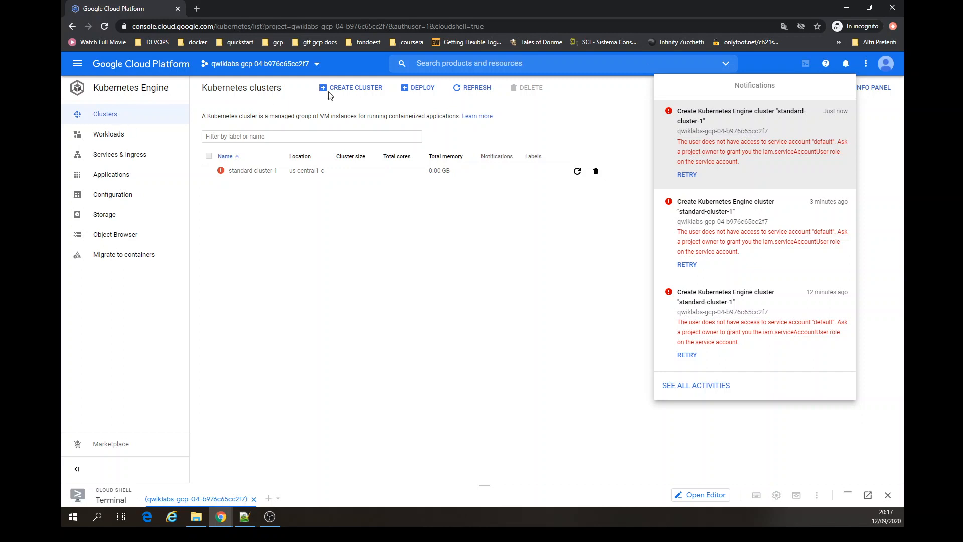
pyautogui.click(641, 192)
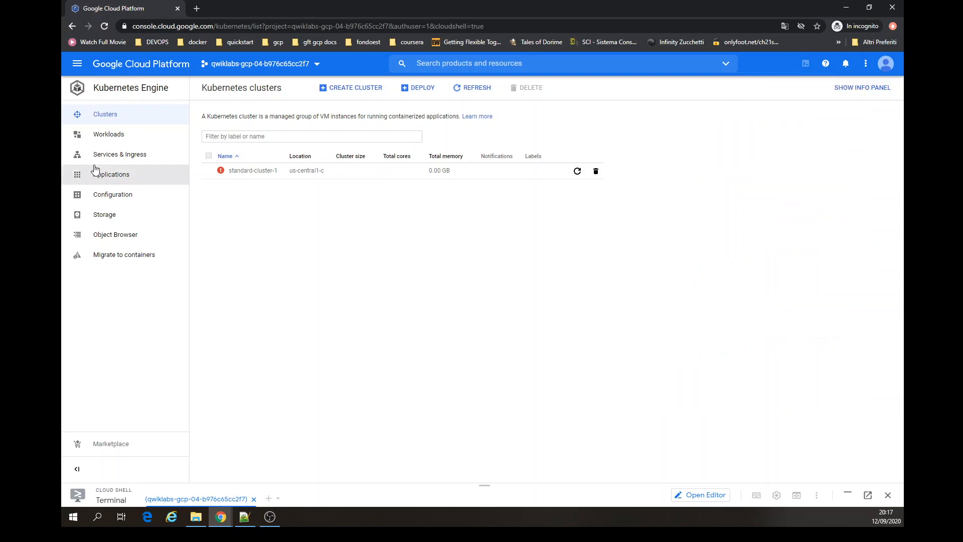
pyautogui.click(596, 173)
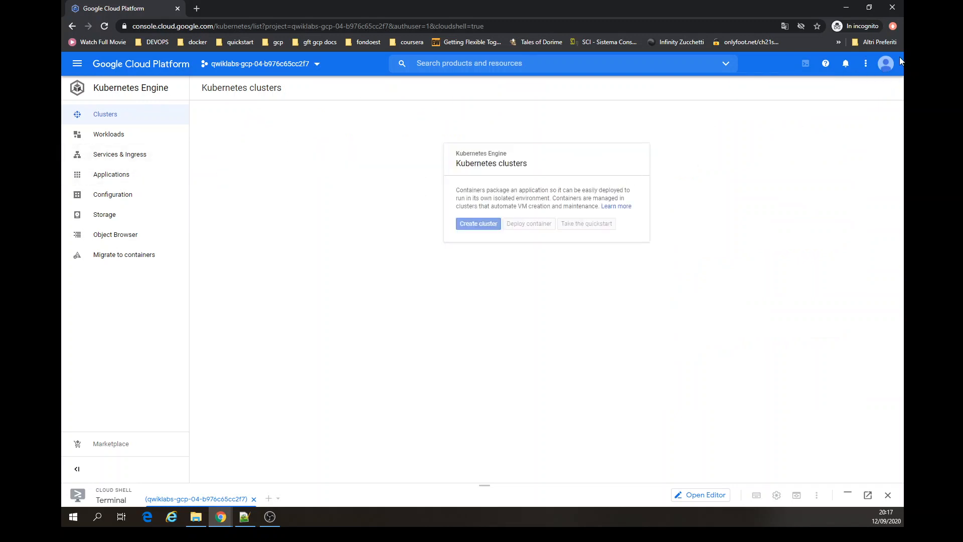
# - Switch back to the first student's account, closing the other tab, and dismiss the Cloud Shell notice
pyautogui.click(886, 64)
pyautogui.click(798, 190)
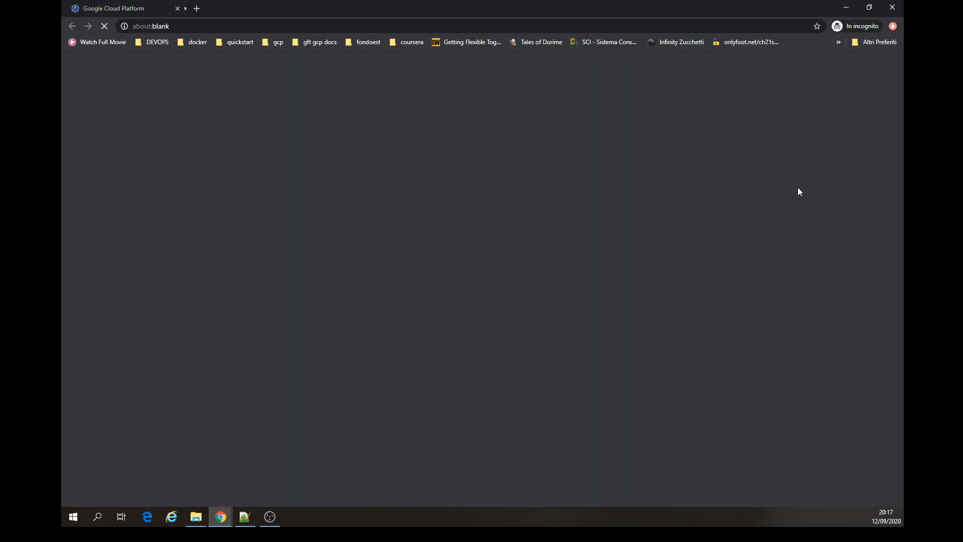
pyautogui.click(177, 9)
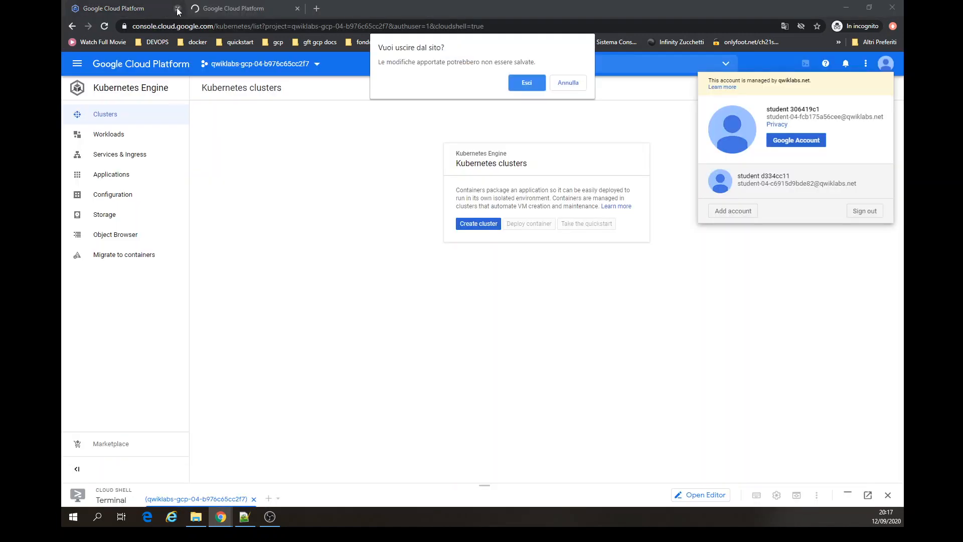
pyautogui.click(527, 83)
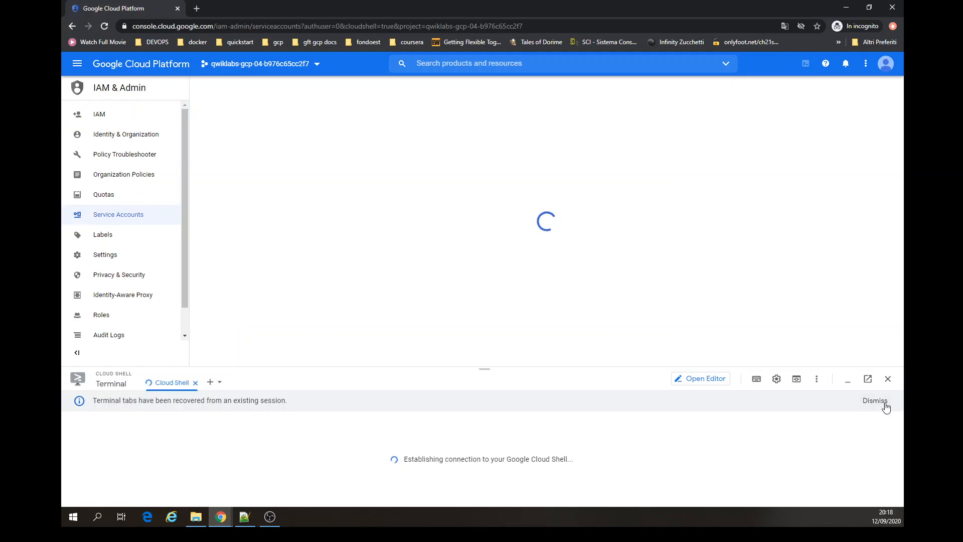
pyautogui.click(881, 402)
pyautogui.click(847, 379)
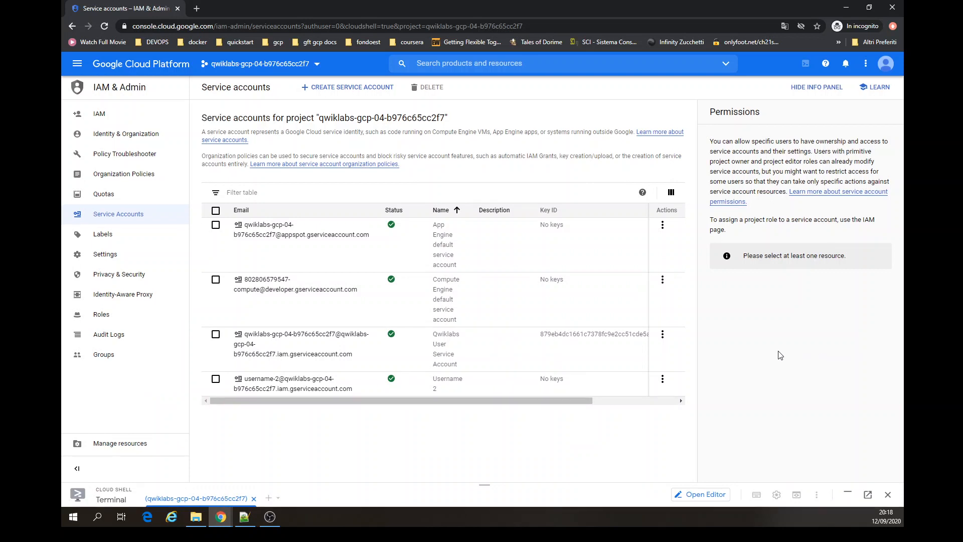
# - Search the Service accounts page for the second student's email address, then clear the search
pyautogui.hotkey('ctrl', 'f')
pyautogui.hotkey('ctrl', 'v')
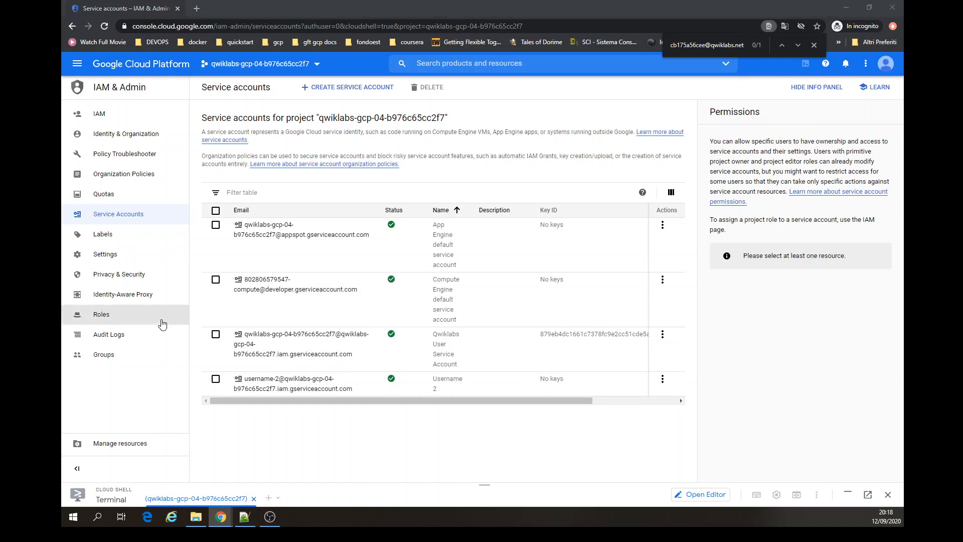
pyautogui.hotkey('ctrl', 'v')
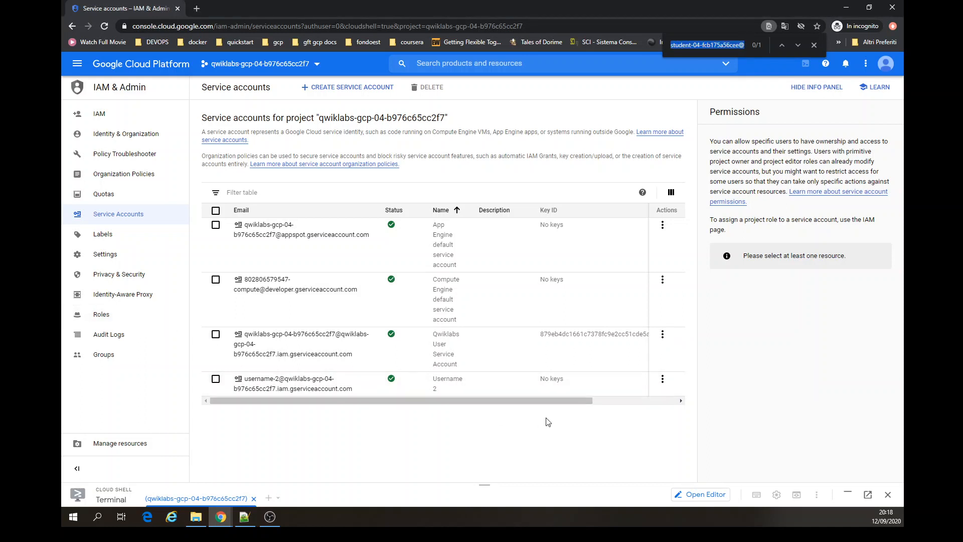
pyautogui.hotkey('ctrl', 'v')
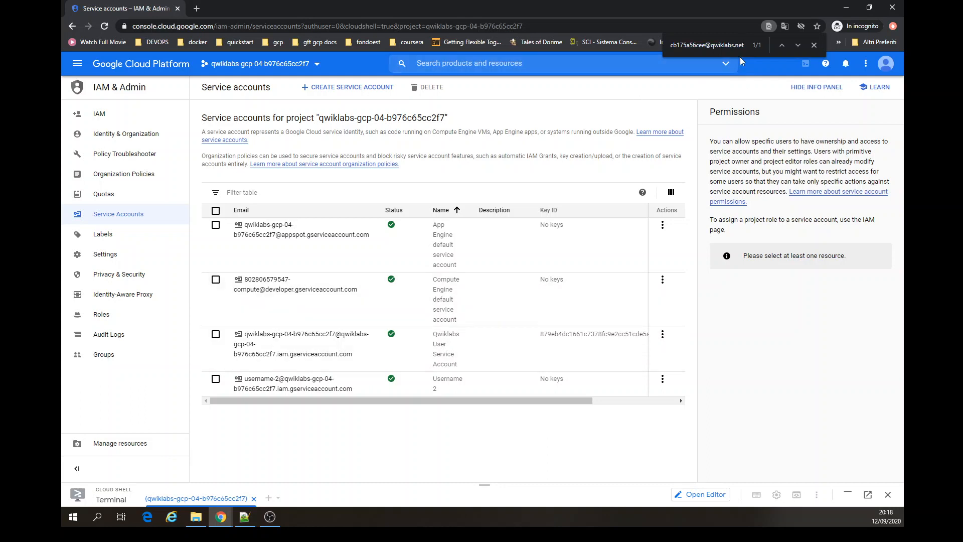
pyautogui.moveTo(744, 45); pyautogui.dragTo(705, 45)
pyautogui.press('BackSpace')
pyautogui.press('BackSpace')
pyautogui.press('BackSpace')
pyautogui.press('BackSpace')
pyautogui.press('BackSpace')
pyautogui.press('BackSpace')
pyautogui.press('BackSpace')
pyautogui.press('BackSpace')
pyautogui.press('BackSpace')
pyautogui.press('BackSpace')
pyautogui.press('BackSpace')
pyautogui.press('BackSpace')
pyautogui.press('BackSpace')
pyautogui.press('BackSpace')
pyautogui.press('BackSpace')
pyautogui.press('BackSpace')
pyautogui.press('BackSpace')
pyautogui.press('BackSpace')
pyautogui.press('BackSpace')
pyautogui.press('BackSpace')
pyautogui.press('BackSpace')
pyautogui.press('BackSpace')
pyautogui.press('BackSpace')
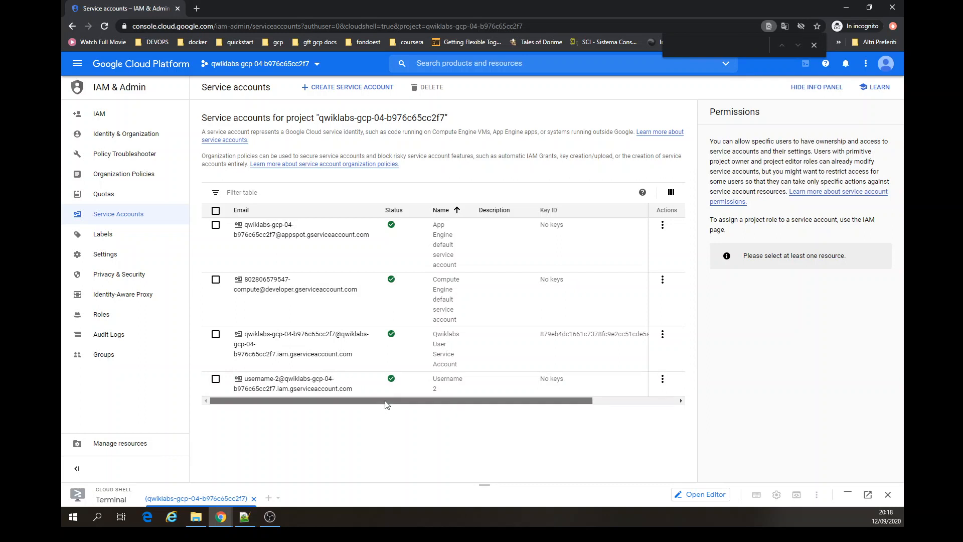
# - Select the Username 2 service account and open its details
pyautogui.moveTo(386, 403); pyautogui.dragTo(258, 397)
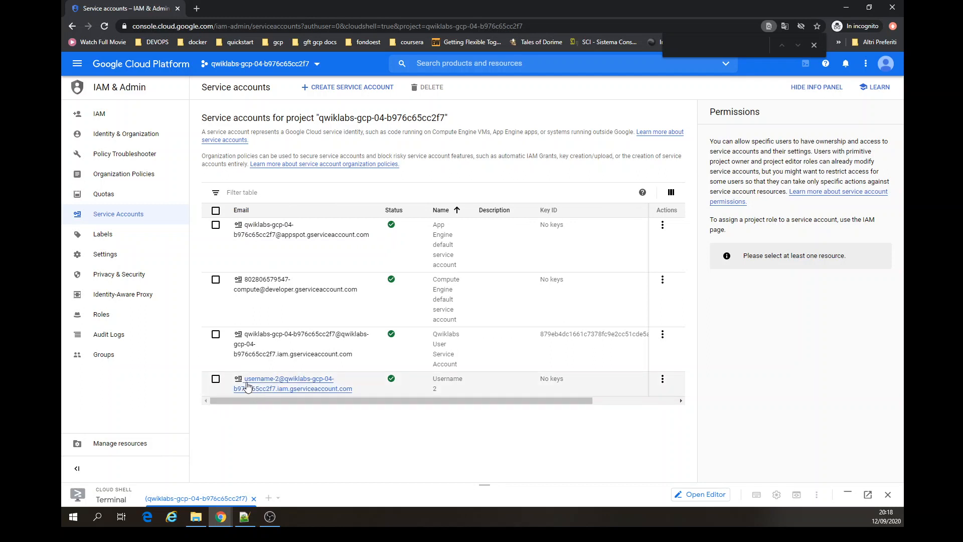
pyautogui.click(215, 380)
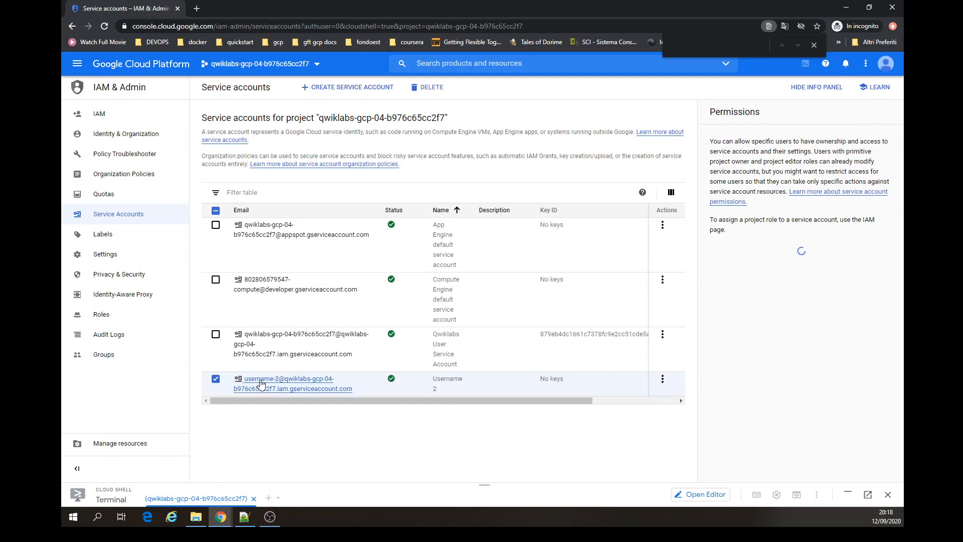
pyautogui.click(260, 383)
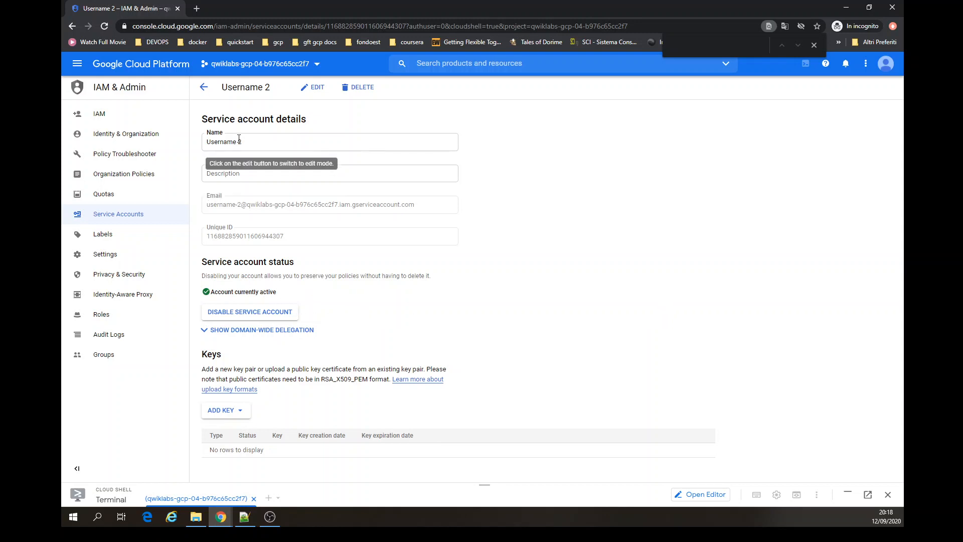
# - In IAM, add the Service Account User role to the second student's account and save
pyautogui.click(100, 116)
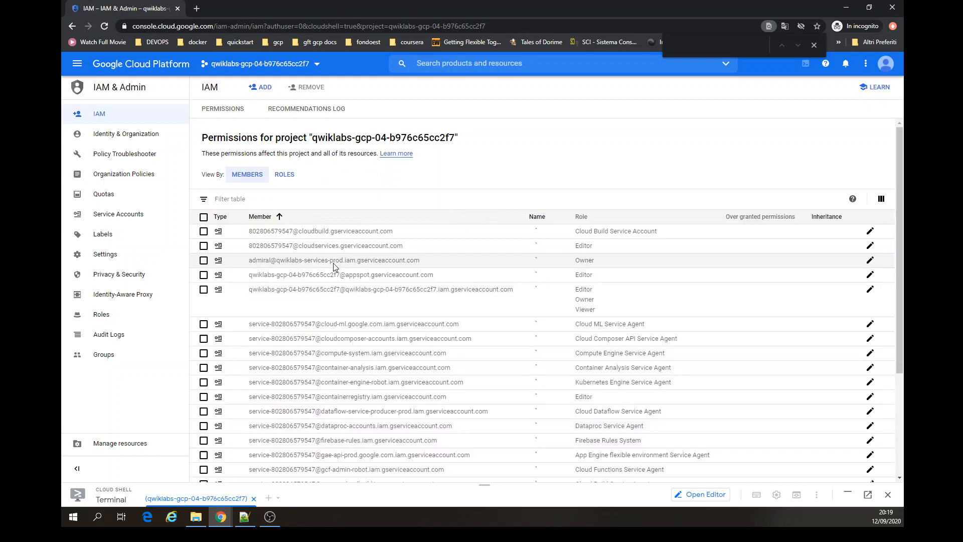
pyautogui.scroll(-6, 333, 263)
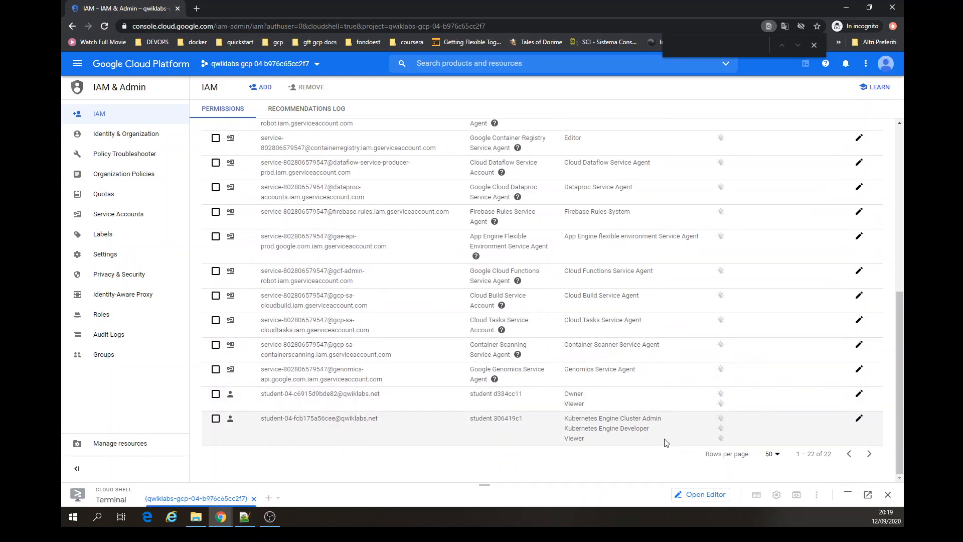
pyautogui.click(858, 421)
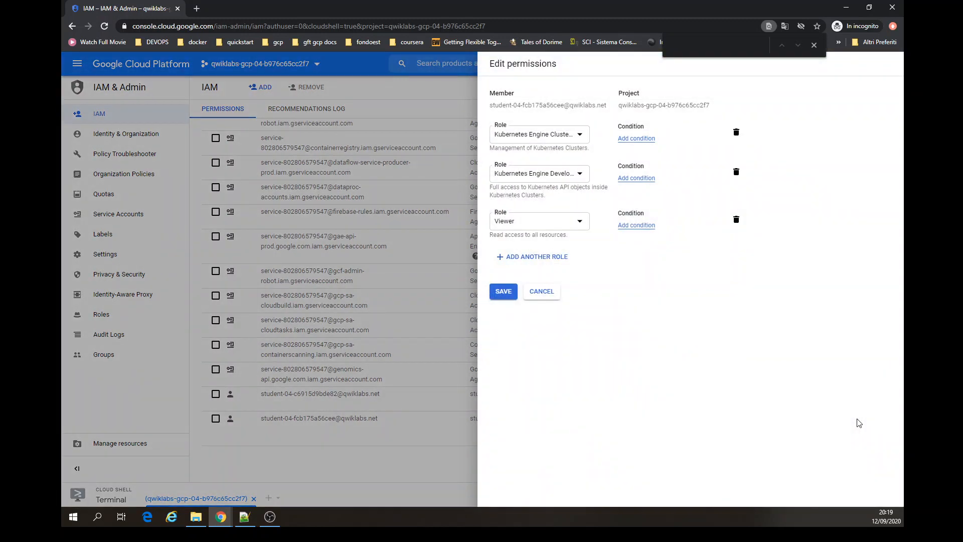
pyautogui.click(525, 258)
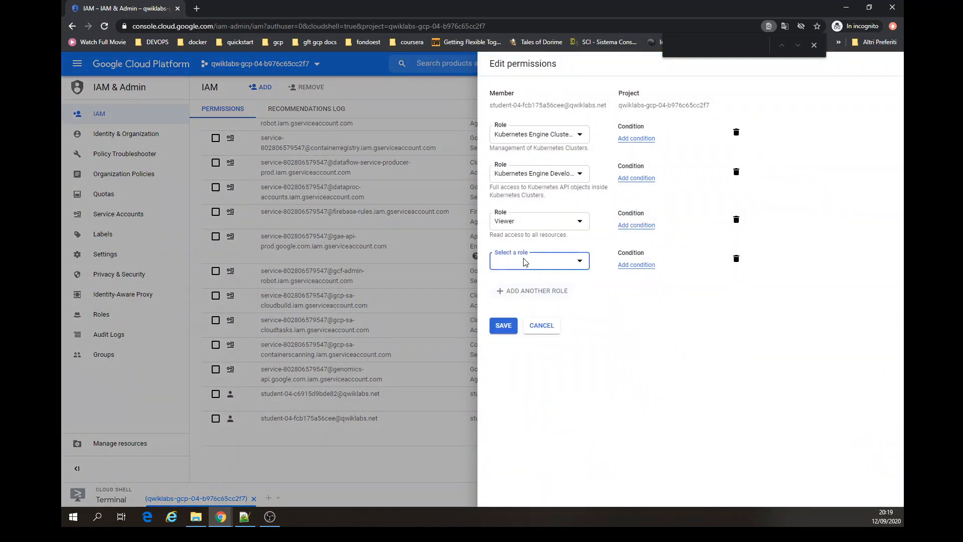
pyautogui.click(524, 261)
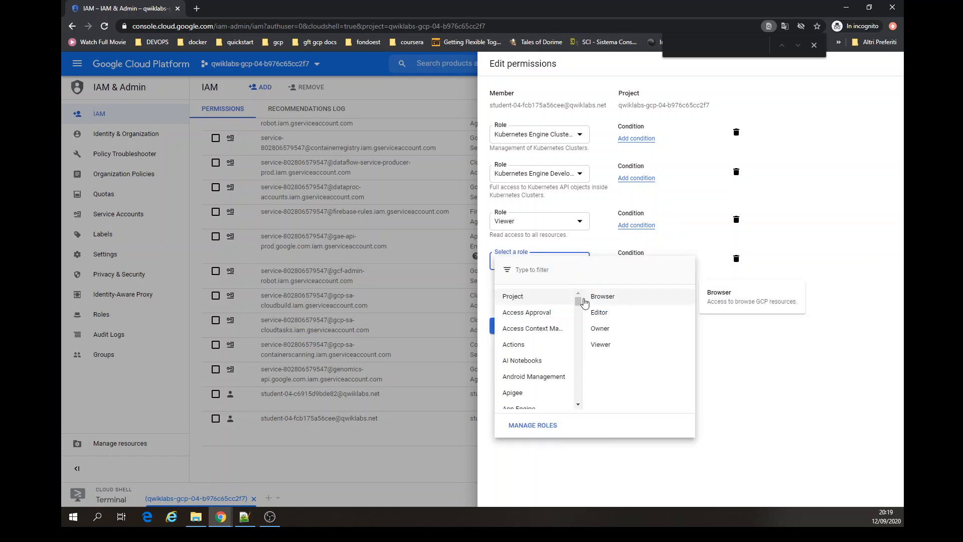
pyautogui.scroll(-2, 581, 310)
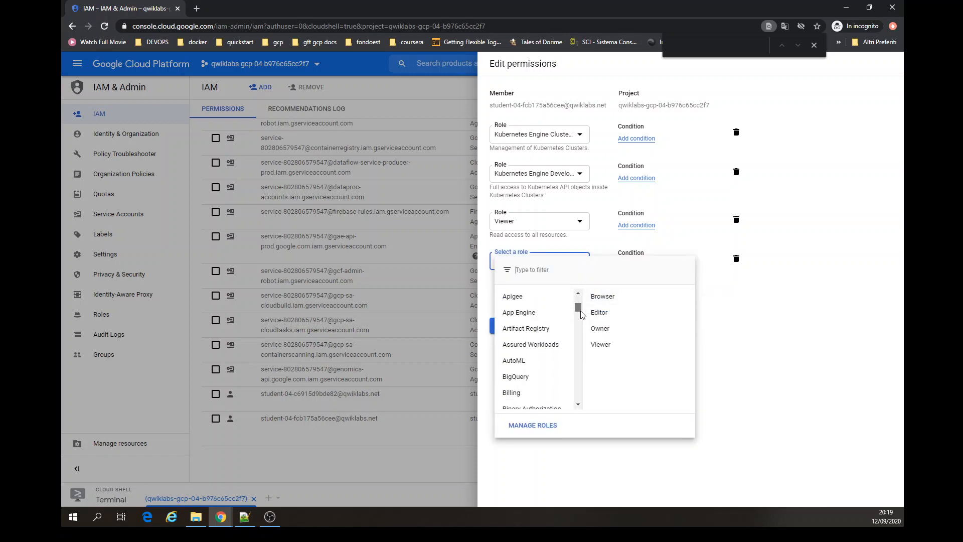
pyautogui.scroll(-8, 581, 314)
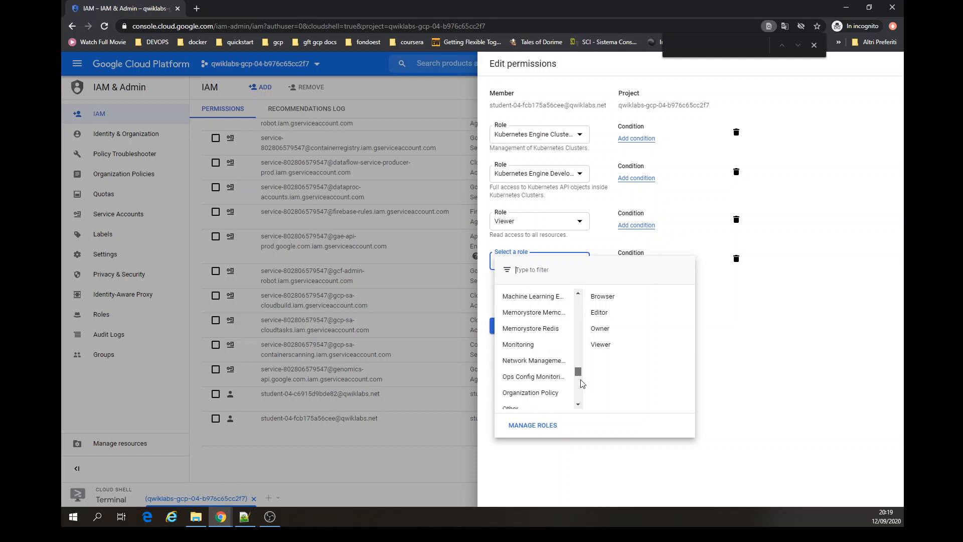
pyautogui.scroll(-5, 580, 384)
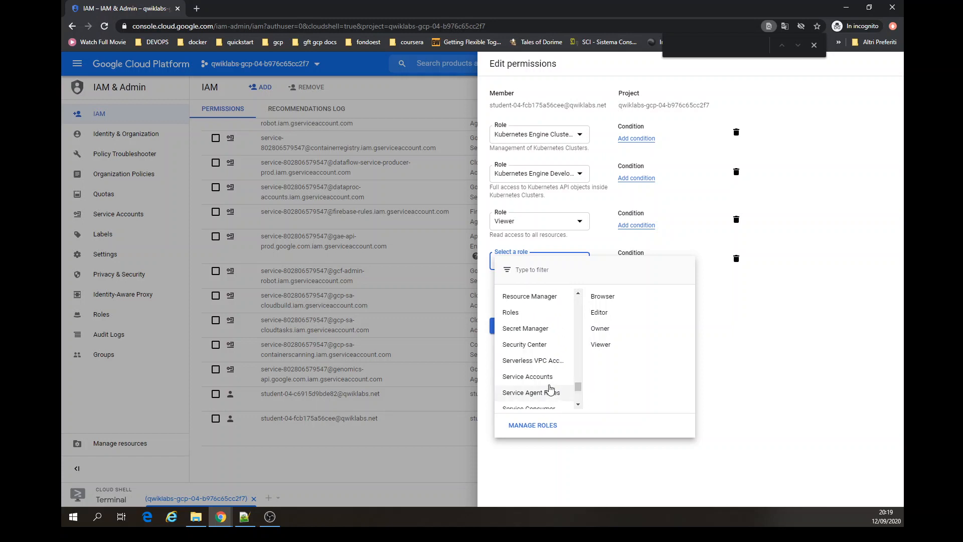
pyautogui.moveTo(547, 377)
pyautogui.click(620, 380)
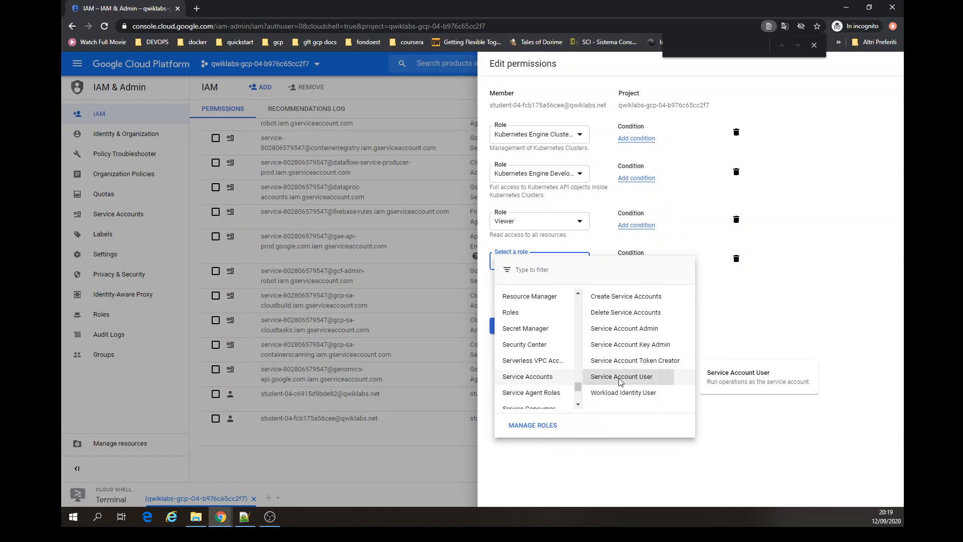
pyautogui.click(505, 336)
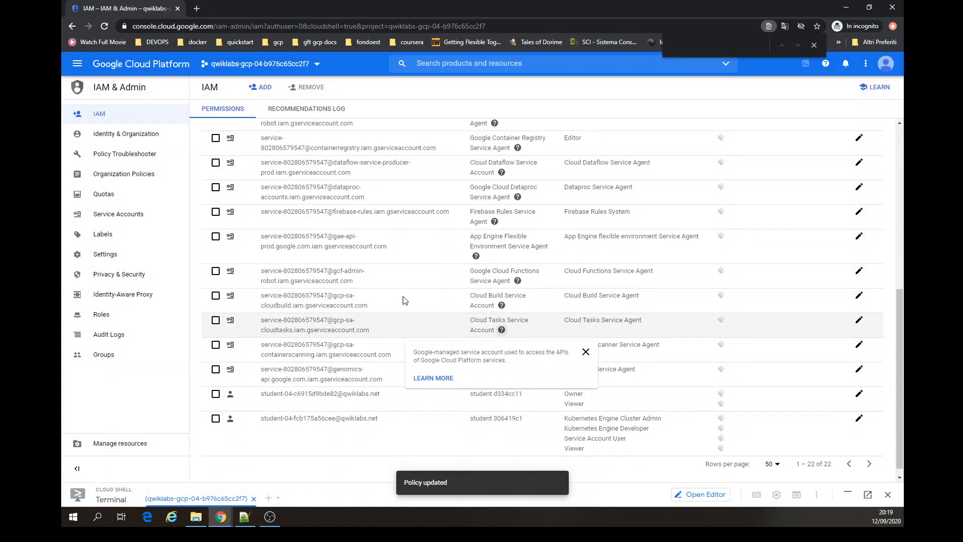
# - Try to grant the second student's account the Service Account User role on the Username 2 service account
pyautogui.click(124, 218)
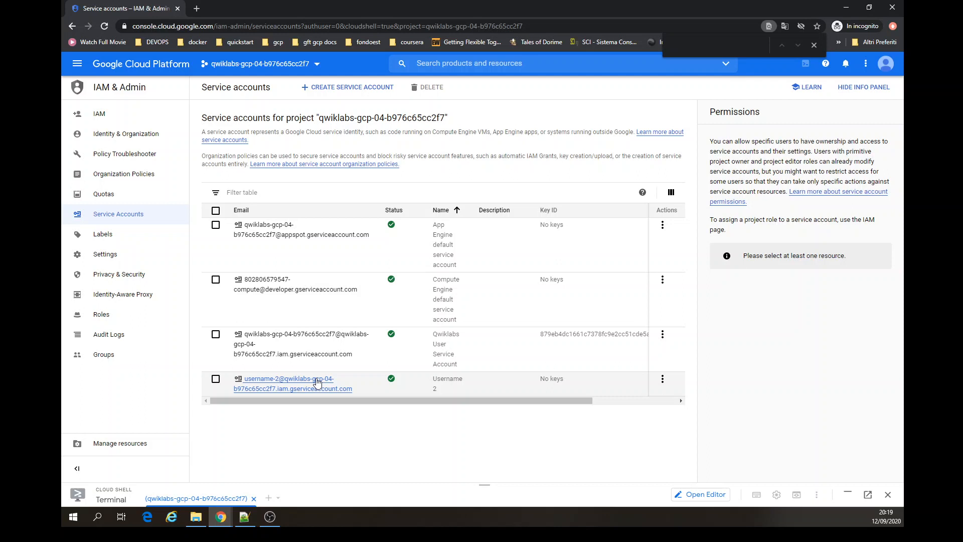
pyautogui.click(216, 379)
pyautogui.scroll(-2, 865, 290)
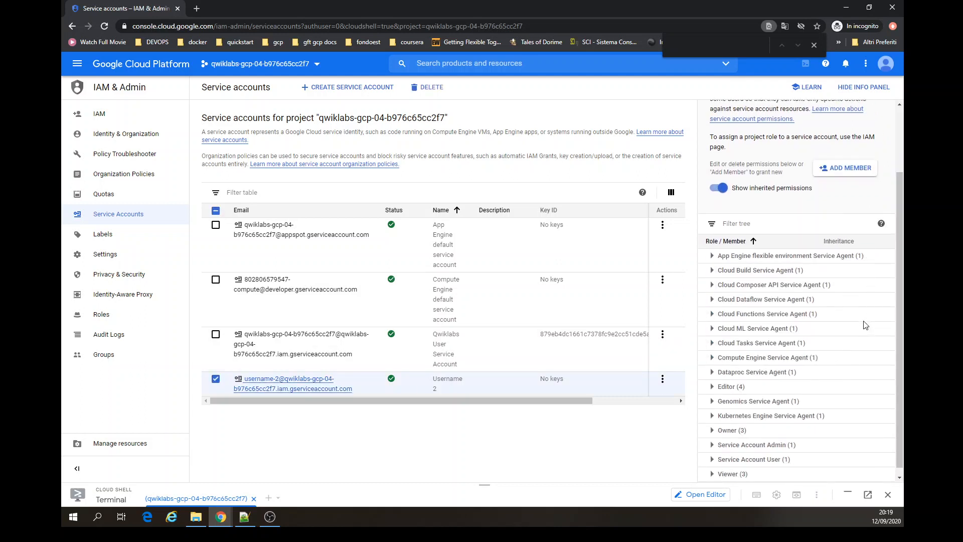
pyautogui.click(855, 160)
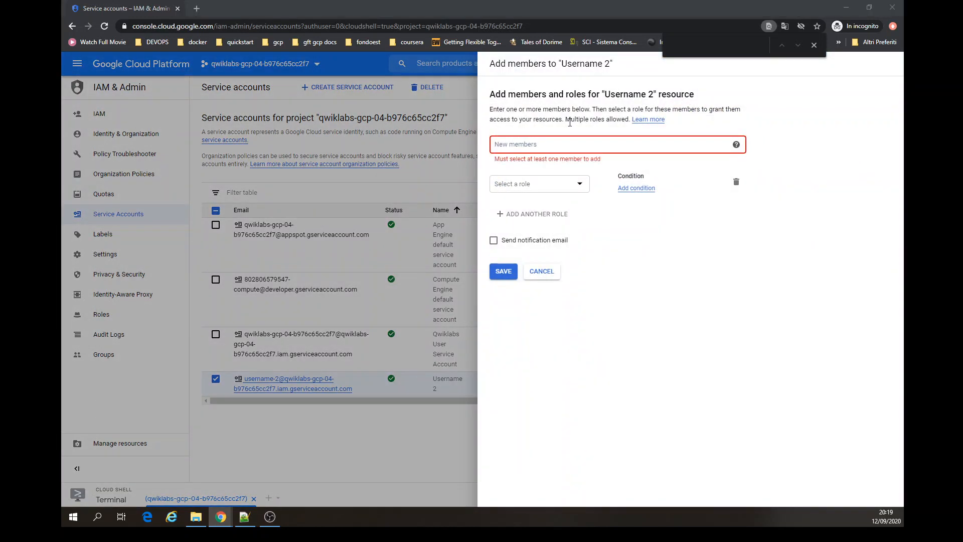
pyautogui.click(569, 149)
pyautogui.hotkey('ctrl', 'v')
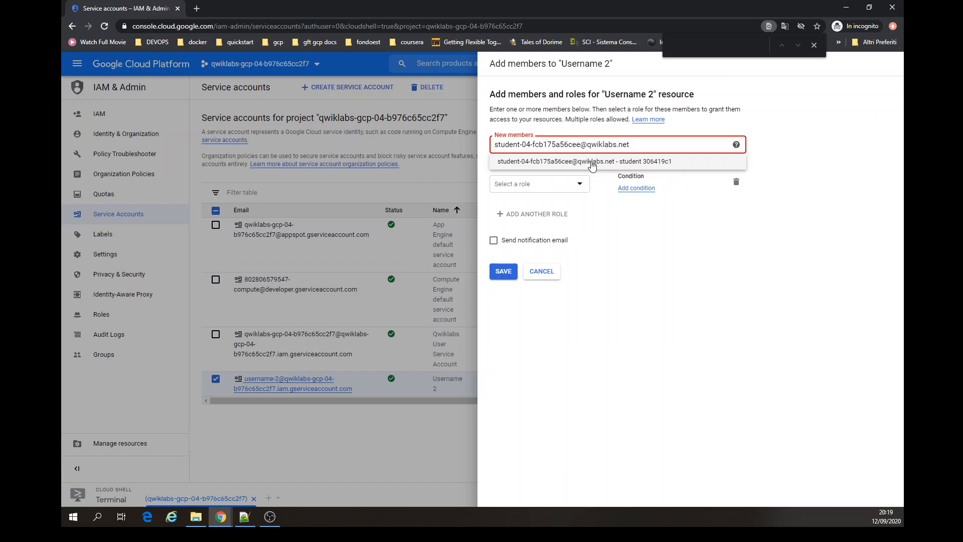
pyautogui.click(591, 163)
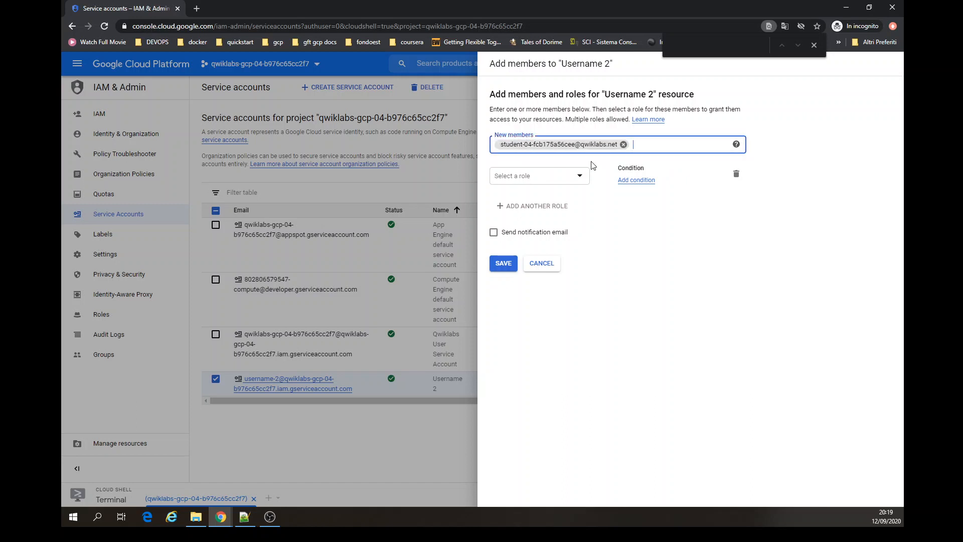
pyautogui.click(577, 178)
pyautogui.moveTo(539, 260)
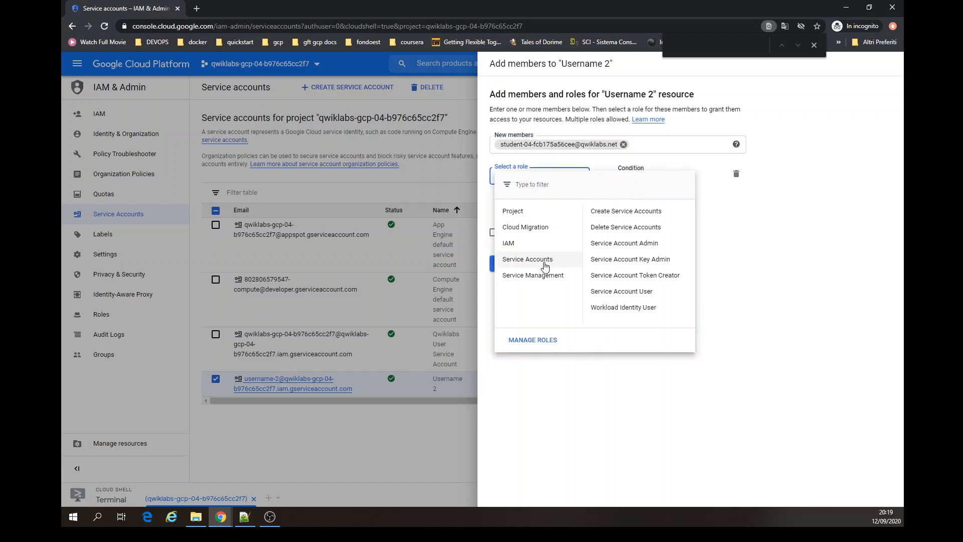
pyautogui.click(655, 297)
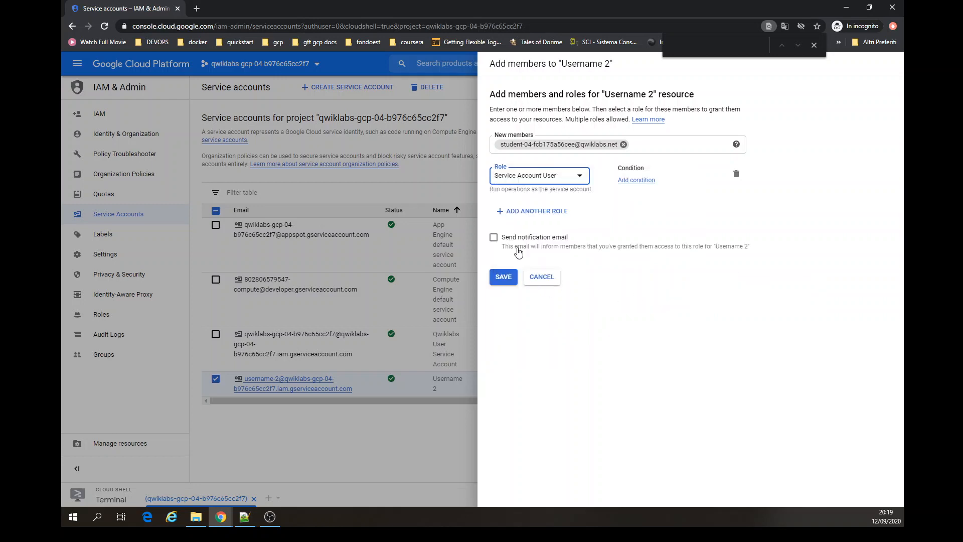
pyautogui.click(503, 277)
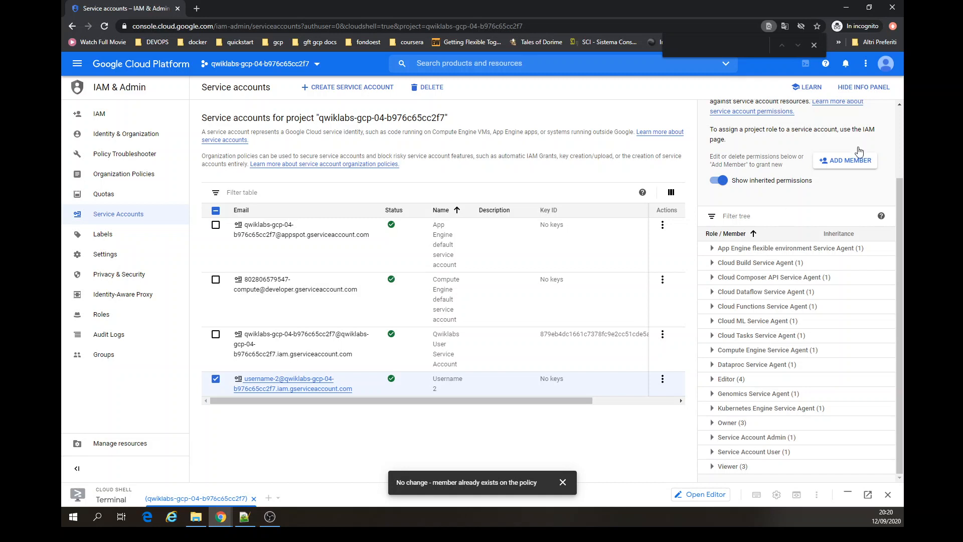
# - Switch to the second student's account in a new tab and close the old tab, confirming leaving the page
pyautogui.click(885, 63)
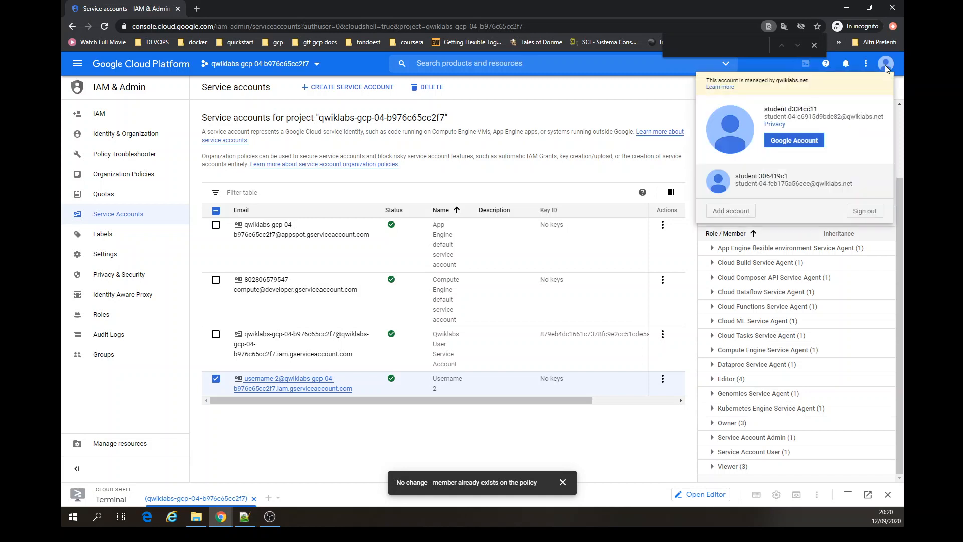
pyautogui.click(793, 194)
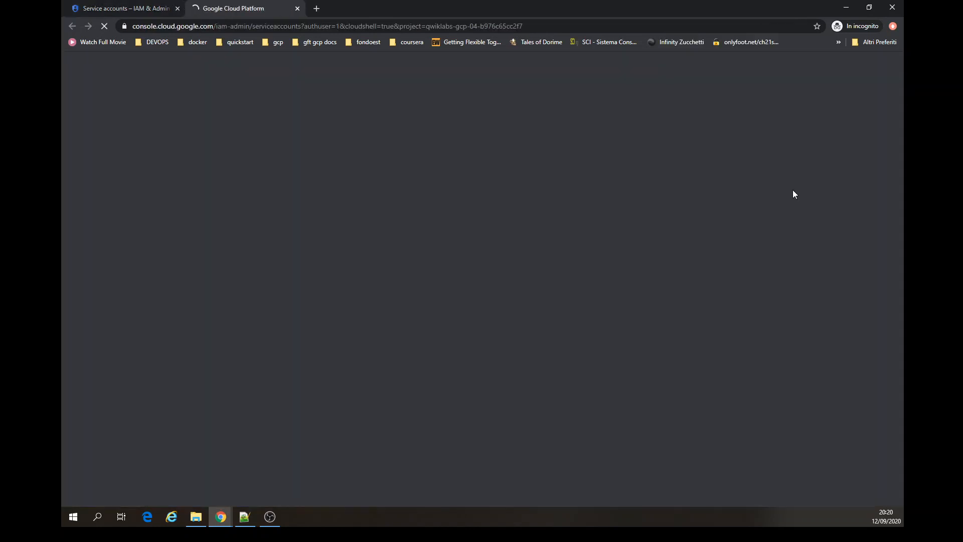
pyautogui.click(177, 8)
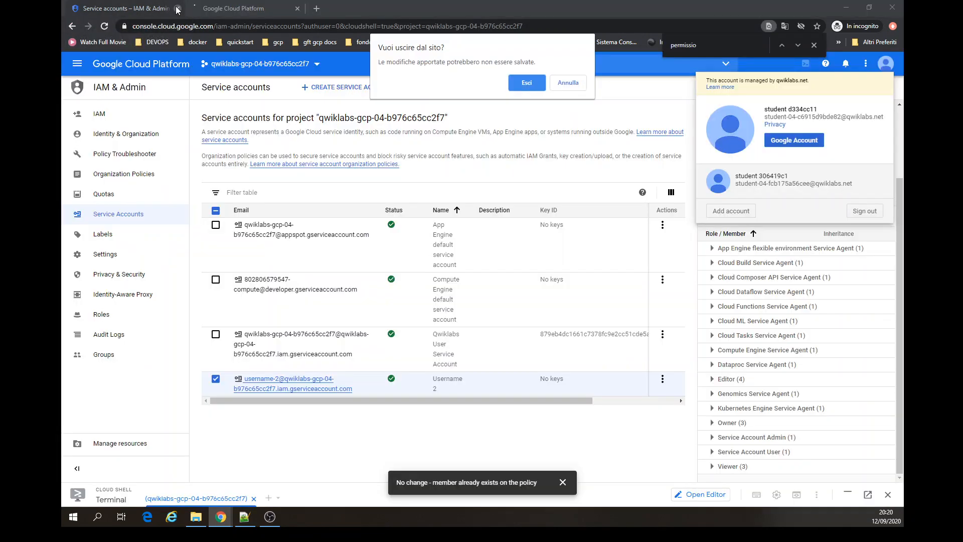
pyautogui.click(524, 82)
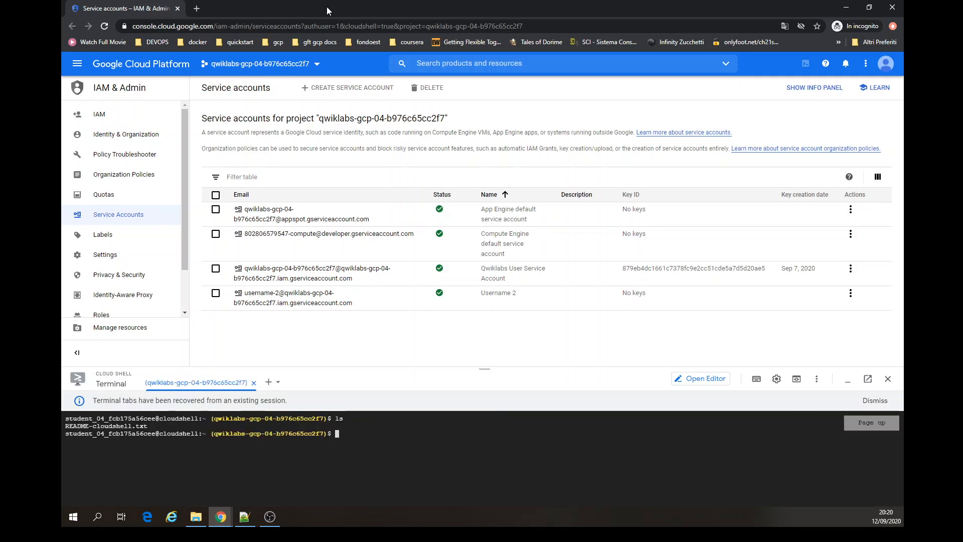
# - Open Kubernetes Engine clusters and create a cluster named standard-cluster-1 with default settings
pyautogui.click(78, 67)
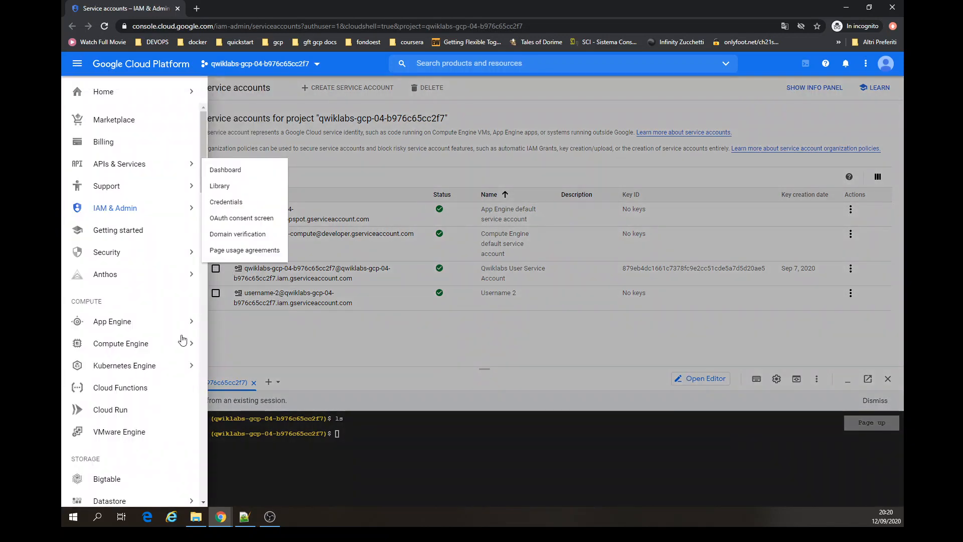
pyautogui.moveTo(172, 367)
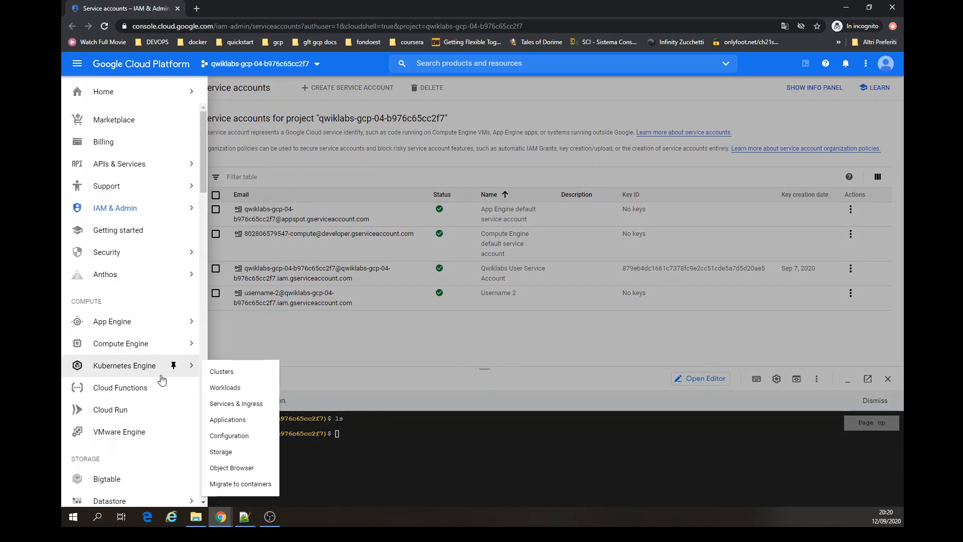
pyautogui.click(250, 372)
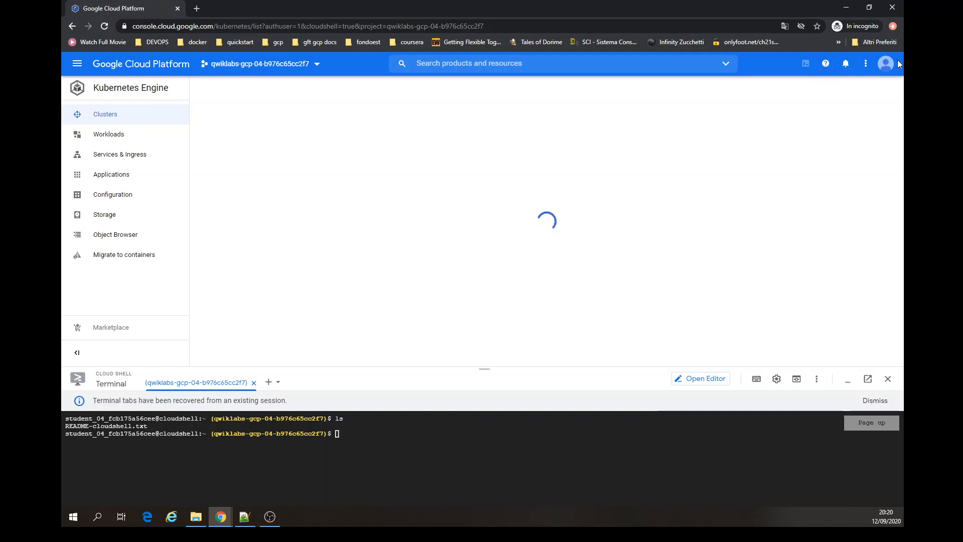
pyautogui.click(886, 64)
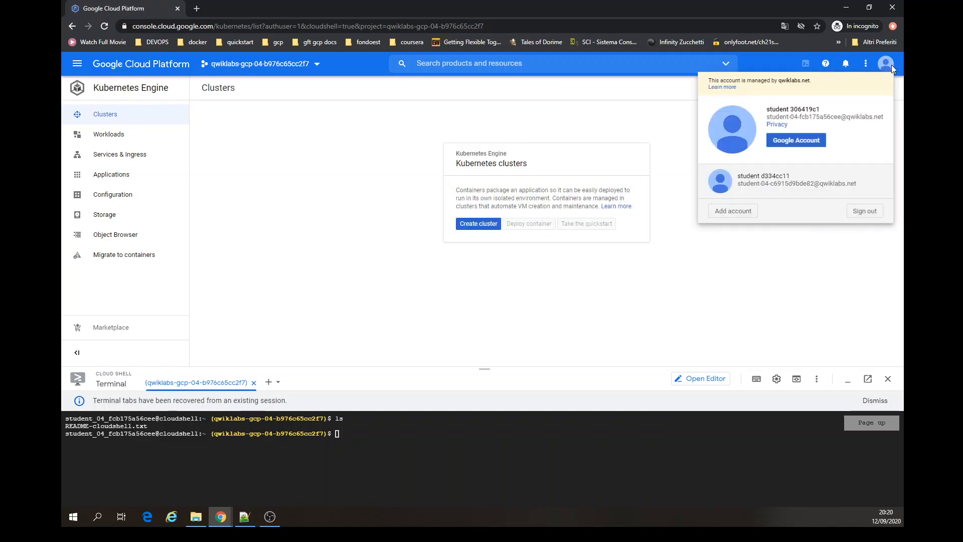
pyautogui.click(891, 65)
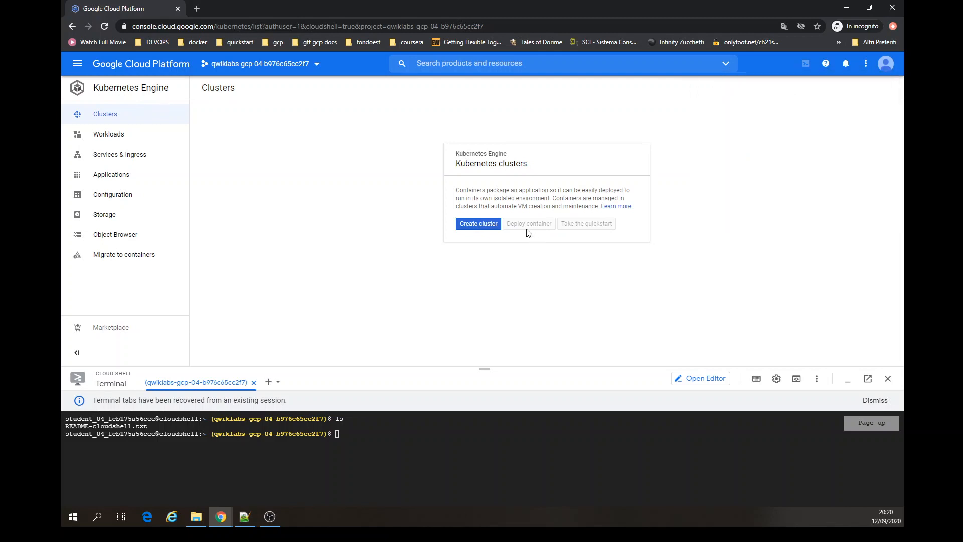
pyautogui.click(491, 225)
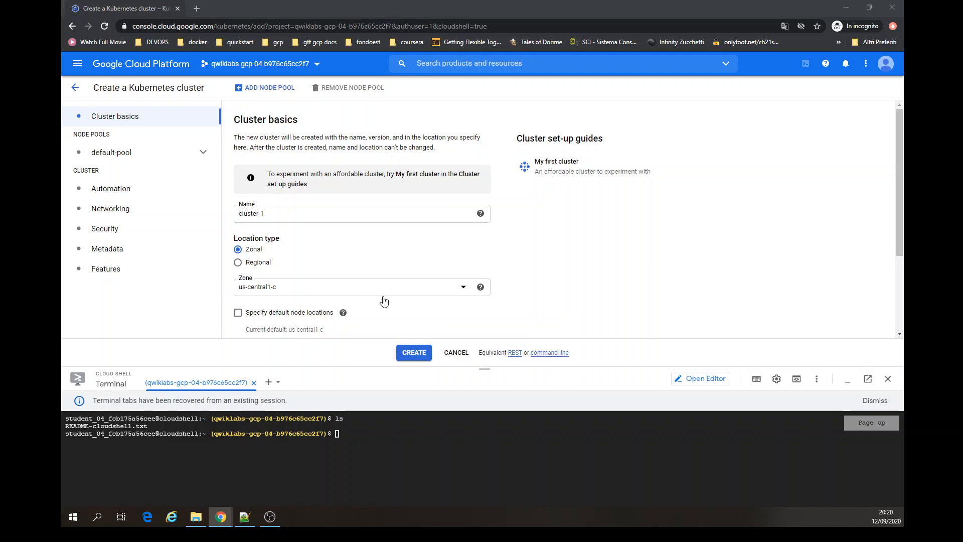
pyautogui.tripleClick(337, 213)
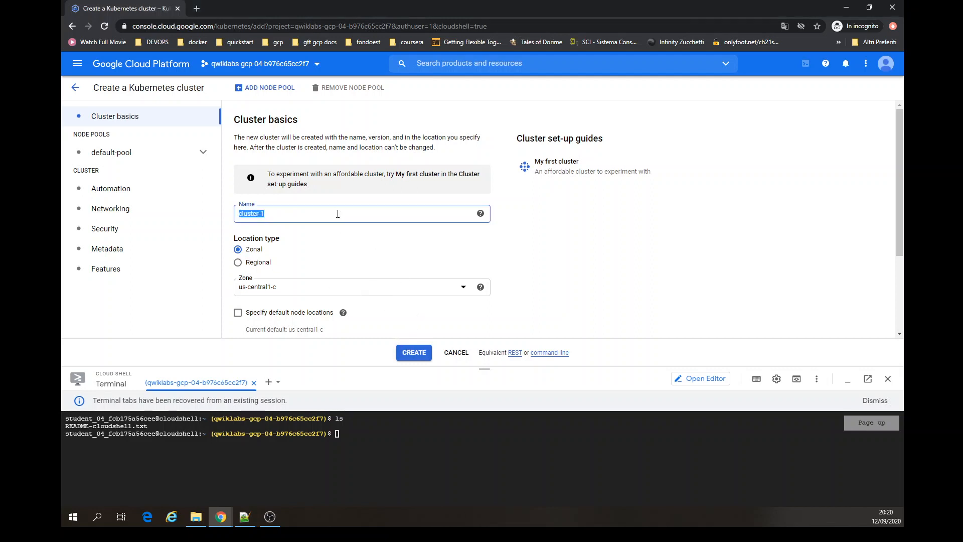
pyautogui.write('standard-cluster-1')
pyautogui.click(420, 354)
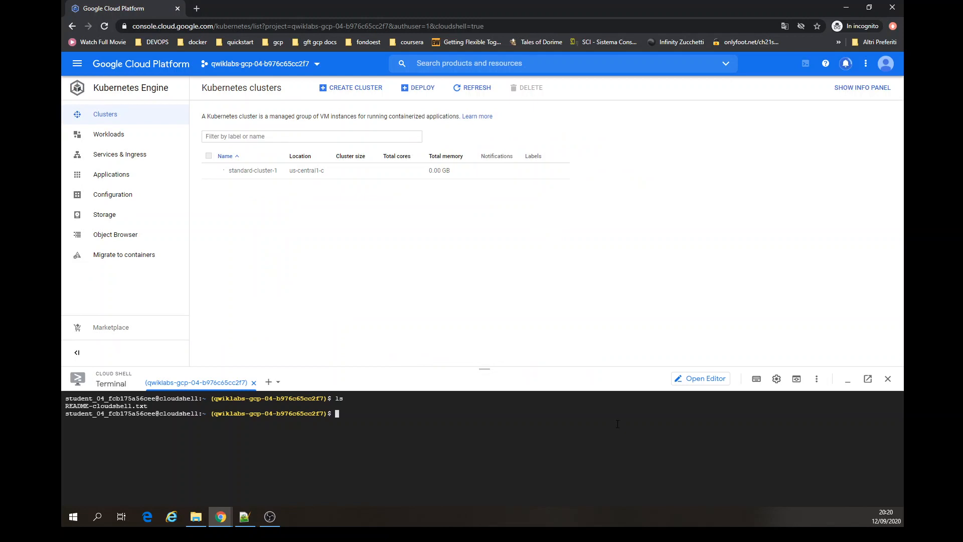
# - Clear and enlarge Cloud Shell, then export my_zone as us-central1-a and my_cluster as standard-cluster-1
pyautogui.hotkey('ctrl', 'l')
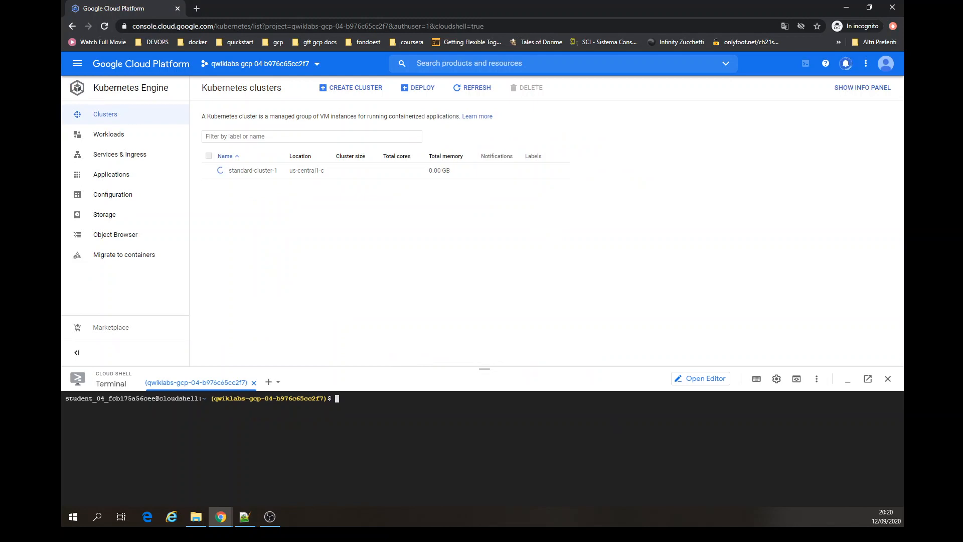
pyautogui.click(849, 380)
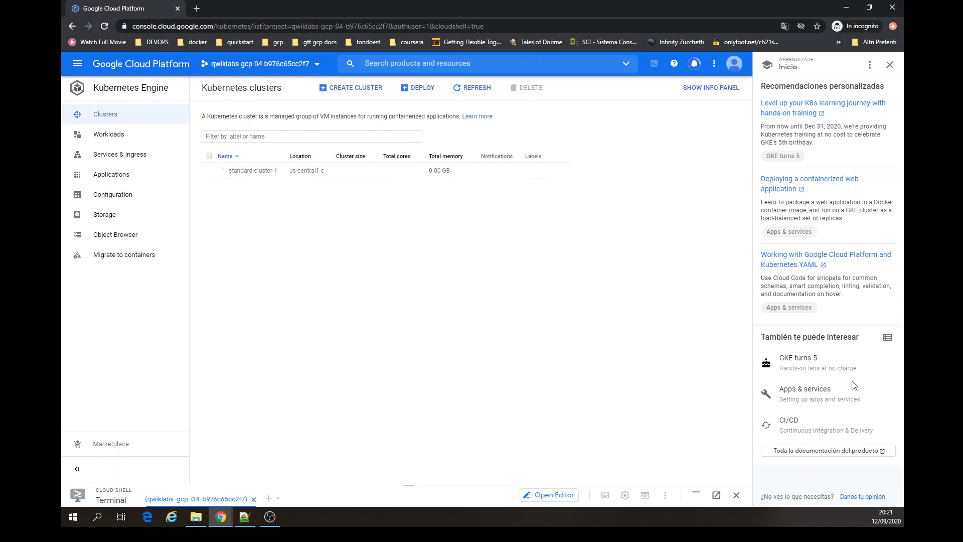
pyautogui.click(890, 65)
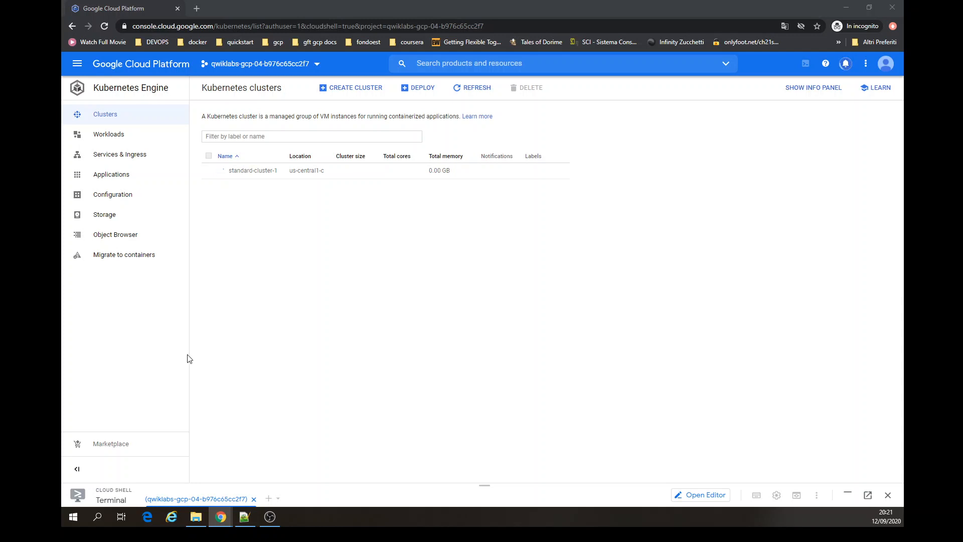
pyautogui.click(849, 496)
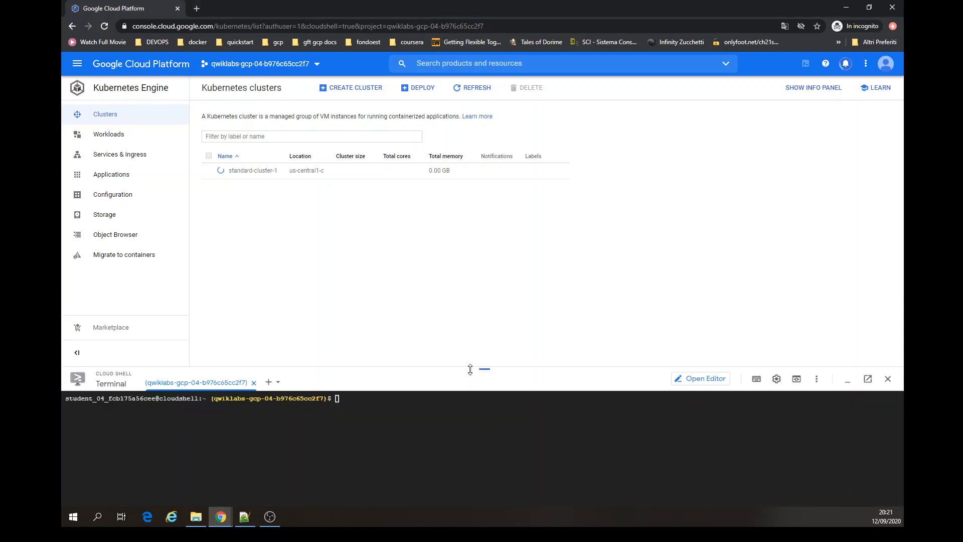
pyautogui.moveTo(482, 369); pyautogui.dragTo(483, 273)
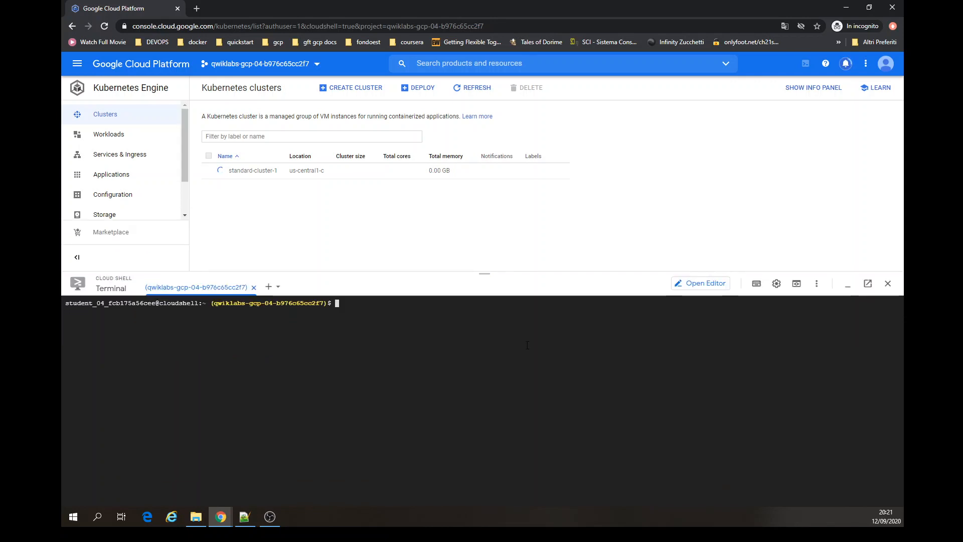
pyautogui.write('export my_zone=us-central1-a export my_cluster=standard-cluster-1')
pyautogui.press('Return')
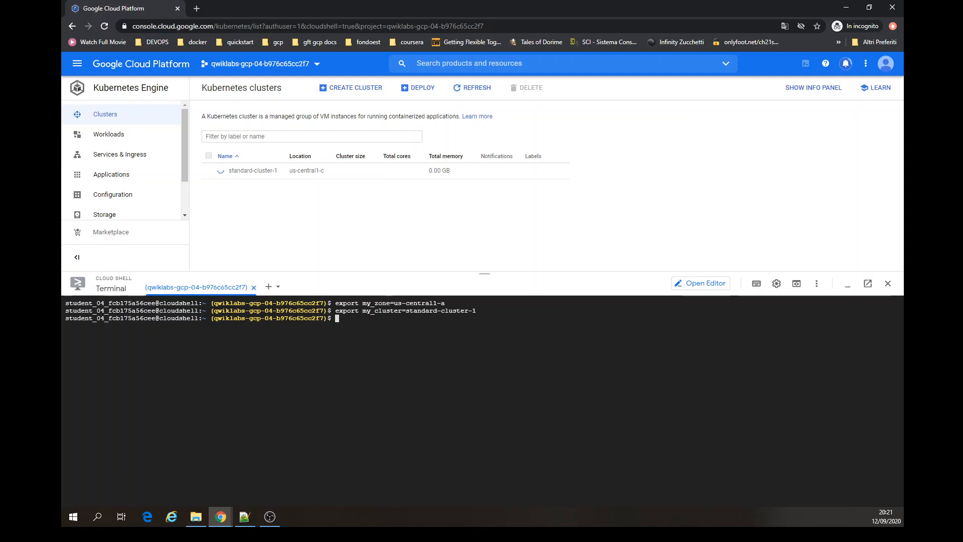
# - Enable kubectl bash completion in Cloud Shell and refresh the Kubernetes clusters list
pyautogui.click(494, 411)
pyautogui.write('source <(kubectl completion bash)')
pyautogui.press('Return')
pyautogui.press('Return')
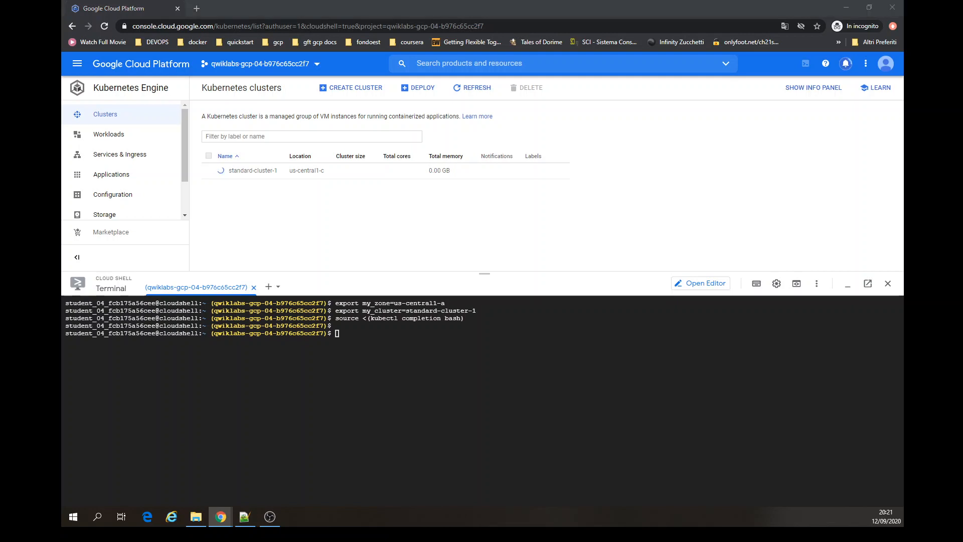
pyautogui.click(321, 399)
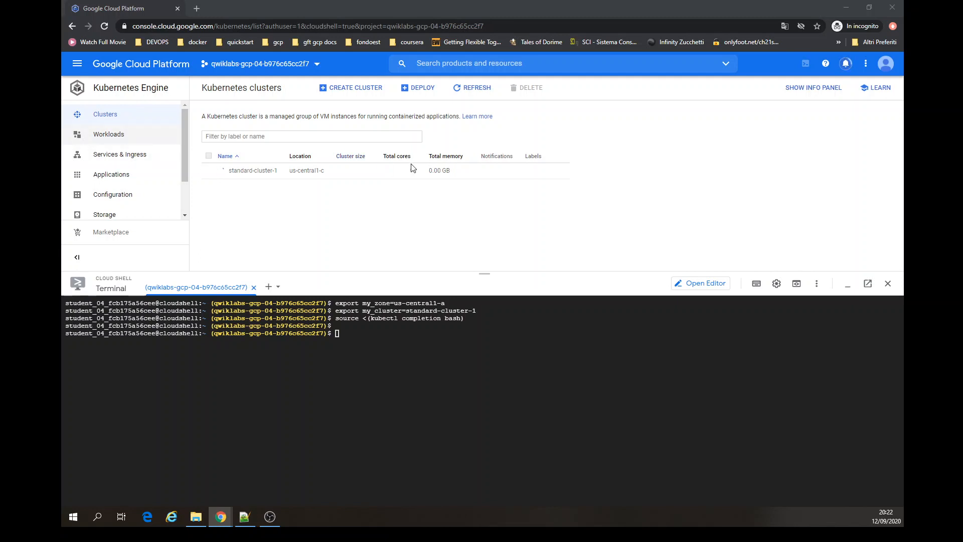
pyautogui.click(470, 97)
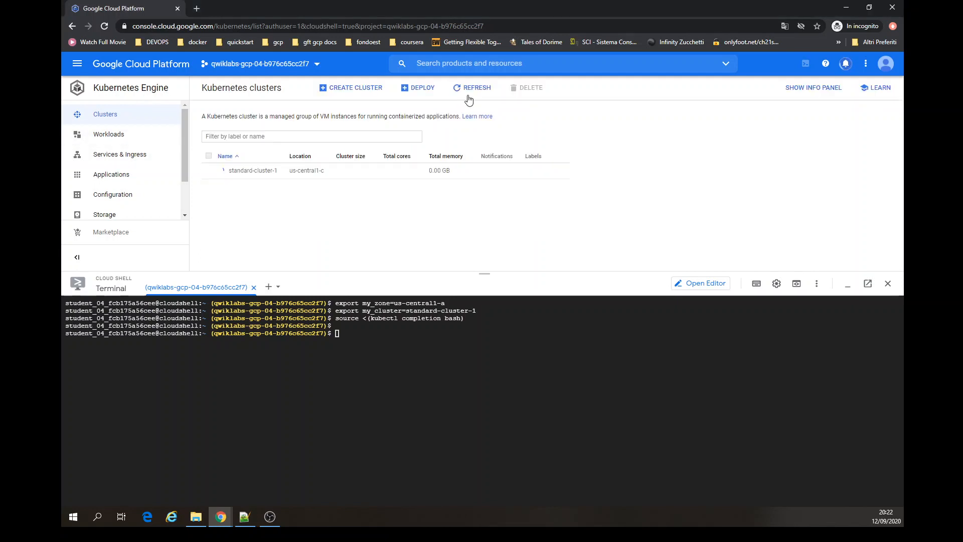
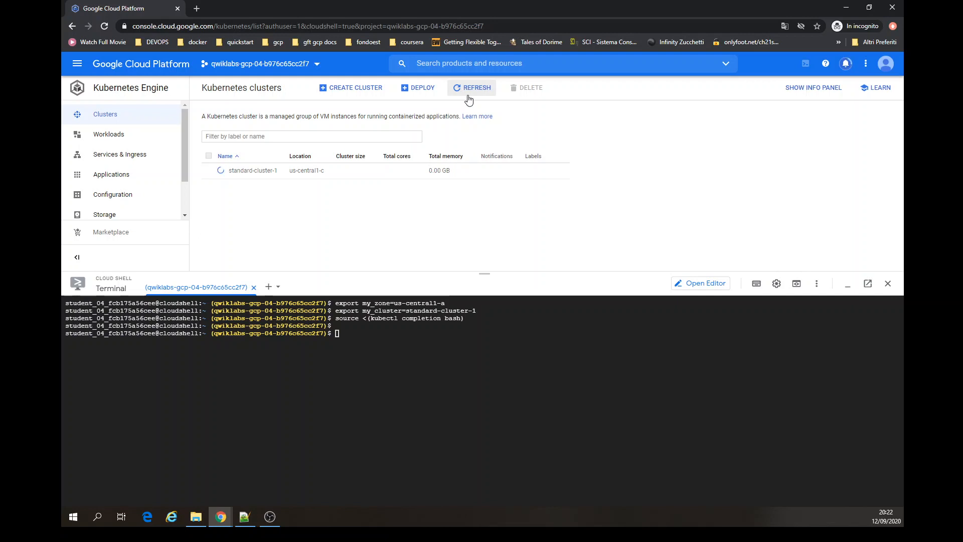
# - Refresh the Kubernetes clusters list repeatedly while standard-cluster-1 provisions
pyautogui.click(468, 99)
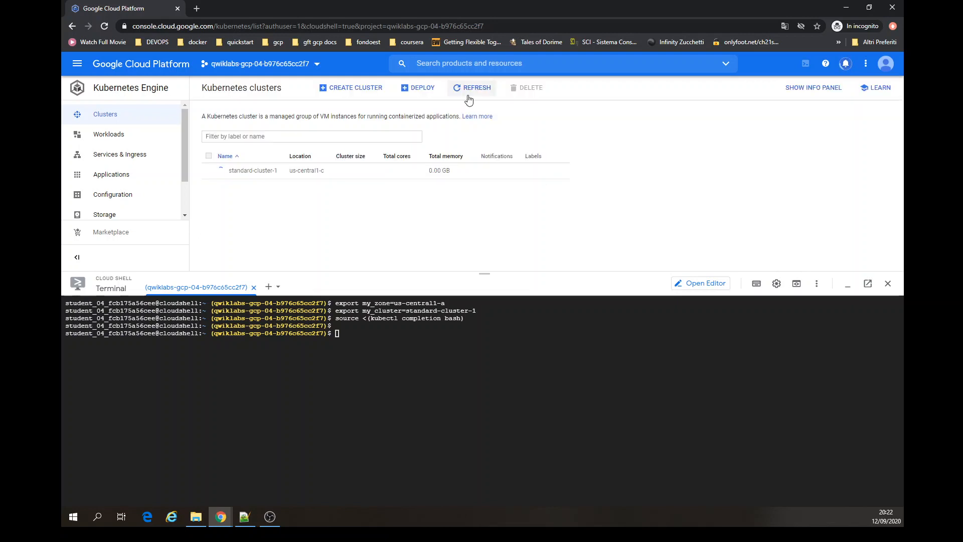
pyautogui.click(468, 98)
pyautogui.click(468, 99)
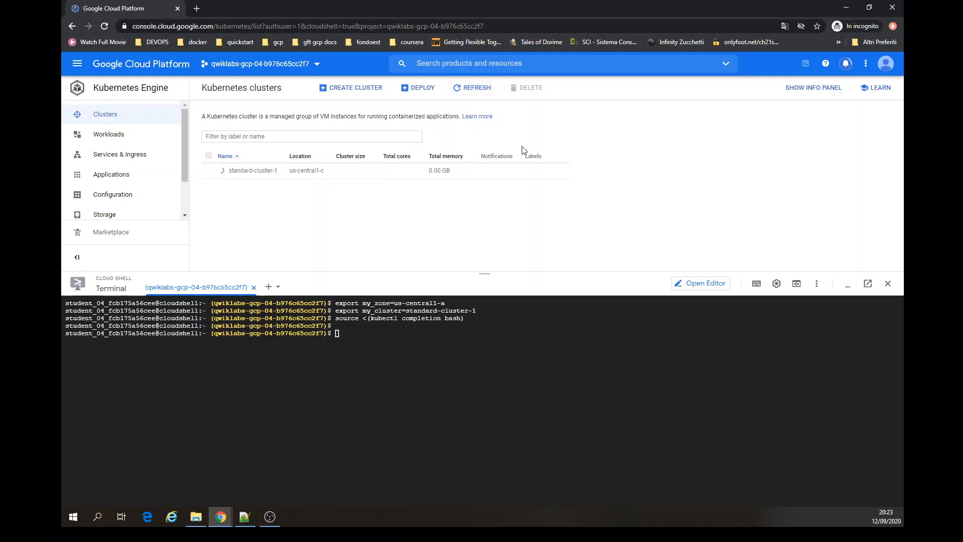
pyautogui.click(473, 89)
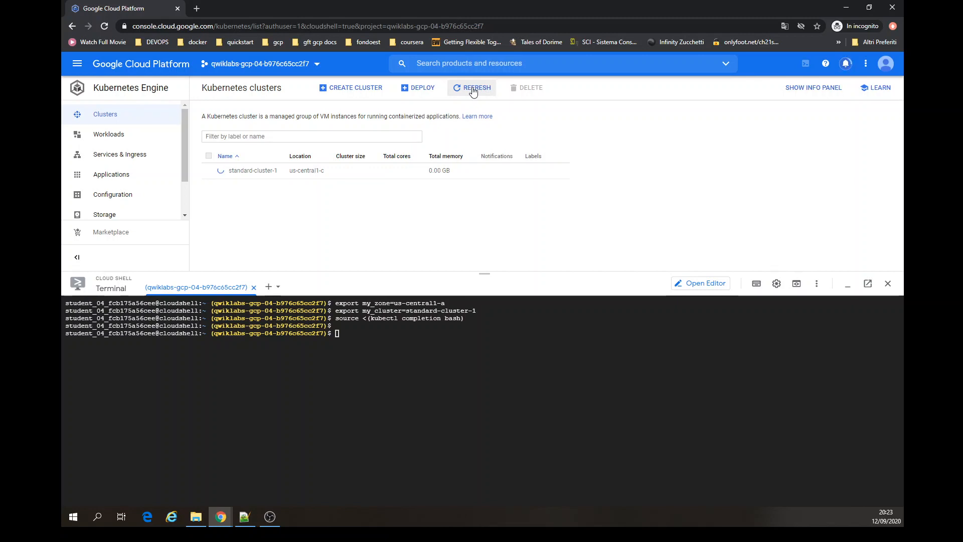
pyautogui.click(472, 89)
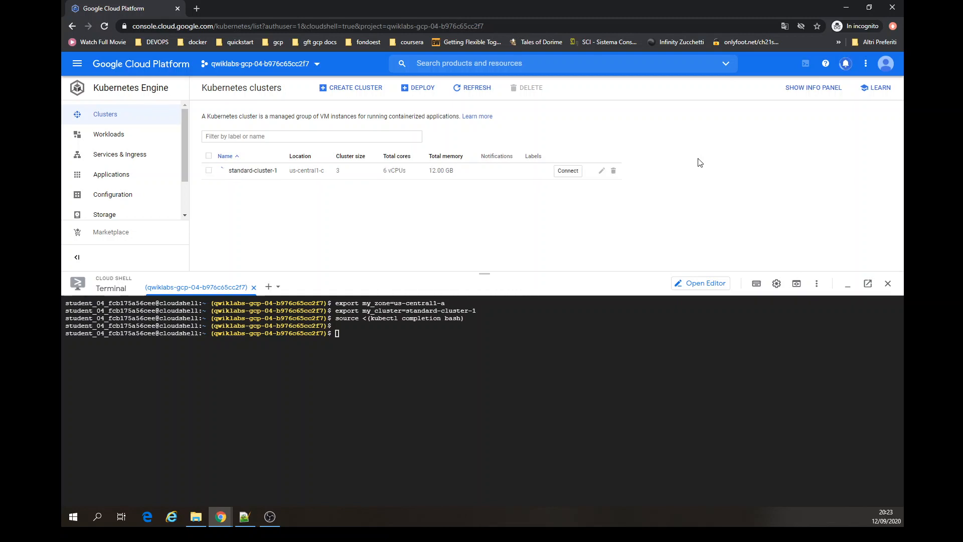
pyautogui.click(470, 91)
# - Fetch credentials for standard-cluster-1 in Cloud Shell using the cluster's connect command
pyautogui.click(567, 172)
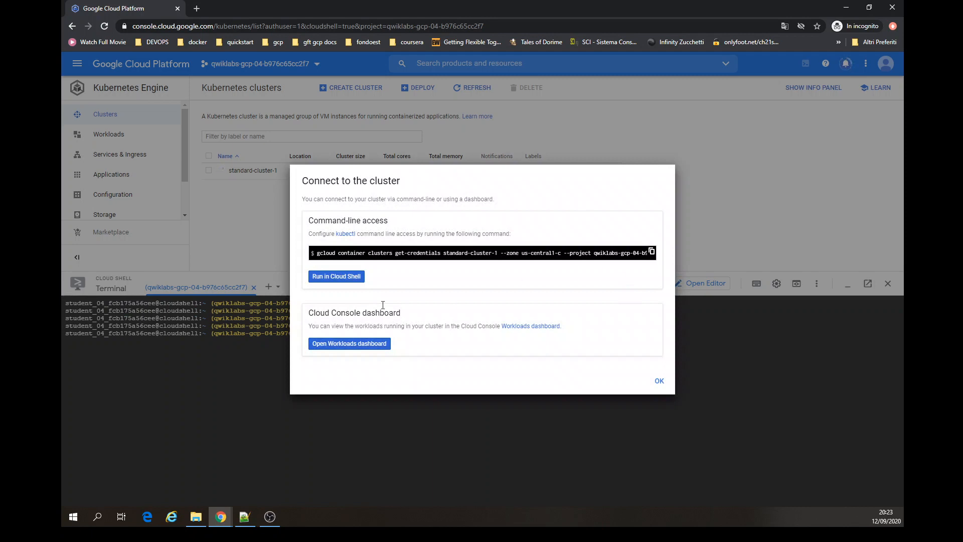
pyautogui.click(335, 276)
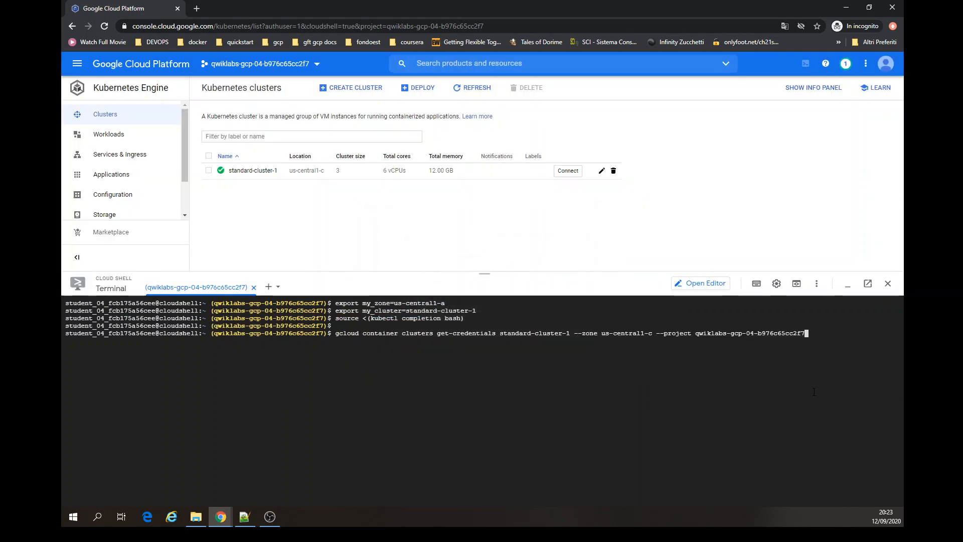
pyautogui.press('Return')
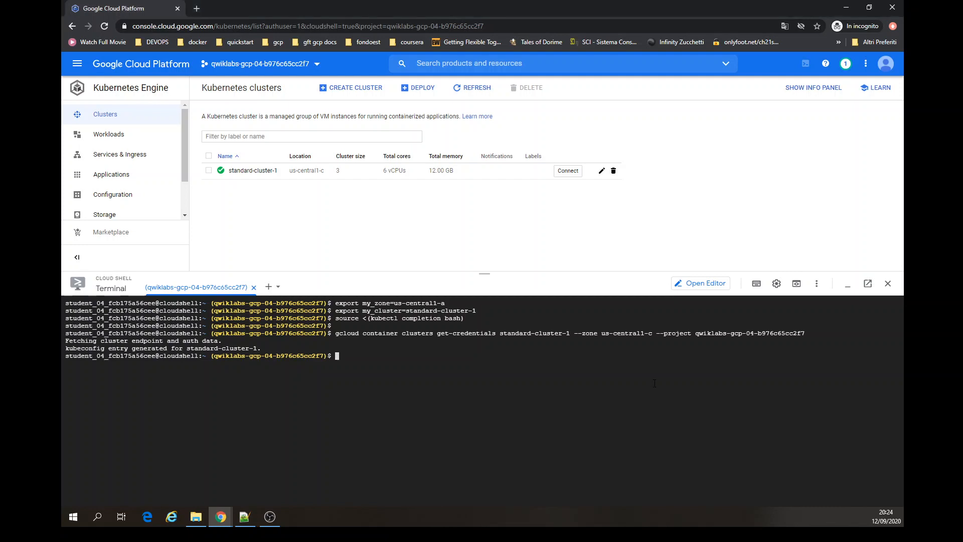
# - Clear the terminal and list the cluster's pods with kubectl get pods
pyautogui.hotkey('ctrl', 'l')
pyautogui.write('kubec')
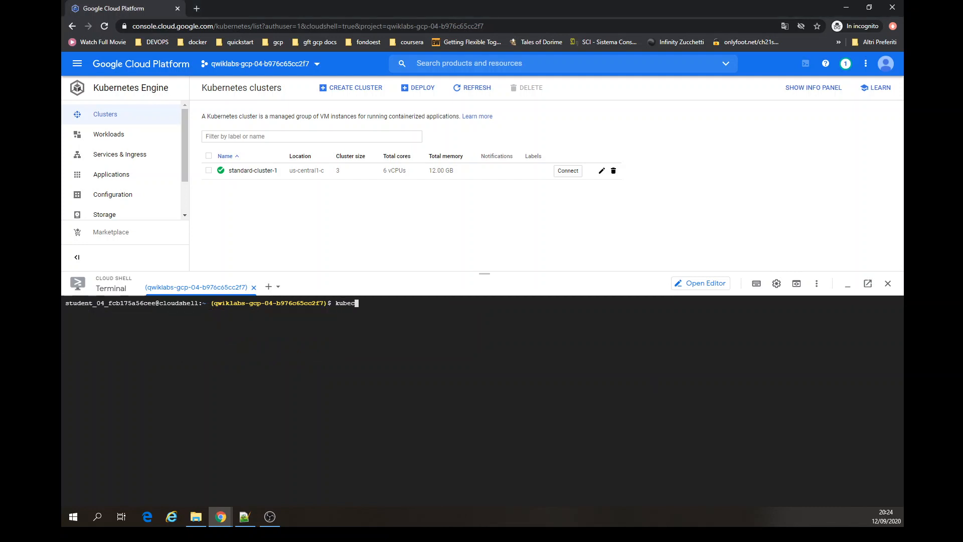
pyautogui.write('tl get pods')
pyautogui.press('Return')
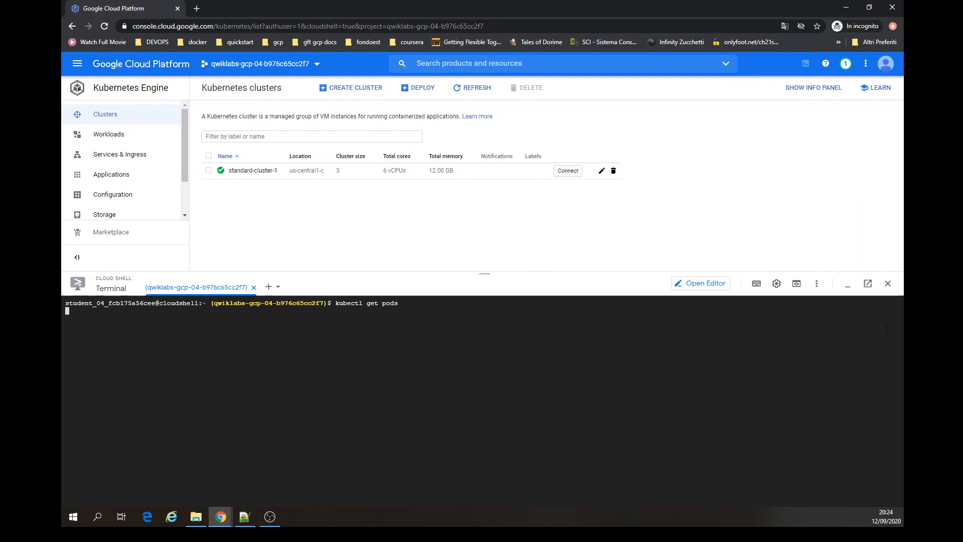
# - Clone the GoogleCloudPlatform training-data-analyst repository from GitHub into Cloud Shell
pyautogui.moveTo(497, 274); pyautogui.dragTo(496, 197)
pyautogui.write('git clone https://github.com/GoogleCloudPlatform/training-data-analyst')
pyautogui.press('Return')
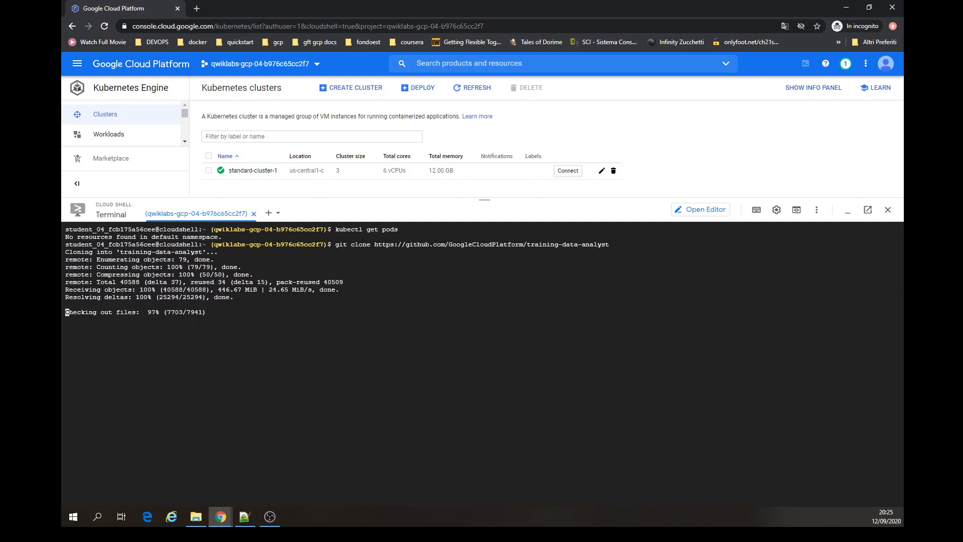
pyautogui.press('Return')
pyautogui.press('Return')
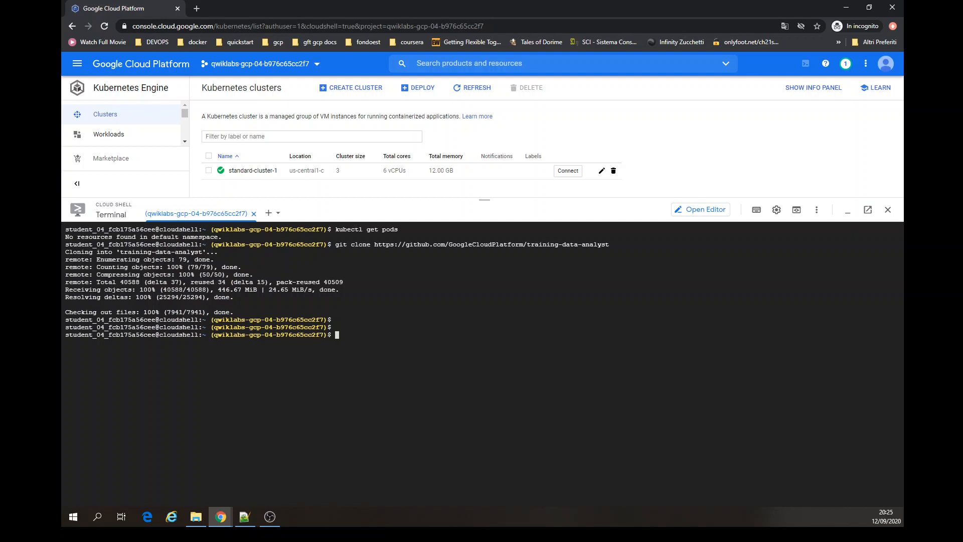
# - Create a symbolic link ~/ak8s pointing to ~/training-data-analyst/courses/ak8s/v1.1, then clear the terminal
pyautogui.hotkey('ctrl', 'l')
pyautogui.write('ln -s ~/training-data-analyst/courses/ak8s/v1.1 ~/ak8s')
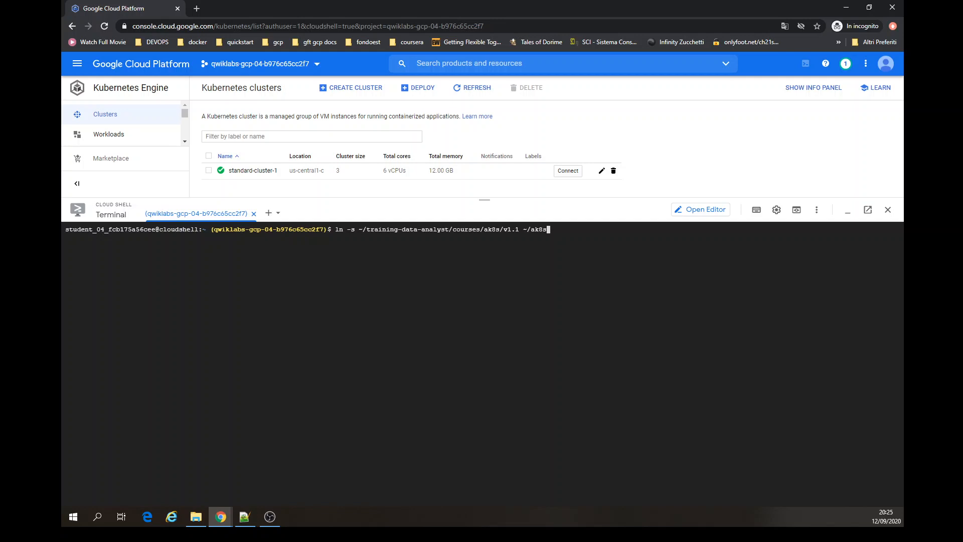
pyautogui.press('Return')
pyautogui.hotkey('ctrl', 'l')
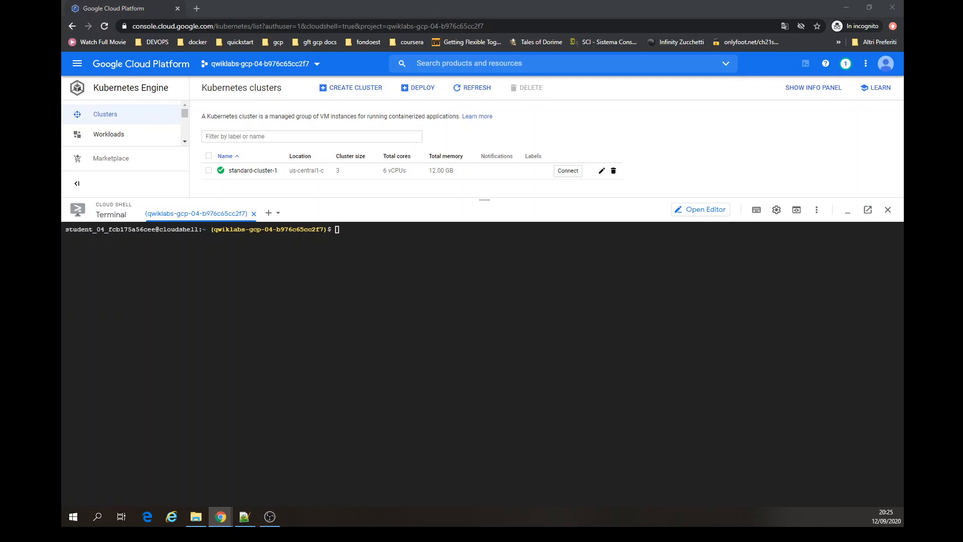
# - Change into the ~/ak8s/Security directory and list its files
pyautogui.click(75, 346)
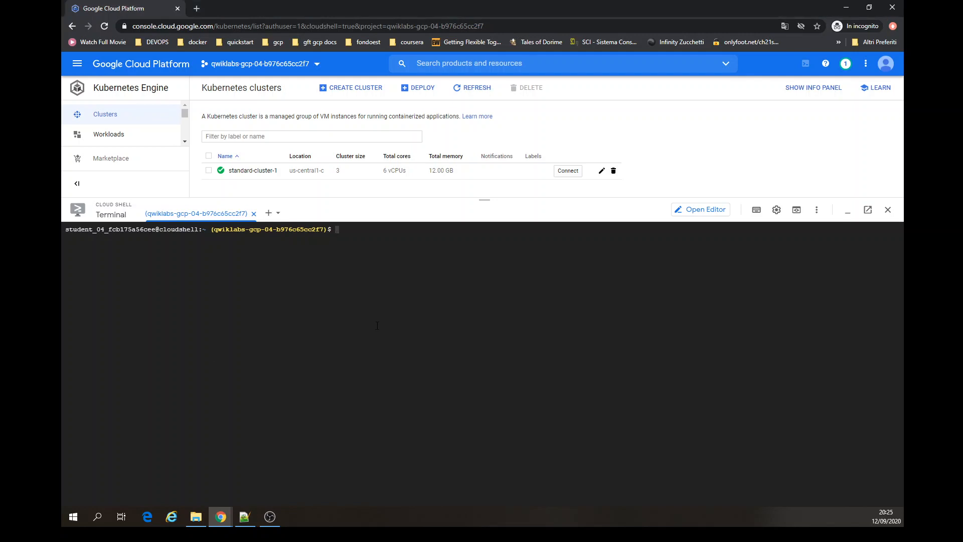
pyautogui.write('cd ~/ak8s/Security/')
pyautogui.press('Return')
pyautogui.press('Return')
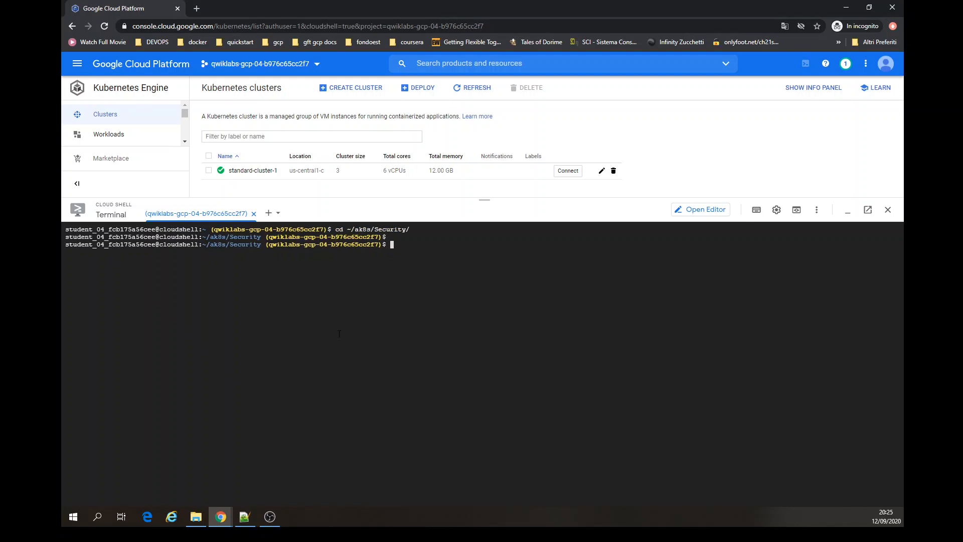
pyautogui.write('ls')
pyautogui.press('Return')
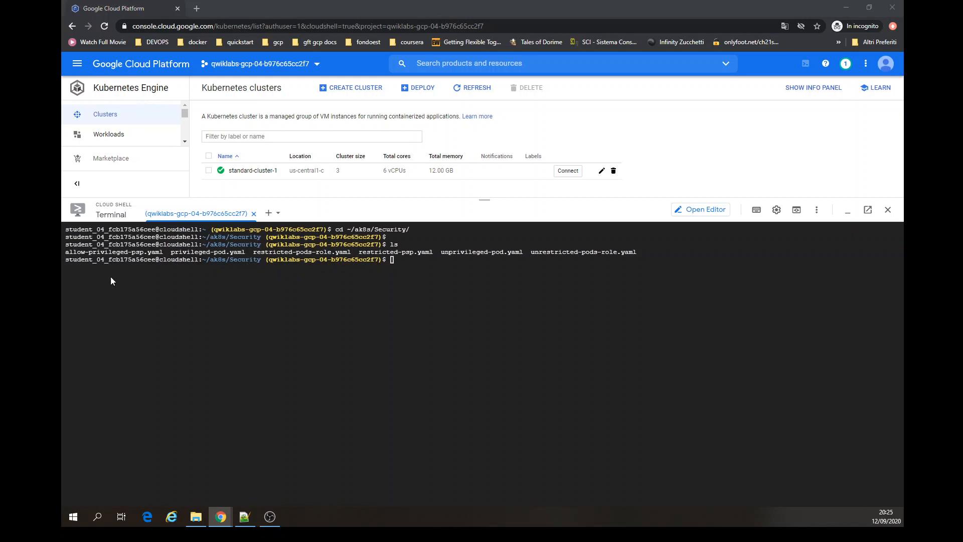
# - Try to apply restricted-psp.yaml to the cluster with kubectl apply
pyautogui.hotkey('alt', 'Tab')
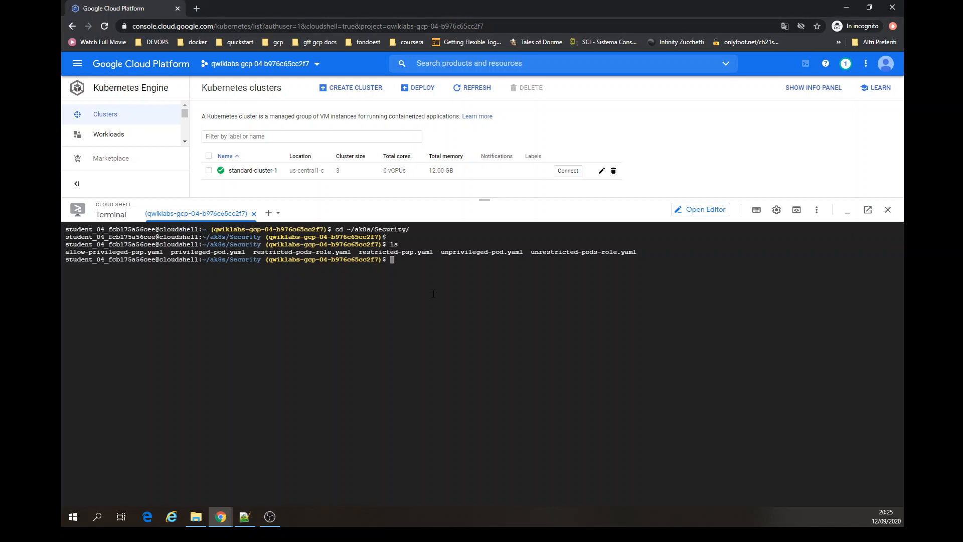
pyautogui.write('kubectl apply -f restricted-psp.yaml')
pyautogui.press('Return')
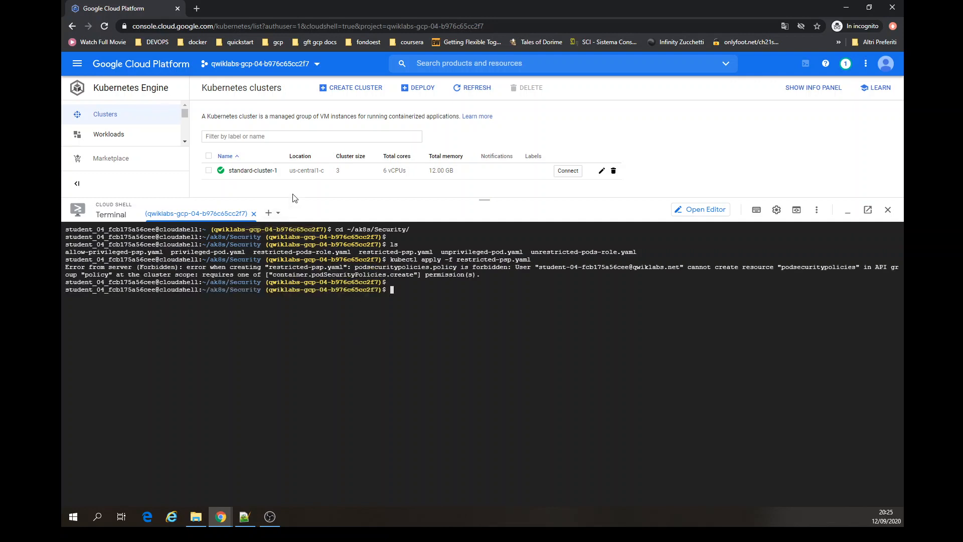
# - Query the restricted-psp pod security policy with kubectl get podsecuritypolicy
pyautogui.moveTo(293, 198); pyautogui.dragTo(294, 225)
pyautogui.moveTo(436, 302); pyautogui.dragTo(477, 304)
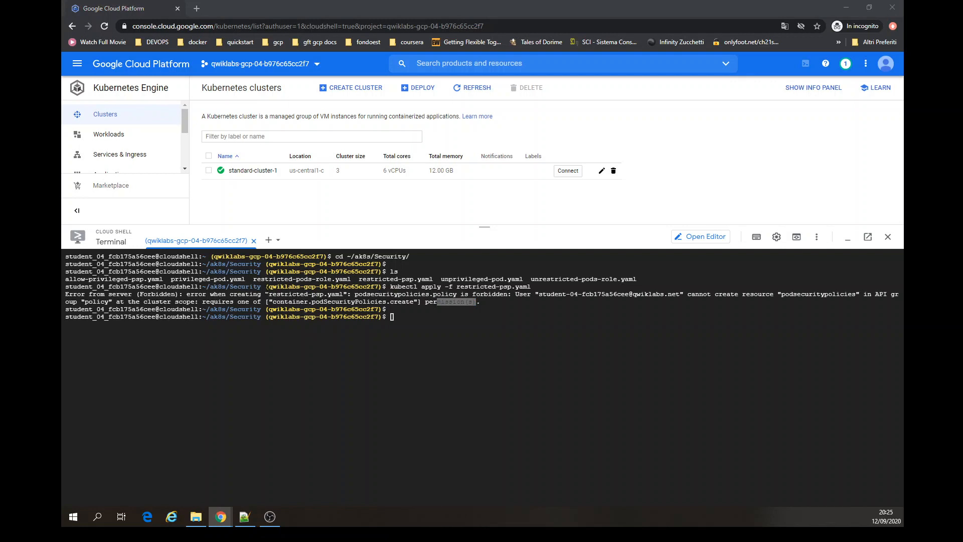
pyautogui.click(477, 356)
pyautogui.write('kubectl get podsecuritypolicy restricted-psp')
pyautogui.press('Return')
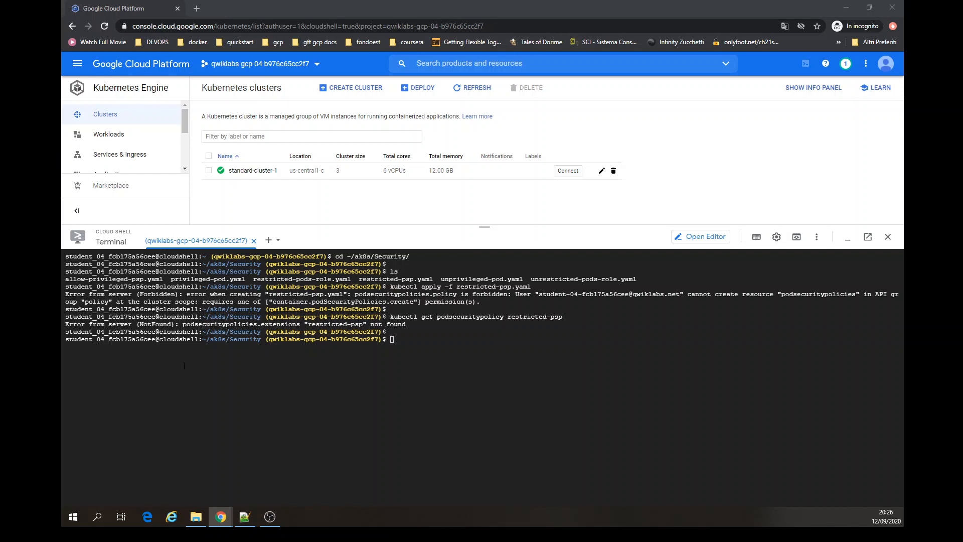
# - Rerun the restricted-psp.yaml apply and the restricted-psp policy query from command history
pyautogui.moveTo(233, 324); pyautogui.dragTo(415, 324)
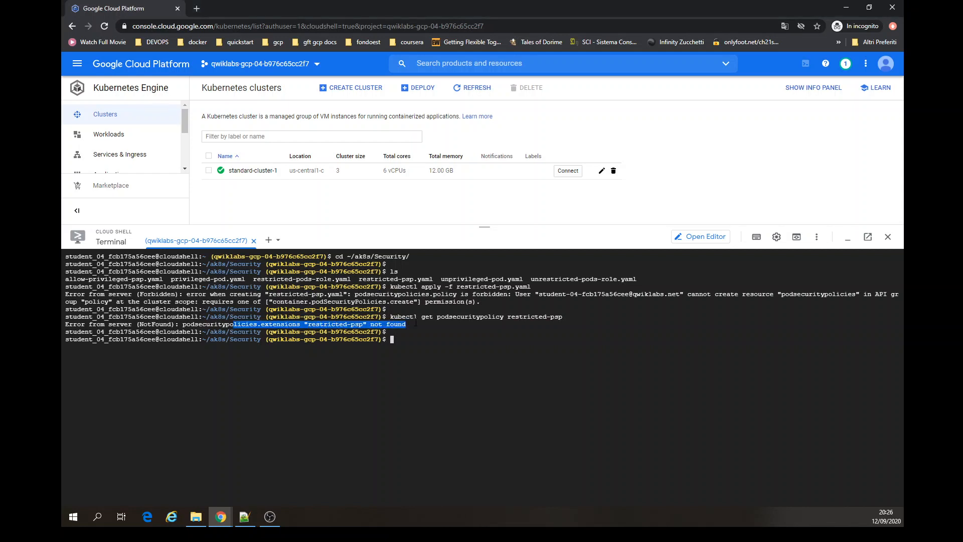
pyautogui.press('Up')
pyautogui.press('Up')
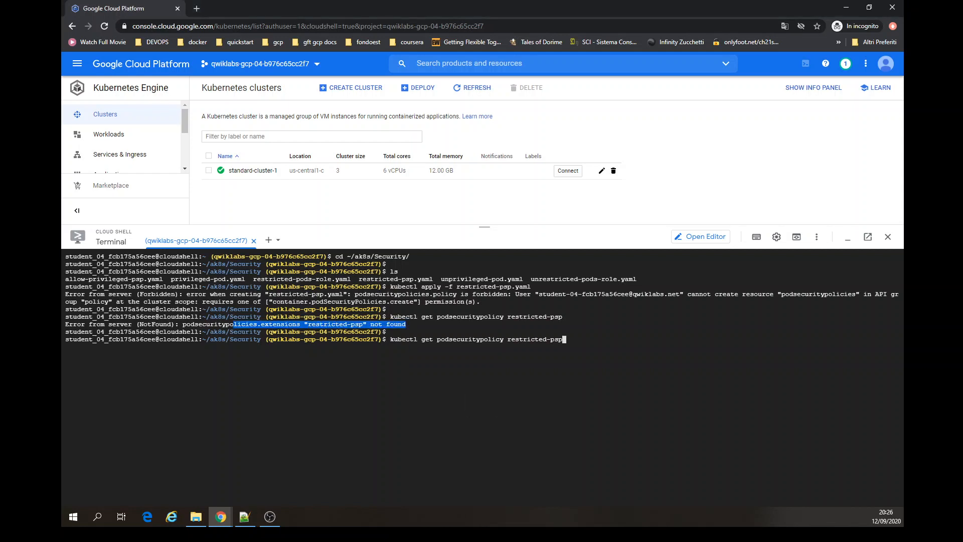
pyautogui.press('Return')
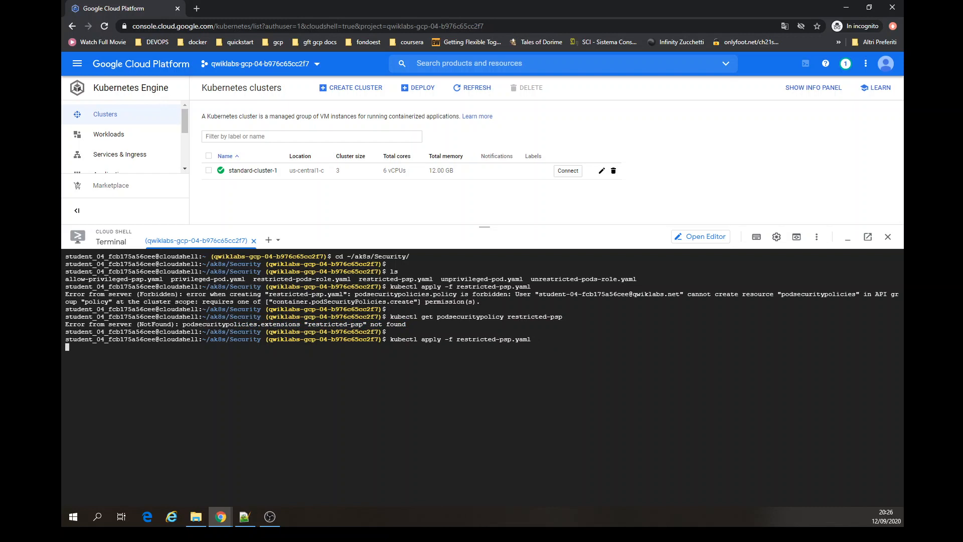
pyautogui.press('Up')
pyautogui.press('Up')
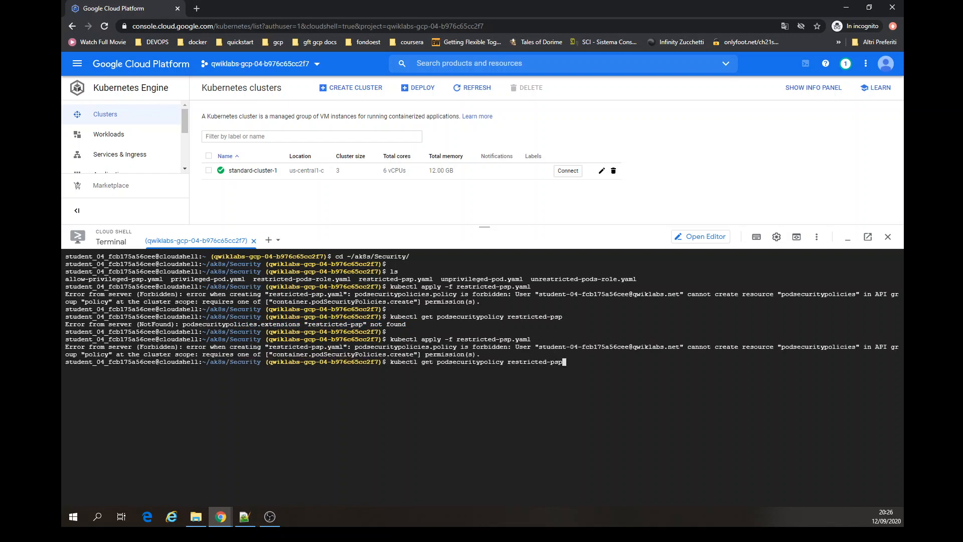
pyautogui.press('Return')
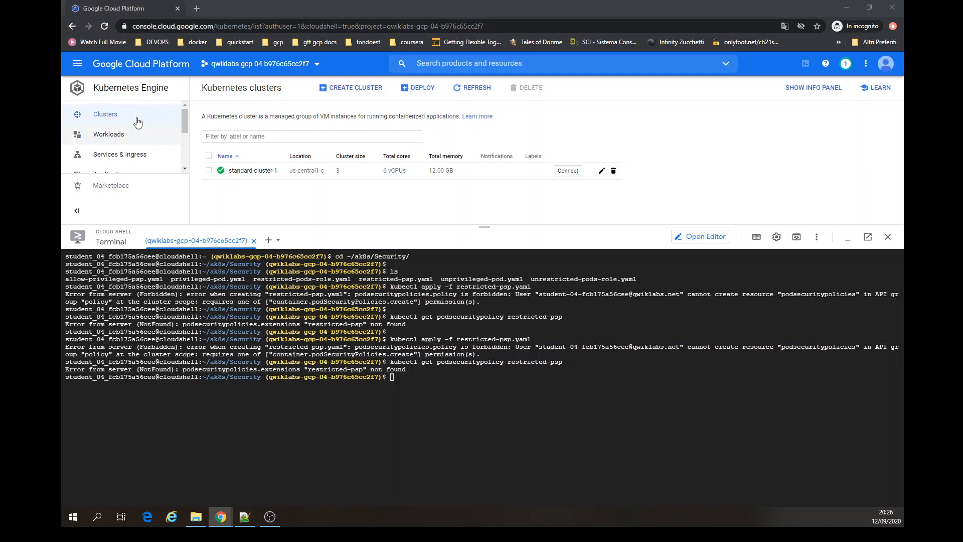
# - Clear the terminal and export USERNAME_1_EMAIL set to the active gcloud account
pyautogui.moveTo(454, 226); pyautogui.dragTo(462, 283)
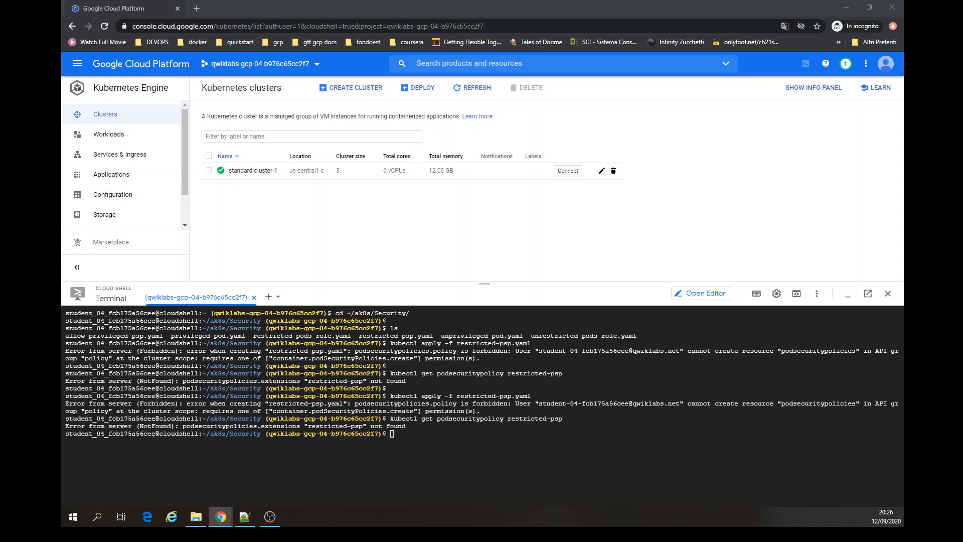
pyautogui.click(557, 446)
pyautogui.hotkey('ctrl', 'l')
pyautogui.hotkey('ctrl', 'v')
pyautogui.press('Return')
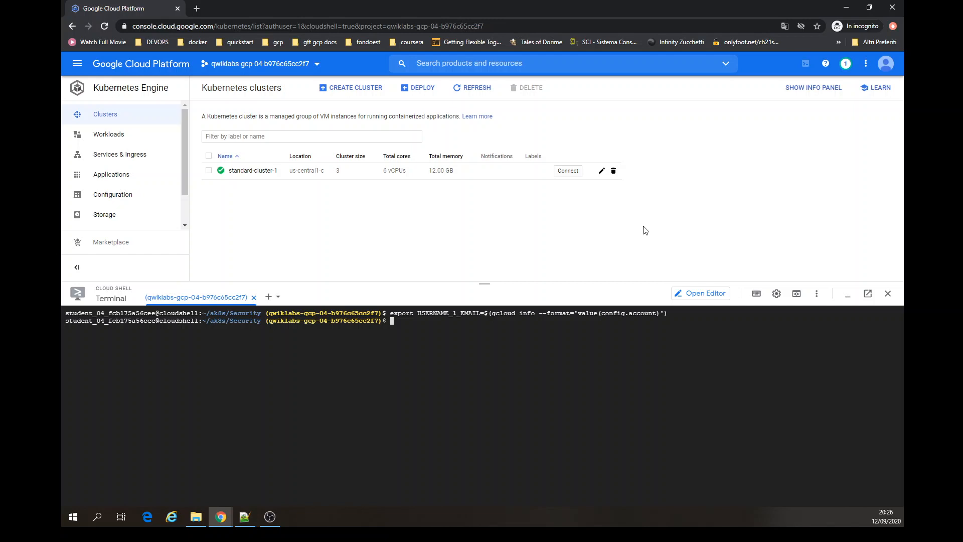
# - Try to create cluster-admin-binding granting the cluster-admin role to $USERNAME_1_EMAIL
pyautogui.click(889, 65)
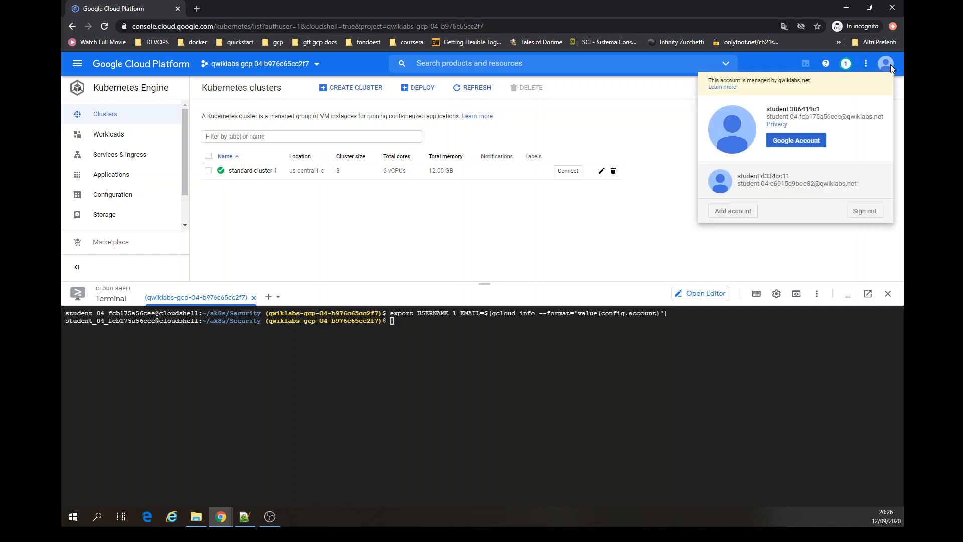
pyautogui.click(636, 268)
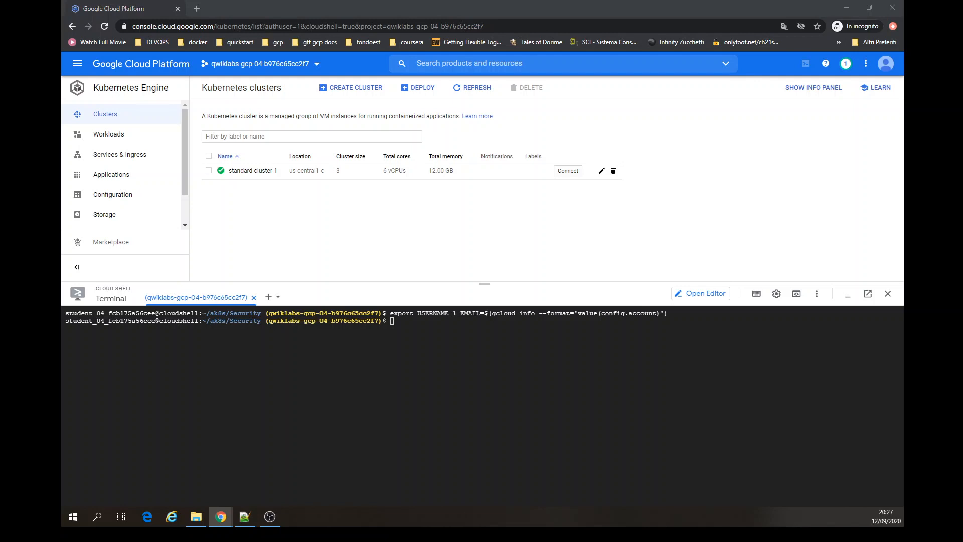
pyautogui.click(403, 340)
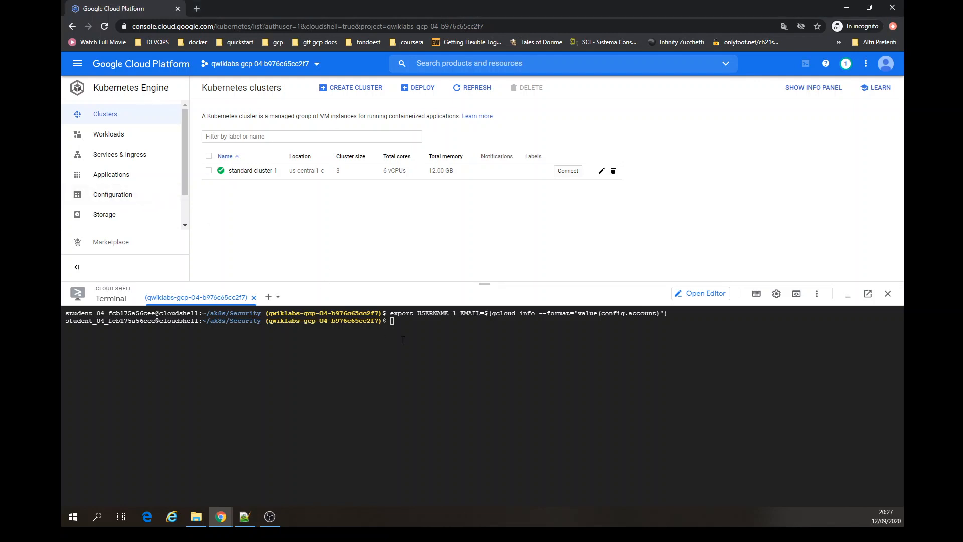
pyautogui.hotkey('ctrl', 'v')
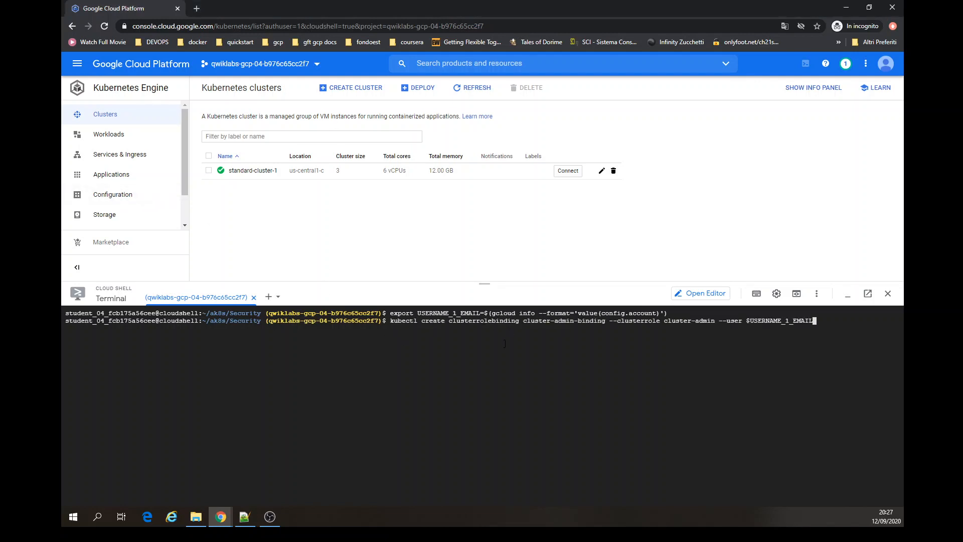
pyautogui.press('Return')
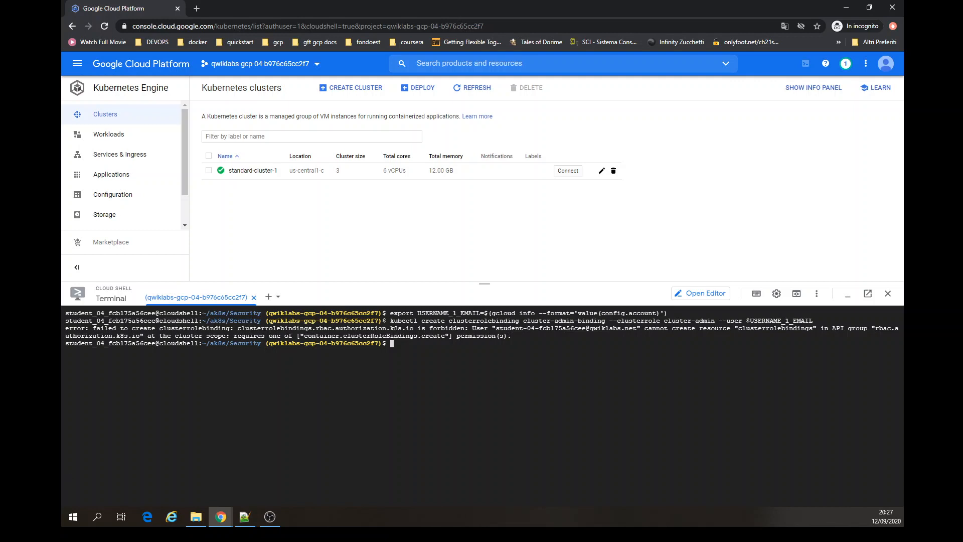
# - Try to apply restricted-pods-role.yaml to the cluster with kubectl apply
pyautogui.hotkey('alt', 'Tab')
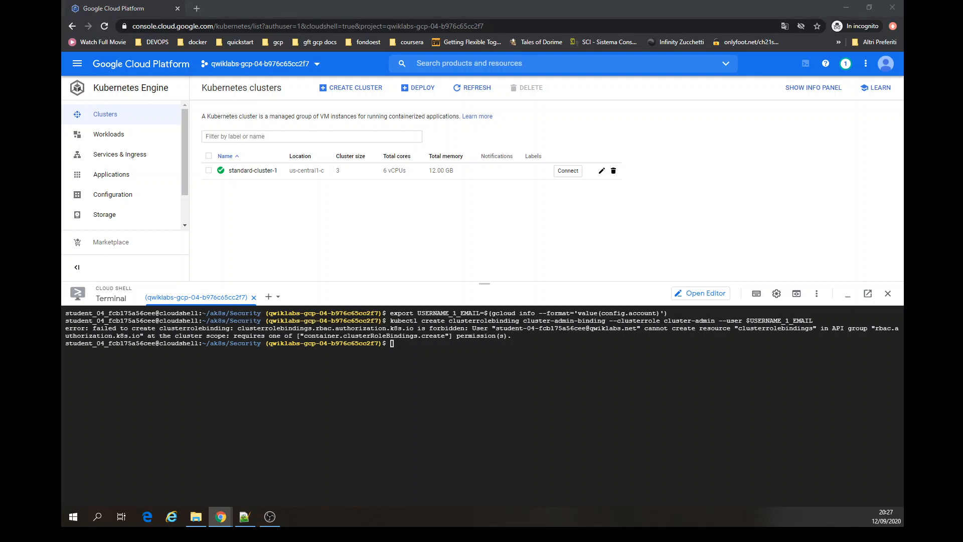
pyautogui.click(583, 363)
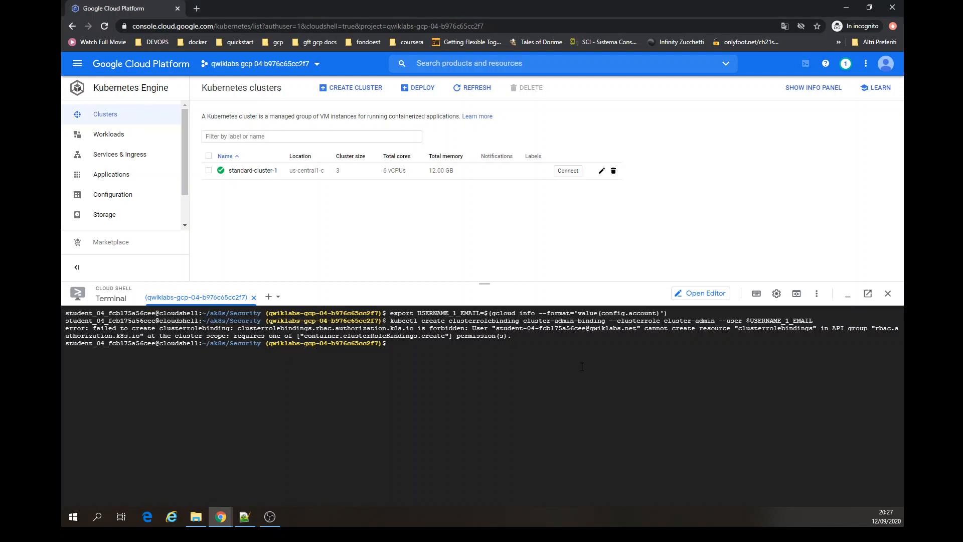
pyautogui.hotkey('ctrl', 'v')
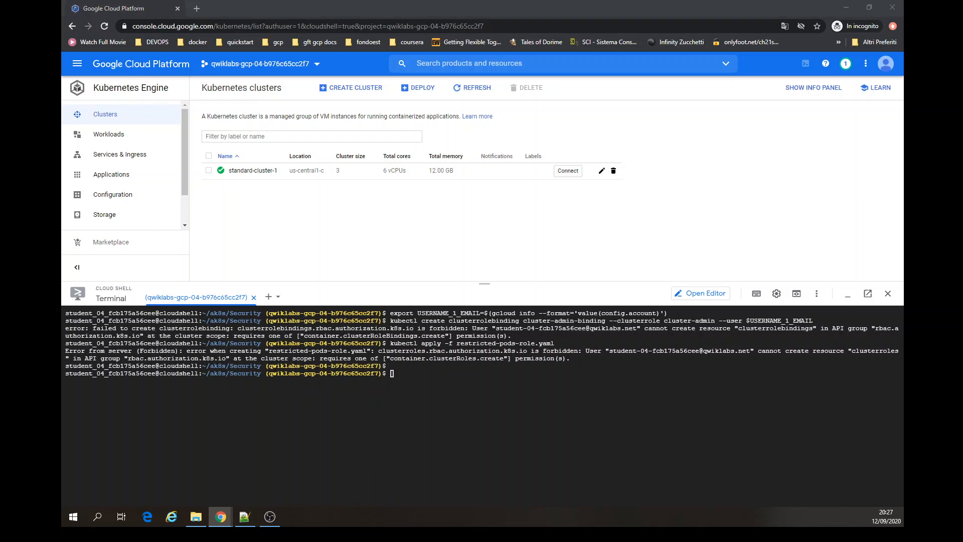
# - Query the restricted-pods-role cluster role with kubectl get clusterrole
pyautogui.click(606, 428)
pyautogui.hotkey('ctrl', 'v')
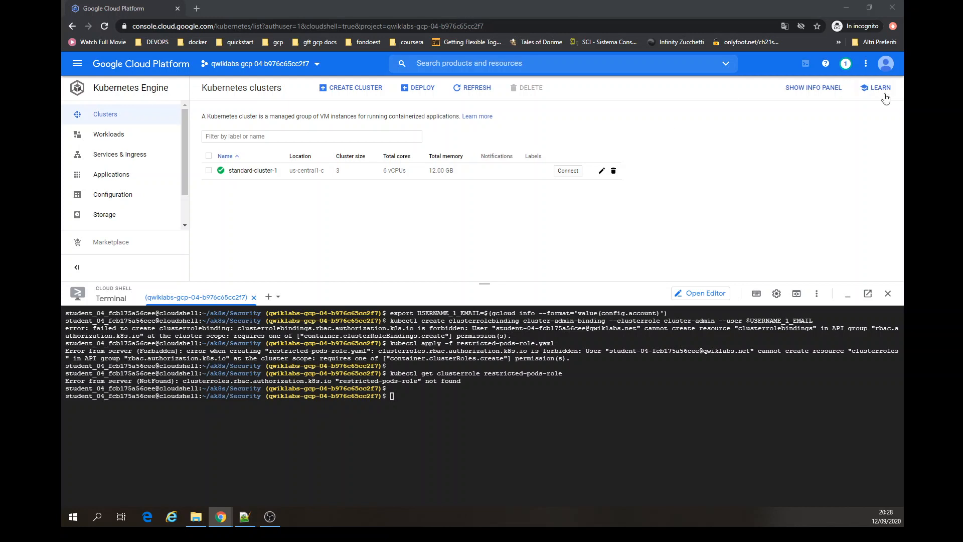
# - Switch the console to the second student account and close the original account's tab, leaving the site
pyautogui.click(886, 63)
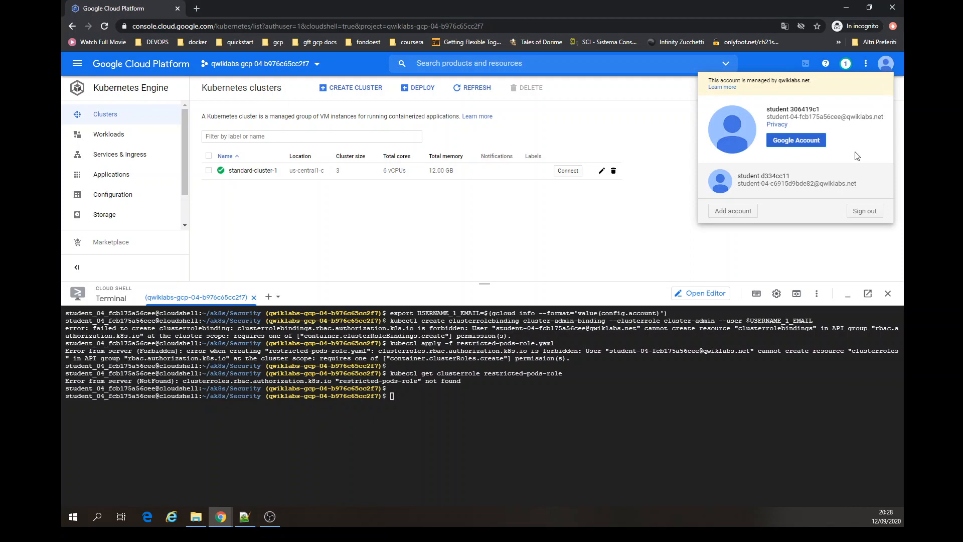
pyautogui.click(828, 176)
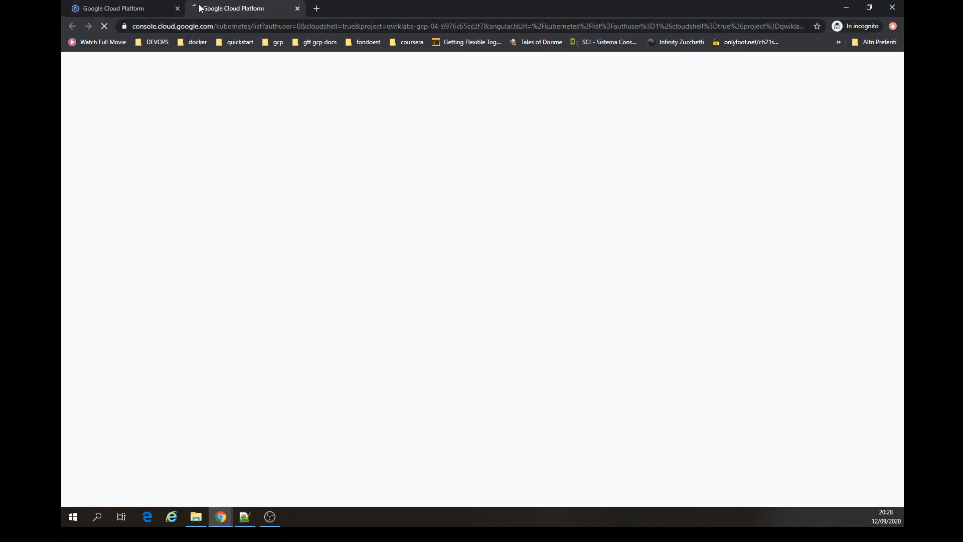
pyautogui.click(178, 8)
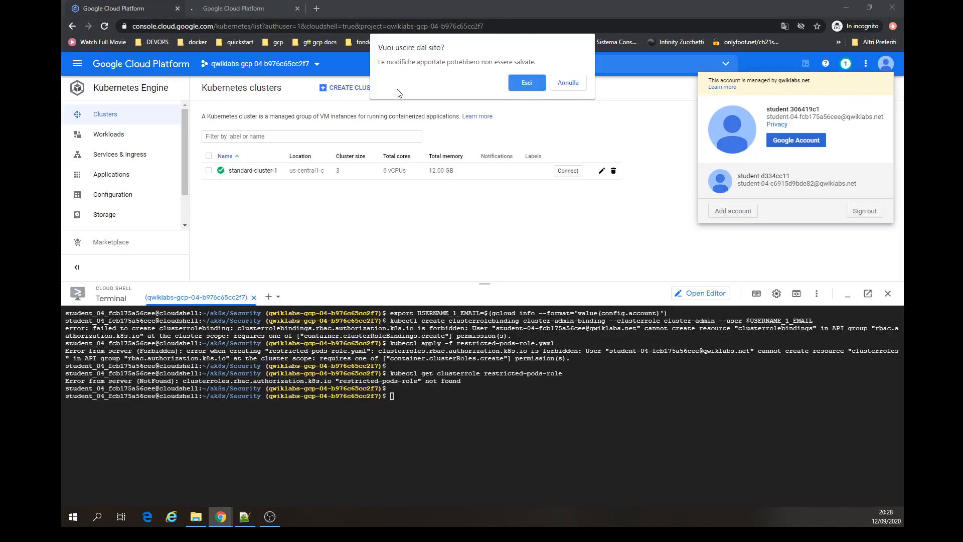
pyautogui.click(527, 85)
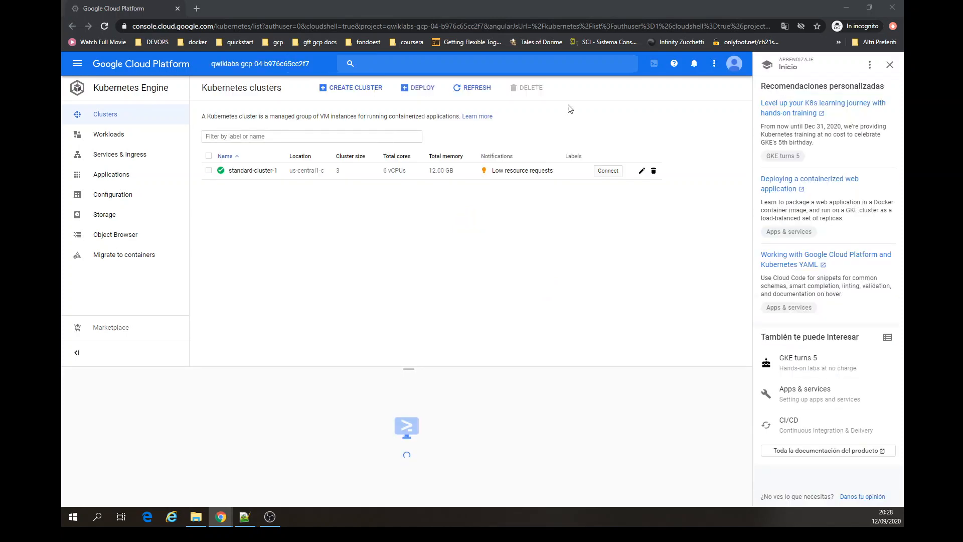
# - Close the Learn panel, dismiss the terminal recovery notice, and clear the leftover text and screen in Cloud Shell
pyautogui.click(889, 67)
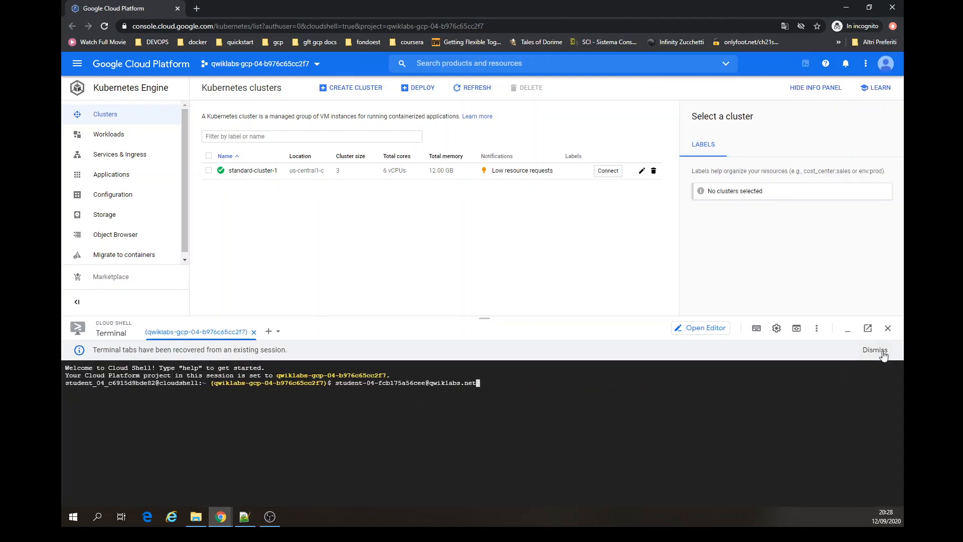
pyautogui.click(881, 353)
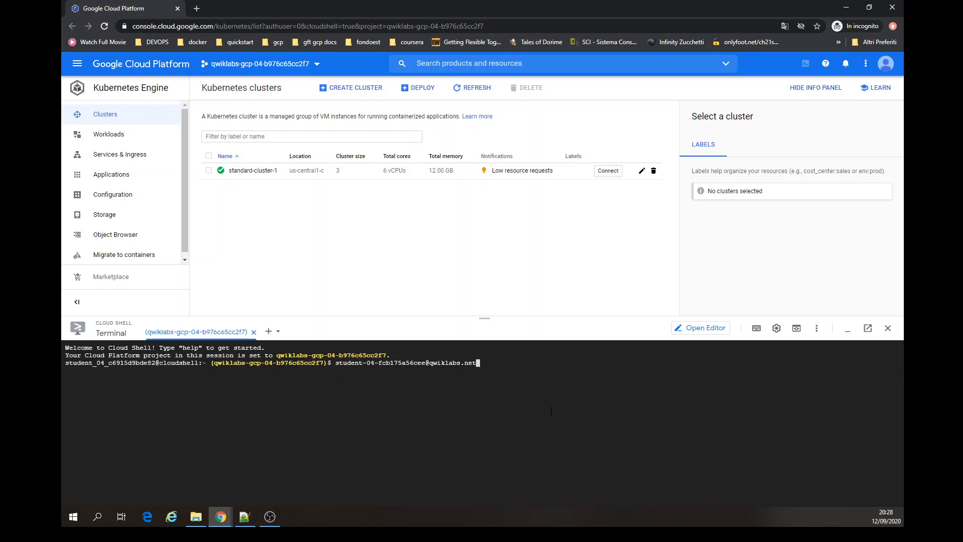
pyautogui.press('BackSpace')
pyautogui.press('BackSpace')
pyautogui.press('BackSpace')
pyautogui.press('BackSpace')
pyautogui.press('BackSpace')
pyautogui.press('BackSpace')
pyautogui.press('BackSpace')
pyautogui.press('BackSpace')
pyautogui.press('BackSpace')
pyautogui.press('BackSpace')
pyautogui.press('BackSpace')
pyautogui.press('BackSpace')
pyautogui.press('BackSpace')
pyautogui.press('BackSpace')
pyautogui.press('BackSpace')
pyautogui.press('BackSpace')
pyautogui.press('BackSpace')
pyautogui.press('BackSpace')
pyautogui.press('BackSpace')
pyautogui.press('BackSpace')
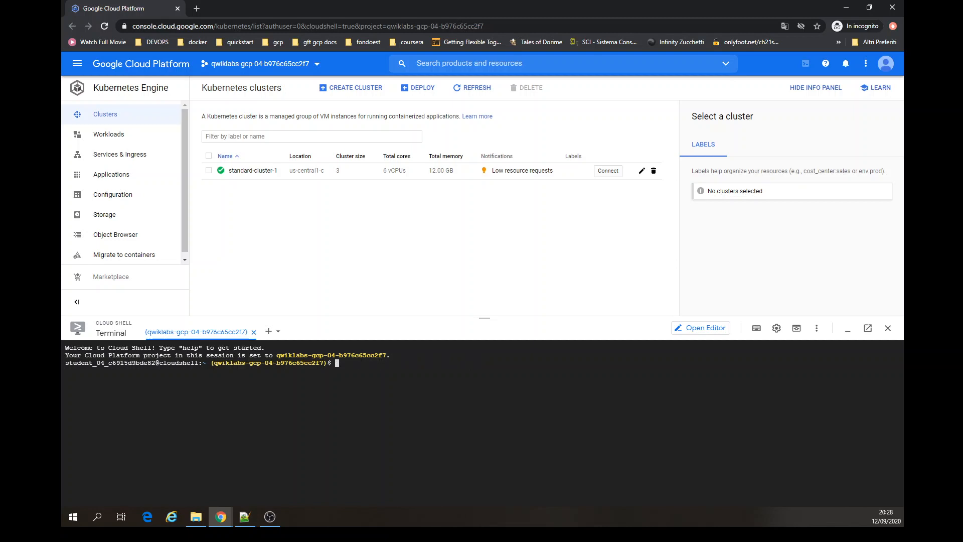
pyautogui.hotkey('ctrl', 'l')
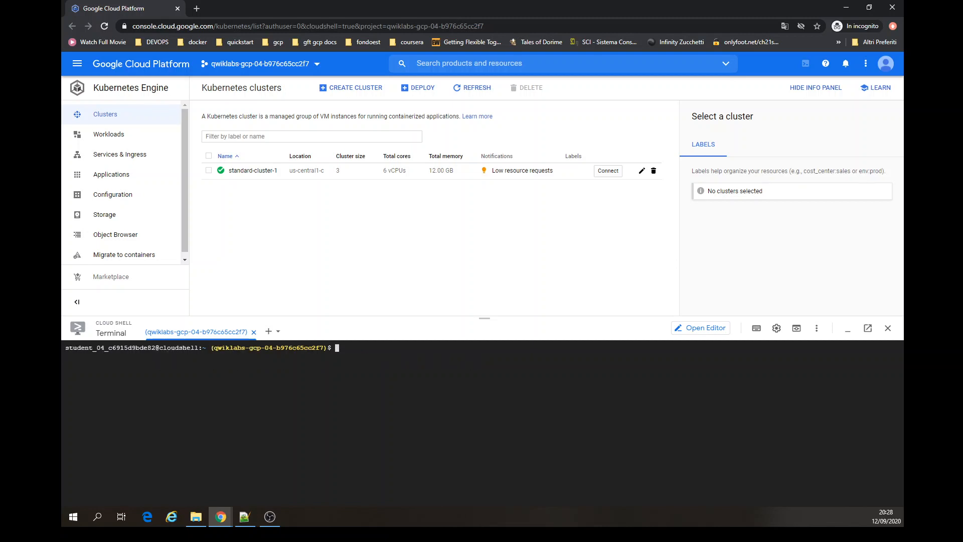
# - Connect to standard-cluster-1 by running its get-credentials command in Cloud Shell
pyautogui.click(608, 170)
pyautogui.click(349, 278)
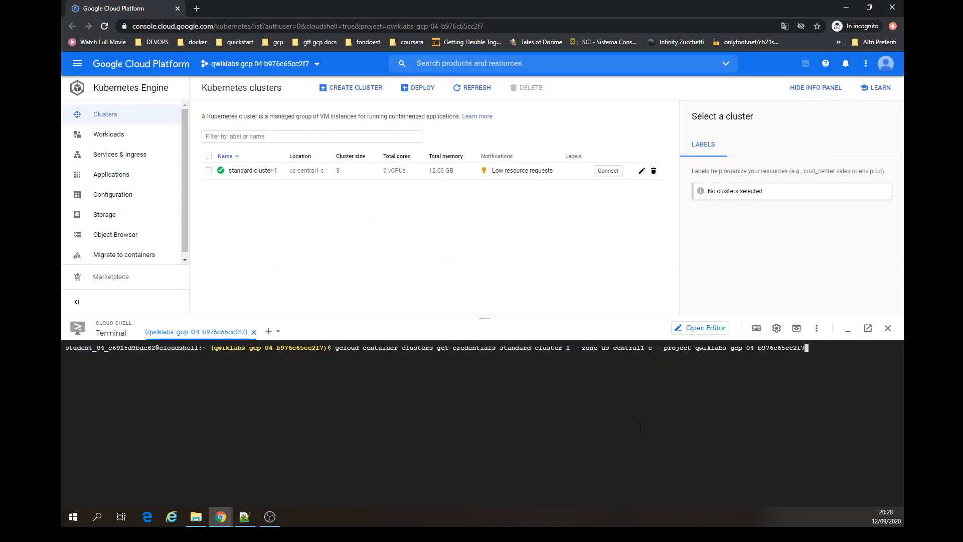
pyautogui.press('Return')
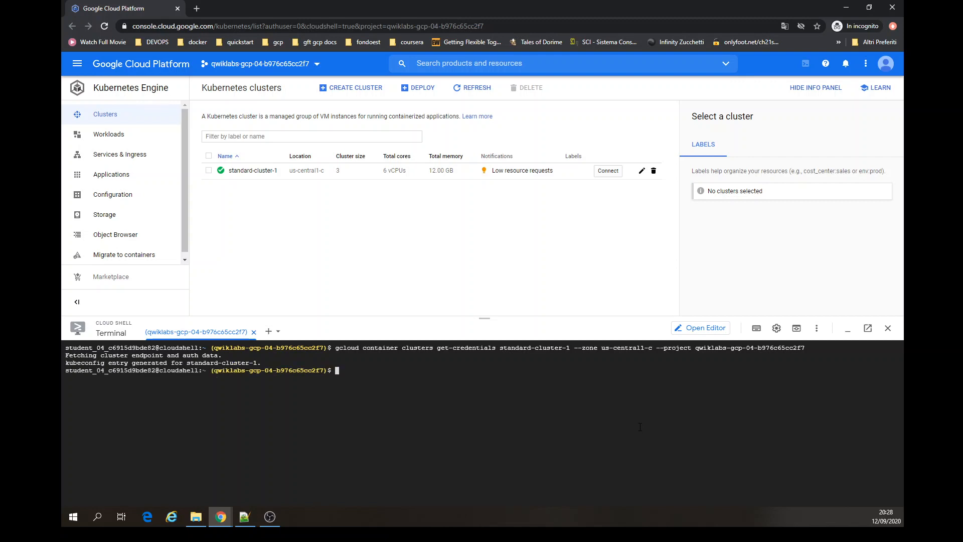
# - Clear the terminal and list the home directory contents with ls
pyautogui.moveTo(600, 317); pyautogui.dragTo(600, 232)
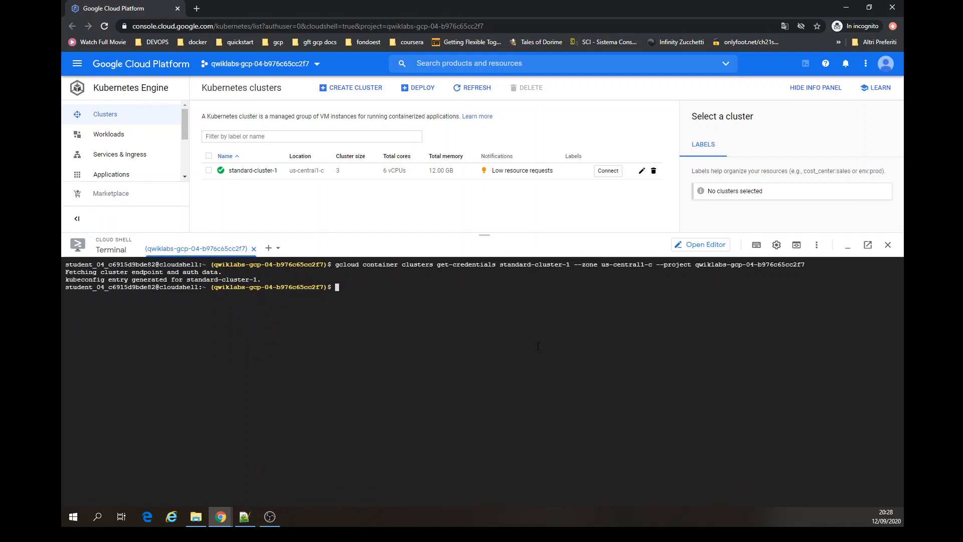
pyautogui.hotkey('ctrl', 'l')
pyautogui.write('ls')
pyautogui.press('Return')
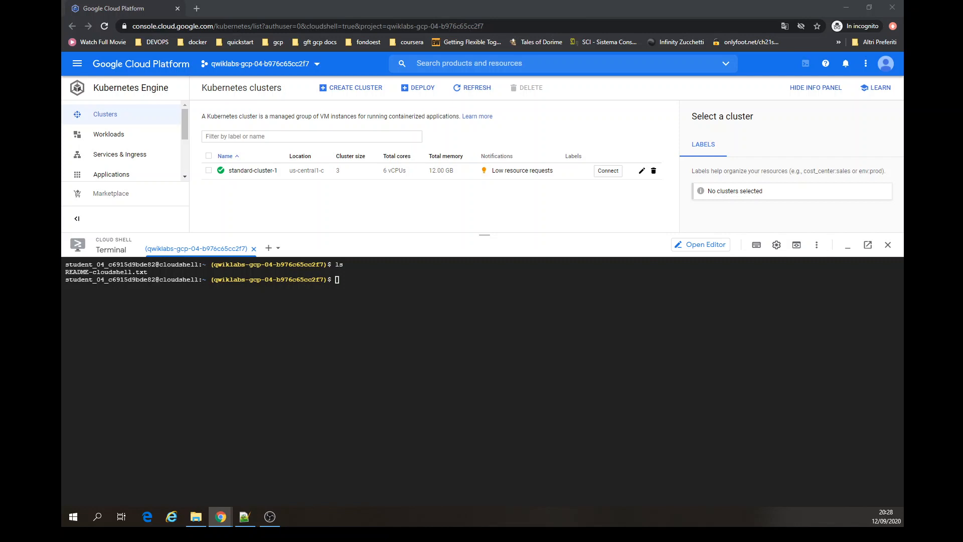
pyautogui.click(395, 328)
pyautogui.write('git clone https://github.com/GoogleCloudPlatform/training-data-analyst')
pyautogui.press('Return')
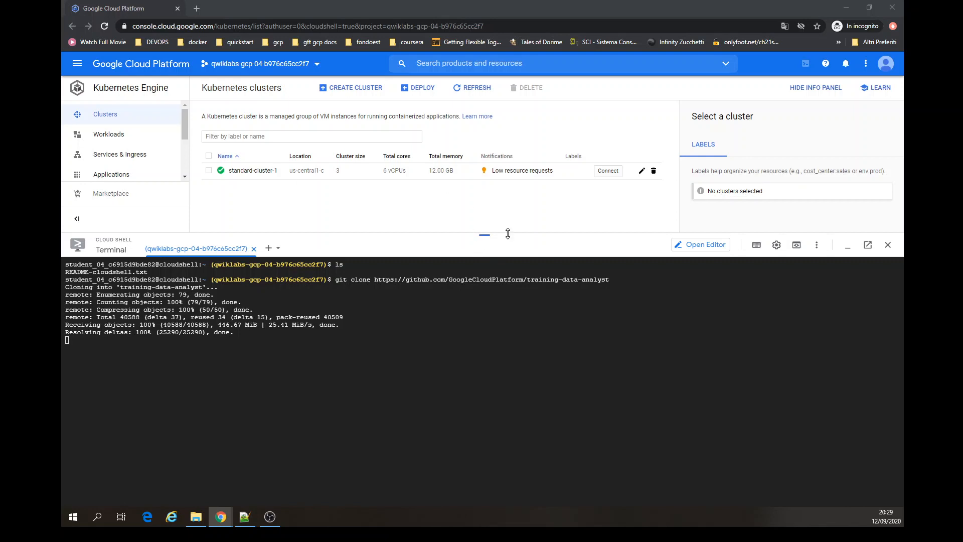
pyautogui.moveTo(508, 233)
pyautogui.mouseDown()
pyautogui.moveTo(509, 196)
pyautogui.moveTo(514, 247)
pyautogui.mouseUp()
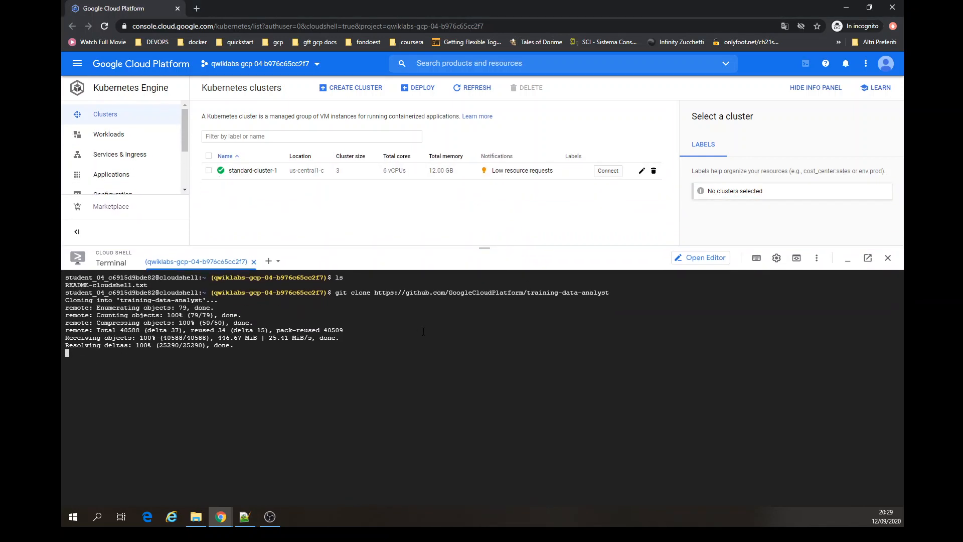
pyautogui.press('Return')
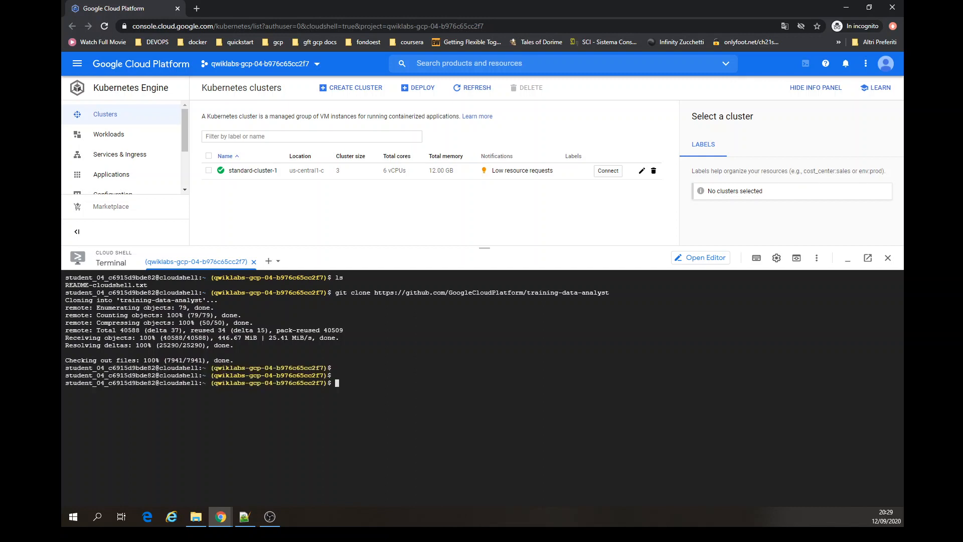
# - Link ~/training-data-analyst/courses/ak8s/v1.1 to ~/ak8s and change into ~/ak8s/Security/
pyautogui.hotkey('ctrl', 'l')
pyautogui.write('ln -s ~/training-data-analyst/courses/ak8s/v1.1 ~/ak8s')
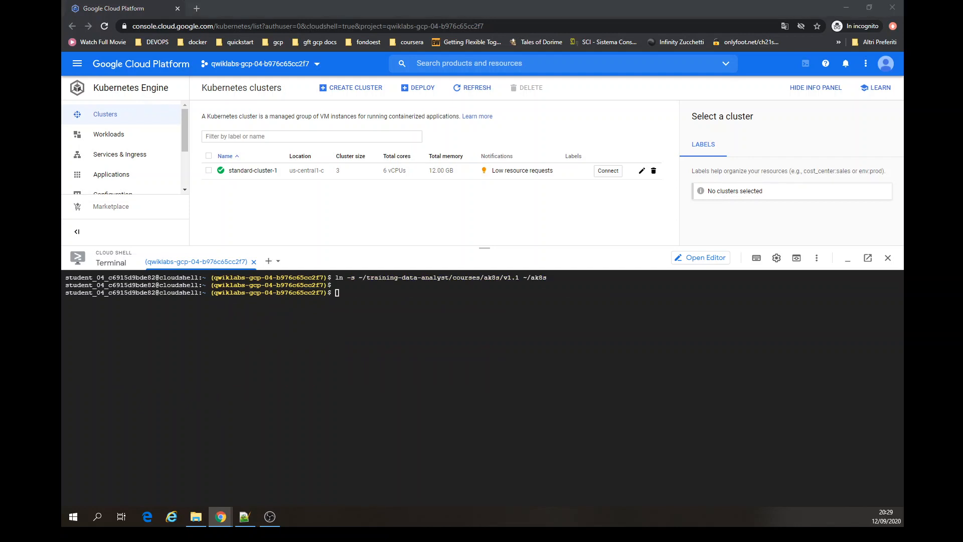
pyautogui.click(456, 378)
pyautogui.write('cd ~/ak8s/Security/')
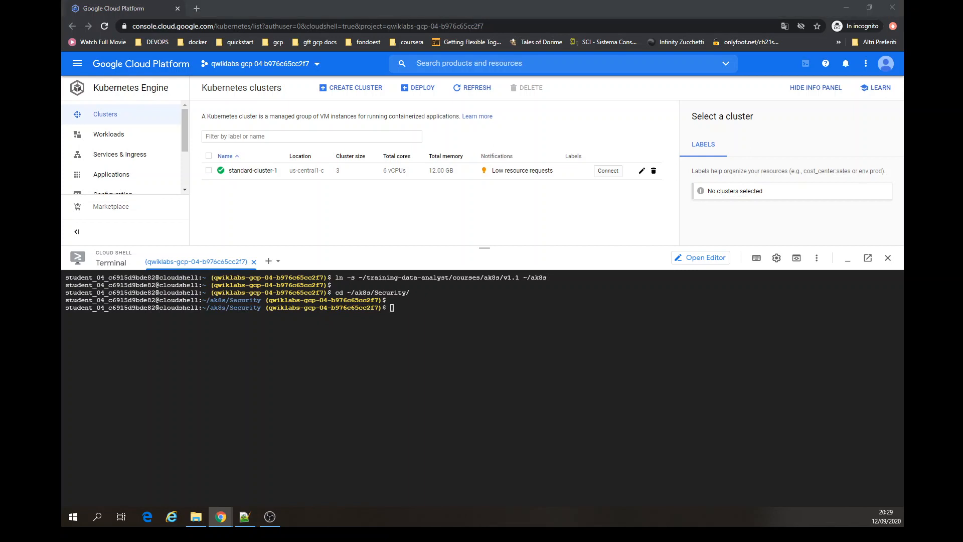
# - Apply restricted-psp.yaml with kubectl and query the restricted-psp pod security policy
pyautogui.click(417, 378)
pyautogui.write('kubectl apply -f restricted-psp.yaml')
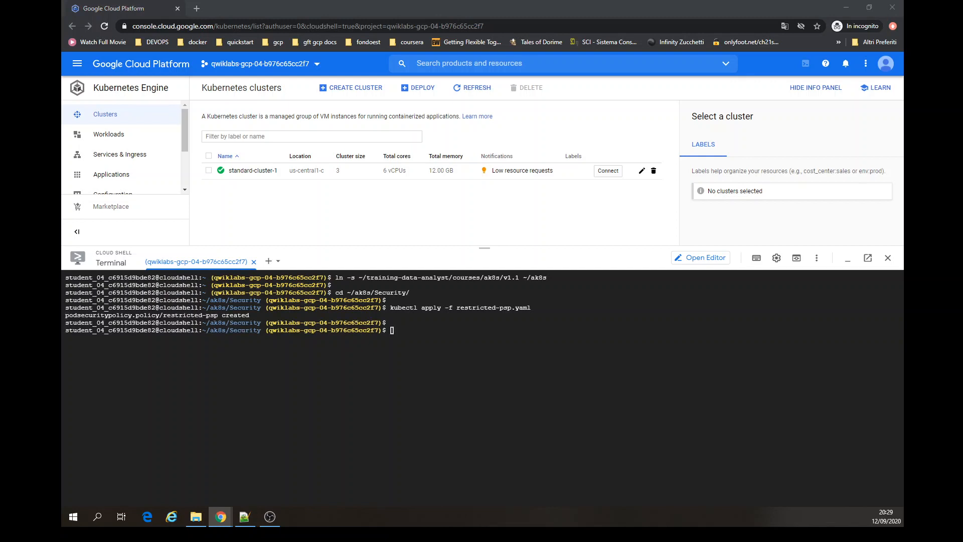
pyautogui.click(391, 378)
pyautogui.write('kubectl get podsecuritypolicy restricted-psp')
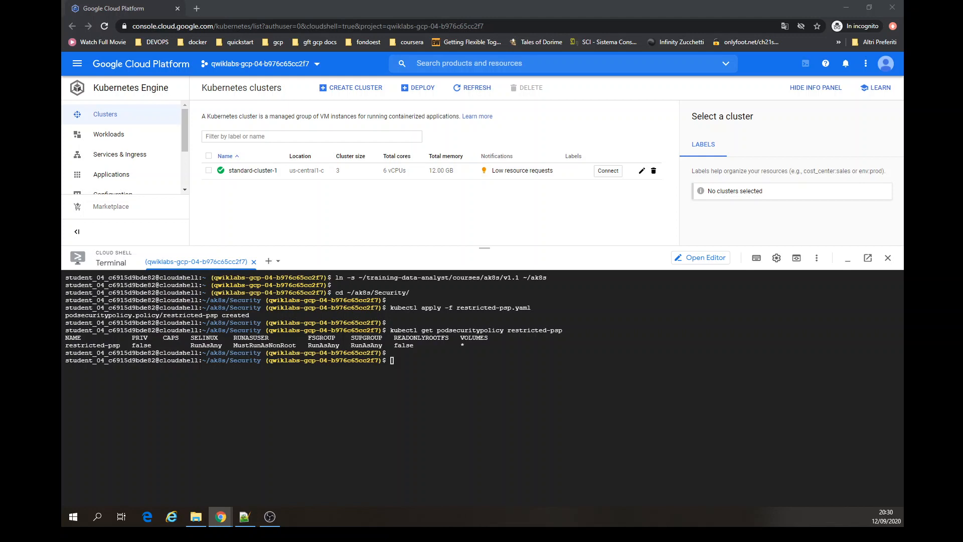
# - Export USERNAME_1_EMAIL set to the active gcloud account
pyautogui.click(416, 411)
pyautogui.write("export USERNAME_1_EMAIL=$(gcloud info --format='value(config.account)')")
pyautogui.press('Return')
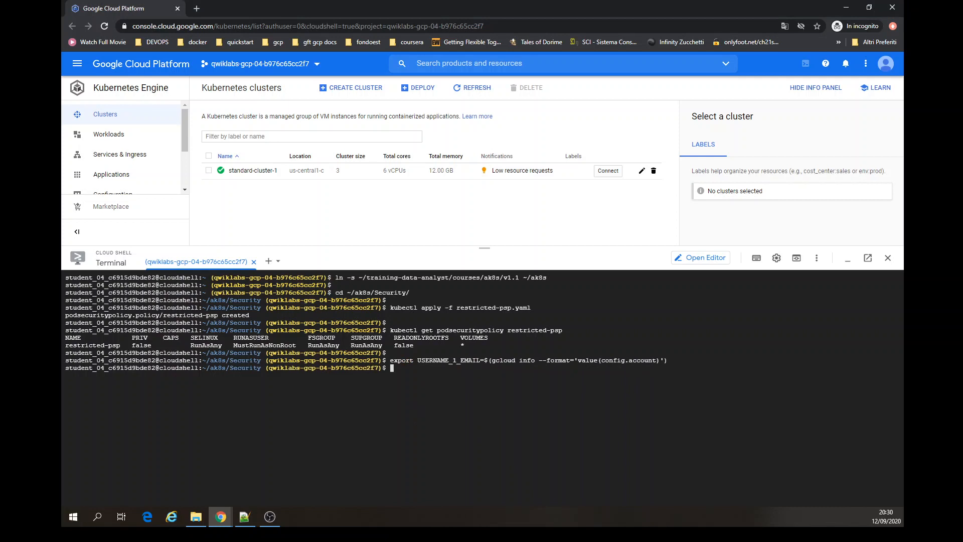
# - Create cluster-admin-binding granting the cluster-admin role to $USERNAME_1_EMAIL
pyautogui.write('kubectl create clusterrolebinding cluster-admin-binding --clusterrole cluster-admin --user $USERNAME_1_EMAIL')
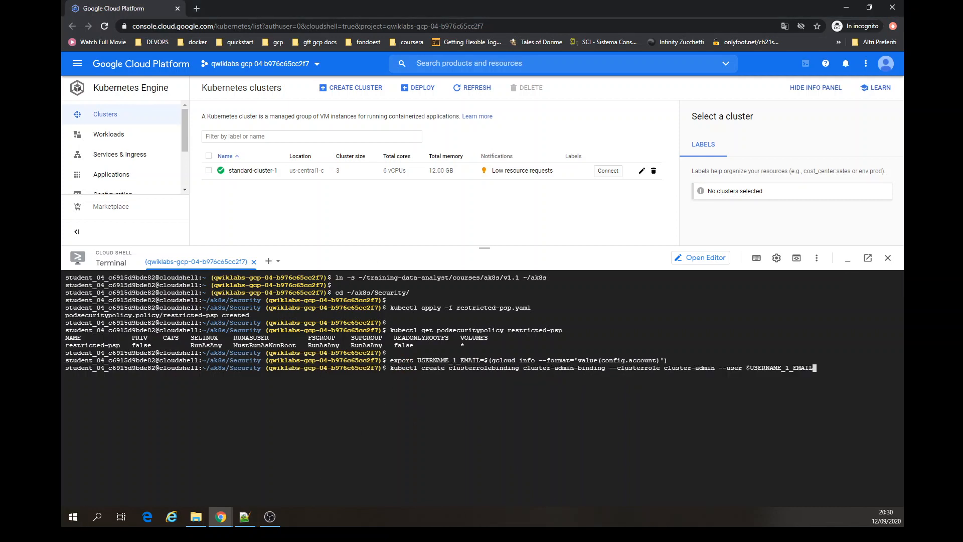
pyautogui.press('Return')
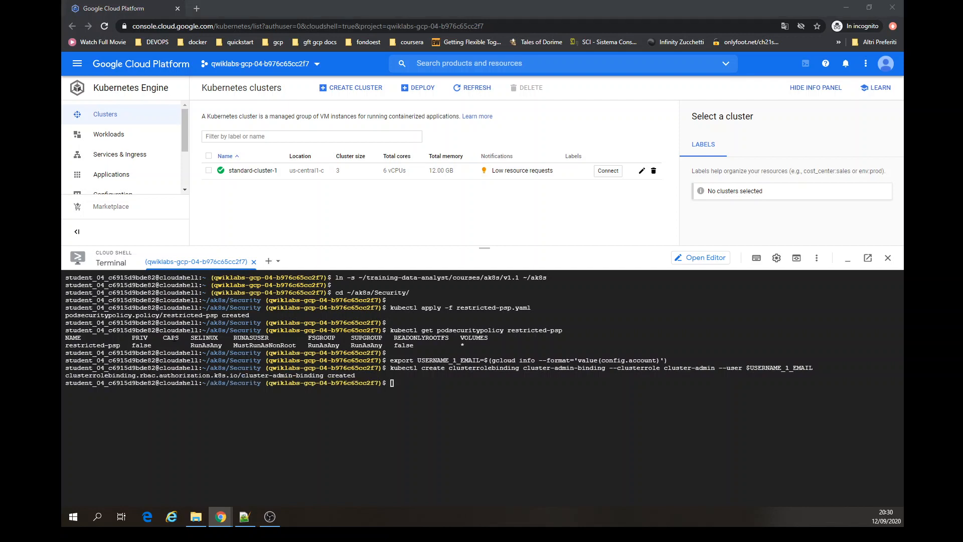
# - Apply restricted-pods-role.yaml to the cluster with kubectl apply
pyautogui.click(441, 425)
pyautogui.write('kubectl apply -f restricted-pods-role.yaml')
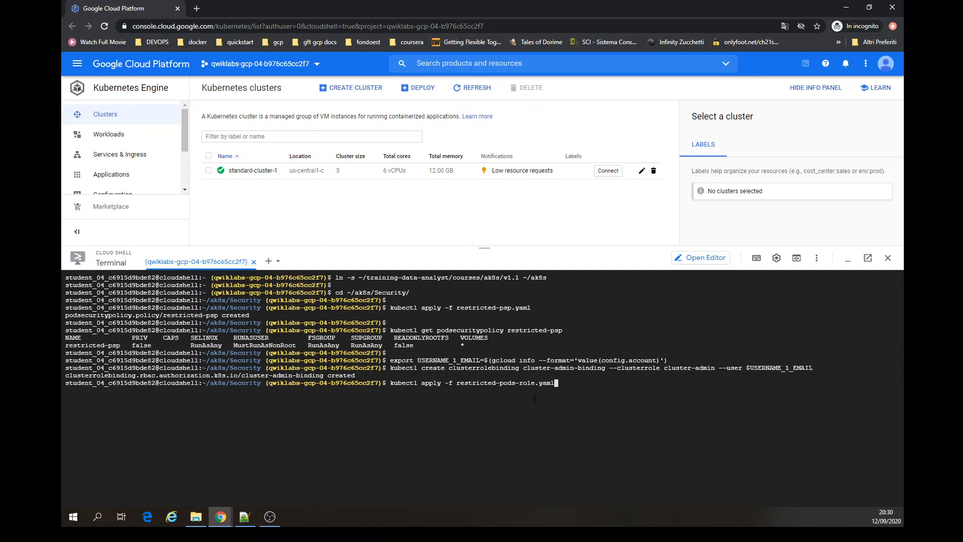
pyautogui.press('Return')
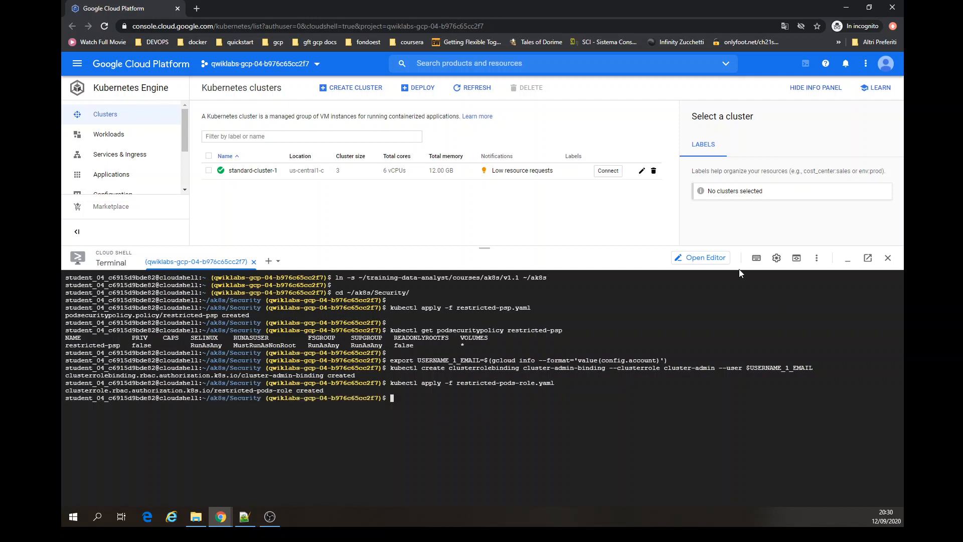
# - Open the Cloud Shell Editor in a new tab and return to the console tab
pyautogui.click(703, 257)
pyautogui.click(820, 283)
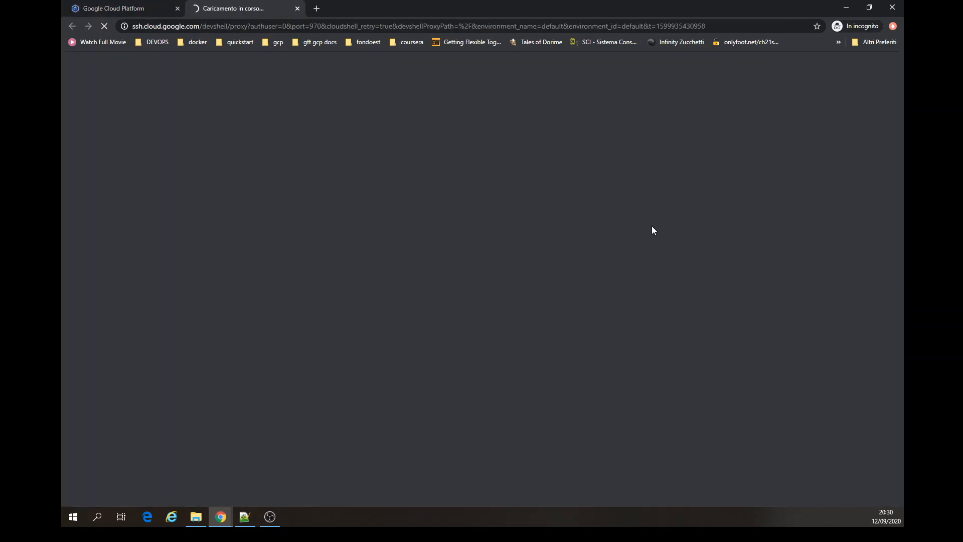
pyautogui.click(146, 8)
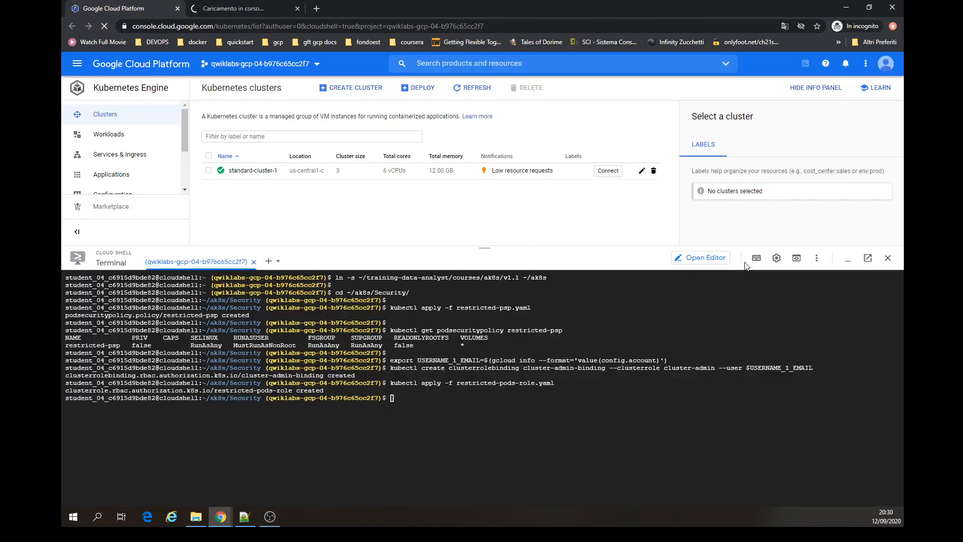
pyautogui.click(743, 258)
# - Clear the terminal and query the restricted-pods-role cluster role
pyautogui.hotkey('ctrl', 'l')
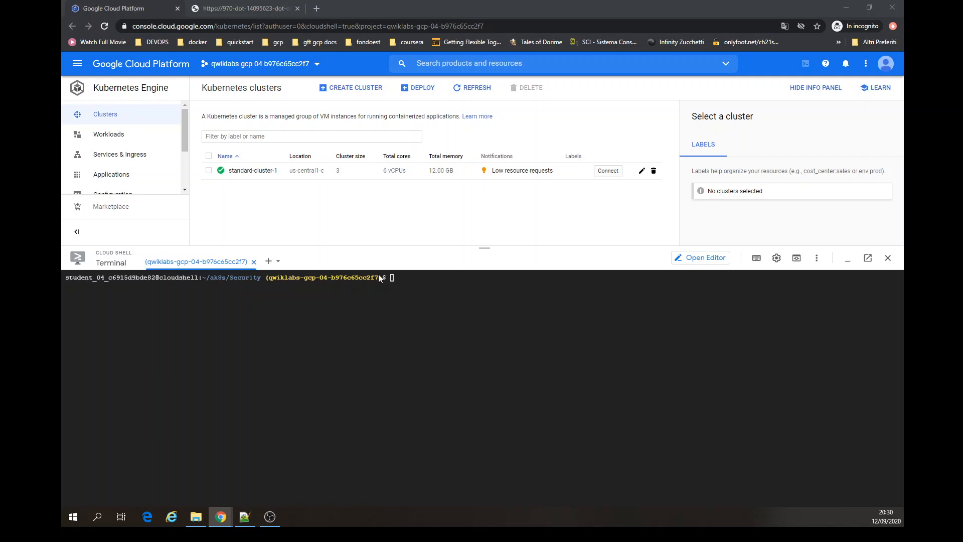
pyautogui.click(404, 316)
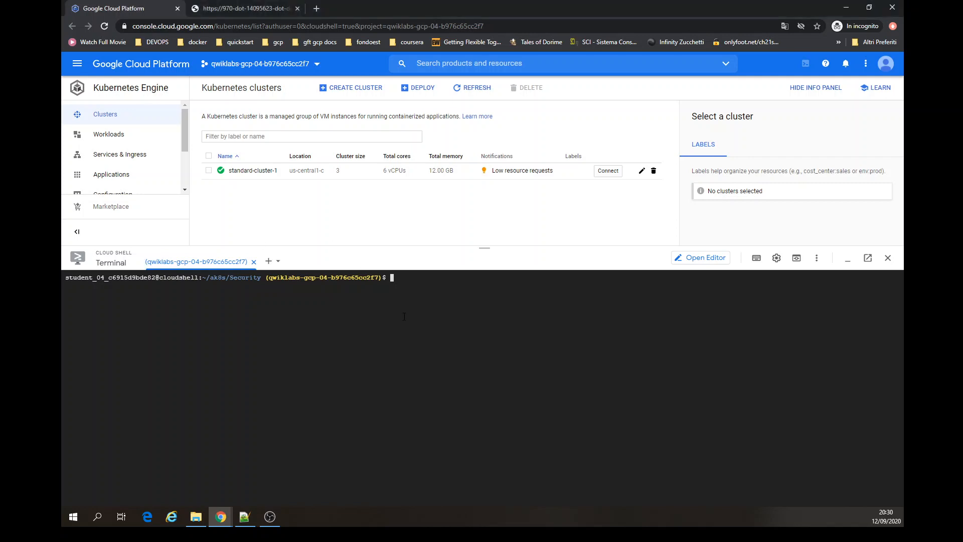
pyautogui.write('kubectl get clusterrole restricted-pods-role')
pyautogui.press('Return')
pyautogui.press('Return')
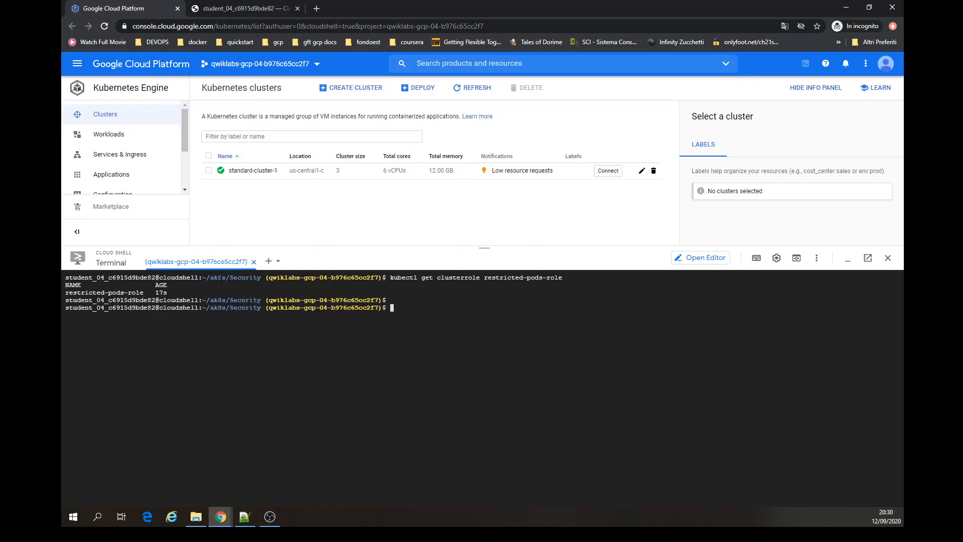
# - Load standard-cluster-1's get-credentials command into Cloud Shell from the cluster's Connect dialog
pyautogui.moveTo(159, 288); pyautogui.dragTo(163, 293)
pyautogui.click(376, 351)
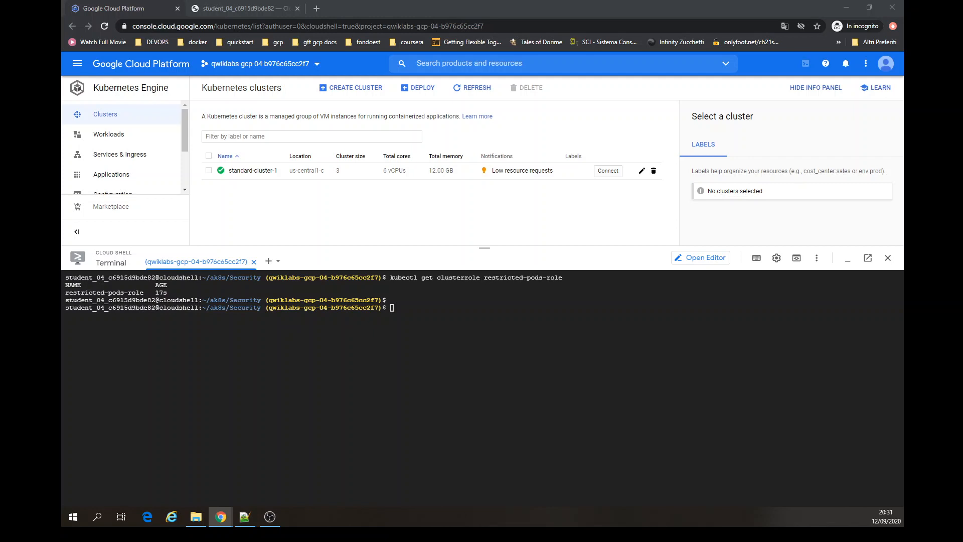
pyautogui.click(607, 171)
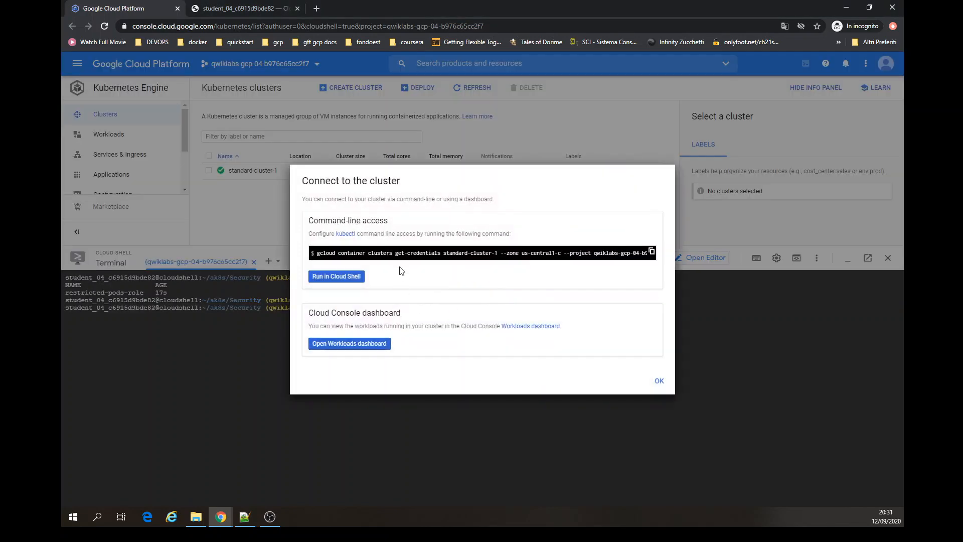
pyautogui.click(341, 277)
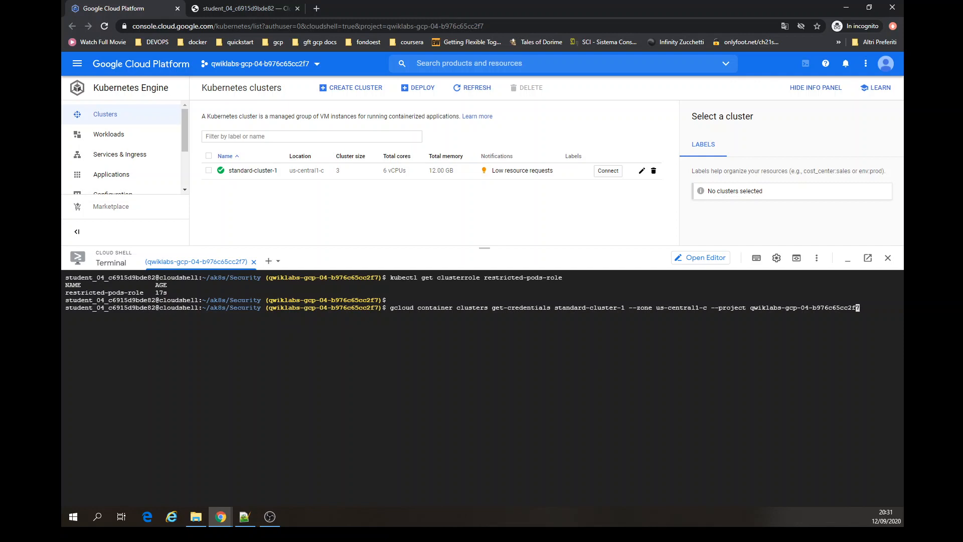
# - Edit the recalled get-credentials command into gcloud container clusters update for standard-cluster-1
pyautogui.hotkey('ctrl', 'Left')
pyautogui.hotkey('ctrl', 'Left')
pyautogui.hotkey('ctrl', 'Left')
pyautogui.hotkey('ctrl', 'Left')
pyautogui.hotkey('ctrl', 'Left')
pyautogui.press('Left')
pyautogui.press('Left')
pyautogui.press('Left')
pyautogui.press('Left')
pyautogui.press('Left')
pyautogui.press('Left')
pyautogui.press('Left')
pyautogui.press('Left')
pyautogui.press('Left')
pyautogui.press('Left')
pyautogui.press('Left')
pyautogui.press('Left')
pyautogui.press('Left')
pyautogui.press('Left')
pyautogui.press('Left')
pyautogui.press('Left')
pyautogui.press('Left')
pyautogui.press('Left')
pyautogui.press('Left')
pyautogui.press('Left')
pyautogui.press('Left')
pyautogui.press('Left')
pyautogui.press('Left')
pyautogui.press('Left')
pyautogui.press('Left')
pyautogui.press('Left')
pyautogui.press('Left')
pyautogui.press('Left')
pyautogui.press('Left')
pyautogui.press('Left')
pyautogui.press('Left')
pyautogui.press('Left')
pyautogui.press('Left')
pyautogui.press('Delete')
pyautogui.press('Delete')
pyautogui.press('Delete')
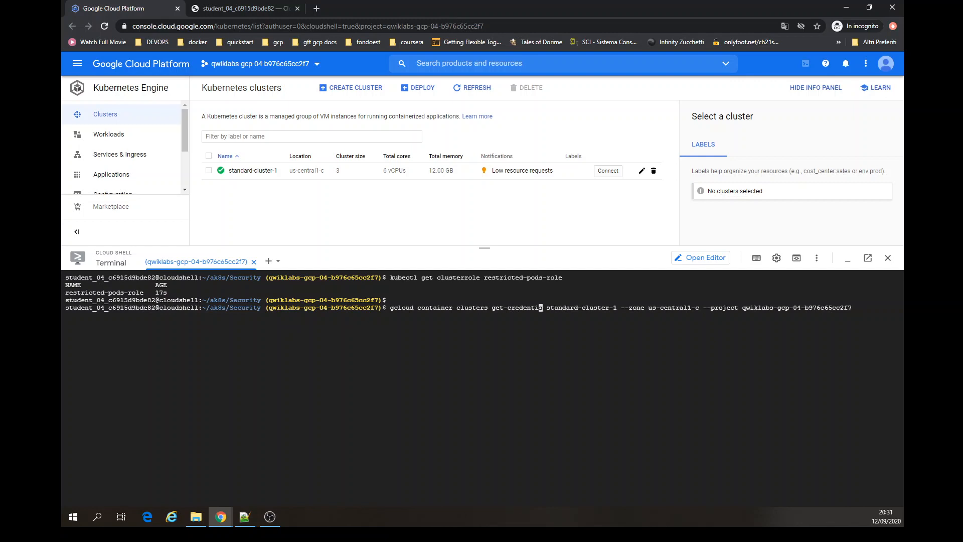
pyautogui.press('BackSpace')
pyautogui.press('BackSpace')
pyautogui.press('BackSpace')
pyautogui.press('BackSpace')
pyautogui.press('BackSpace')
pyautogui.press('BackSpace')
pyautogui.press('BackSpace')
pyautogui.press('BackSpace')
pyautogui.press('BackSpace')
pyautogui.press('BackSpace')
pyautogui.press('BackSpace')
pyautogui.press('BackSpace')
pyautogui.press('BackSpace')
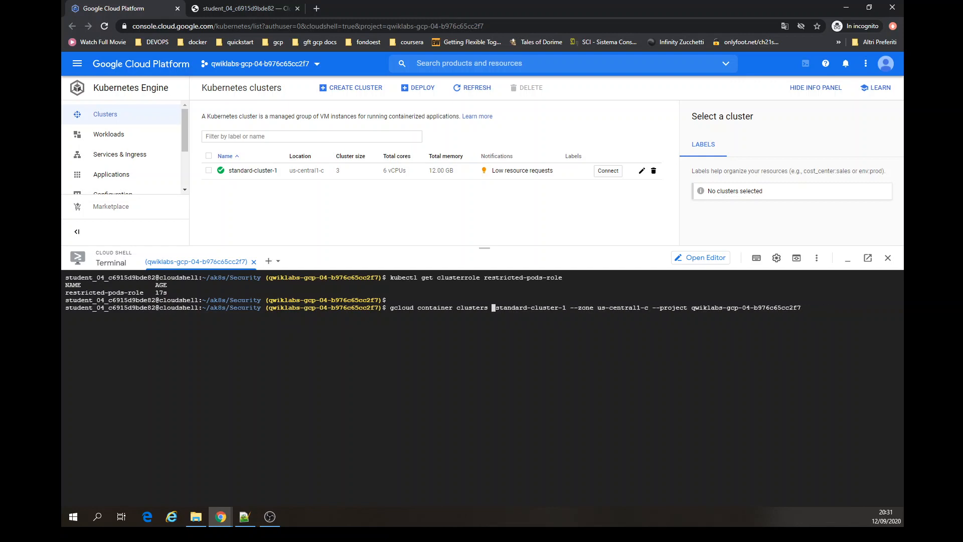
pyautogui.write('update')
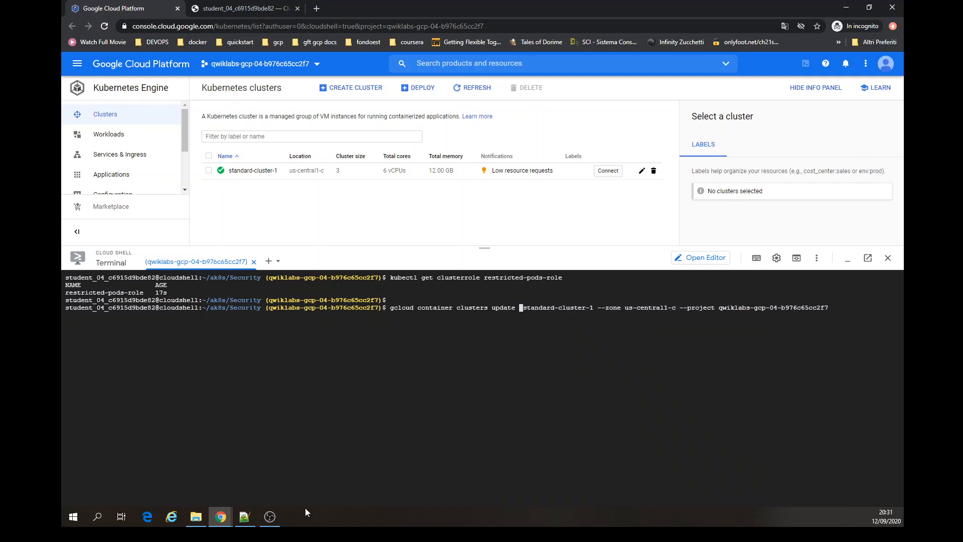
# - Append enable-pod-security-policy to the update command and try running it
pyautogui.hotkey('alt', 'Tab')
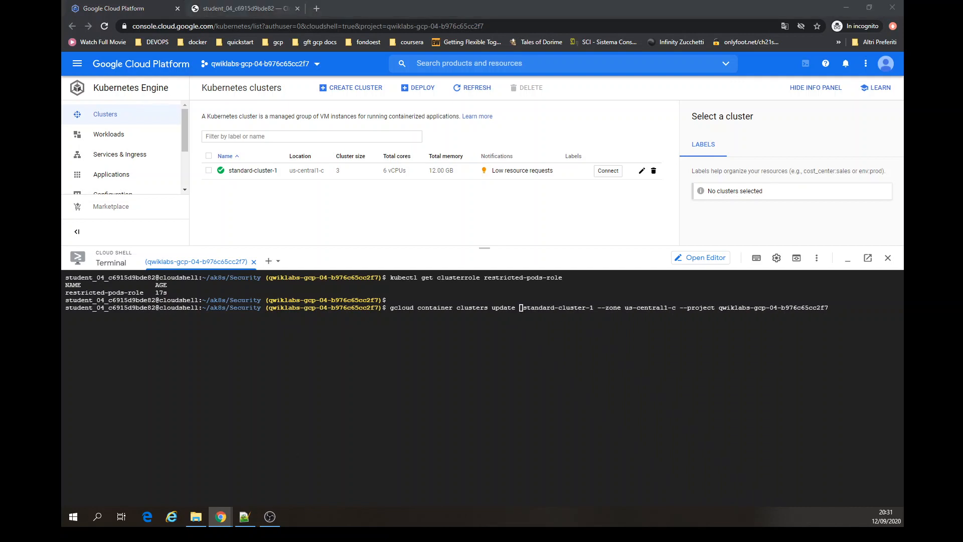
pyautogui.click(650, 393)
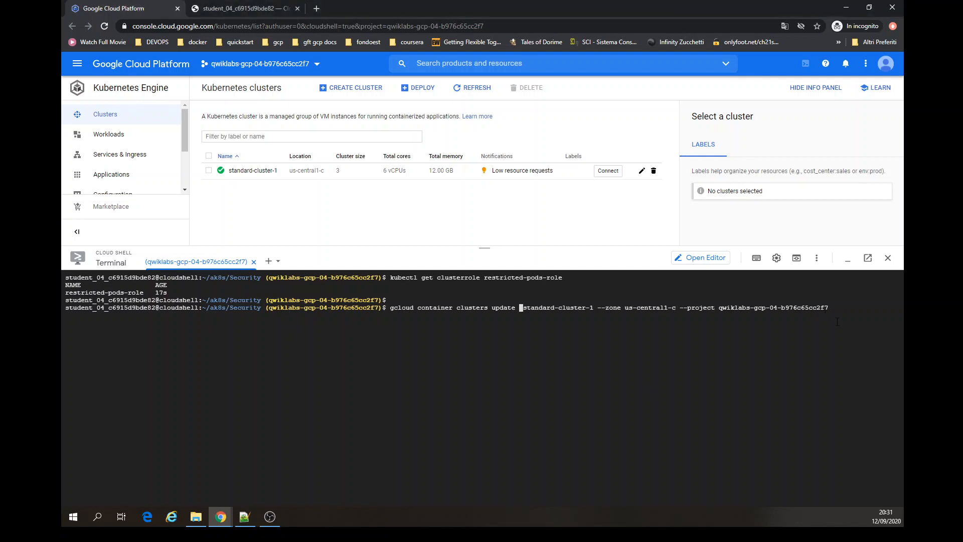
pyautogui.press('Right')
pyautogui.press('Right')
pyautogui.press('Right')
pyautogui.press('Right')
pyautogui.press('Right')
pyautogui.press('Right')
pyautogui.press('Right')
pyautogui.press('Right')
pyautogui.press('Right')
pyautogui.press('Right')
pyautogui.press('Right')
pyautogui.press('Right')
pyautogui.press('Right')
pyautogui.press('Right')
pyautogui.press('Right')
pyautogui.press('Right')
pyautogui.press('Right')
pyautogui.press('Right')
pyautogui.press('Right')
pyautogui.press('Right')
pyautogui.press('Right')
pyautogui.press('Right')
pyautogui.press('Right')
pyautogui.press('Right')
pyautogui.press('Right')
pyautogui.write('enable-pod-security-policy')
pyautogui.press('Return')
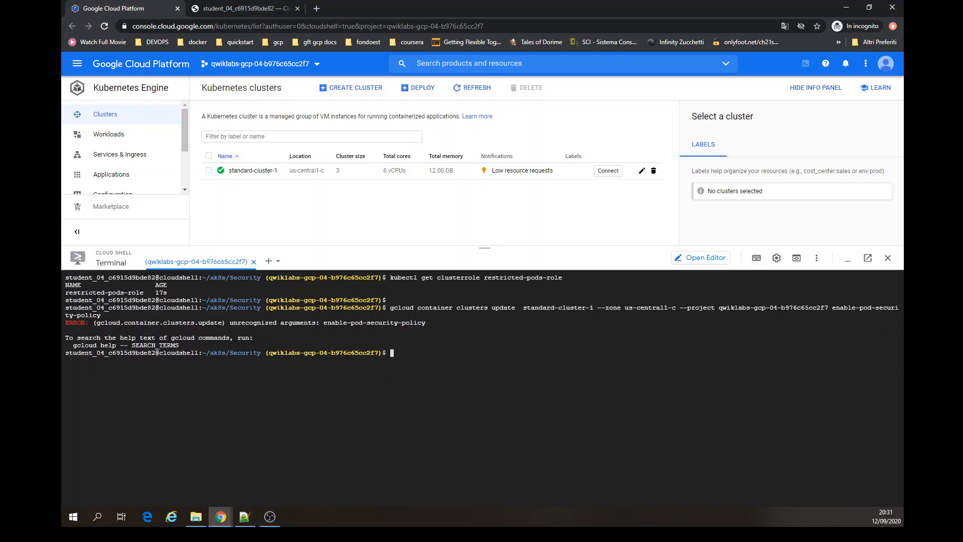
# - Retry the update command with -- added before enable-pod-security-policy, first joined and then separated by a space
pyautogui.press('Up')
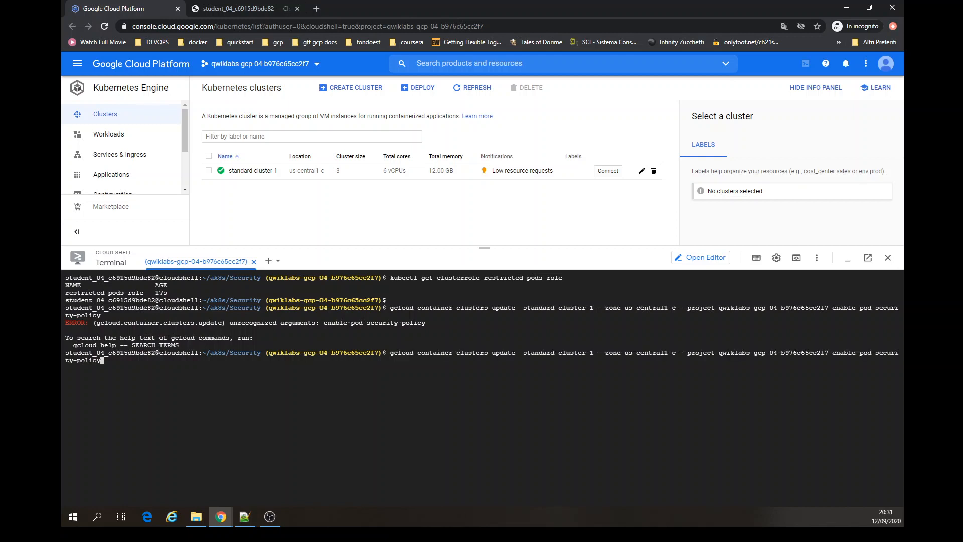
pyautogui.press('Left')
pyautogui.press('Left')
pyautogui.press('Left')
pyautogui.press('Left')
pyautogui.press('Left')
pyautogui.press('Left')
pyautogui.press('Left')
pyautogui.press('Left')
pyautogui.press('Left')
pyautogui.press('Left')
pyautogui.press('Left')
pyautogui.press('Left')
pyautogui.press('Left')
pyautogui.press('Left')
pyautogui.press('Left')
pyautogui.press('Left')
pyautogui.press('Left')
pyautogui.press('Left')
pyautogui.press('Left')
pyautogui.press('Left')
pyautogui.press('Left')
pyautogui.press('Left')
pyautogui.press('Left')
pyautogui.press('Left')
pyautogui.press('Left')
pyautogui.press('Left')
pyautogui.write('--')
pyautogui.press('Return')
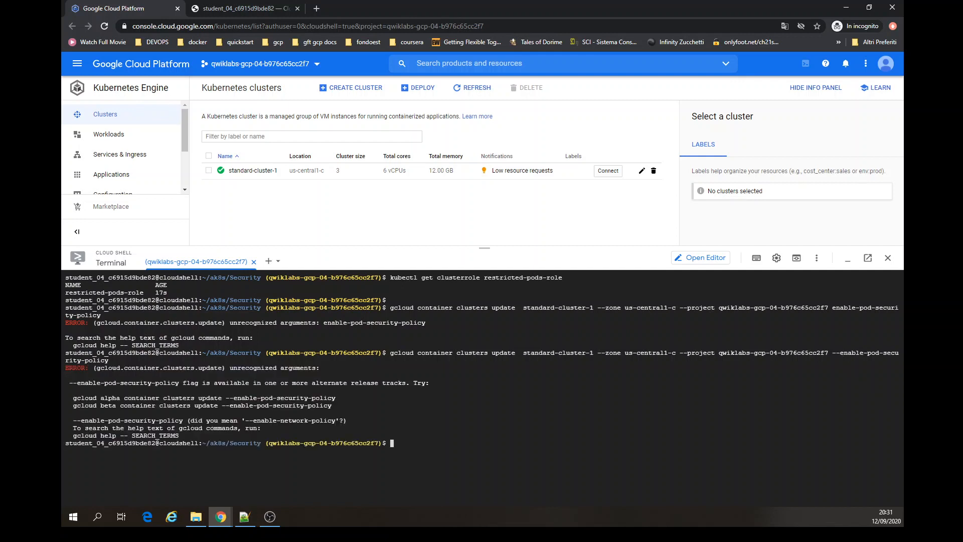
pyautogui.press('Up')
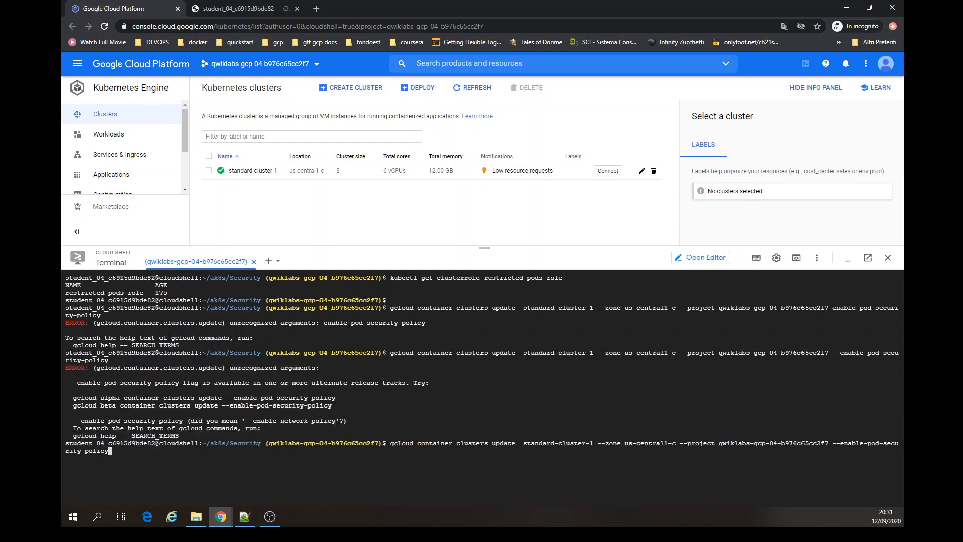
pyautogui.press('Left')
pyautogui.press('Left')
pyautogui.press('Left')
pyautogui.press('Left')
pyautogui.press('Left')
pyautogui.press('Left')
pyautogui.press('Left')
pyautogui.press('Left')
pyautogui.press('Left')
pyautogui.press('Left')
pyautogui.press('Left')
pyautogui.press('Left')
pyautogui.press('Left')
pyautogui.press('Left')
pyautogui.press('Left')
pyautogui.press('Left')
pyautogui.press('Left')
pyautogui.press('Left')
pyautogui.press('Left')
pyautogui.press('Left')
pyautogui.press('Right')
pyautogui.press('Return')
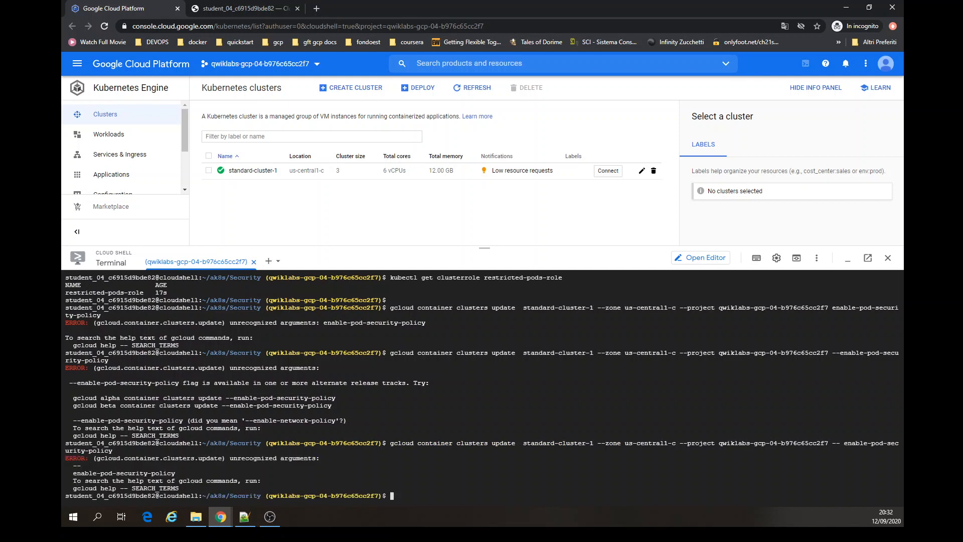
# - Clear the terminal and retry the command as gcloud beta container clusters update
pyautogui.hotkey('ctrl', 'l')
pyautogui.press('Up')
pyautogui.press('Left')
pyautogui.press('Left')
pyautogui.press('Left')
pyautogui.press('Left')
pyautogui.press('Left')
pyautogui.press('Left')
pyautogui.press('Left')
pyautogui.press('Left')
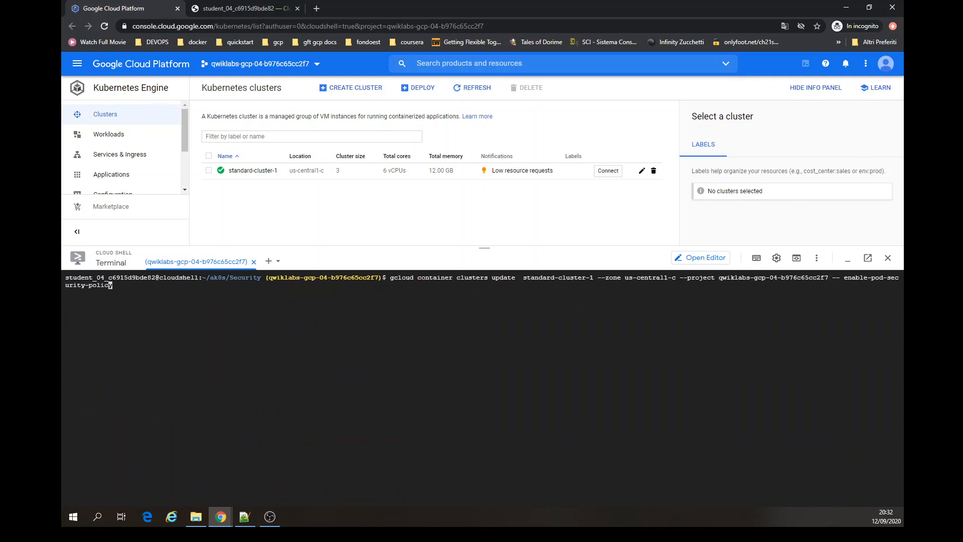
pyautogui.press('Left')
pyautogui.press('Left')
pyautogui.press('Left')
pyautogui.press('Left')
pyautogui.press('Left')
pyautogui.press('Left')
pyautogui.press('Left')
pyautogui.press('Left')
pyautogui.press('Left')
pyautogui.press('Left')
pyautogui.press('Left')
pyautogui.press('Left')
pyautogui.press('Left')
pyautogui.press('Left')
pyautogui.press('Left')
pyautogui.press('Left')
pyautogui.press('Left')
pyautogui.press('Left')
pyautogui.press('Left')
pyautogui.press('Left')
pyautogui.press('Left')
pyautogui.press('Left')
pyautogui.press('Left')
pyautogui.press('Left')
pyautogui.press('Left')
pyautogui.press('Left')
pyautogui.press('Left')
pyautogui.press('Left')
pyautogui.press('Left')
pyautogui.press('Left')
pyautogui.press('Left')
pyautogui.press('Left')
pyautogui.press('Left')
pyautogui.press('Left')
pyautogui.press('Left')
pyautogui.press('Left')
pyautogui.press('Left')
pyautogui.press('Left')
pyautogui.press('Left')
pyautogui.press('Left')
pyautogui.press('Left')
pyautogui.press('Left')
pyautogui.press('Left')
pyautogui.press('Left')
pyautogui.press('Left')
pyautogui.press('Left')
pyautogui.press('Left')
pyautogui.press('Left')
pyautogui.press('Left')
pyautogui.press('Left')
pyautogui.press('Left')
pyautogui.press('Left')
pyautogui.press('Left')
pyautogui.press('Left')
pyautogui.press('Left')
pyautogui.press('Left')
pyautogui.press('Left')
pyautogui.press('Left')
pyautogui.press('Left')
pyautogui.press('Left')
pyautogui.write('beta')
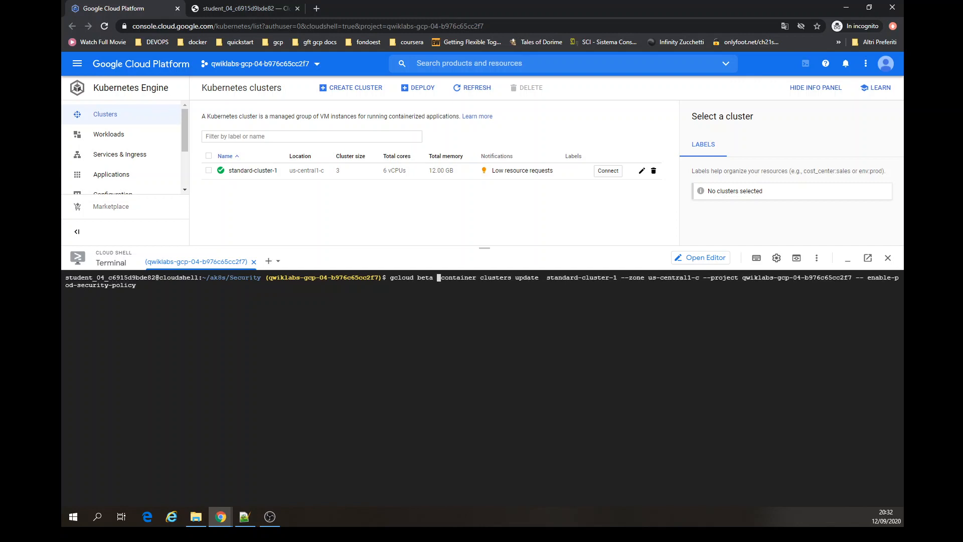
pyautogui.press('Return')
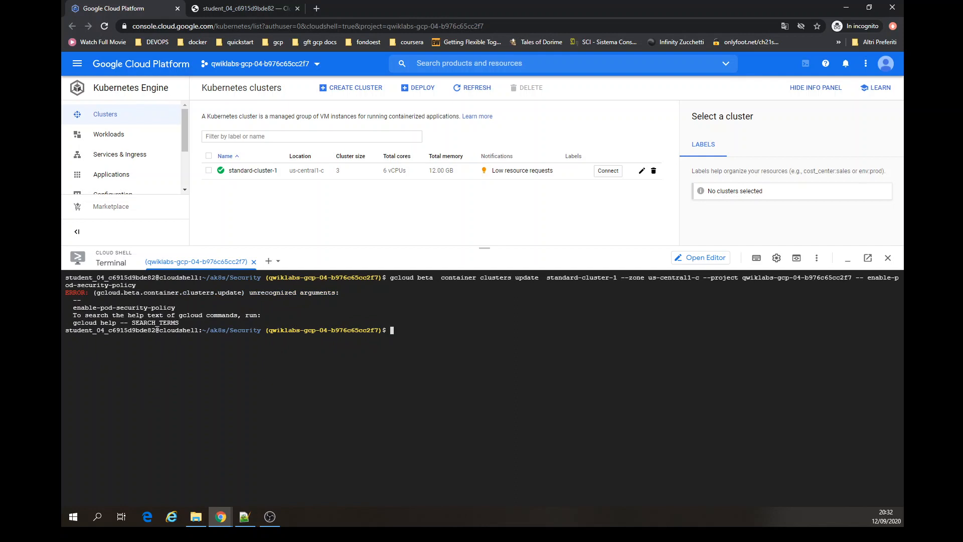
# - Rerun the beta update command with the flag written as --enable-pod-security-policy
pyautogui.press('Up')
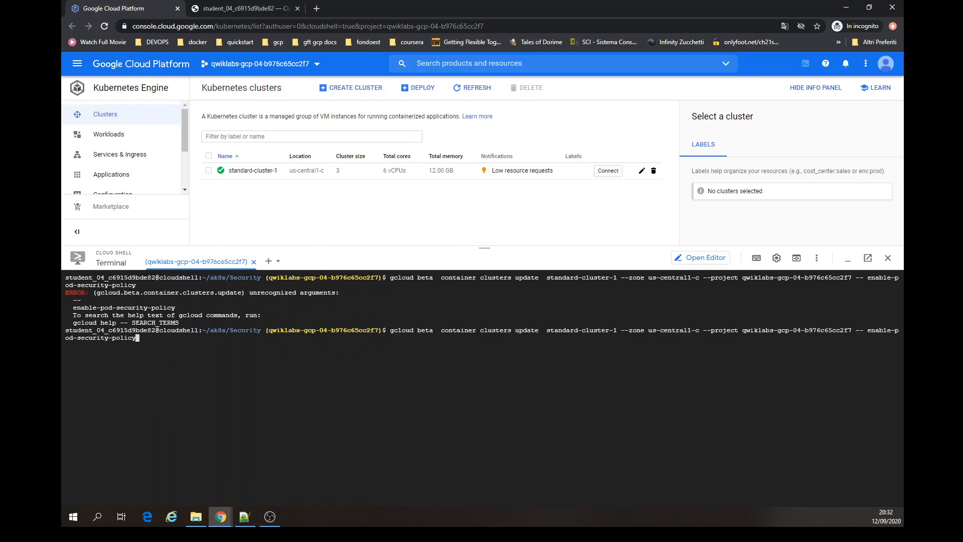
pyautogui.press('Left')
pyautogui.press('Left')
pyautogui.press('Left')
pyautogui.press('Left')
pyautogui.press('Left')
pyautogui.press('Left')
pyautogui.press('Left')
pyautogui.press('Left')
pyautogui.press('Left')
pyautogui.press('Left')
pyautogui.press('Left')
pyautogui.press('Left')
pyautogui.press('Left')
pyautogui.press('Left')
pyautogui.press('Left')
pyautogui.press('Left')
pyautogui.press('Left')
pyautogui.press('Left')
pyautogui.press('Left')
pyautogui.press('Left')
pyautogui.press('Right')
pyautogui.press('Right')
pyautogui.press('Right')
pyautogui.press('Right')
pyautogui.press('BackSpace')
pyautogui.press('Return')
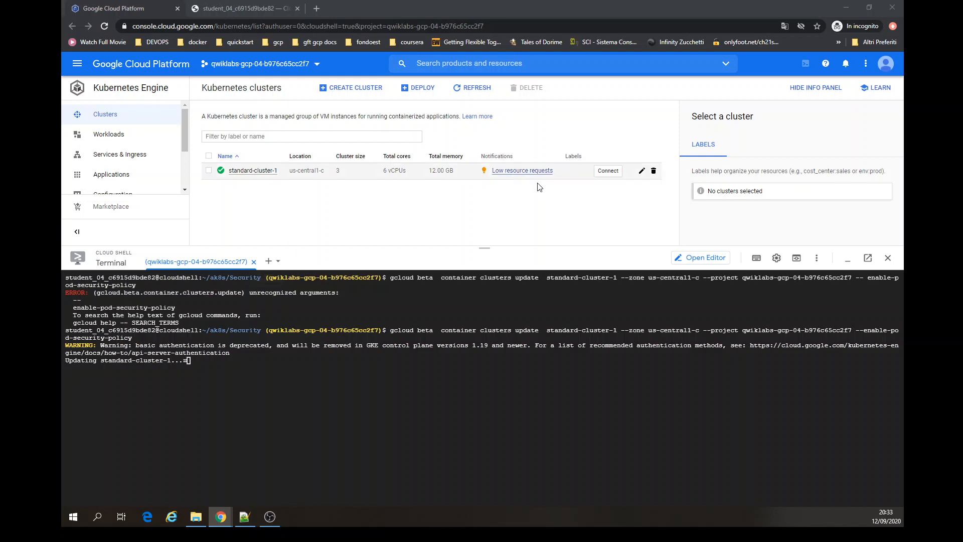
# - Refresh the Kubernetes clusters list while standard-cluster-1 updates
pyautogui.click(476, 90)
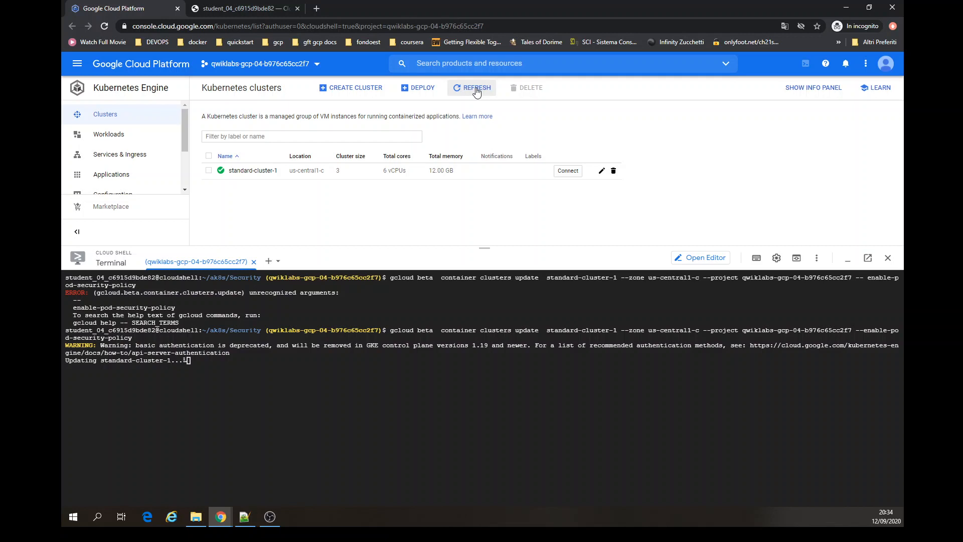
pyautogui.click(476, 91)
pyautogui.click(475, 89)
pyautogui.click(475, 89)
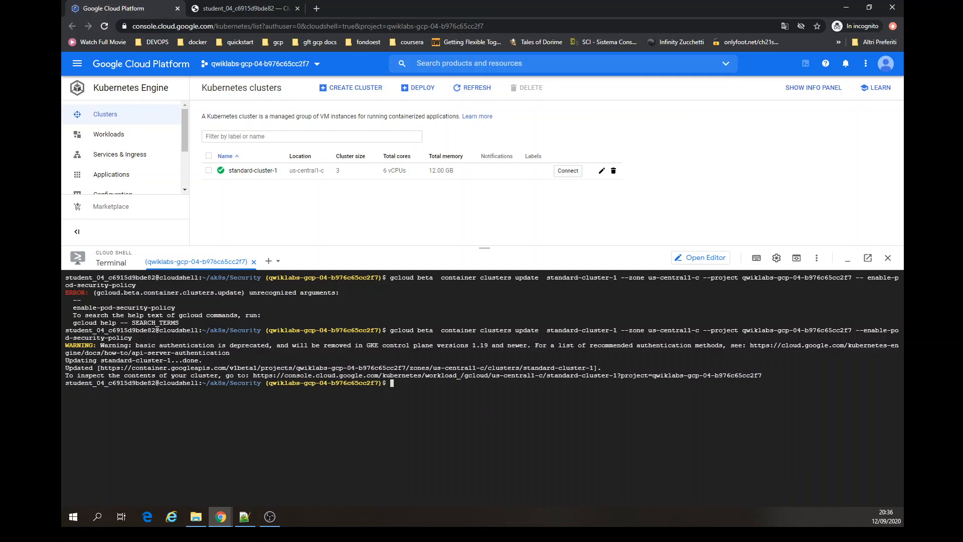
# - Clear the terminal and list the pod security policies with kubectl get podsecuritypolicies
pyautogui.hotkey('ctrl', 'l')
pyautogui.write('kubectl get podsecuritypolicies')
pyautogui.press('Return')
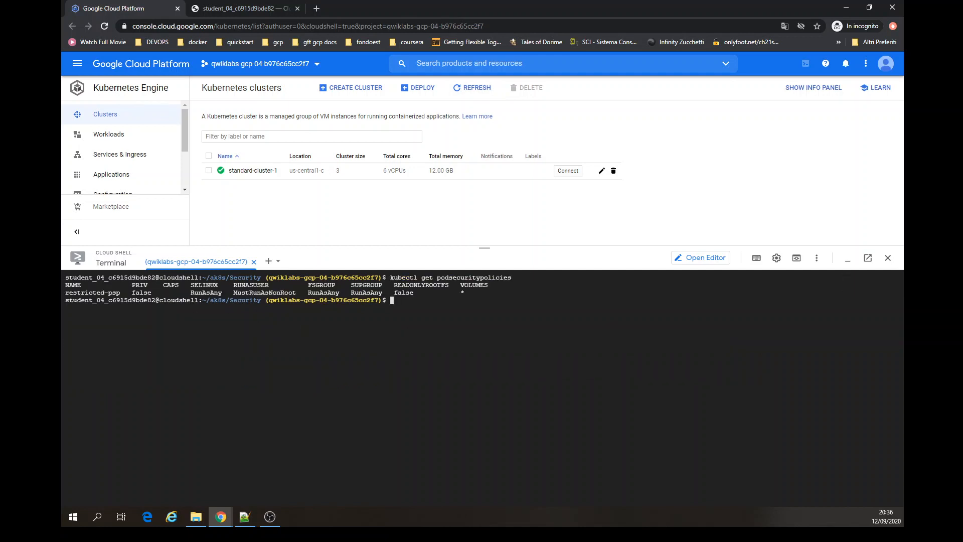
# - Check with kubectl auth can-i whether the account can use podsecuritypolicy/gce.privileged, running it twice
pyautogui.hotkey('alt', 'Tab')
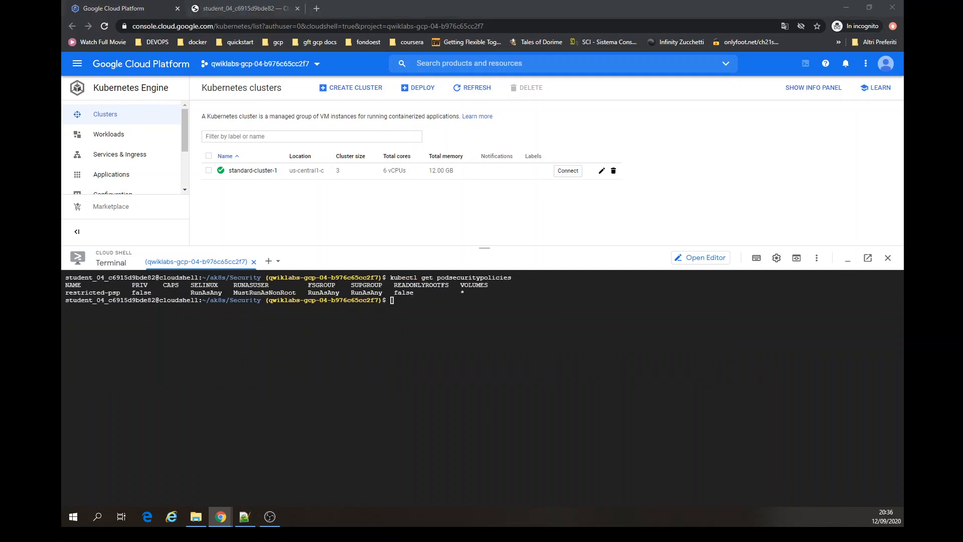
pyautogui.click(561, 459)
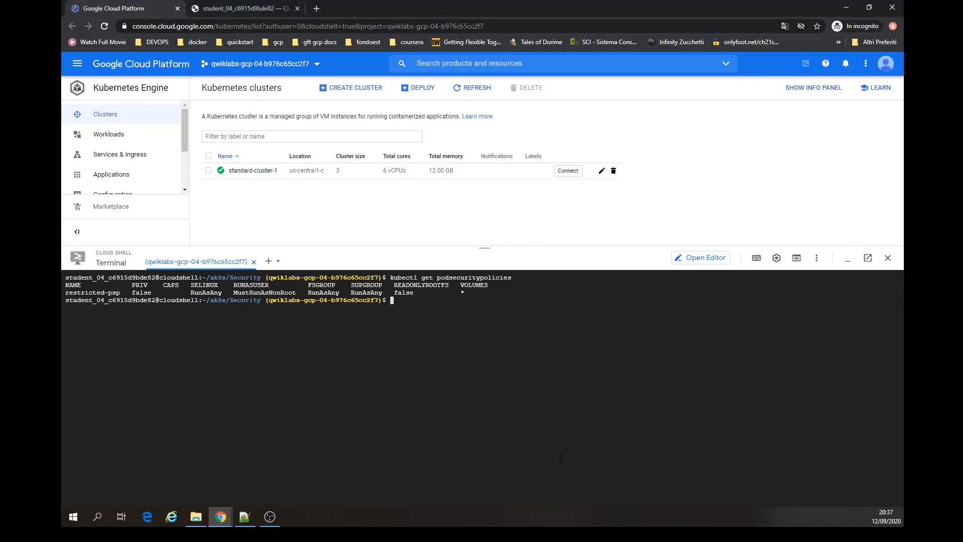
pyautogui.write('kubectl auth can-i use podsecuritypolicy/gce.privileged')
pyautogui.press('Return')
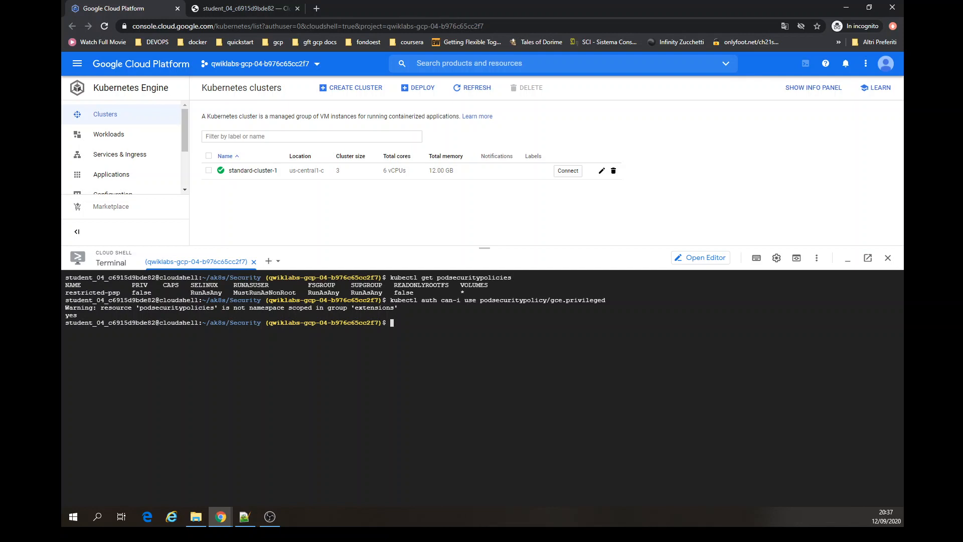
pyautogui.press('Up')
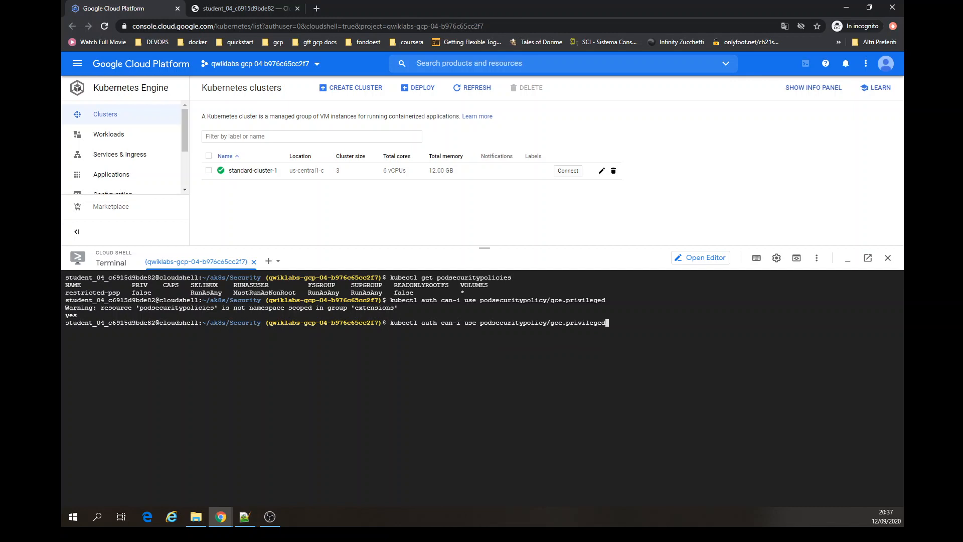
pyautogui.press('Return')
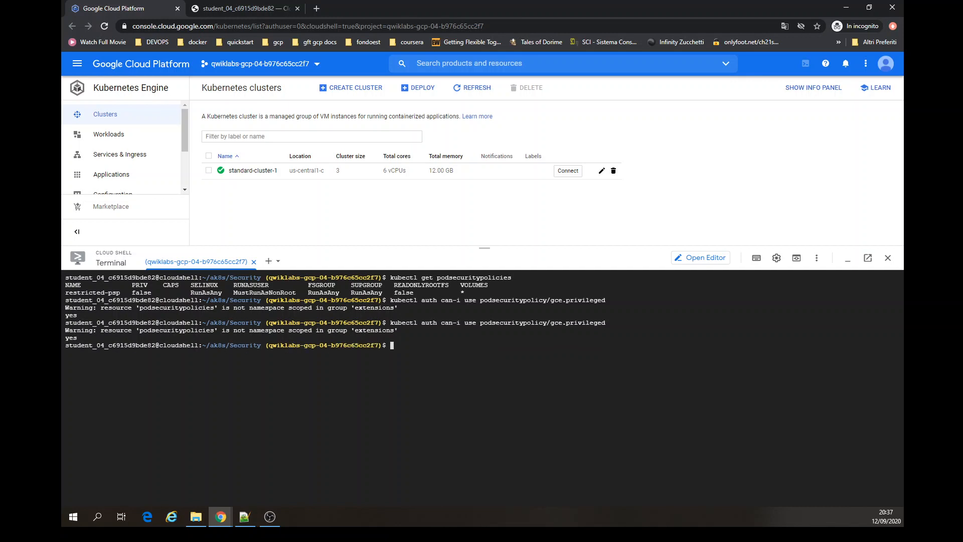
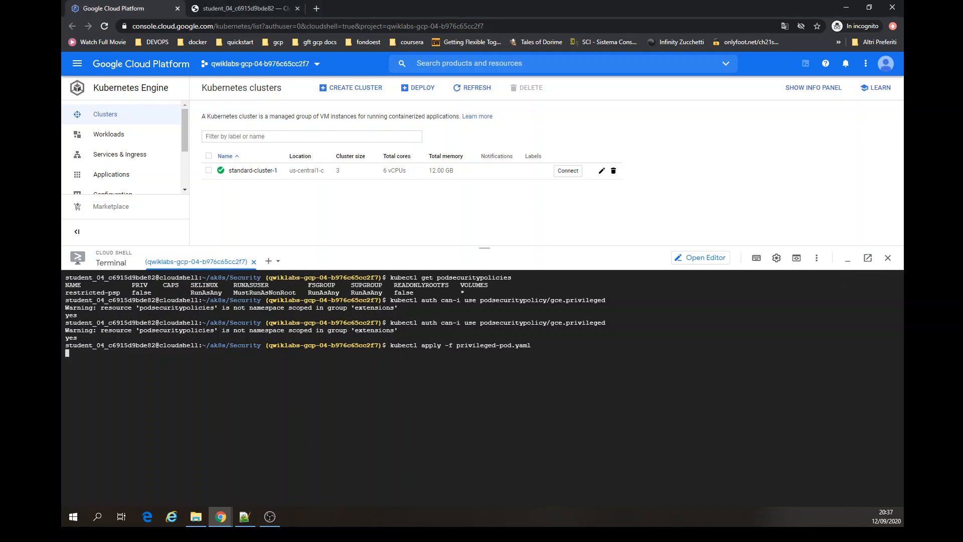
# - Try to create the privileged pod by applying privileged-pod.yaml with kubectl as the first student account
pyautogui.press('Return')
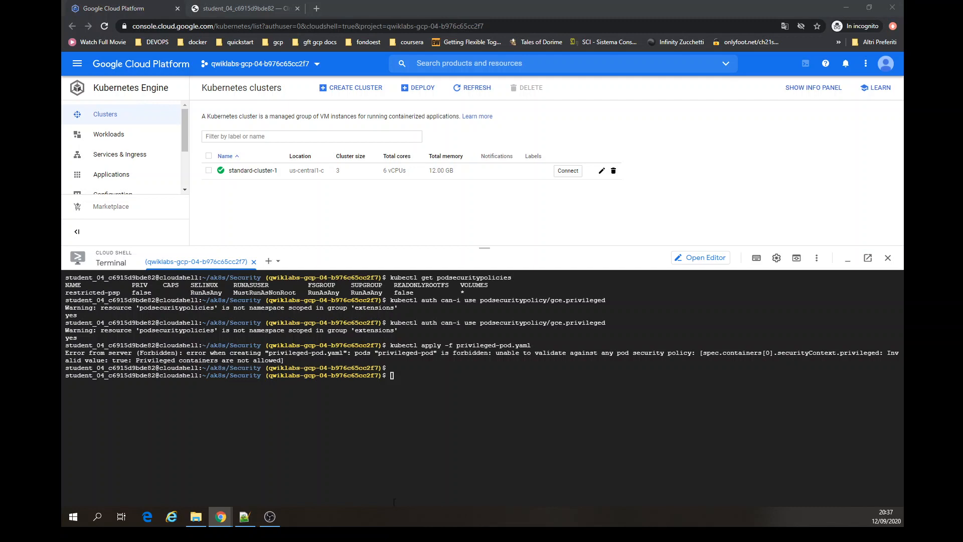
pyautogui.click(454, 461)
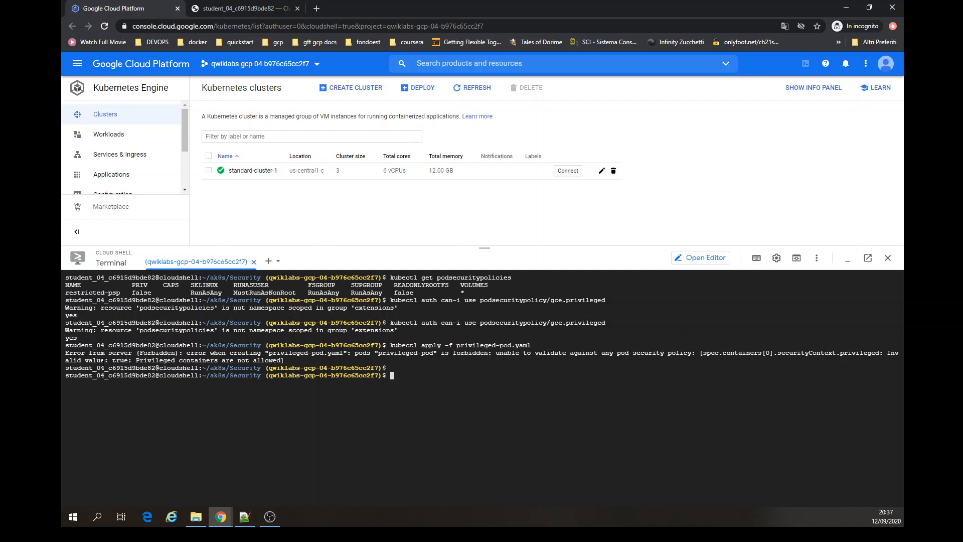
pyautogui.moveTo(171, 360); pyautogui.dragTo(253, 360)
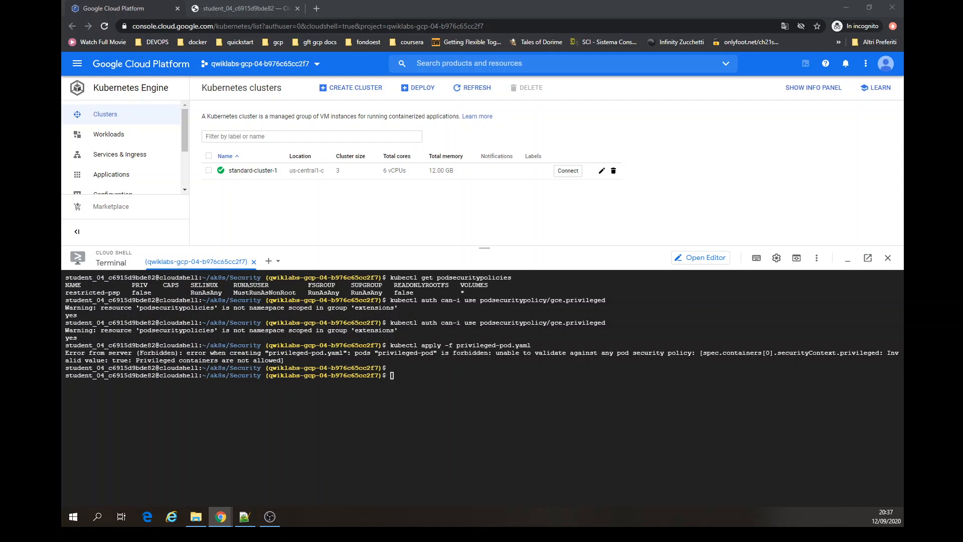
# - Open the Workloads page and switch the console to the second student account
pyautogui.click(134, 137)
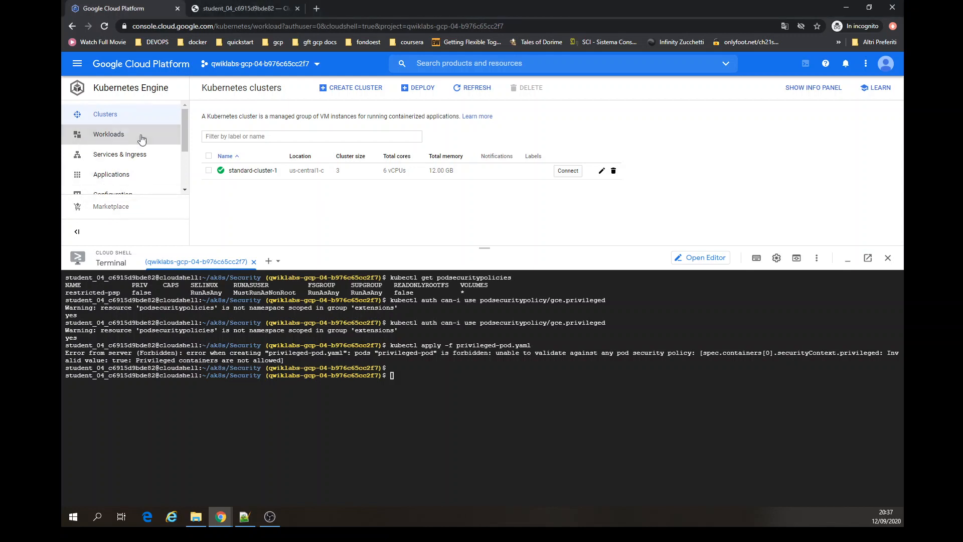
pyautogui.moveTo(379, 249); pyautogui.dragTo(381, 221)
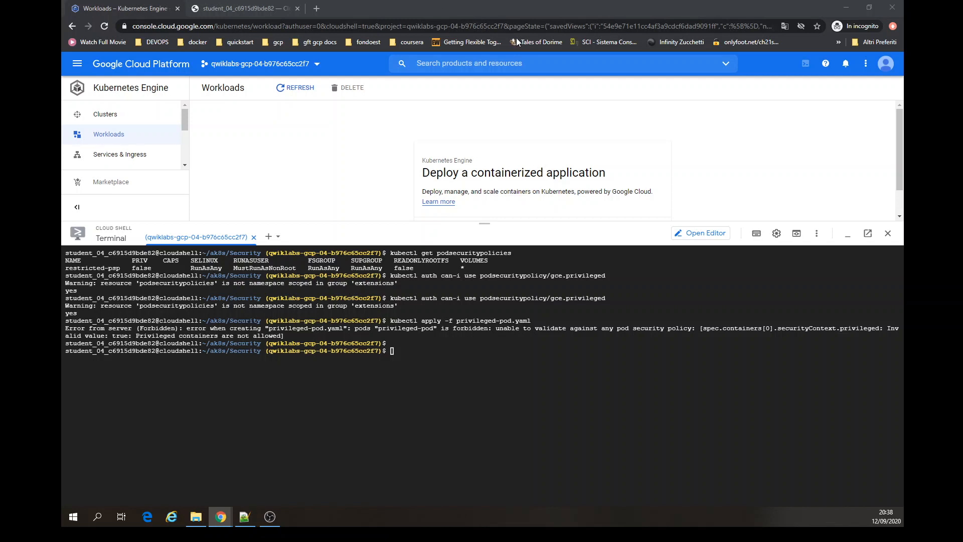
pyautogui.click(886, 64)
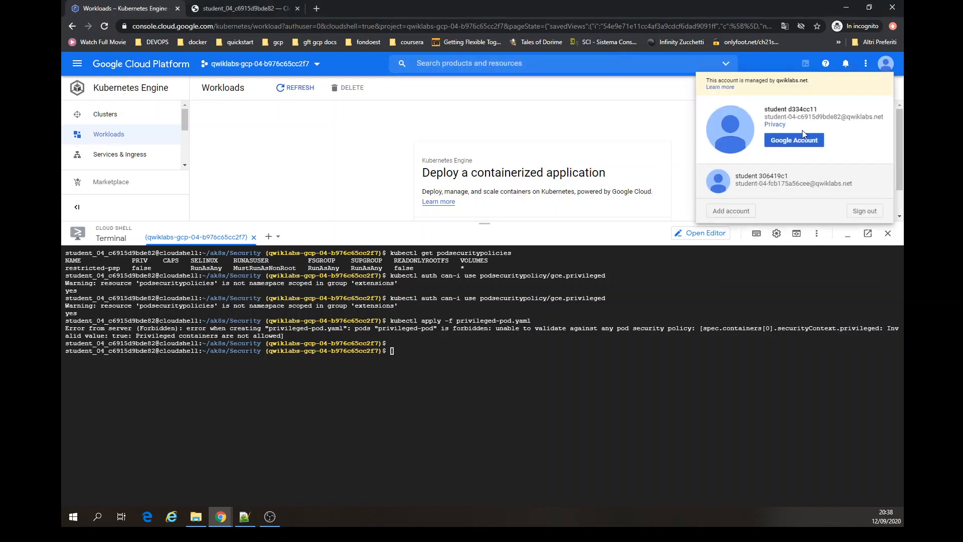
pyautogui.click(788, 184)
# - Look through the Cloud Shell editor's file explorer with the ak8s folder expanded
pyautogui.click(361, 10)
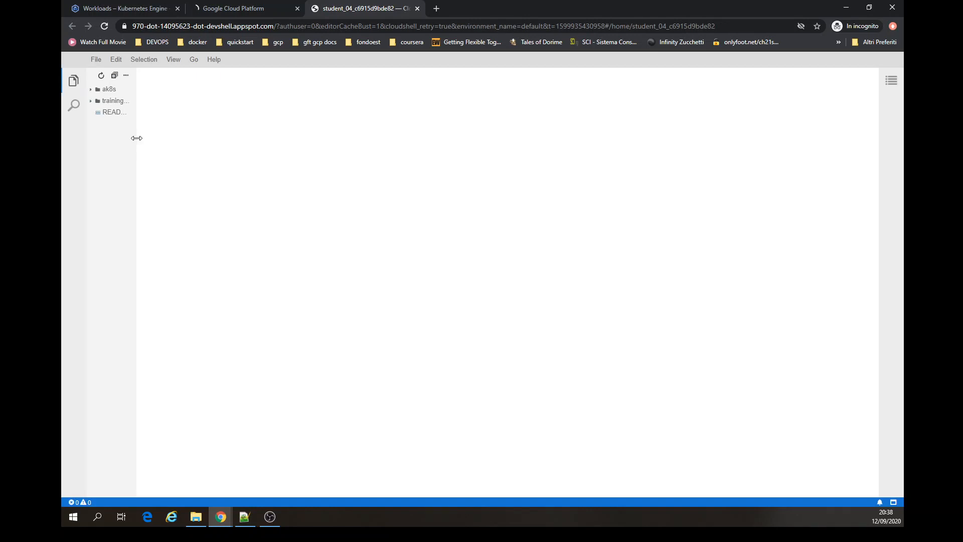
pyautogui.moveTo(137, 138); pyautogui.dragTo(269, 146)
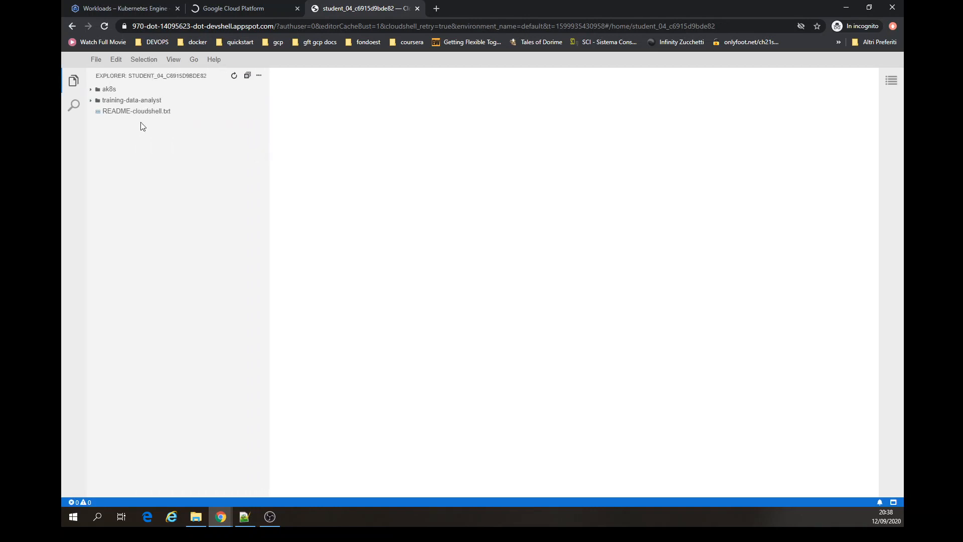
pyautogui.click(92, 90)
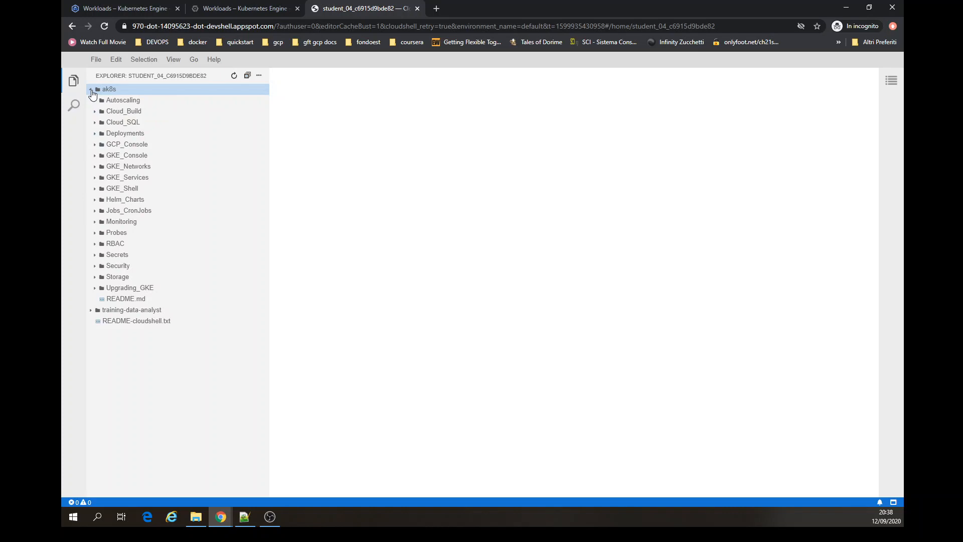
# - Leave the first account's console page so Cloud Shell reconnects as the second student account
pyautogui.click(245, 8)
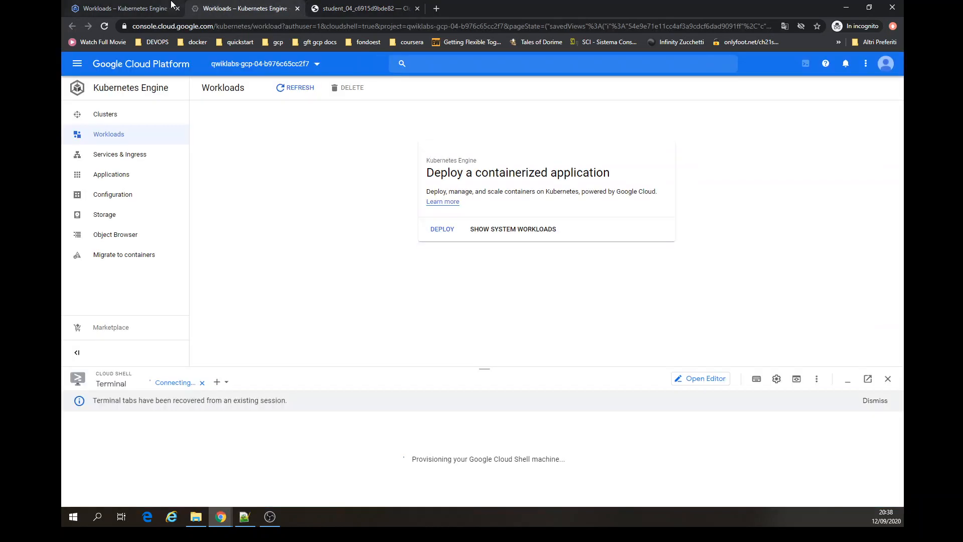
pyautogui.click(177, 8)
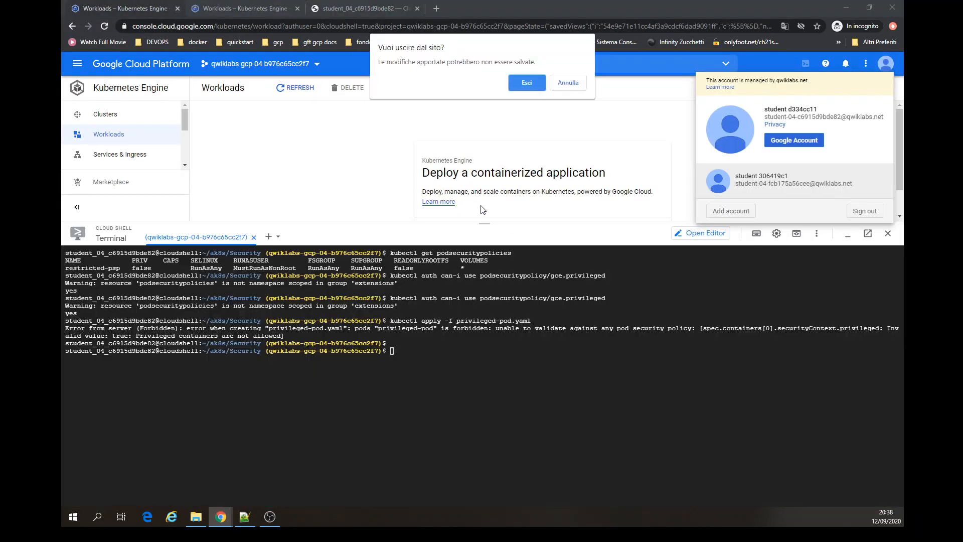
pyautogui.click(526, 82)
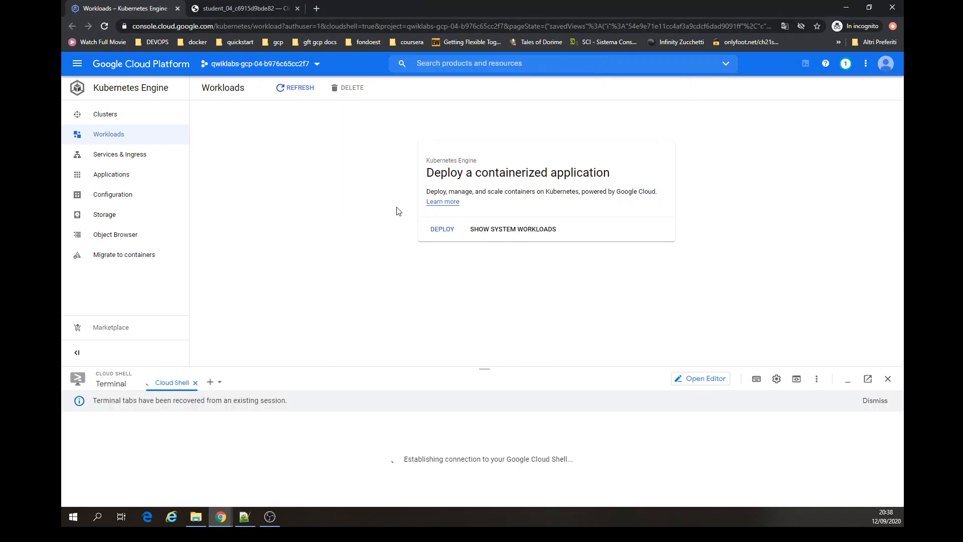
pyautogui.moveTo(512, 367); pyautogui.dragTo(510, 255)
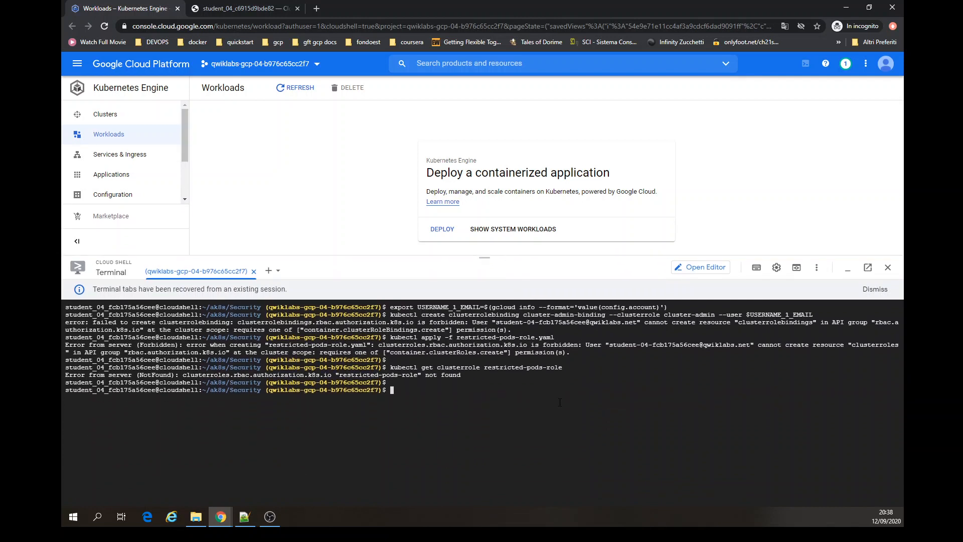
# - Clear the terminal and list the files in the Security lab folder
pyautogui.hotkey('ctrl', 'l')
pyautogui.write('ls')
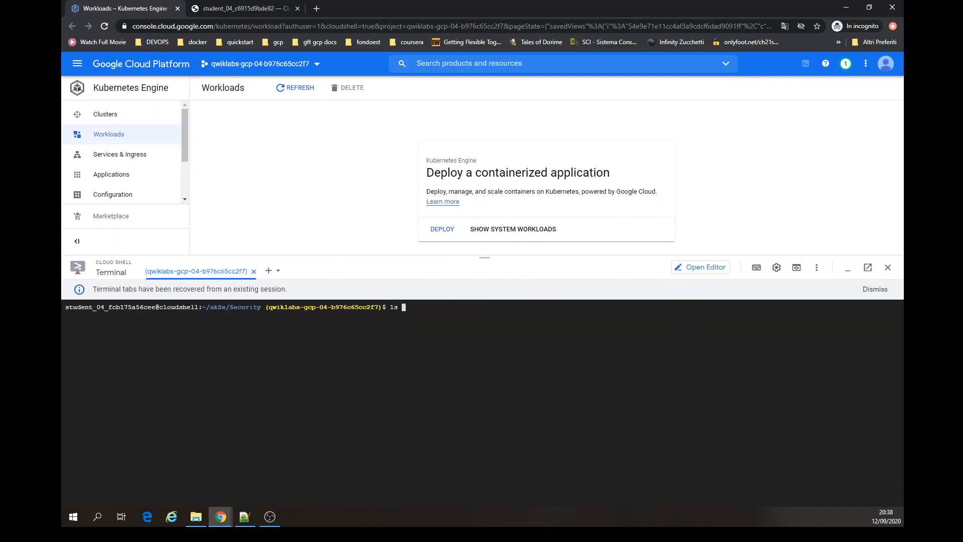
pyautogui.press('Return')
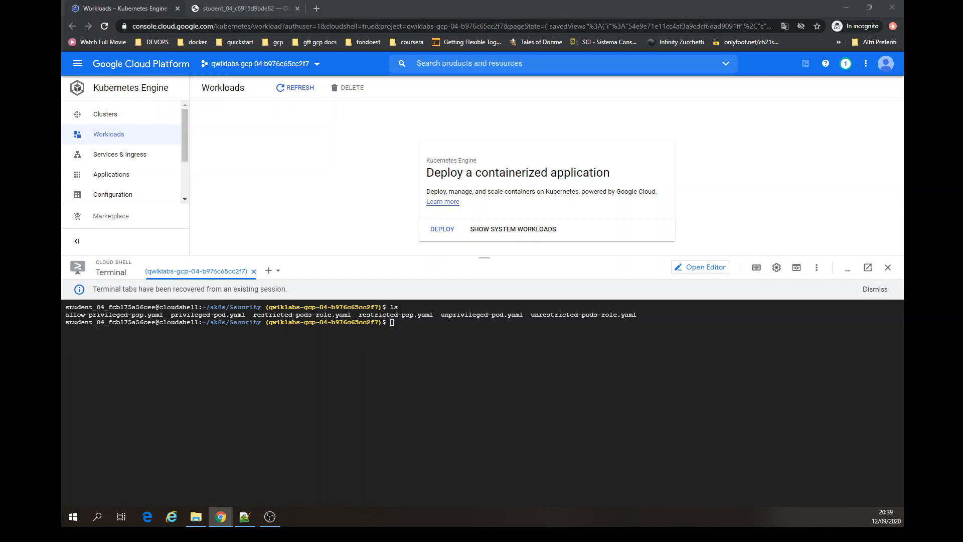
# - Open the Kubernetes clusters list and list pods with kubectl get pods
pyautogui.click(119, 120)
pyautogui.click(119, 121)
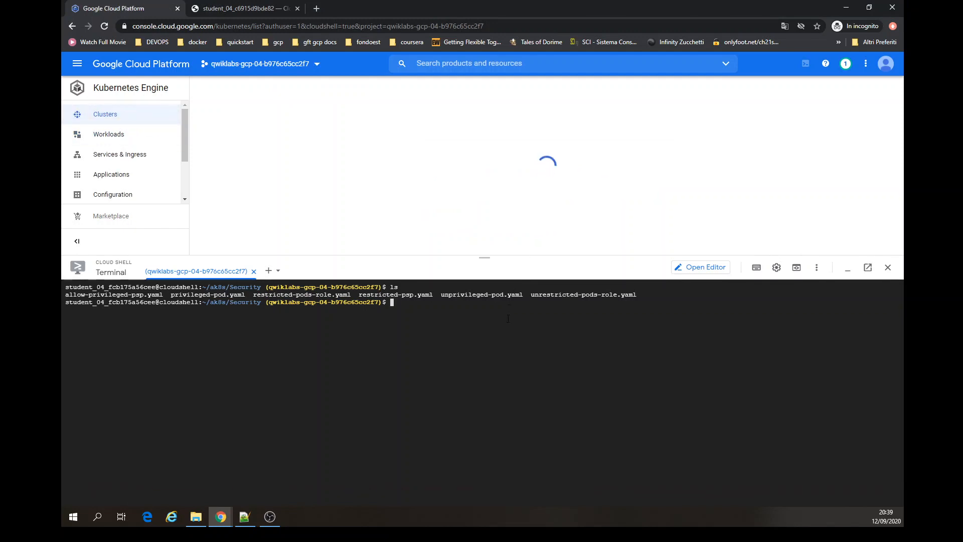
pyautogui.write('kubectl get pod')
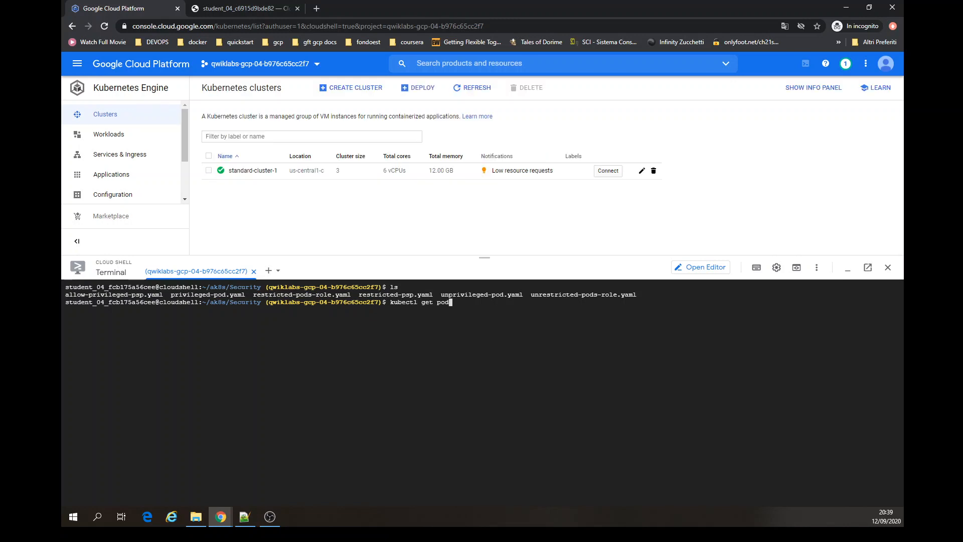
pyautogui.write('s')
pyautogui.press('Return')
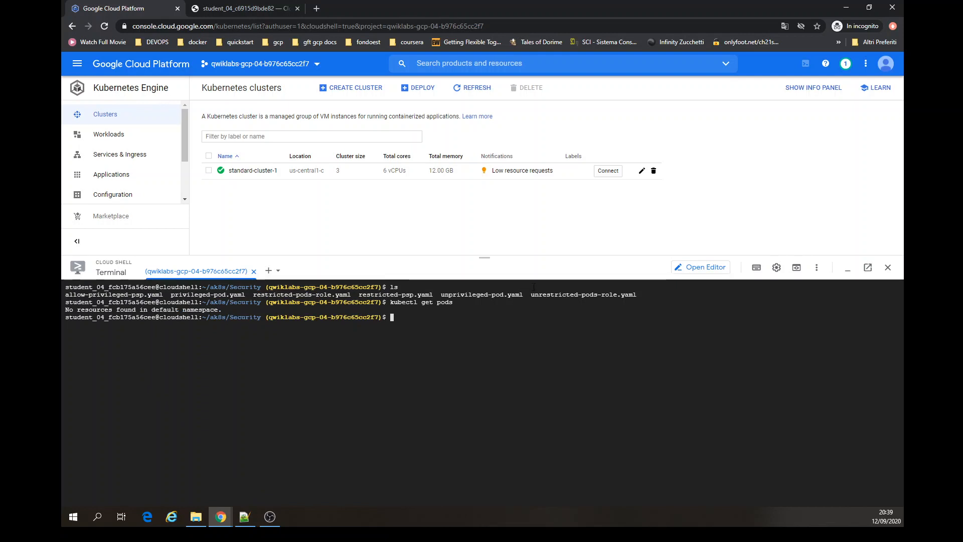
# - Check which account is active and list the Security folder files again
pyautogui.click(886, 63)
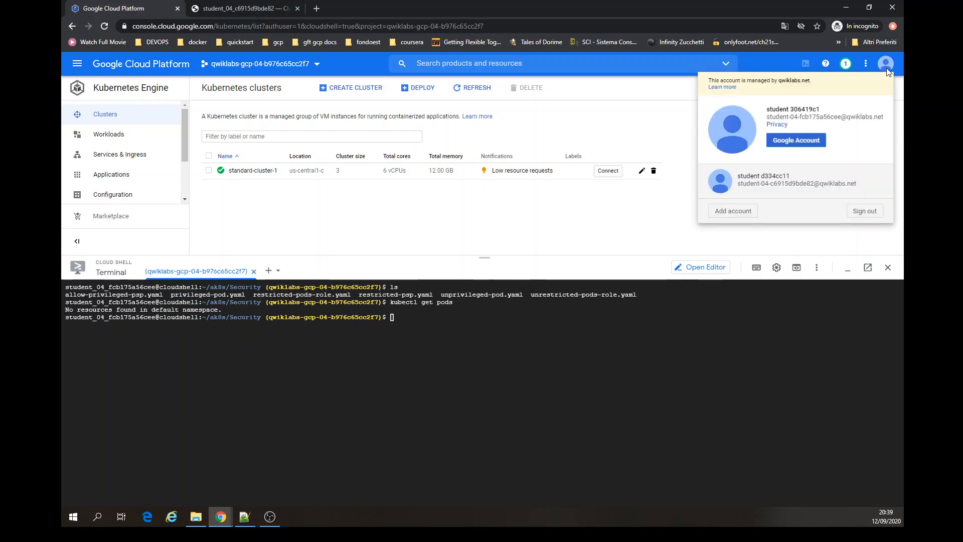
pyautogui.click(678, 132)
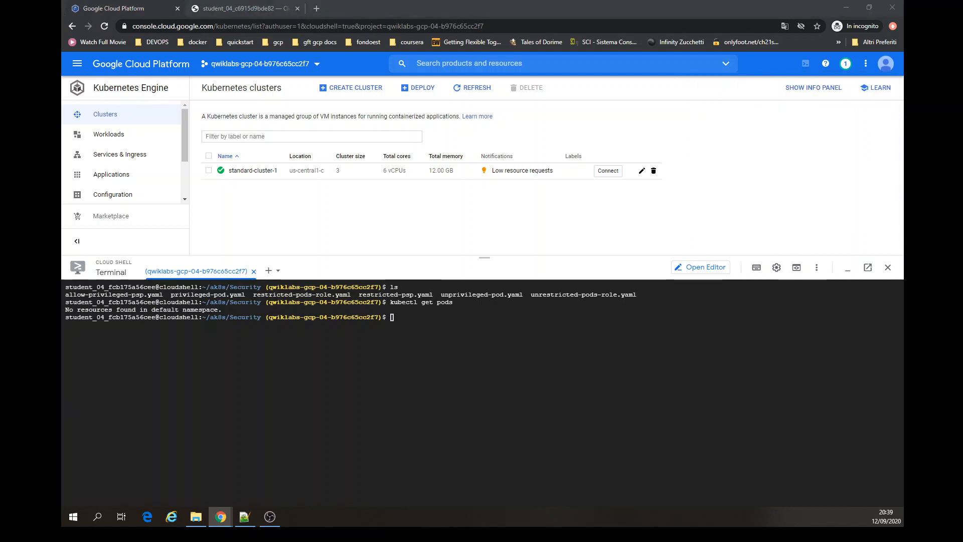
pyautogui.click(309, 445)
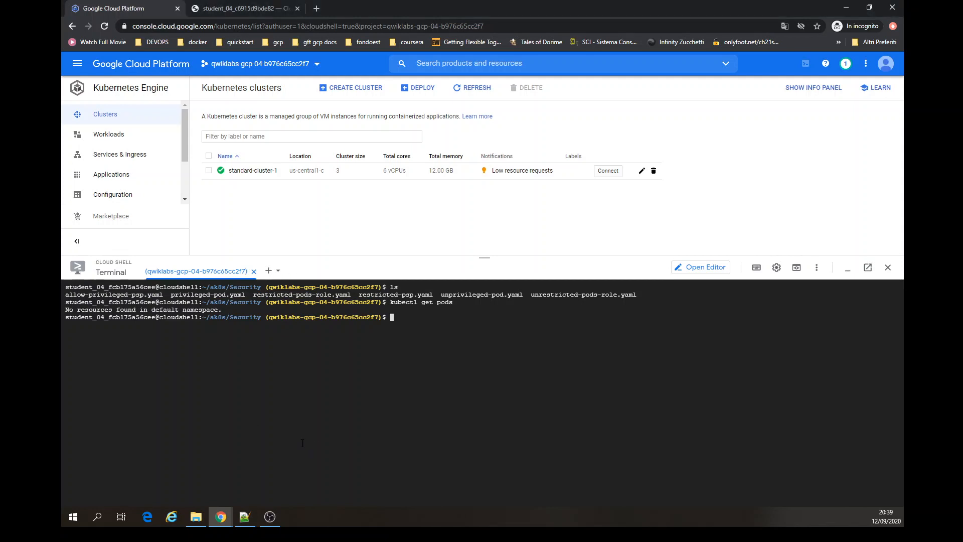
pyautogui.write('ls')
pyautogui.press('Return')
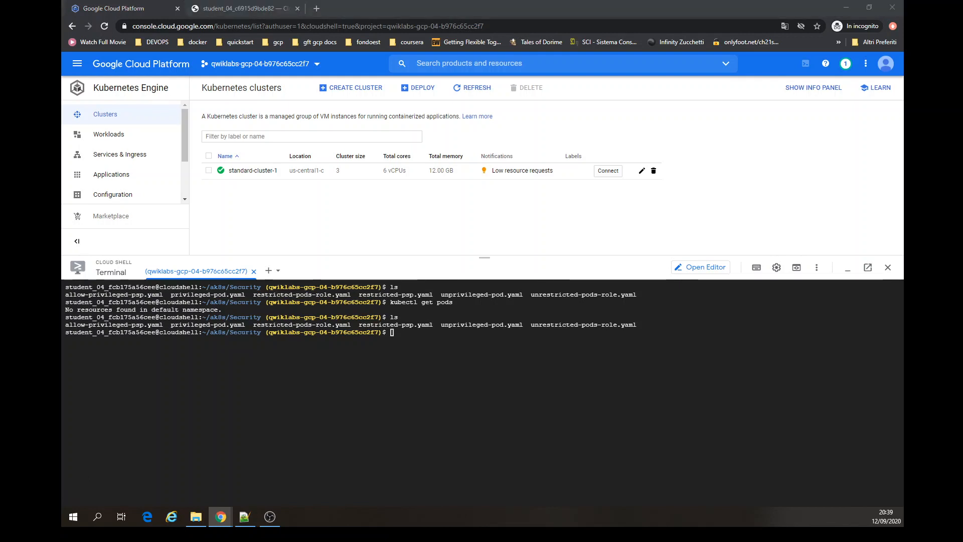
# - Try to create the unprivileged pod with kubectl apply -f unprivileged-pod.yaml as the second account
pyautogui.click(343, 440)
pyautogui.write('kubectl apply -f unprivileged-pod.yaml')
pyautogui.press('Return')
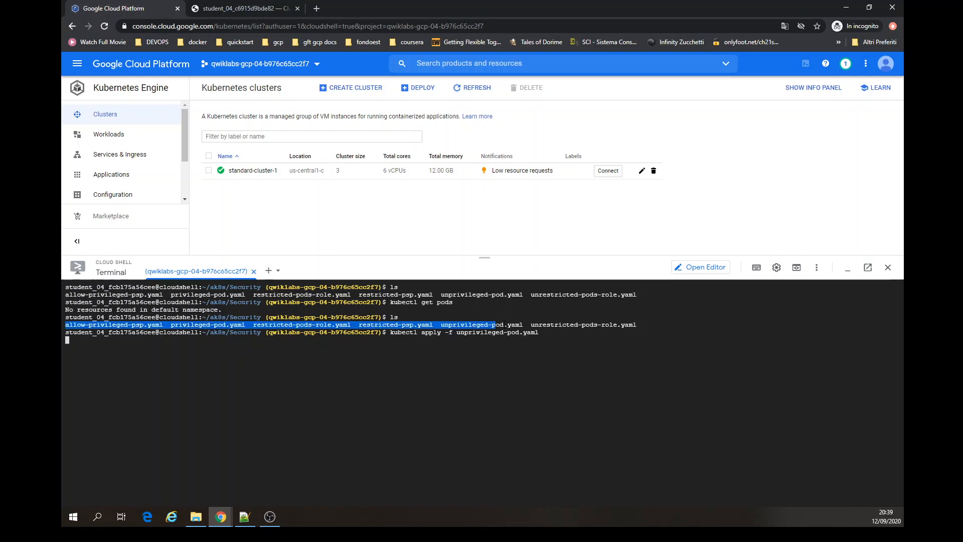
pyautogui.press('Return')
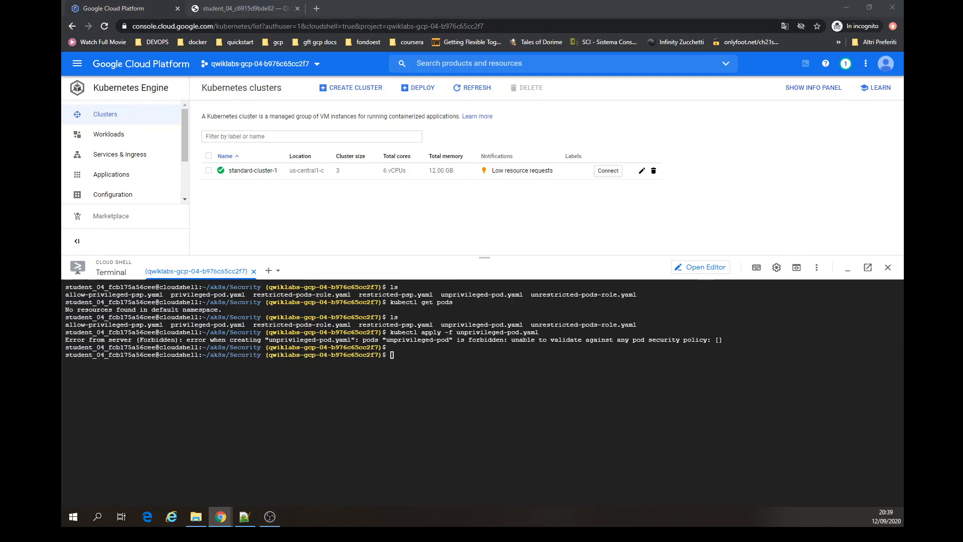
# - Try to create the privileged pod with kubectl apply -f privileged-pod.yaml as the second account
pyautogui.click(456, 410)
pyautogui.write('kubectl apply -f privileged-pod.yaml')
pyautogui.press('Return')
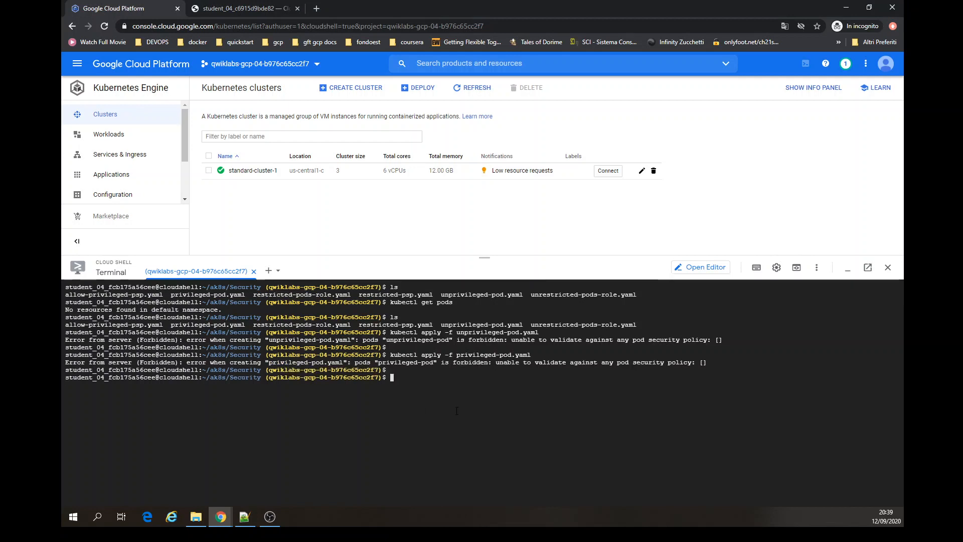
pyautogui.moveTo(410, 365); pyautogui.dragTo(636, 362)
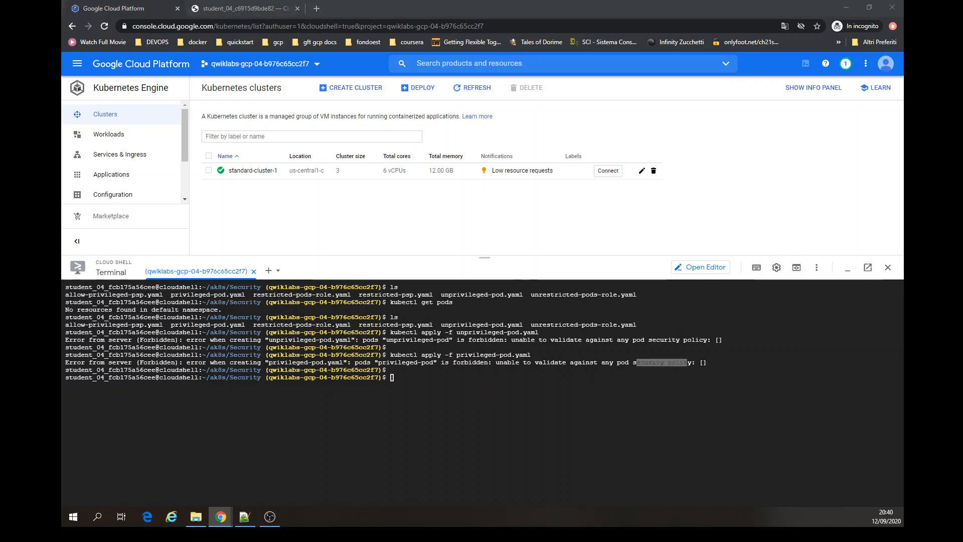
pyautogui.click(584, 396)
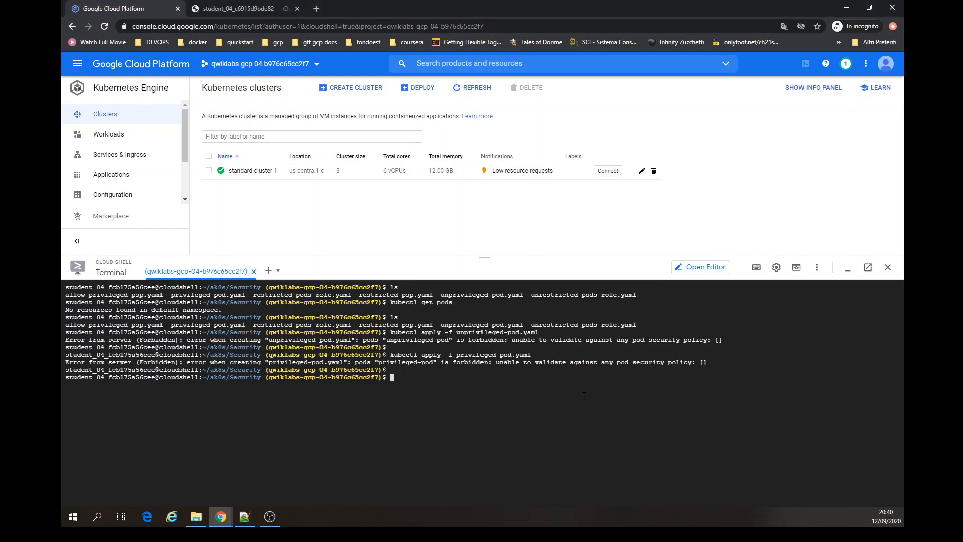
# - Clear the terminal and check with kubectl auth can-i whether the account can use podsecuritypolicy/restricted-psp
pyautogui.hotkey('ctrl', 'l')
pyautogui.write('kubectl auth can-i use podsecuritypolicy/restricted-psp')
pyautogui.press('Return')
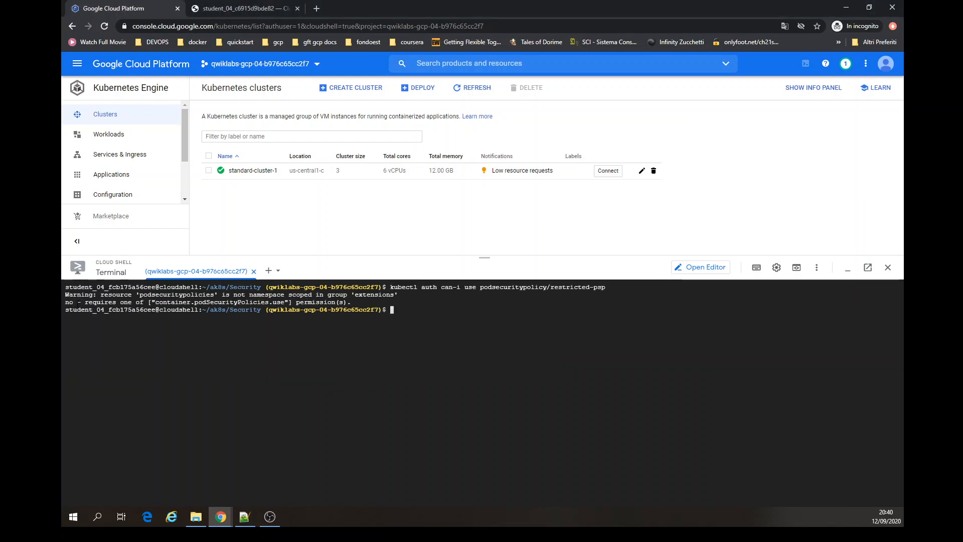
pyautogui.moveTo(77, 302); pyautogui.dragTo(65, 302)
pyautogui.hotkey('alt', 'Tab')
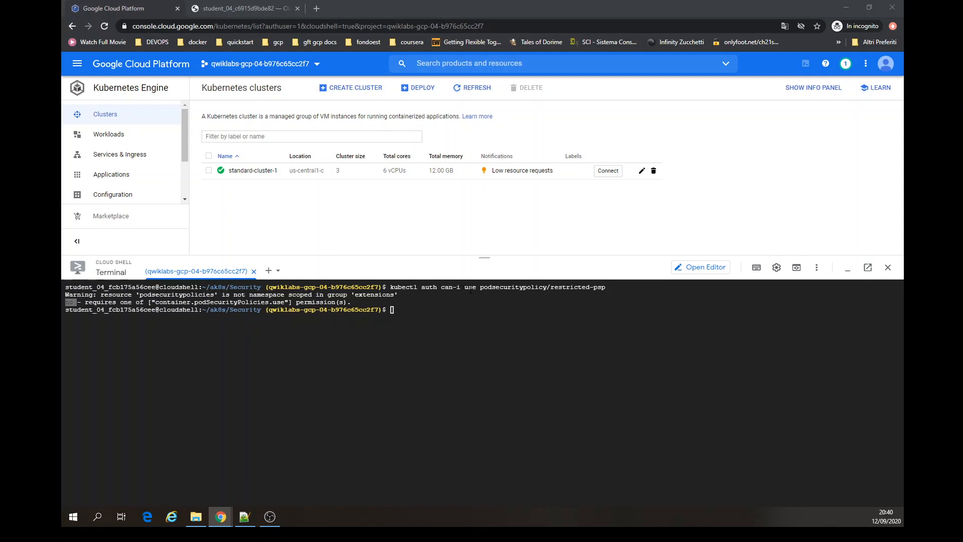
# - Check with kubectl auth can-i whether the account can use podsecuritypolicy/gce.privileged
pyautogui.moveTo(470, 287); pyautogui.dragTo(390, 287)
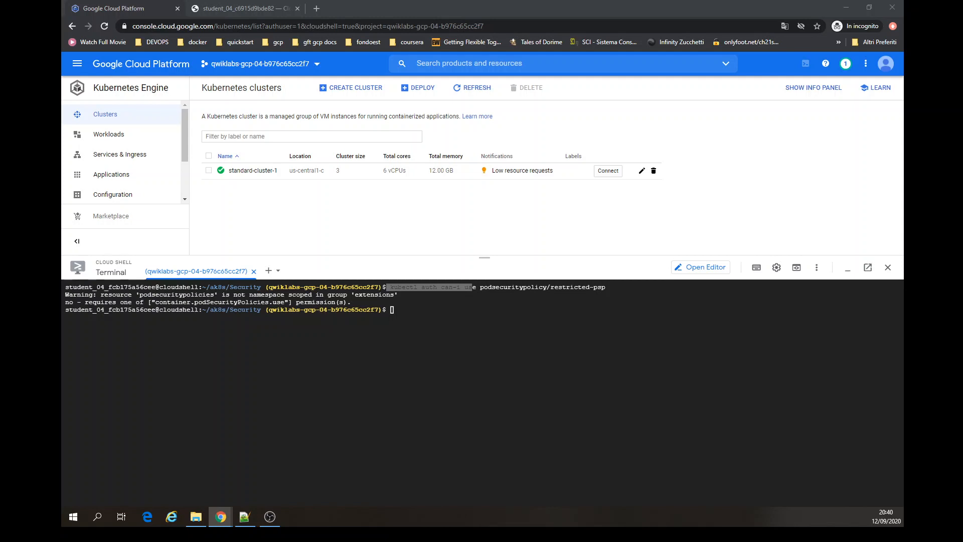
pyautogui.click(524, 391)
pyautogui.write('kubectl auth can-i use podsecuritypolicy/gce.privileged')
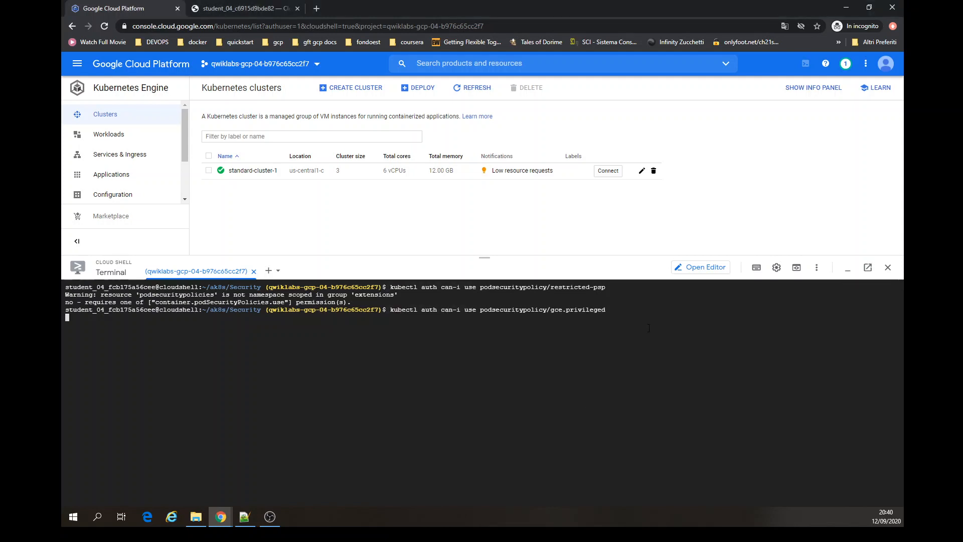
pyautogui.press('Return')
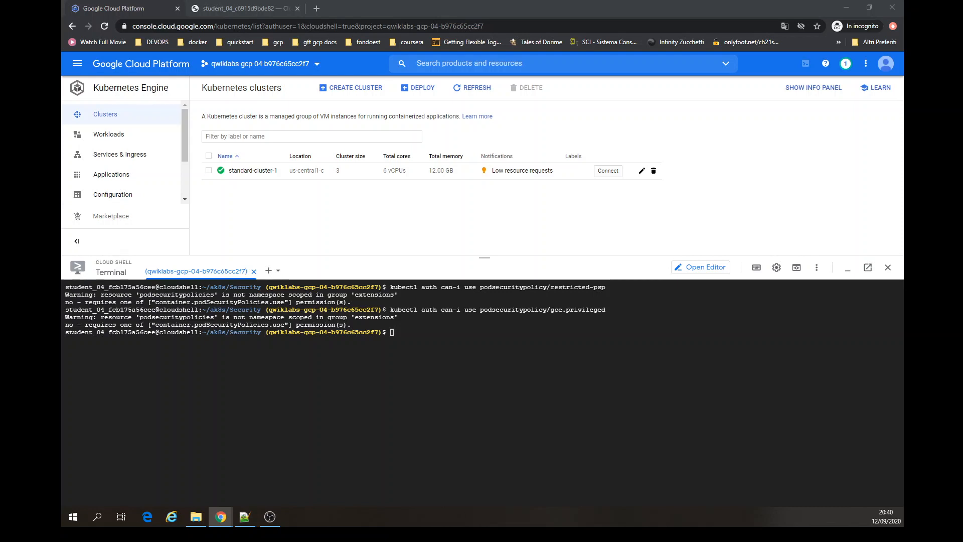
# - Switch the console back to the first student account
pyautogui.click(282, 265)
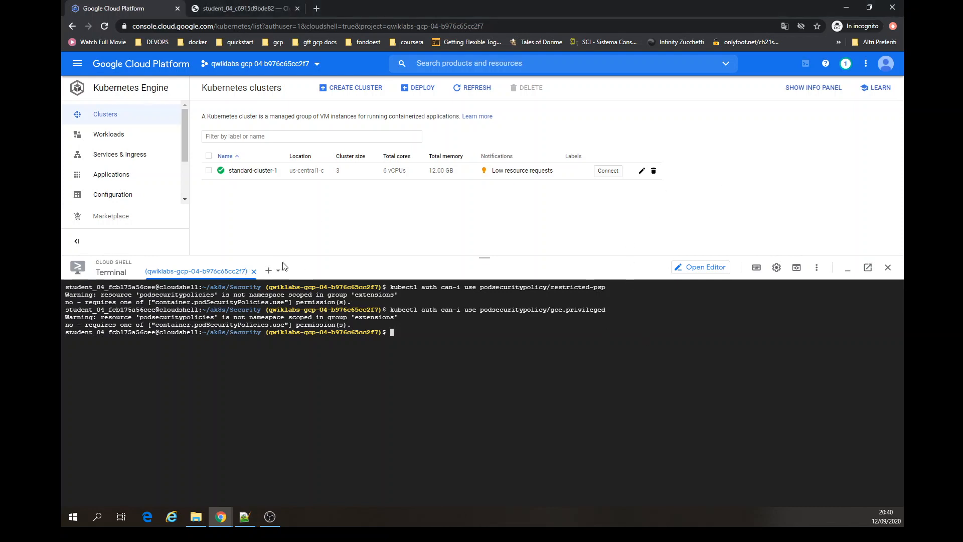
pyautogui.click(886, 64)
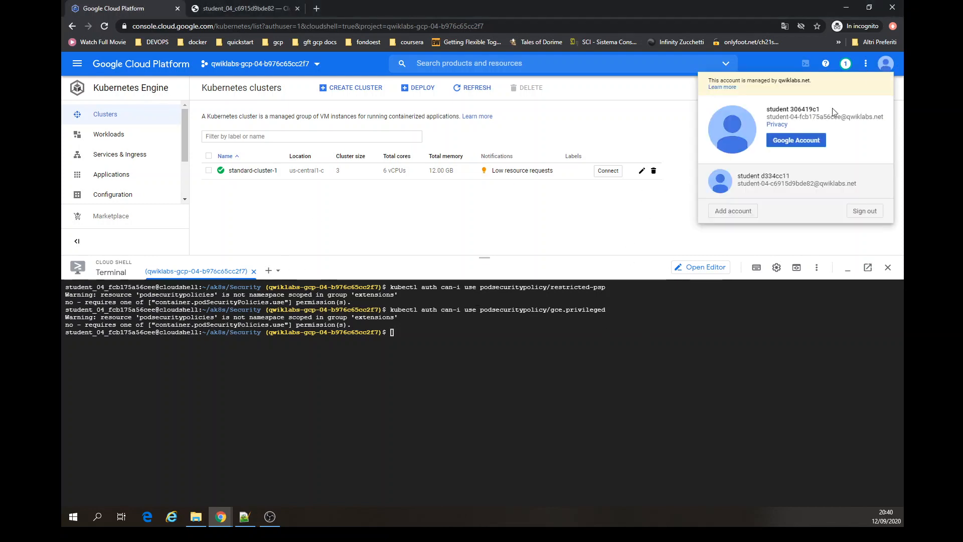
pyautogui.click(826, 184)
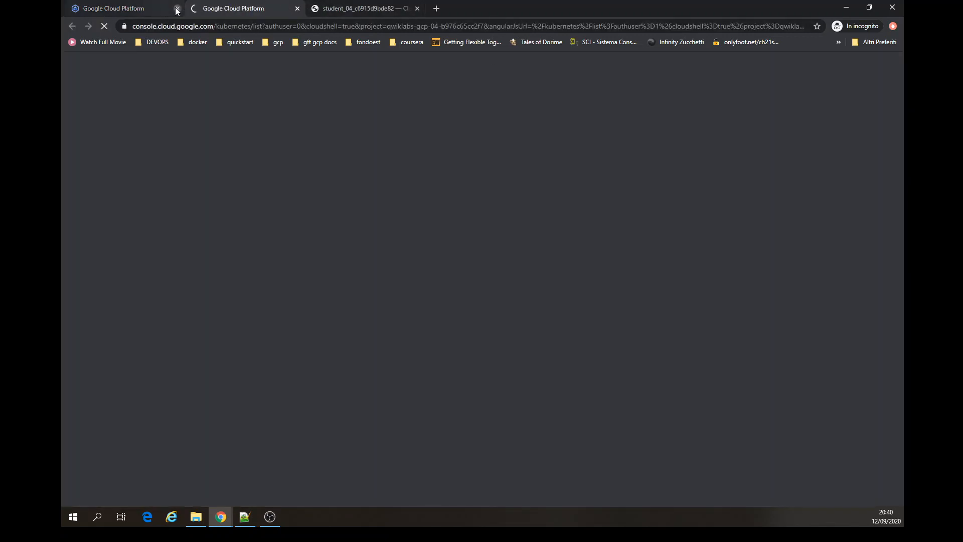
# - Close the duplicate console tab and enlarge the Cloud Shell terminal, dismissing the recovered-session notice
pyautogui.click(177, 10)
pyautogui.click(525, 82)
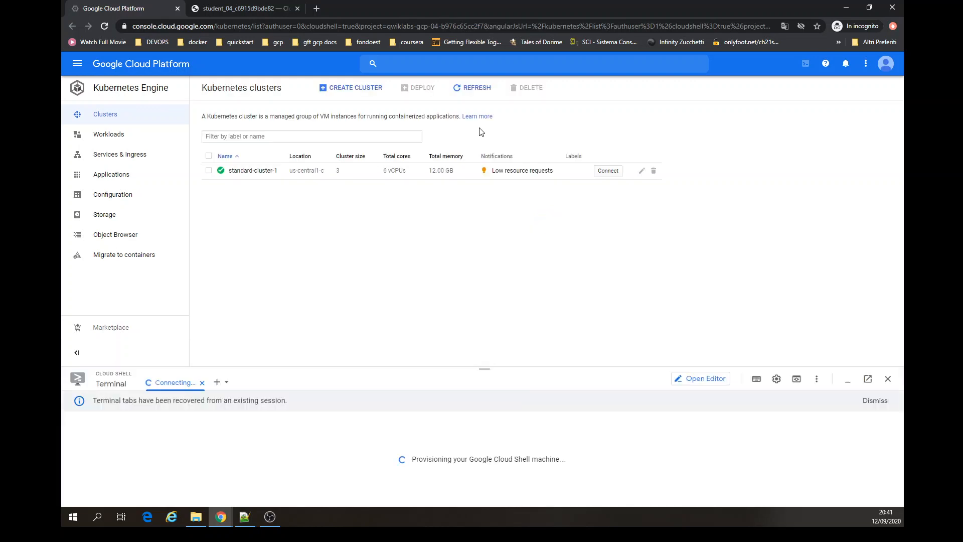
pyautogui.moveTo(544, 369); pyautogui.dragTo(546, 240)
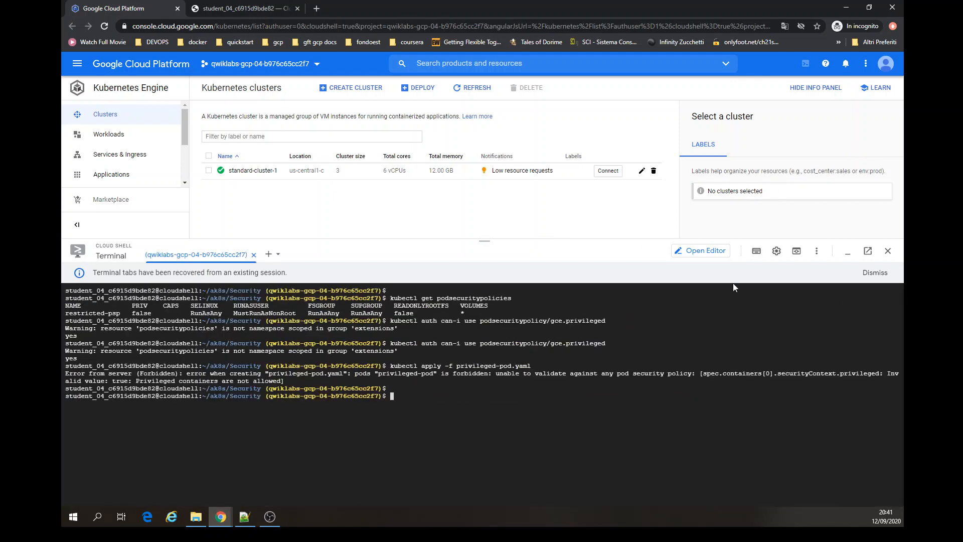
pyautogui.click(873, 273)
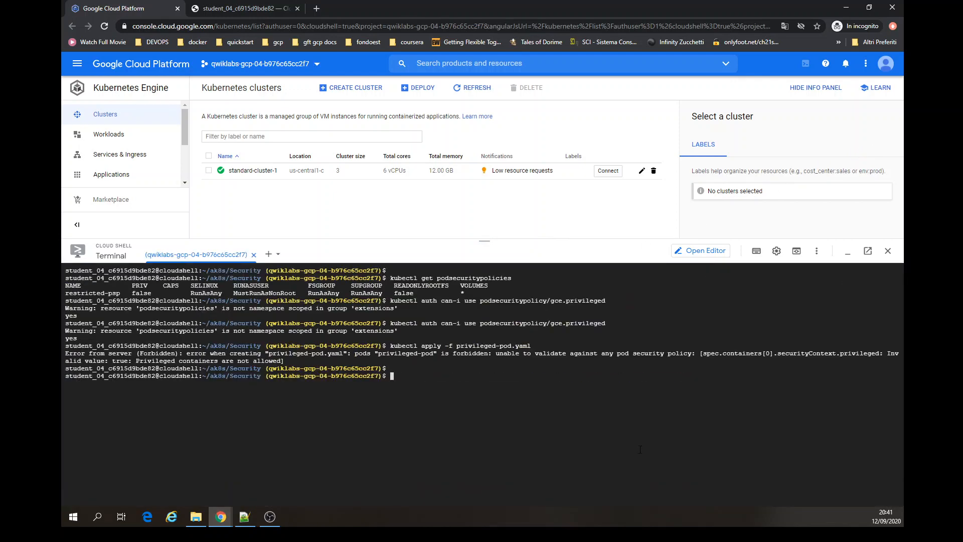
# - Clear the terminal and list the files in the ak8s/Security folder
pyautogui.hotkey('ctrl', 'l')
pyautogui.write('ls')
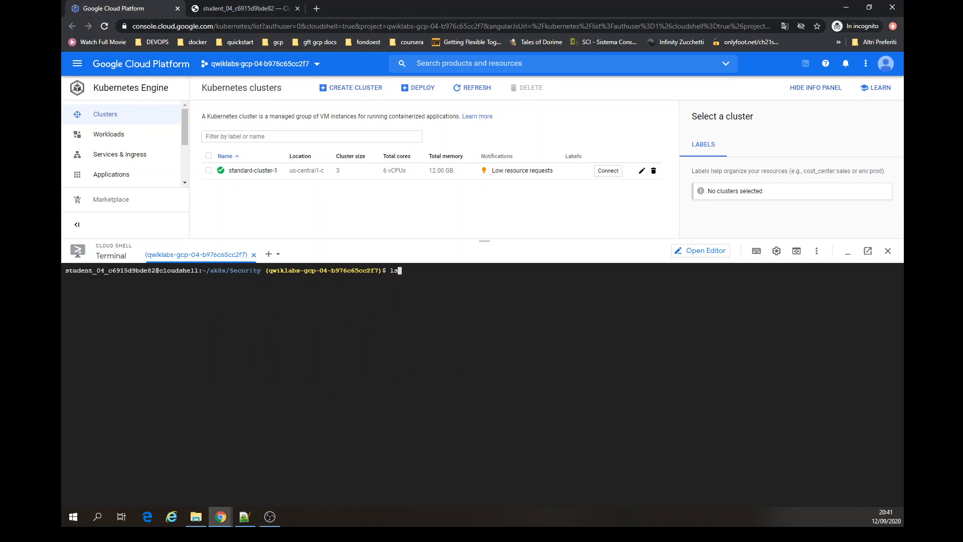
pyautogui.press('Return')
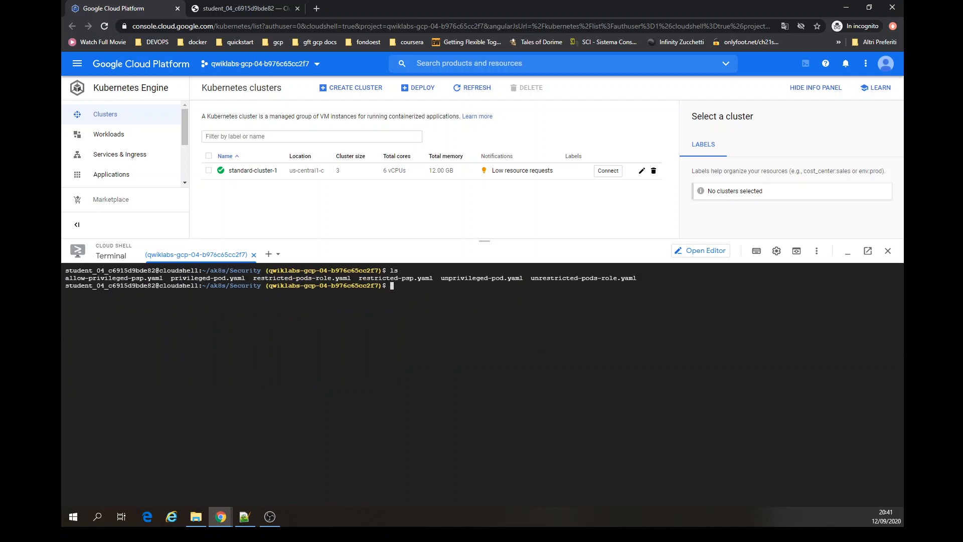
# - Create clusterrolebinding restricted-pods-binding for clusterrole restricted-pods-role, granted to the second student account's e-mail as user
pyautogui.write('kubectl create clusterrolebinding restricted-pods-binding --clusterrole restricted-pods-role --user')
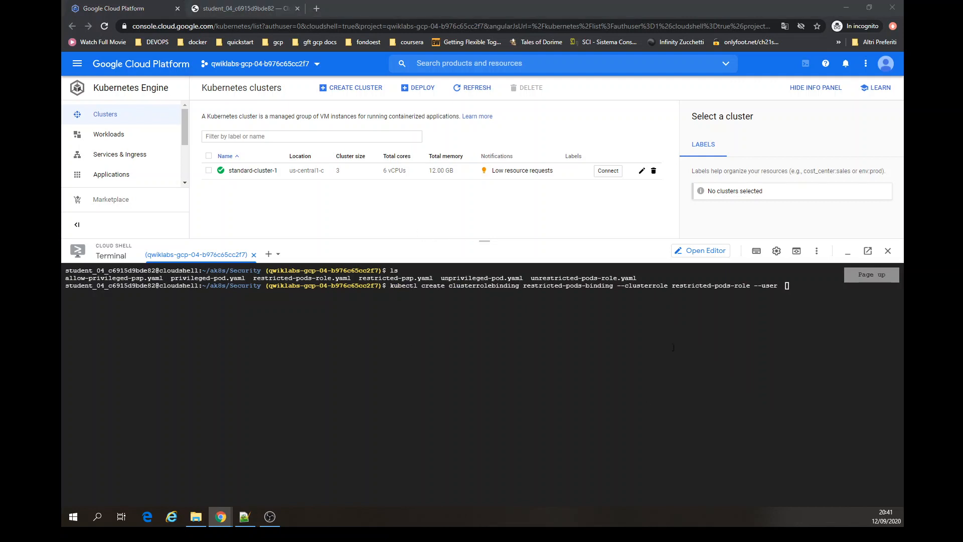
pyautogui.click(708, 355)
pyautogui.hotkey('ctrl', 'v')
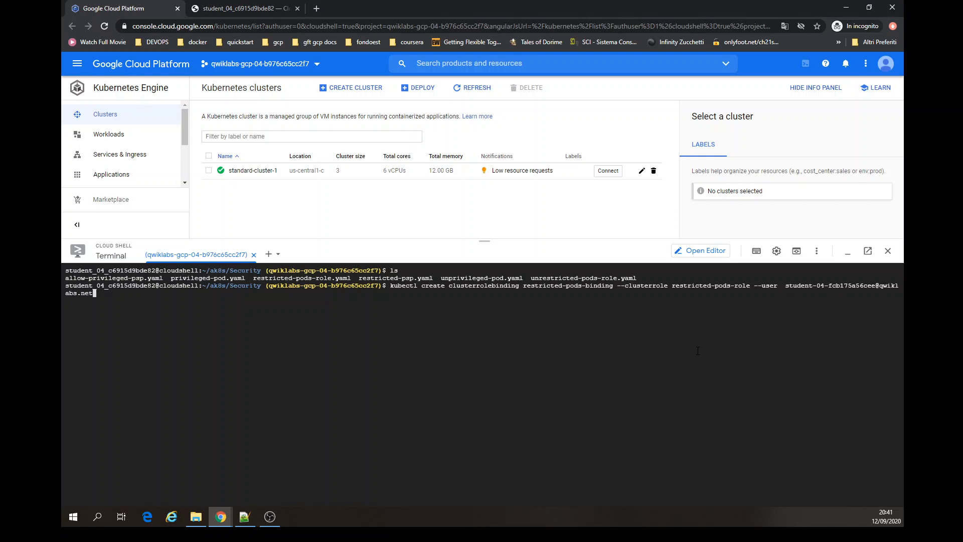
pyautogui.press('Return')
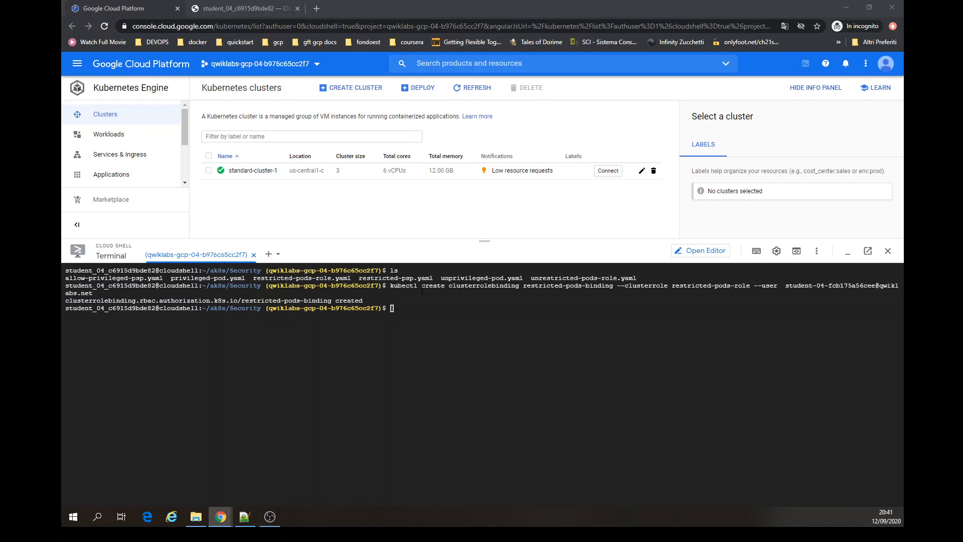
# - Switch the console to the second student account and enlarge its Cloud Shell terminal
pyautogui.moveTo(460, 286); pyautogui.dragTo(524, 286)
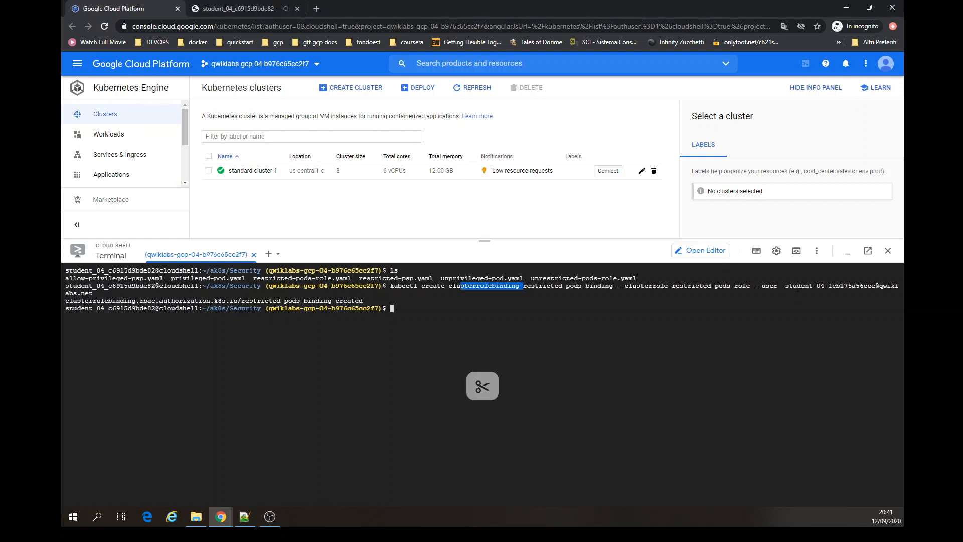
pyautogui.click(847, 119)
pyautogui.click(885, 65)
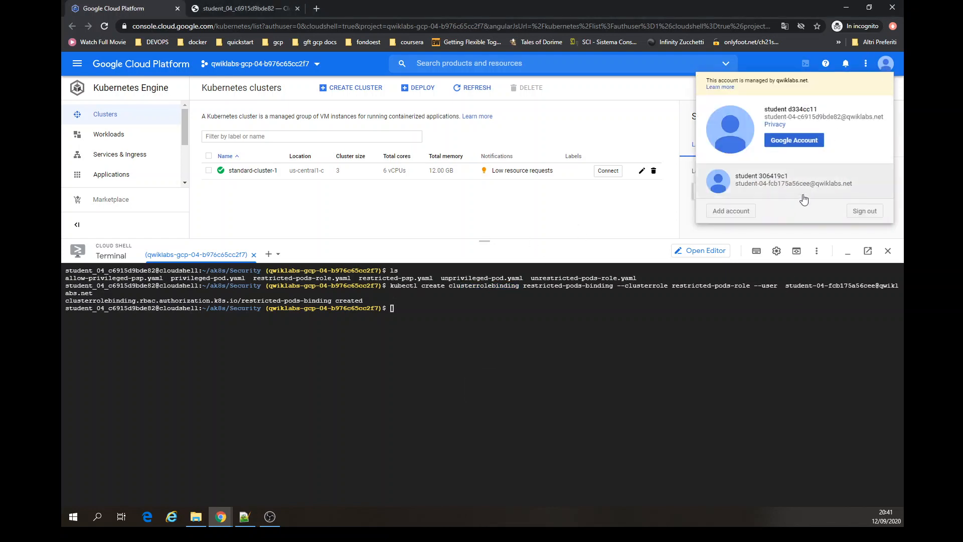
pyautogui.click(802, 196)
pyautogui.click(177, 10)
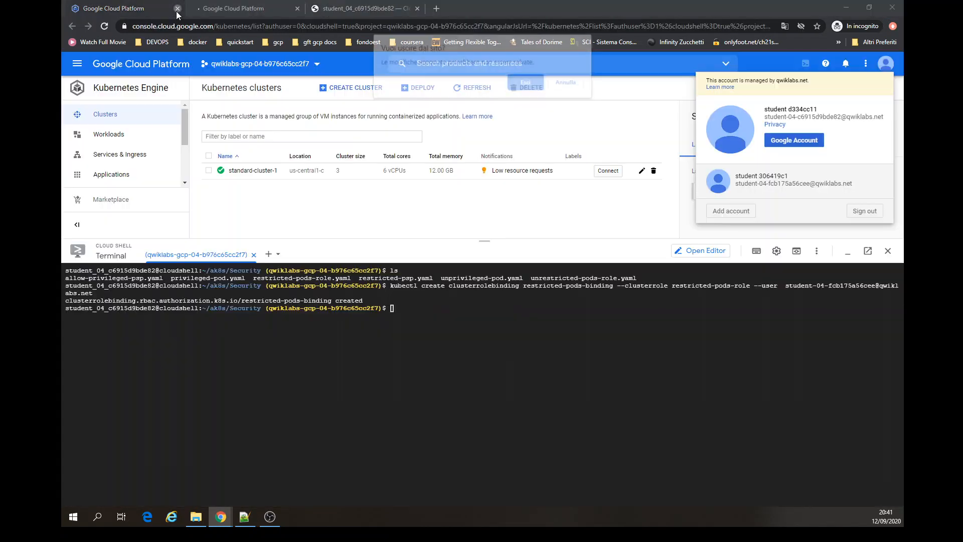
pyautogui.click(524, 86)
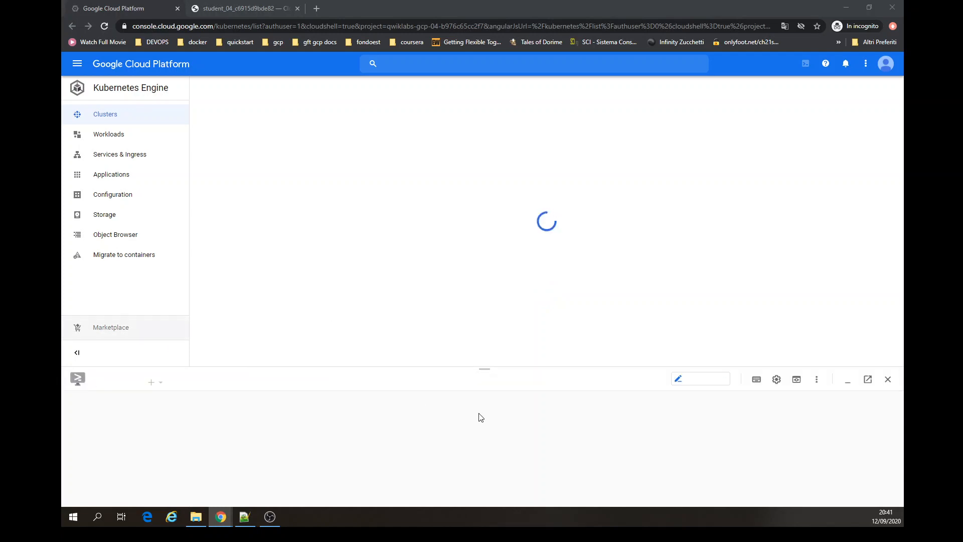
pyautogui.moveTo(518, 367); pyautogui.dragTo(548, 265)
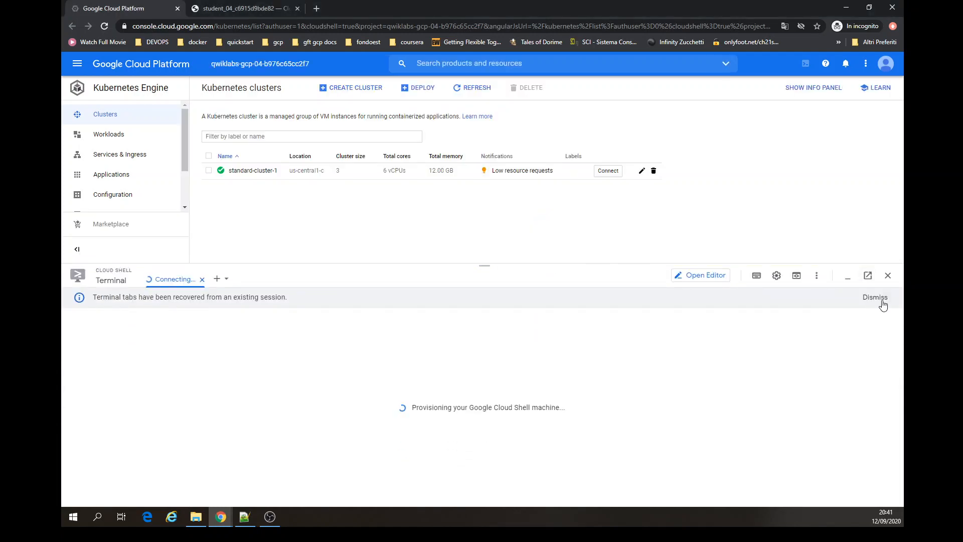
pyautogui.moveTo(529, 263); pyautogui.dragTo(527, 213)
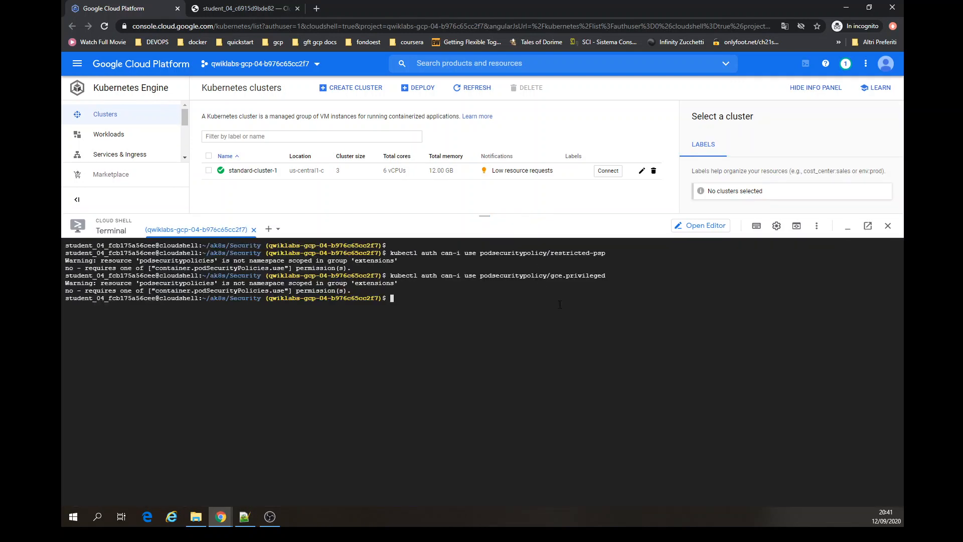
# - Clear the terminal and list the Security folder's files as the second account
pyautogui.hotkey('ctrl', 'l')
pyautogui.write('ls')
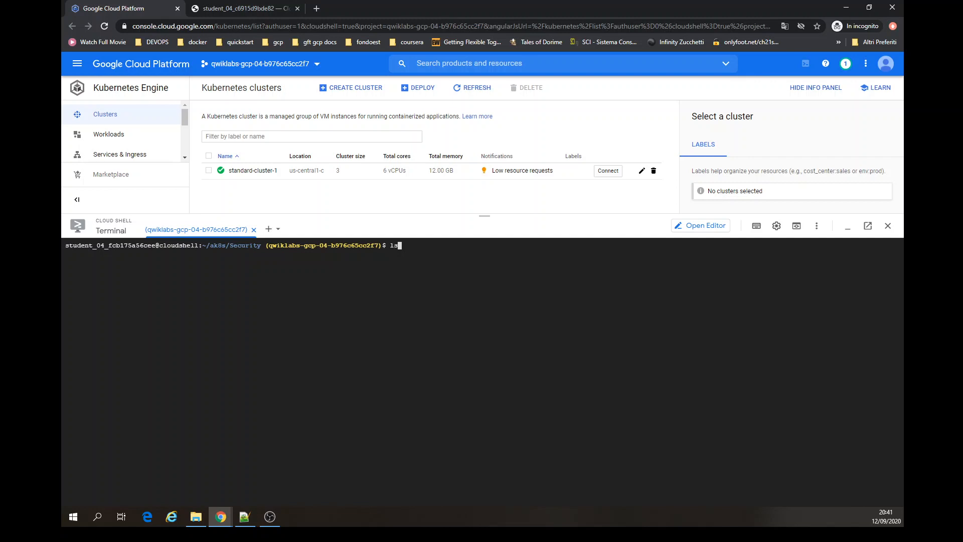
pyautogui.press('Return')
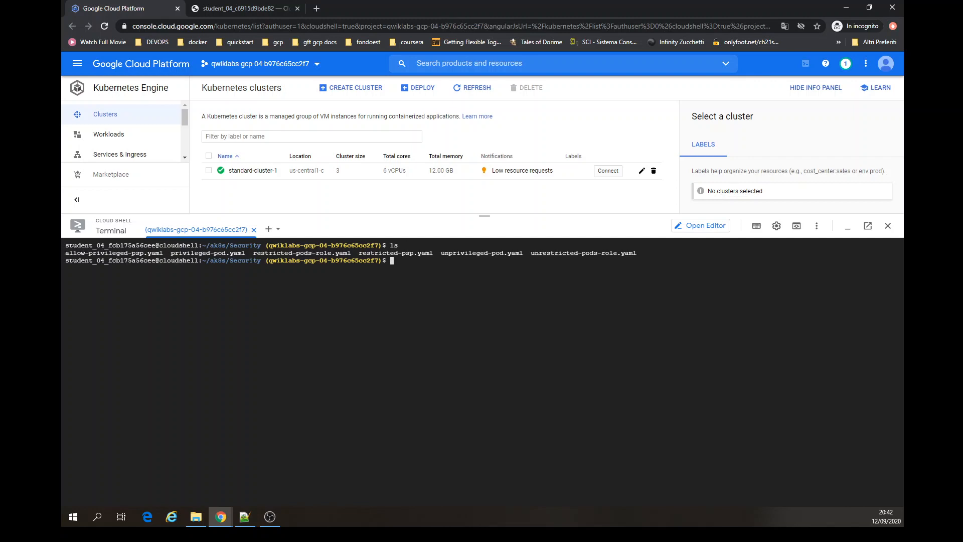
# - Create the unprivileged pod with kubectl apply -f unprivileged-pod.yaml as the second account
pyautogui.write('kubectl apply -f unprivileged-pod.yaml')
pyautogui.press('Return')
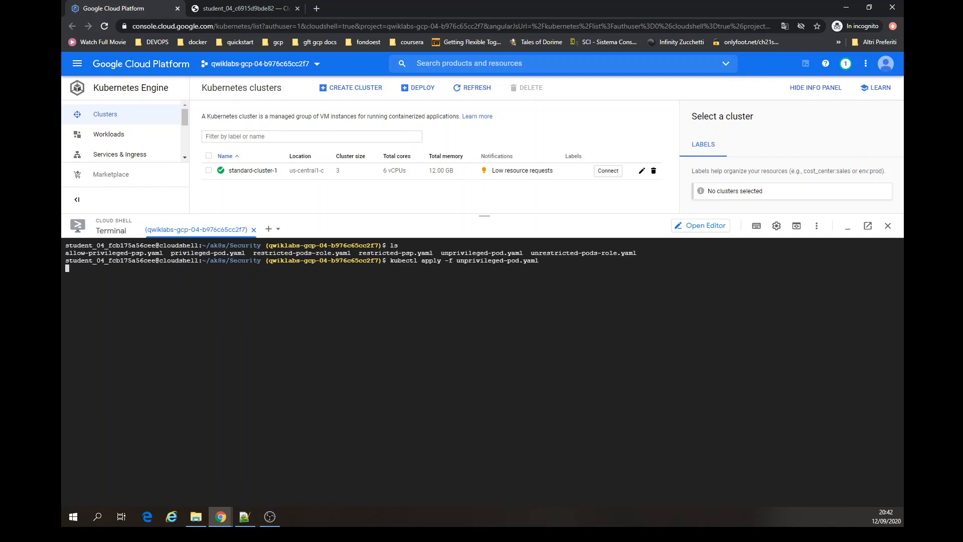
pyautogui.press('Return')
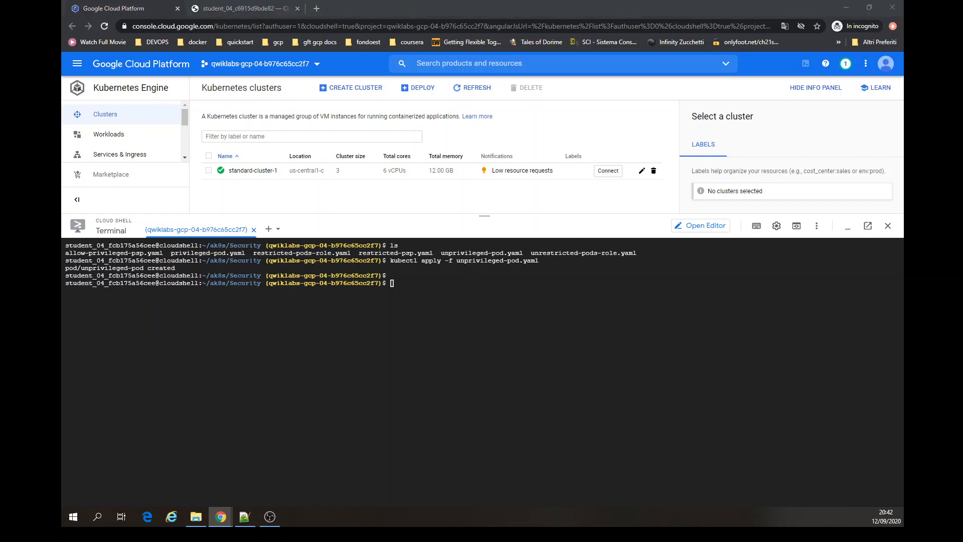
# - Try again to create the privileged pod with kubectl apply -f privileged-pod.yaml as the second account
pyautogui.click(492, 286)
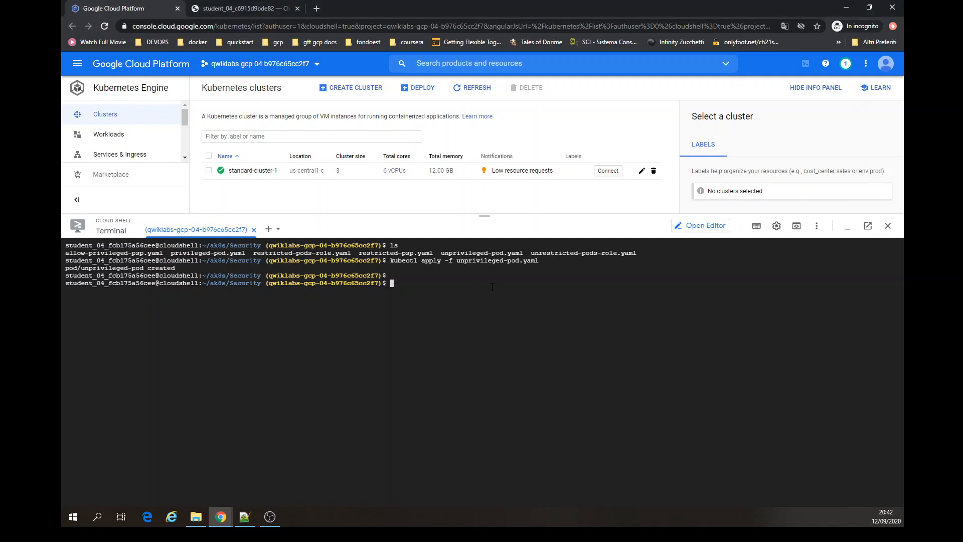
pyautogui.write('kubectl apply -f privileged-pod.yaml')
pyautogui.press('Return')
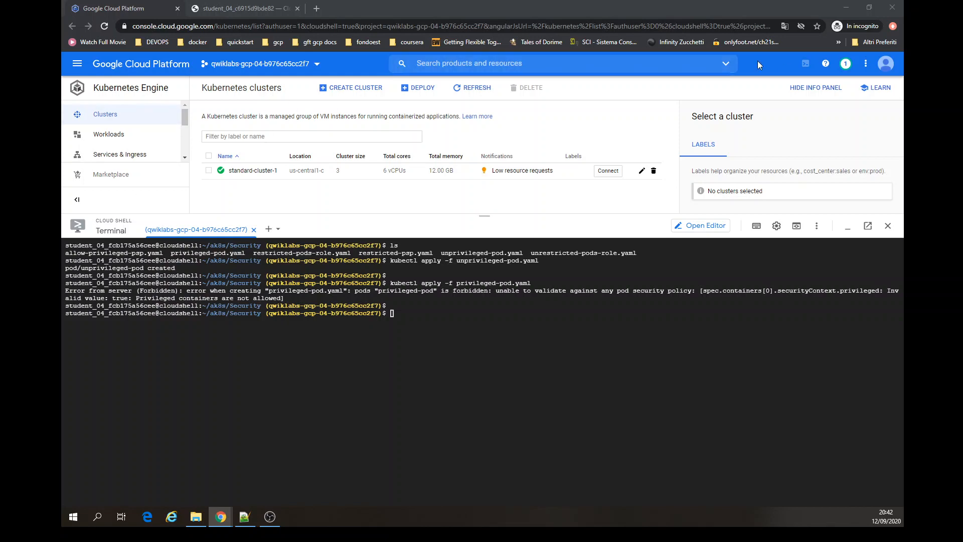
# - Switch the console back to the first student account, close the extra tab and reopen its Cloud Shell terminal
pyautogui.click(891, 64)
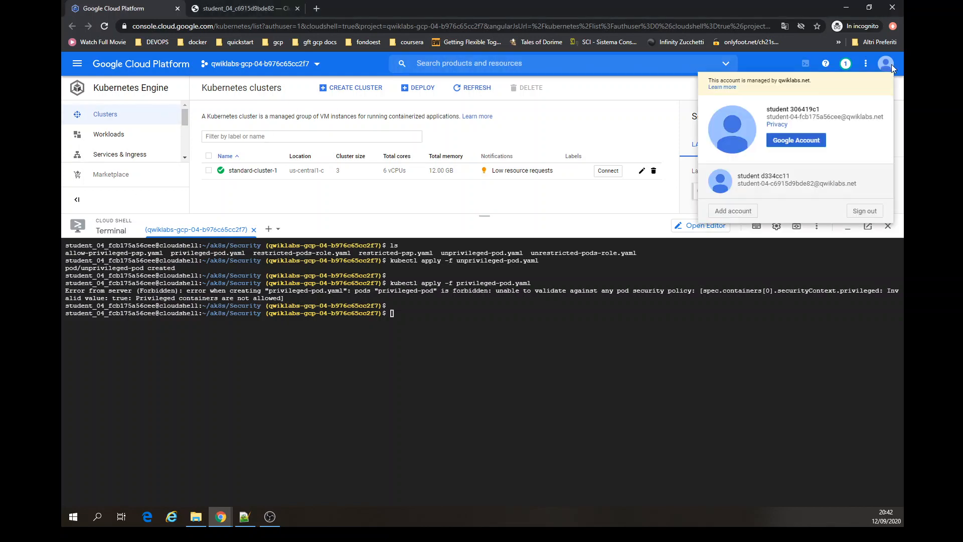
pyautogui.click(778, 181)
pyautogui.click(165, 10)
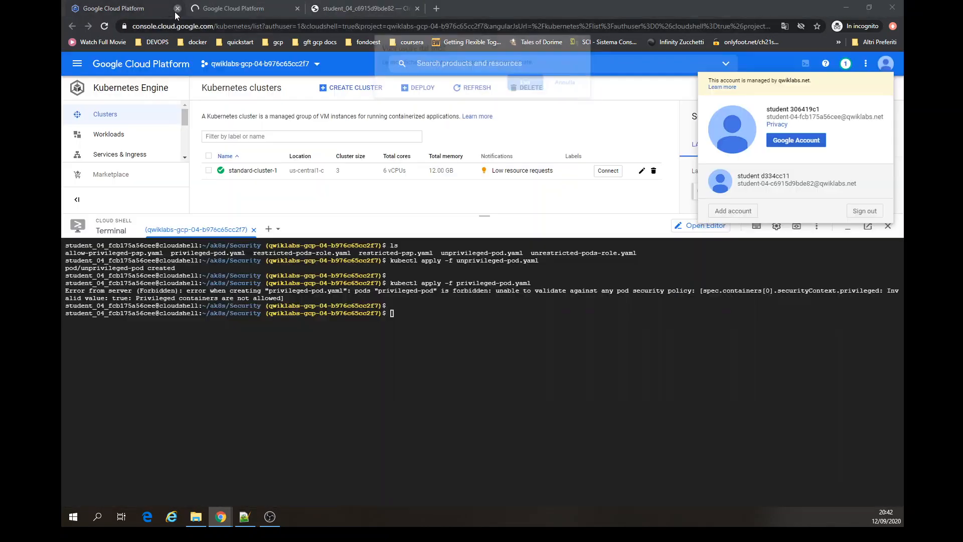
pyautogui.click(522, 86)
pyautogui.hotkey('ctrl', 'w')
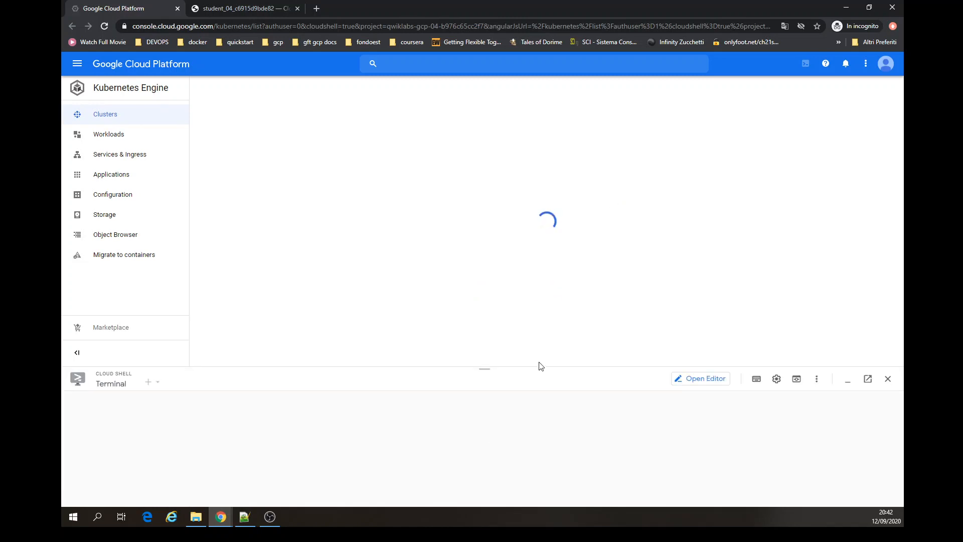
pyautogui.moveTo(539, 368); pyautogui.dragTo(543, 238)
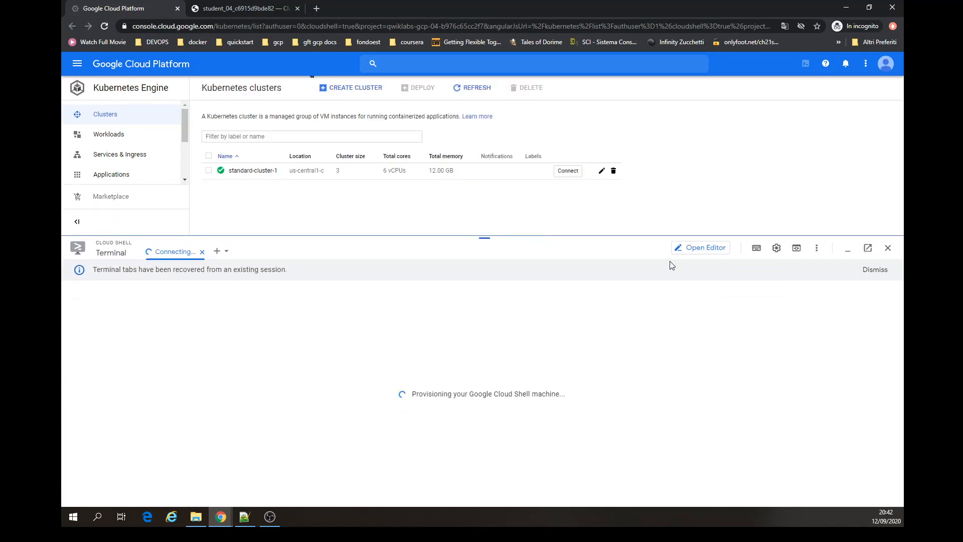
pyautogui.click(877, 270)
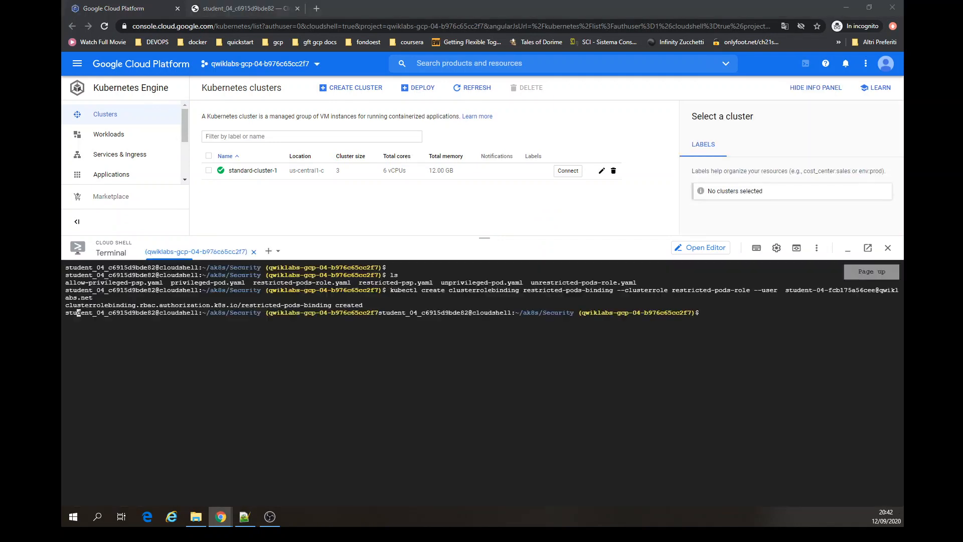
# - Clear the terminal and create the privileged pod with kubectl apply -f privileged-pod.yaml as the first account
pyautogui.click(375, 404)
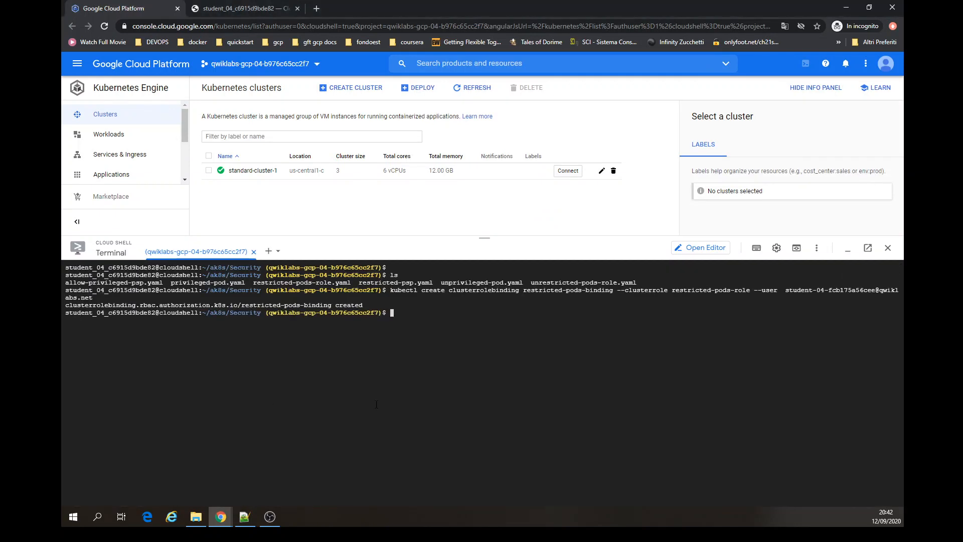
pyautogui.hotkey('ctrl', 'l')
pyautogui.write('kubectl apply -f privileged-pod.yaml')
pyautogui.press('Return')
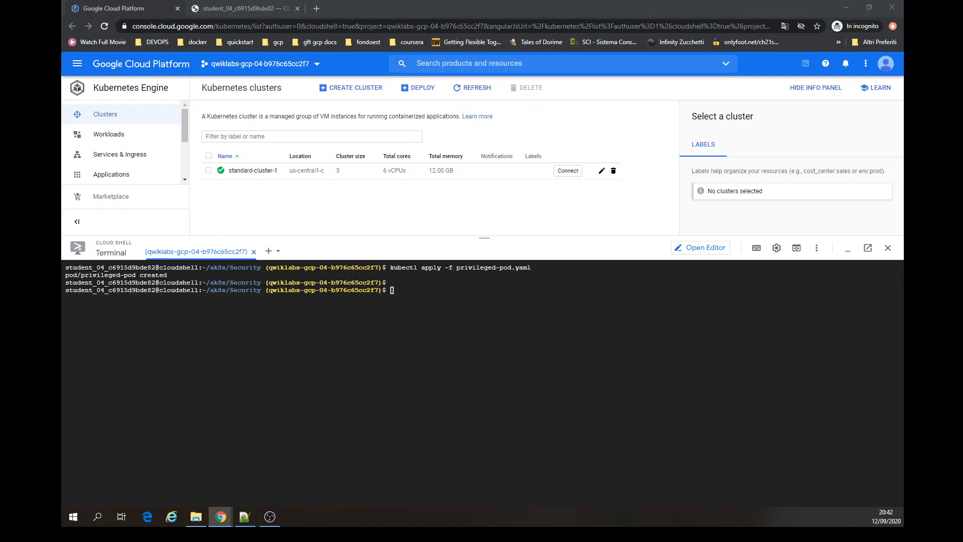
# - Load the cluster's connect command into Cloud Shell and replace get-credentials with update in the gcloud container clusters command
pyautogui.click(570, 175)
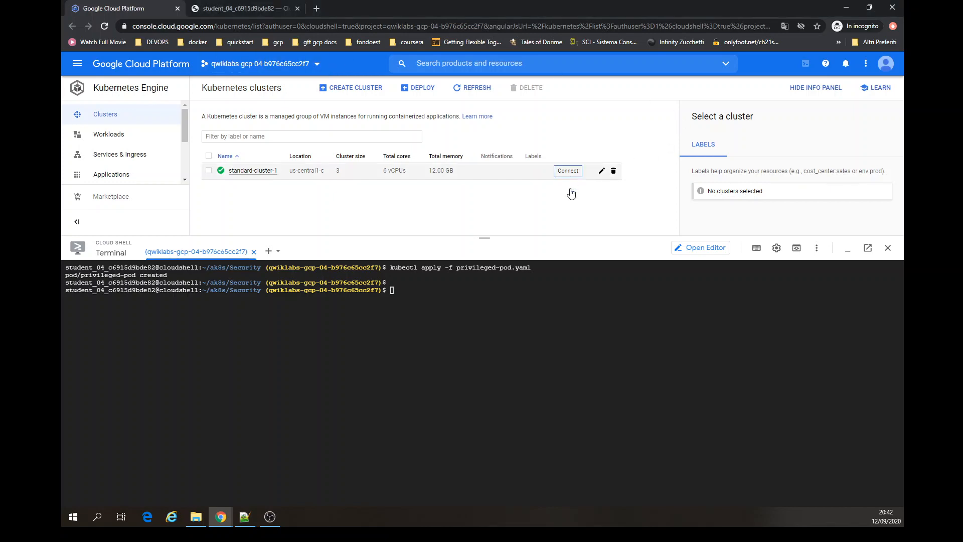
pyautogui.click(332, 279)
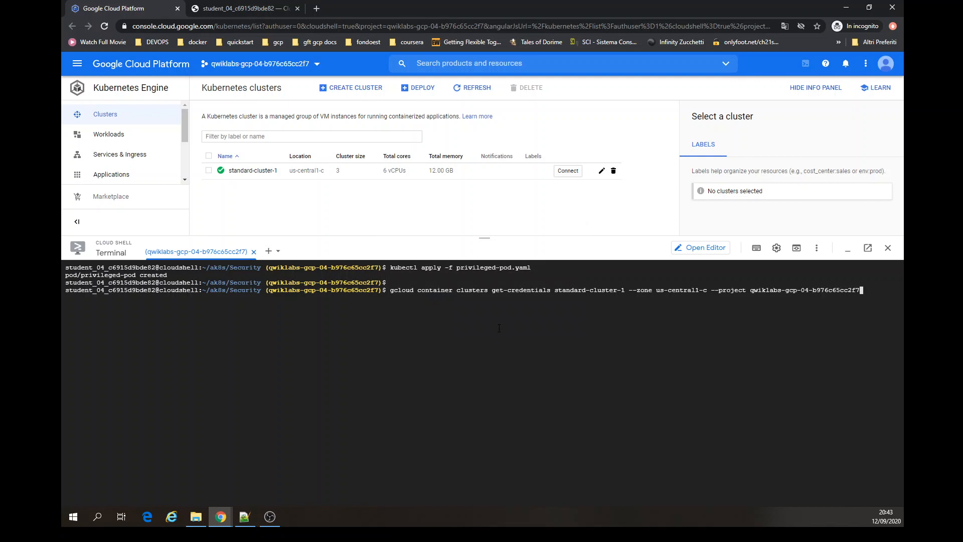
pyautogui.press('Left')
pyautogui.press('Left')
pyautogui.press('Left')
pyautogui.press('Left')
pyautogui.press('Left')
pyautogui.press('Left')
pyautogui.press('Left')
pyautogui.press('Left')
pyautogui.press('Left')
pyautogui.press('Left')
pyautogui.press('Left')
pyautogui.press('Left')
pyautogui.press('Left')
pyautogui.press('Left')
pyautogui.press('Left')
pyautogui.press('Left')
pyautogui.press('Left')
pyautogui.press('Left')
pyautogui.press('Left')
pyautogui.press('Left')
pyautogui.press('Left')
pyautogui.press('Left')
pyautogui.press('Left')
pyautogui.press('Left')
pyautogui.press('Left')
pyautogui.press('Left')
pyautogui.press('Left')
pyautogui.press('Left')
pyautogui.press('Left')
pyautogui.press('Left')
pyautogui.press('Left')
pyautogui.press('Left')
pyautogui.press('Left')
pyautogui.press('Left')
pyautogui.press('Left')
pyautogui.press('Left')
pyautogui.press('Left')
pyautogui.press('Left')
pyautogui.press('Left')
pyautogui.press('Left')
pyautogui.press('Left')
pyautogui.press('Left')
pyautogui.press('BackSpace')
pyautogui.press('BackSpace')
pyautogui.press('BackSpace')
pyautogui.press('BackSpace')
pyautogui.press('BackSpace')
pyautogui.press('BackSpace')
pyautogui.press('BackSpace')
pyautogui.press('BackSpace')
pyautogui.press('BackSpace')
pyautogui.press('BackSpace')
pyautogui.press('BackSpace')
pyautogui.press('BackSpace')
pyautogui.press('BackSpace')
pyautogui.press('BackSpace')
pyautogui.press('BackSpace')
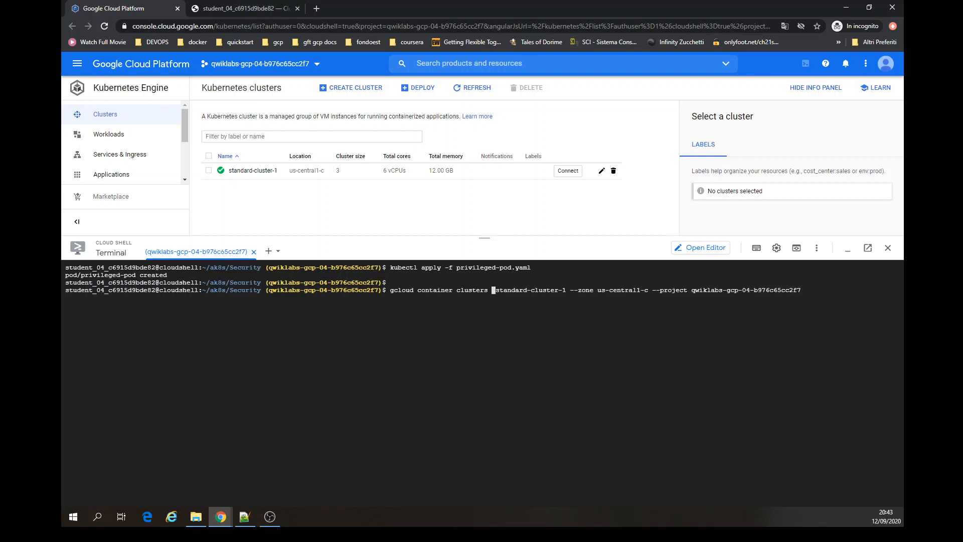
pyautogui.write('update')
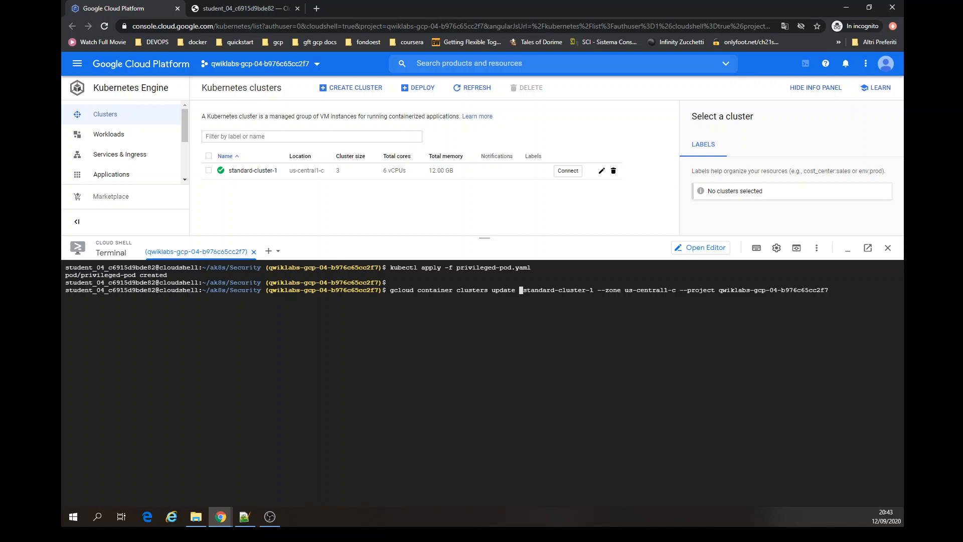
# - Append kubectl apply -f privileged-pod.yaml to the cluster update command and try to run it
pyautogui.press('Right')
pyautogui.press('Right')
pyautogui.press('Right')
pyautogui.press('Right')
pyautogui.press('Right')
pyautogui.press('Right')
pyautogui.press('Right')
pyautogui.press('Right')
pyautogui.press('Right')
pyautogui.press('Right')
pyautogui.press('Right')
pyautogui.press('Right')
pyautogui.press('Right')
pyautogui.press('Right')
pyautogui.press('Right')
pyautogui.press('Right')
pyautogui.press('Right')
pyautogui.press('Right')
pyautogui.press('Right')
pyautogui.press('Right')
pyautogui.press('Right')
pyautogui.press('Right')
pyautogui.press('Right')
pyautogui.press('Right')
pyautogui.press('Right')
pyautogui.press('Right')
pyautogui.press('Right')
pyautogui.press('Right')
pyautogui.press('Right')
pyautogui.press('Right')
pyautogui.press('Right')
pyautogui.press('Right')
pyautogui.press('Right')
pyautogui.press('Right')
pyautogui.press('Right')
pyautogui.press('Right')
pyautogui.press('Right')
pyautogui.press('Right')
pyautogui.press('Right')
pyautogui.press('Right')
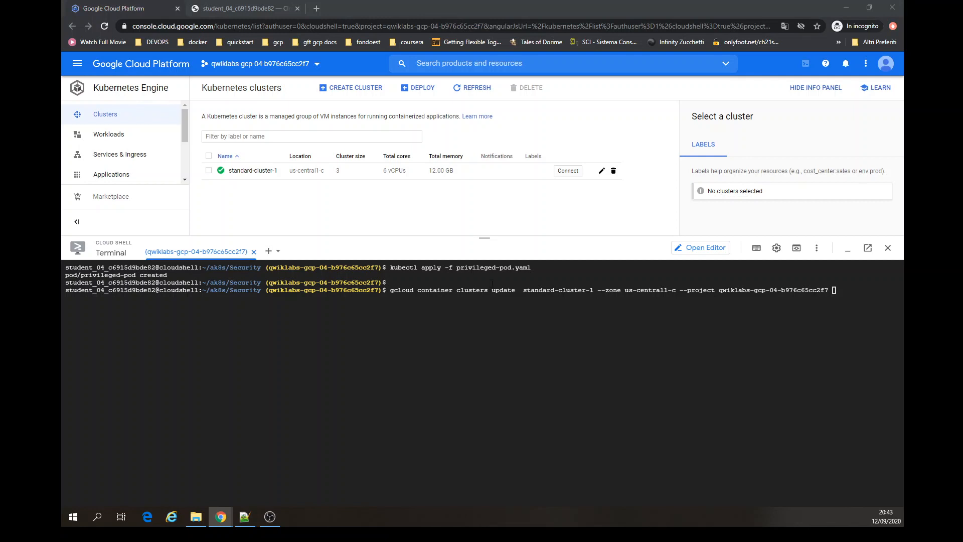
pyautogui.click(531, 337)
pyautogui.write('kubectl apply -f privileged-pod.yaml')
pyautogui.press('Return')
pyautogui.press('Return')
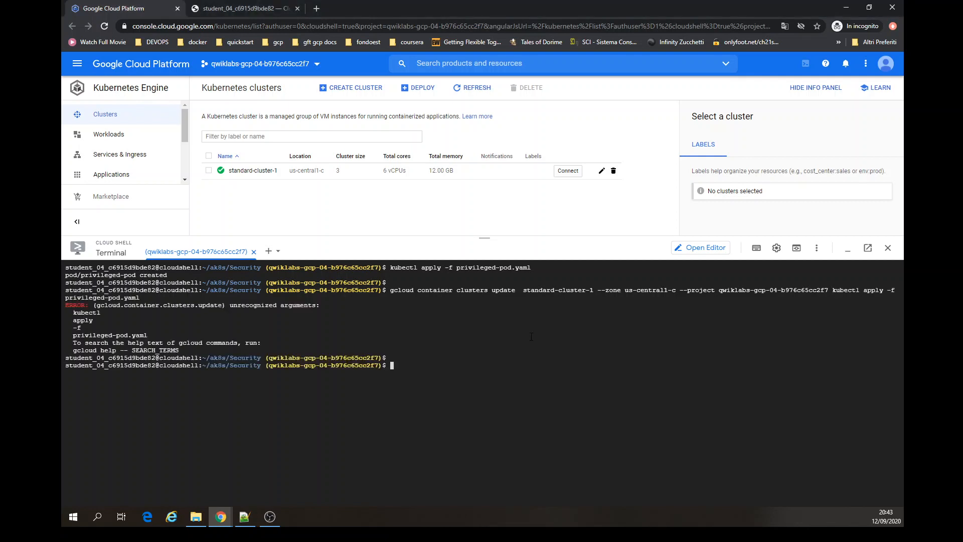
# - Try to rerun the failed cluster update command using gcloud beta instead of gcloud
pyautogui.press('Up')
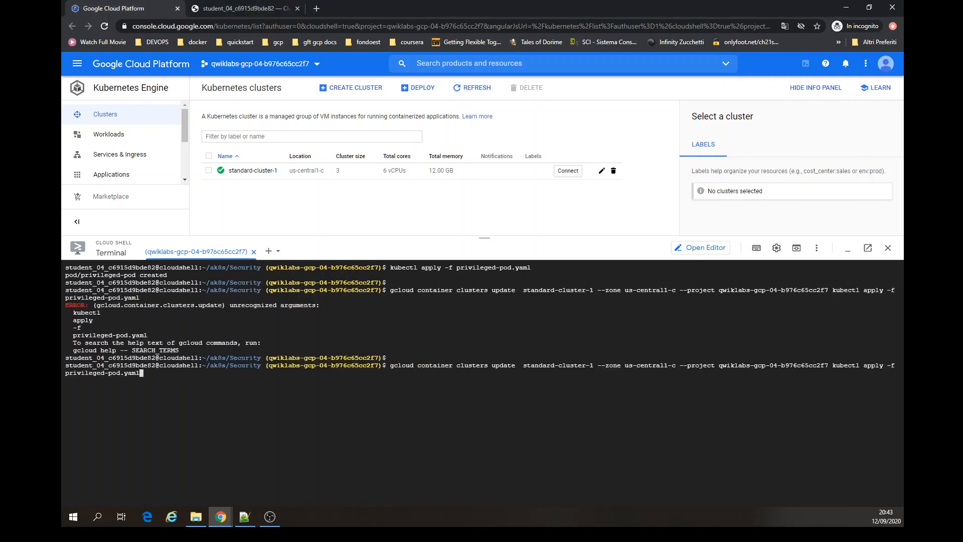
pyautogui.hotkey('ctrl', 'Left')
pyautogui.hotkey('ctrl', 'Left')
pyautogui.hotkey('ctrl', 'Left')
pyautogui.hotkey('ctrl', 'Left')
pyautogui.hotkey('ctrl', 'Left')
pyautogui.hotkey('ctrl', 'Left')
pyautogui.hotkey('ctrl', 'Left')
pyautogui.hotkey('ctrl', 'Left')
pyautogui.hotkey('ctrl', 'Left')
pyautogui.hotkey('ctrl', 'Left')
pyautogui.hotkey('ctrl', 'Left')
pyautogui.hotkey('ctrl', 'Left')
pyautogui.hotkey('ctrl', 'Left')
pyautogui.hotkey('ctrl', 'Left')
pyautogui.hotkey('ctrl', 'Left')
pyautogui.hotkey('ctrl', 'Left')
pyautogui.hotkey('ctrl', 'Left')
pyautogui.press('Right')
pyautogui.press('Left')
pyautogui.write('beta')
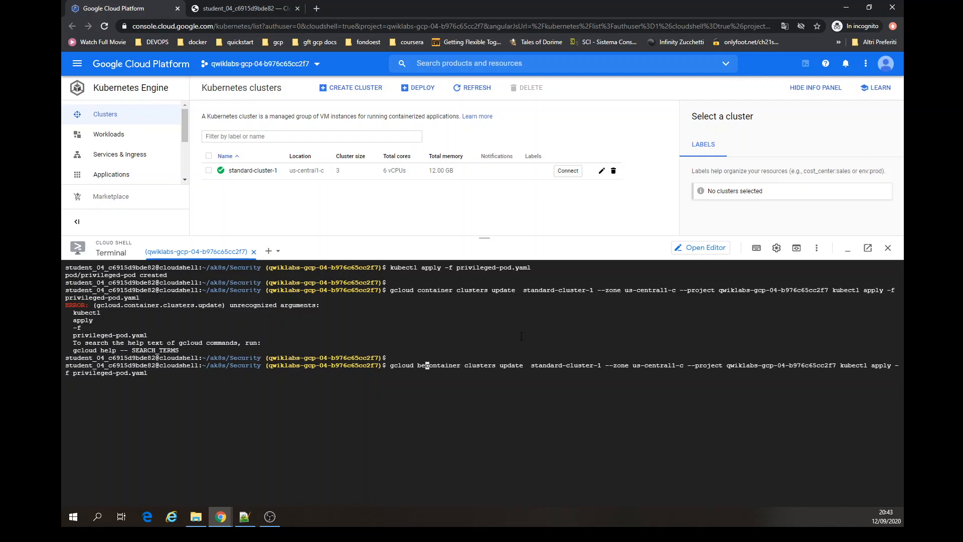
pyautogui.press('Return')
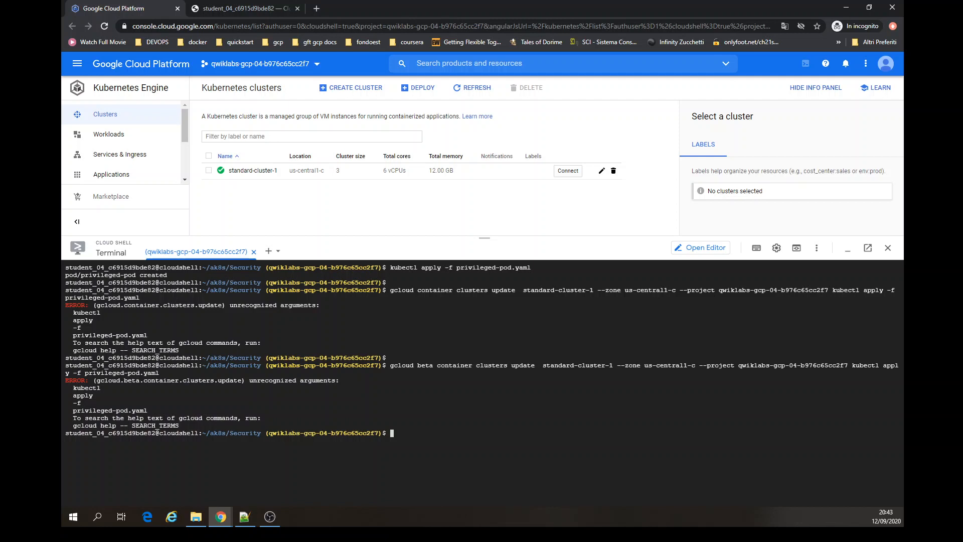
# - Replace the appended kubectl part with --start-credential-rotation and run the beta cluster update on standard-cluster-1, confirming with y
pyautogui.press('Up')
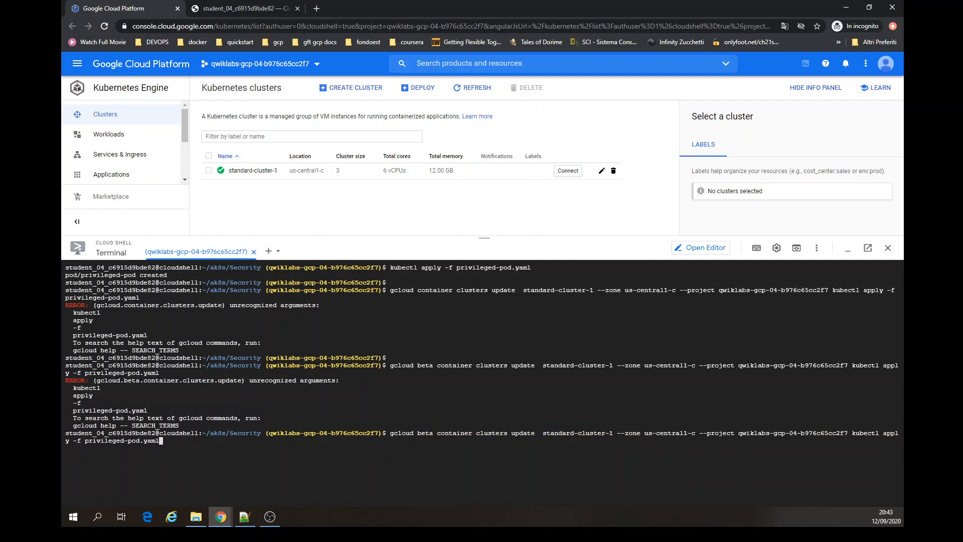
pyautogui.press('BackSpace')
pyautogui.press('BackSpace')
pyautogui.press('BackSpace')
pyautogui.press('BackSpace')
pyautogui.press('BackSpace')
pyautogui.press('BackSpace')
pyautogui.press('BackSpace')
pyautogui.press('BackSpace')
pyautogui.press('BackSpace')
pyautogui.press('BackSpace')
pyautogui.press('BackSpace')
pyautogui.press('BackSpace')
pyautogui.press('BackSpace')
pyautogui.press('BackSpace')
pyautogui.press('BackSpace')
pyautogui.press('BackSpace')
pyautogui.press('BackSpace')
pyautogui.press('BackSpace')
pyautogui.press('BackSpace')
pyautogui.press('BackSpace')
pyautogui.press('BackSpace')
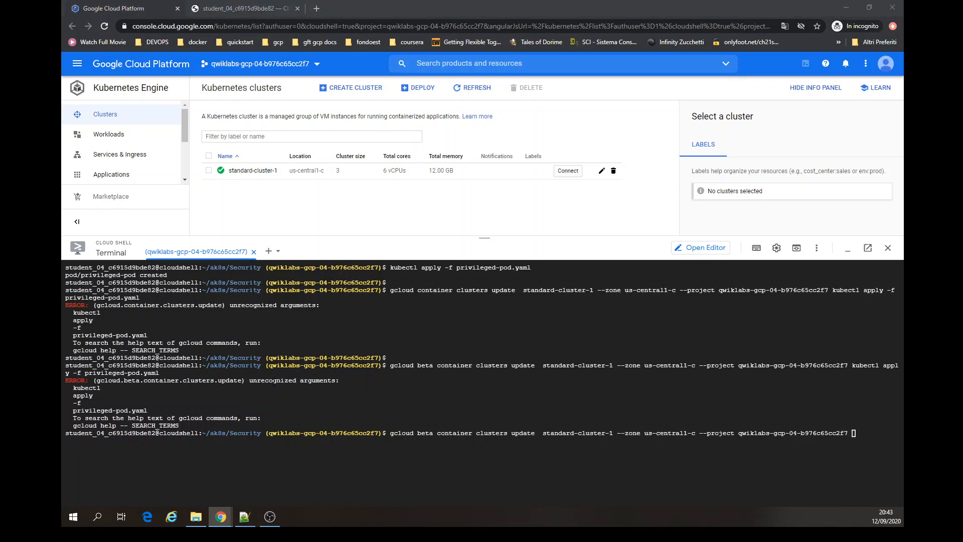
pyautogui.click(274, 381)
pyautogui.hotkey('ctrl', 'v')
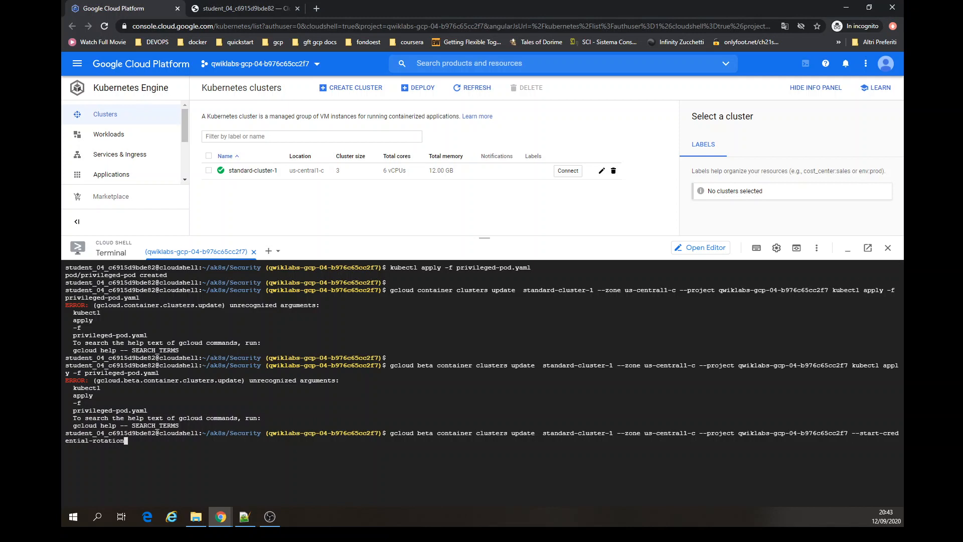
pyautogui.press('Return')
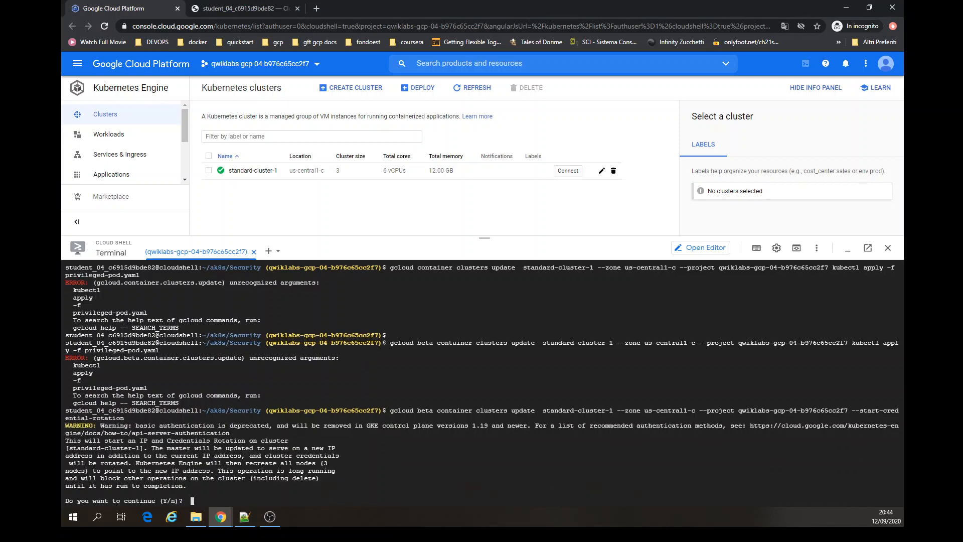
pyautogui.write('y')
pyautogui.press('Return')
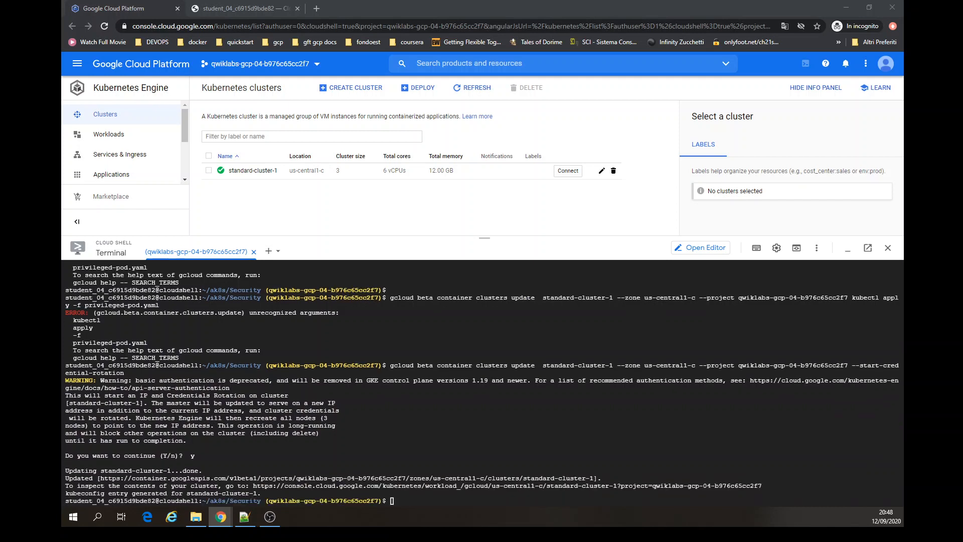
# - Clear the terminal, list the container operations, and export the running UPGRADE_NODES operation name as UPGRADE_ID
pyautogui.click(532, 425)
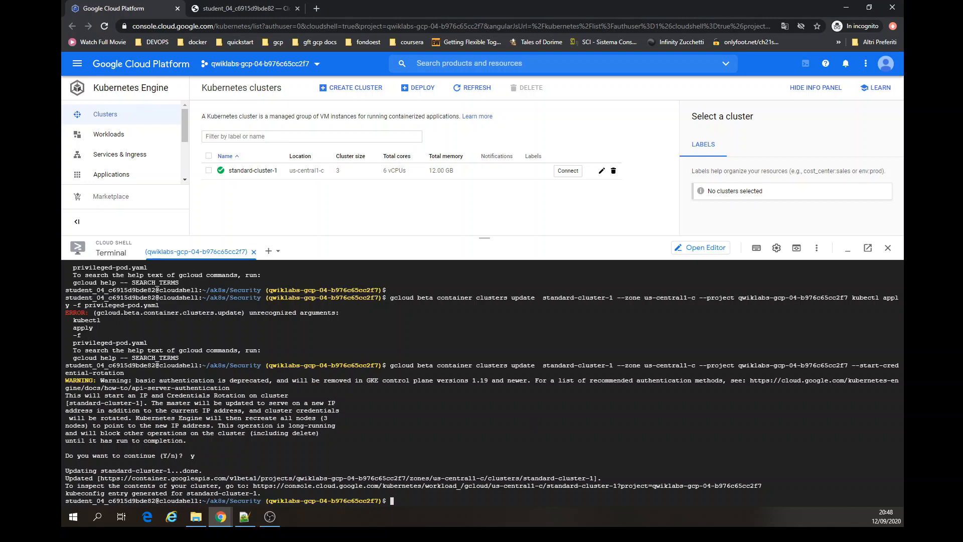
pyautogui.hotkey('ctrl', 'l')
pyautogui.write('gcloud container operations list')
pyautogui.press('Return')
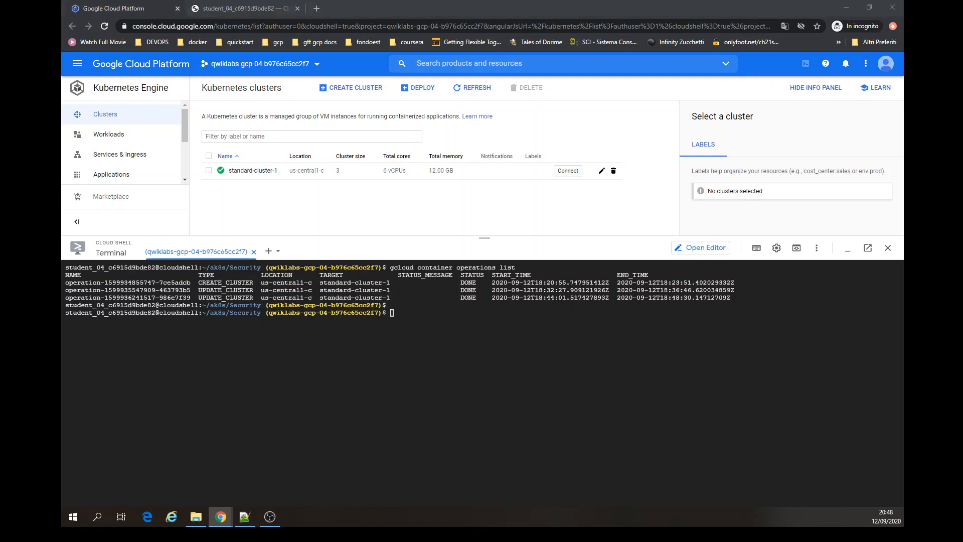
pyautogui.click(428, 440)
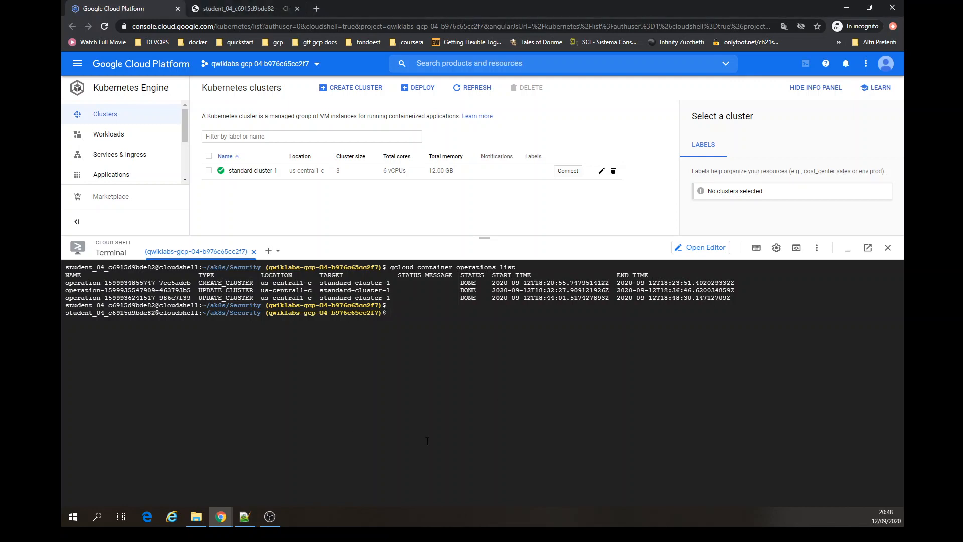
pyautogui.write('export UPGRADE_ID=$(gcloud container operations list --filter="operationType=UPGRADE_NODES and status=RUNNING" --format=\'value(name)\')')
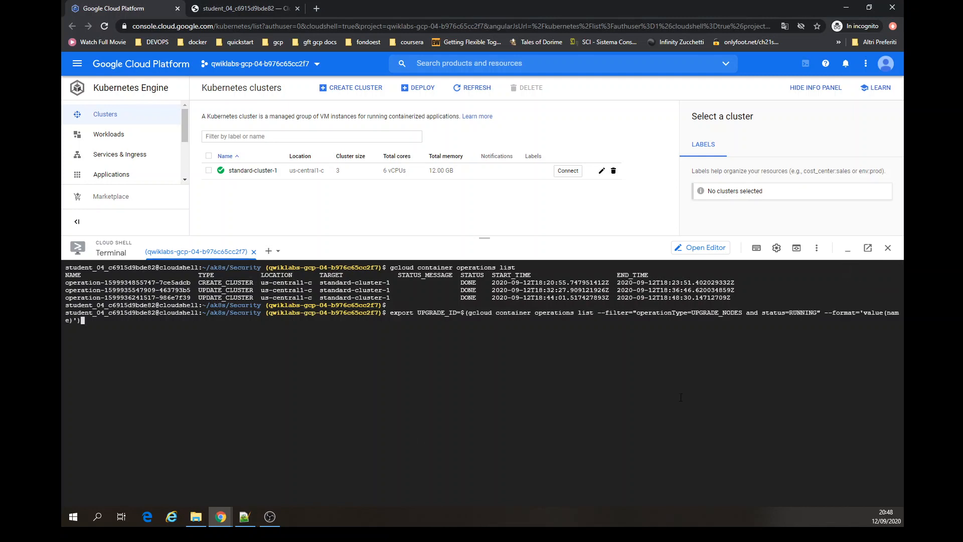
pyautogui.press('Return')
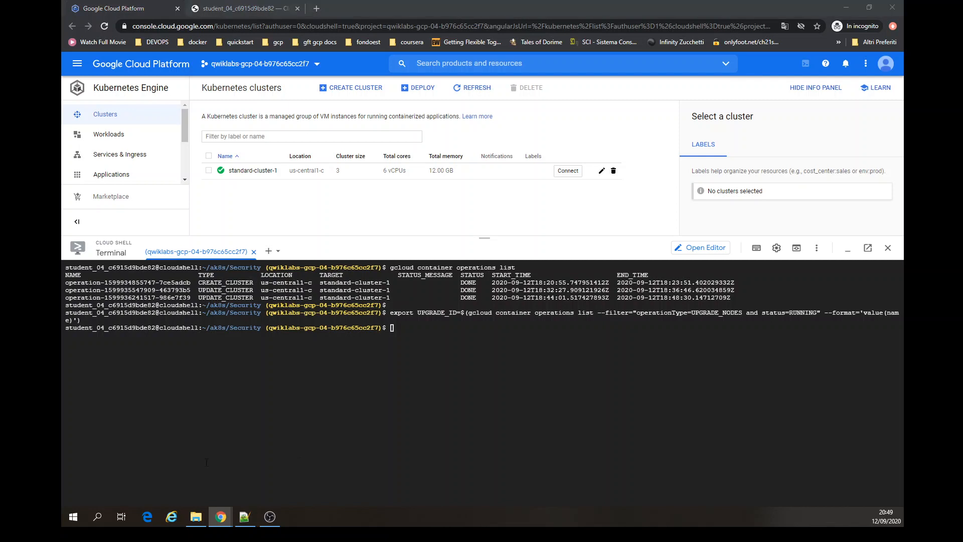
# - Try to wait on $UPGRADE_ID with gcloud container operations wait, using zone us-central1-c copied from the cluster's connect command
pyautogui.click(457, 444)
pyautogui.write('gcloud container operations wait $UPGRADE_ID --zone=')
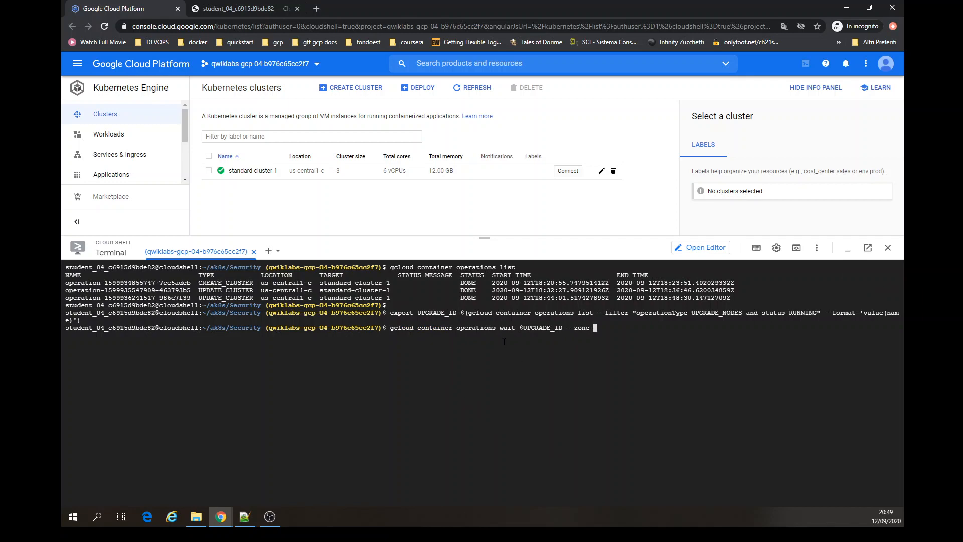
pyautogui.click(567, 172)
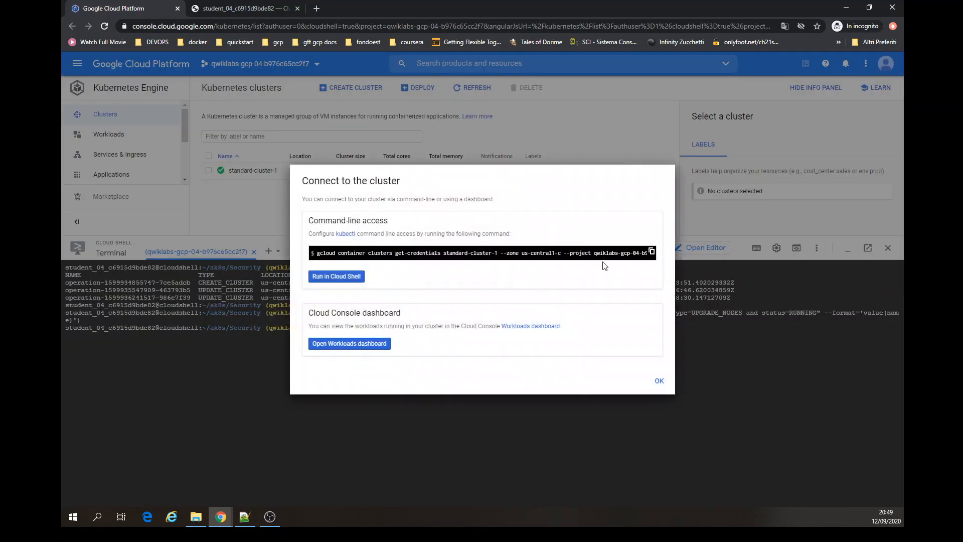
pyautogui.tripleClick(596, 253)
pyautogui.moveTo(561, 253); pyautogui.dragTo(525, 253)
pyautogui.click(701, 226)
pyautogui.write('us-central1-c')
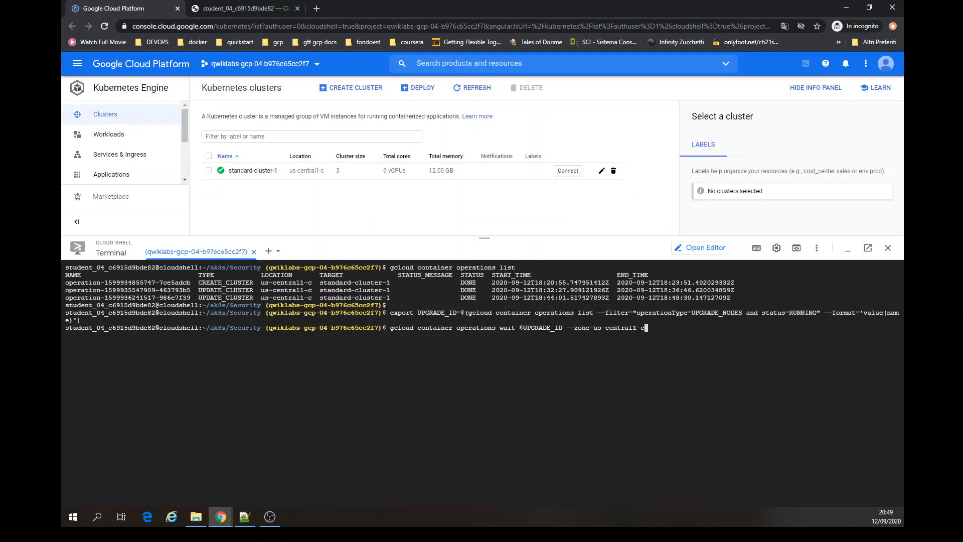
pyautogui.press('Return')
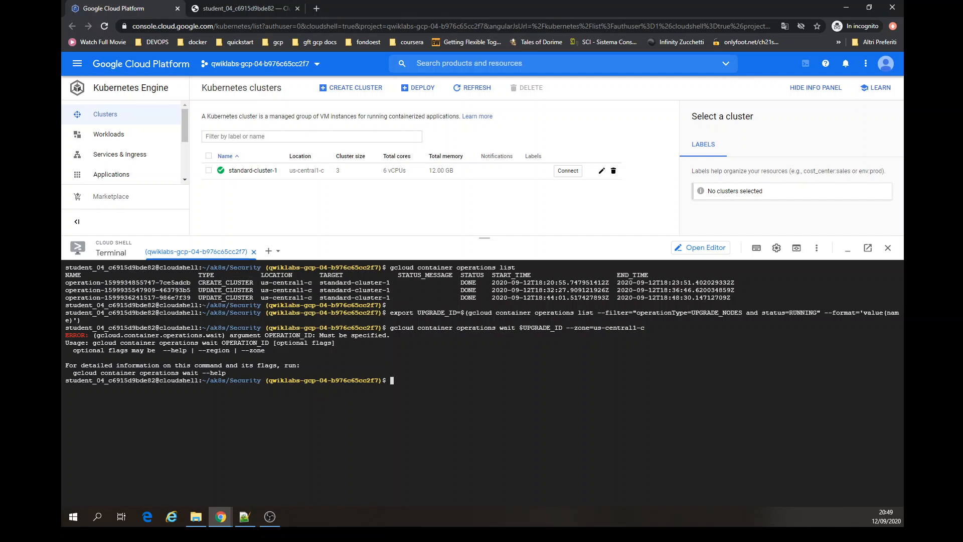
# - Try the operations wait command again using gcloud beta
pyautogui.press('Up')
pyautogui.press('Left')
pyautogui.press('Left')
pyautogui.press('Left')
pyautogui.press('Left')
pyautogui.press('Left')
pyautogui.press('Left')
pyautogui.press('Left')
pyautogui.press('Left')
pyautogui.press('Left')
pyautogui.press('Left')
pyautogui.press('Left')
pyautogui.press('Left')
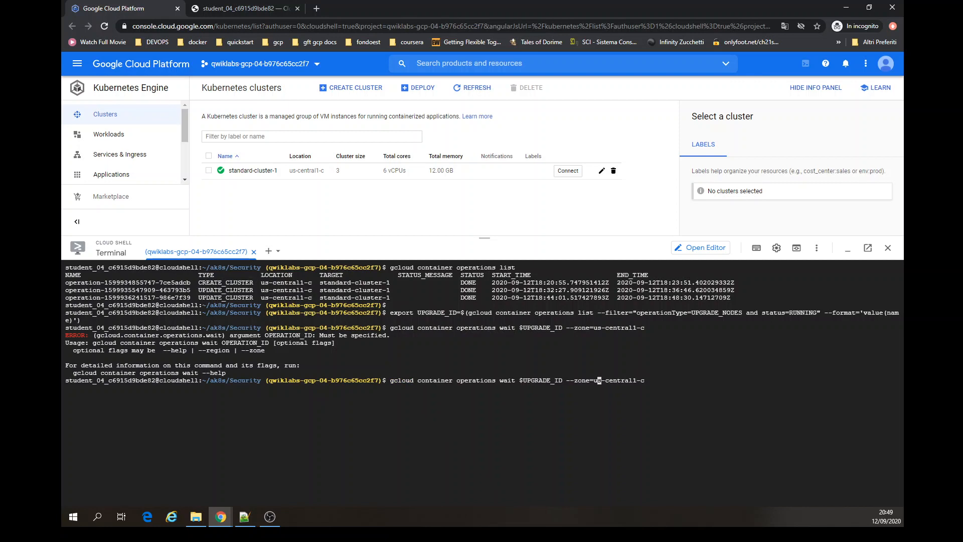
pyautogui.press('Left')
pyautogui.press('Left')
pyautogui.press('Left')
pyautogui.press('Left')
pyautogui.press('Left')
pyautogui.press('Left')
pyautogui.press('Left')
pyautogui.press('Left')
pyautogui.press('Left')
pyautogui.press('Left')
pyautogui.press('Left')
pyautogui.press('Left')
pyautogui.press('Left')
pyautogui.press('Left')
pyautogui.press('Left')
pyautogui.press('Left')
pyautogui.press('Left')
pyautogui.press('Left')
pyautogui.press('Left')
pyautogui.press('Left')
pyautogui.press('Left')
pyautogui.press('Left')
pyautogui.press('Left')
pyautogui.press('Left')
pyautogui.press('Left')
pyautogui.press('Left')
pyautogui.press('Left')
pyautogui.press('Left')
pyautogui.press('Left')
pyautogui.press('Left')
pyautogui.press('Left')
pyautogui.press('Left')
pyautogui.press('Left')
pyautogui.press('Left')
pyautogui.press('Left')
pyautogui.press('Left')
pyautogui.press('Left')
pyautogui.press('Left')
pyautogui.press('Left')
pyautogui.press('Left')
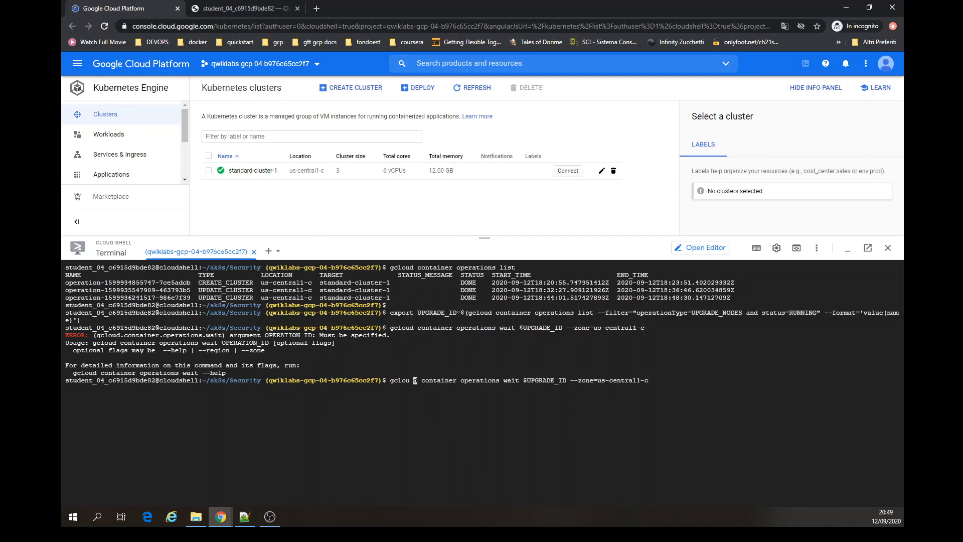
pyautogui.press('BackSpace')
pyautogui.press('Right')
pyautogui.write('beta')
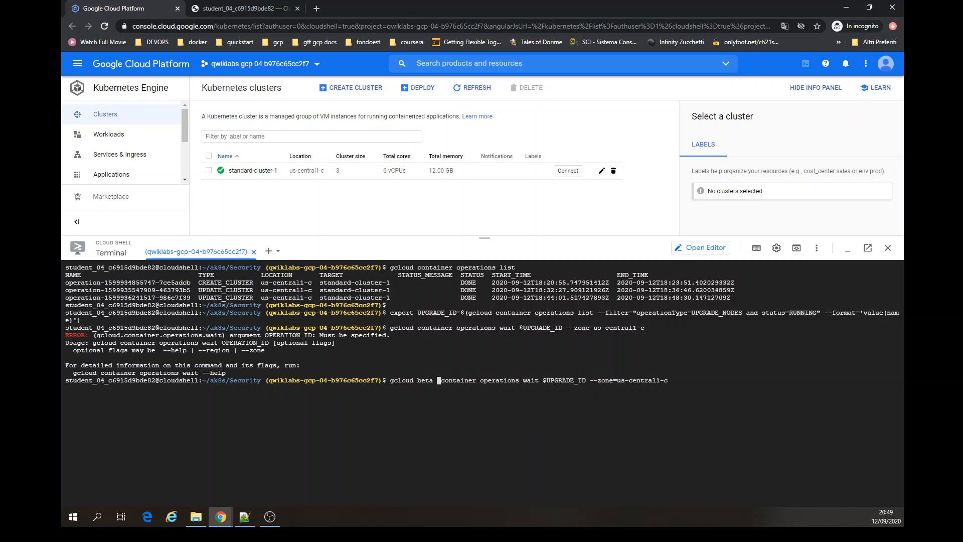
pyautogui.press('Return')
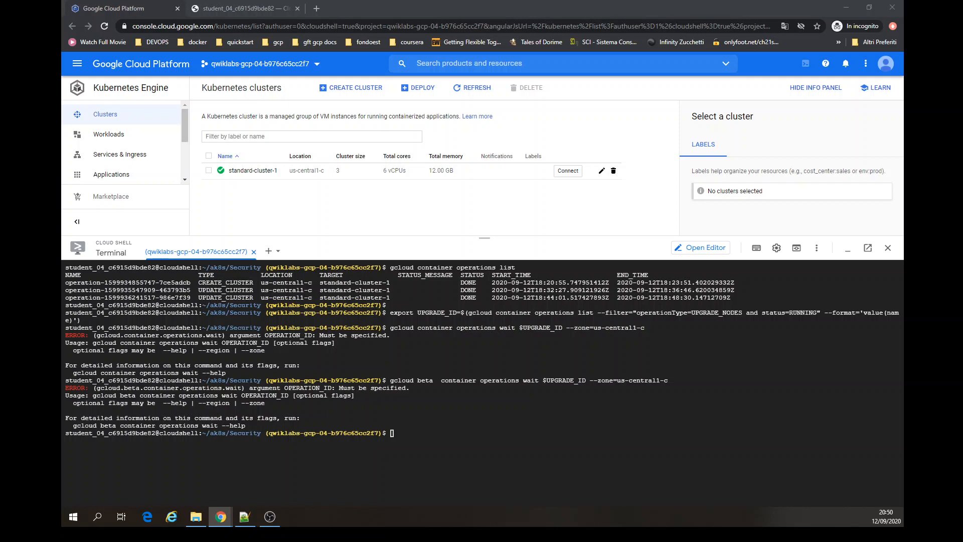
# - Load the cluster's connect command into Cloud Shell and replace get-credentials with update
pyautogui.click(568, 171)
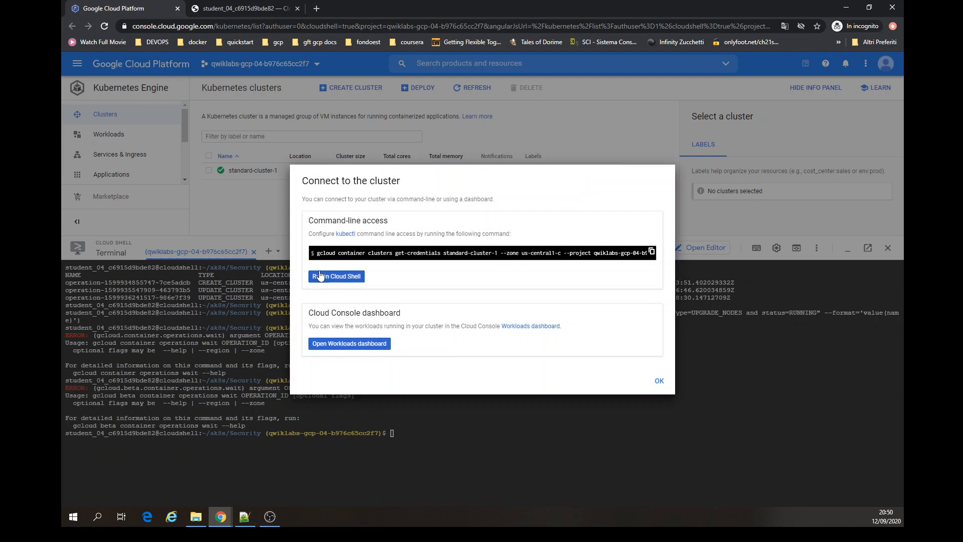
pyautogui.click(320, 276)
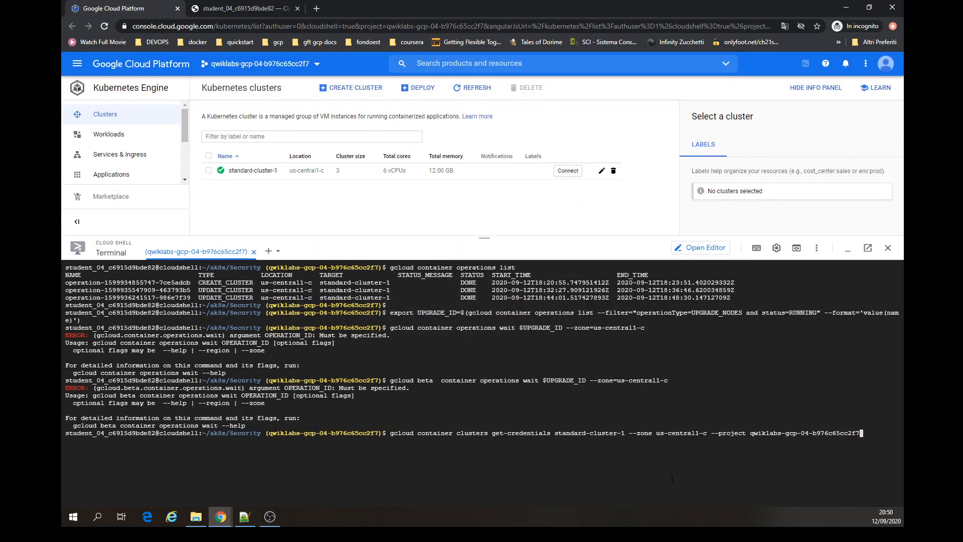
pyautogui.press('Left')
pyautogui.press('Left')
pyautogui.press('Left')
pyautogui.press('Left')
pyautogui.press('Left')
pyautogui.press('Left')
pyautogui.press('Left')
pyautogui.press('Left')
pyautogui.press('Left')
pyautogui.press('Left')
pyautogui.press('Left')
pyautogui.press('Left')
pyautogui.press('Left')
pyautogui.press('Left')
pyautogui.press('Left')
pyautogui.press('Left')
pyautogui.press('Left')
pyautogui.press('Left')
pyautogui.press('Left')
pyautogui.press('Left')
pyautogui.press('Left')
pyautogui.press('Left')
pyautogui.press('Left')
pyautogui.press('Left')
pyautogui.press('Left')
pyautogui.press('Left')
pyautogui.press('Left')
pyautogui.press('Left')
pyautogui.press('Left')
pyautogui.press('Left')
pyautogui.press('Left')
pyautogui.press('Left')
pyautogui.press('Left')
pyautogui.press('Left')
pyautogui.press('Left')
pyautogui.press('Left')
pyautogui.press('Left')
pyautogui.press('Left')
pyautogui.press('Left')
pyautogui.press('Left')
pyautogui.press('Left')
pyautogui.press('Left')
pyautogui.press('Left')
pyautogui.press('Left')
pyautogui.press('Left')
pyautogui.press('Left')
pyautogui.press('Left')
pyautogui.press('Left')
pyautogui.press('Left')
pyautogui.press('Left')
pyautogui.press('Left')
pyautogui.press('Left')
pyautogui.press('Left')
pyautogui.press('Left')
pyautogui.press('Left')
pyautogui.press('Left')
pyautogui.press('Left')
pyautogui.press('Left')
pyautogui.press('Left')
pyautogui.press('BackSpace')
pyautogui.press('BackSpace')
pyautogui.press('BackSpace')
pyautogui.press('BackSpace')
pyautogui.press('BackSpace')
pyautogui.press('BackSpace')
pyautogui.press('BackSpace')
pyautogui.press('BackSpace')
pyautogui.press('BackSpace')
pyautogui.press('BackSpace')
pyautogui.press('BackSpace')
pyautogui.press('BackSpace')
pyautogui.press('BackSpace')
pyautogui.press('BackSpace')
pyautogui.press('BackSpace')
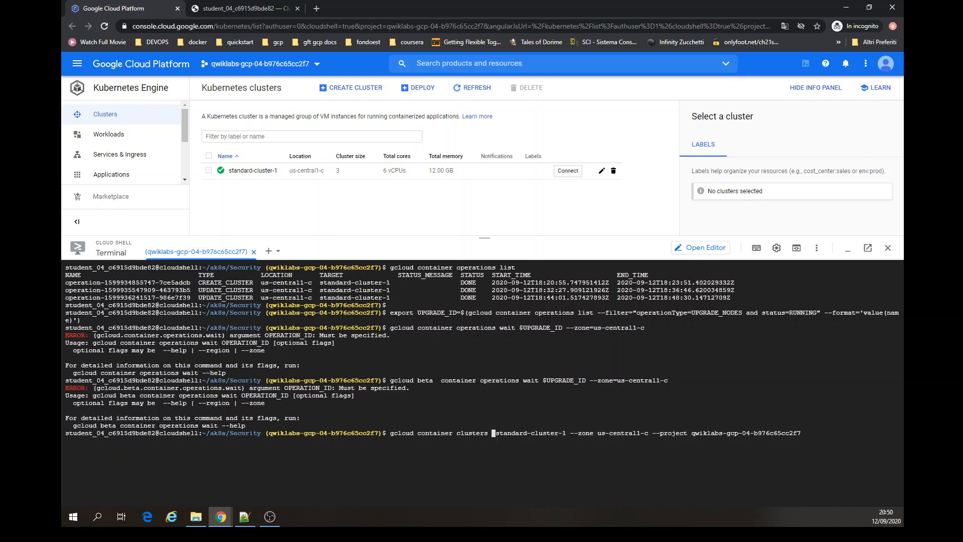
pyautogui.write('update')
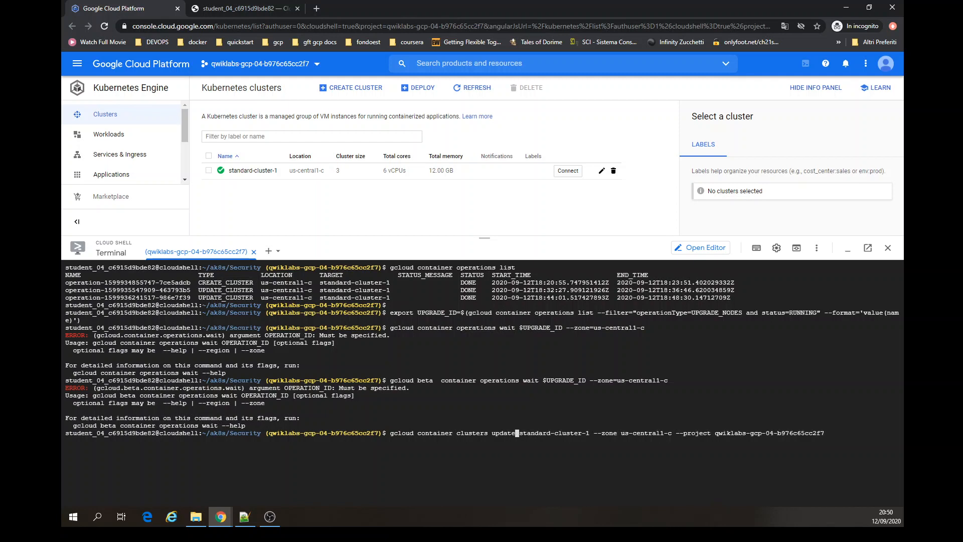
# - Append --complete-credential-rotation to the cluster update command and try to run it, confirming with y
pyautogui.press('Right')
pyautogui.press('Right')
pyautogui.press('Right')
pyautogui.press('Right')
pyautogui.press('Right')
pyautogui.press('Right')
pyautogui.press('Right')
pyautogui.press('Right')
pyautogui.press('Right')
pyautogui.press('Right')
pyautogui.press('Right')
pyautogui.press('Right')
pyautogui.press('Right')
pyautogui.press('Right')
pyautogui.press('Right')
pyautogui.press('Right')
pyautogui.press('Right')
pyautogui.press('Right')
pyautogui.press('Right')
pyautogui.press('Right')
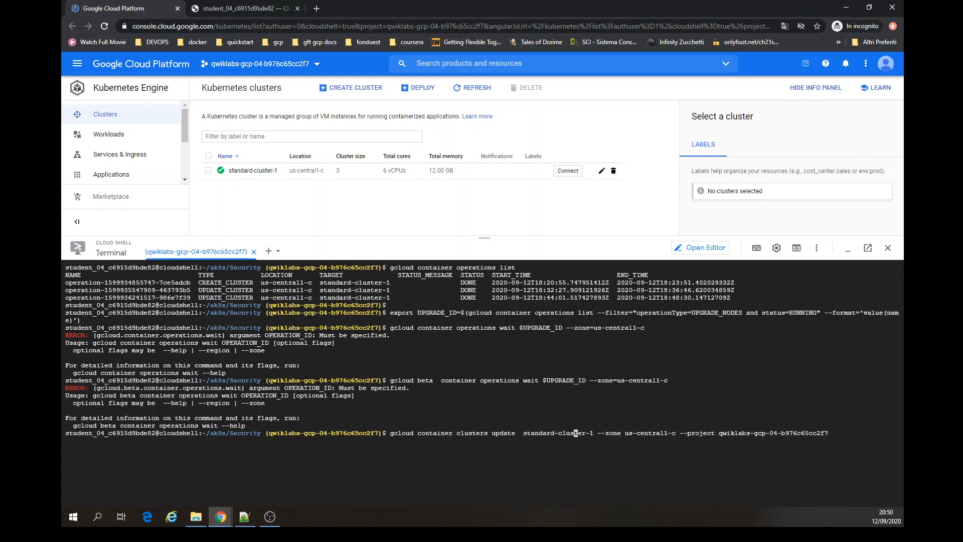
pyautogui.press('Right')
pyautogui.press('Right')
pyautogui.press('Right')
pyautogui.press('Right')
pyautogui.press('Right')
pyautogui.press('Right')
pyautogui.press('Right')
pyautogui.press('Right')
pyautogui.press('Right')
pyautogui.press('Right')
pyautogui.press('Right')
pyautogui.press('Right')
pyautogui.press('Right')
pyautogui.press('Right')
pyautogui.press('Right')
pyautogui.press('Right')
pyautogui.press('Right')
pyautogui.press('Right')
pyautogui.press('Right')
pyautogui.press('Right')
pyautogui.hotkey('alt', 'Tab')
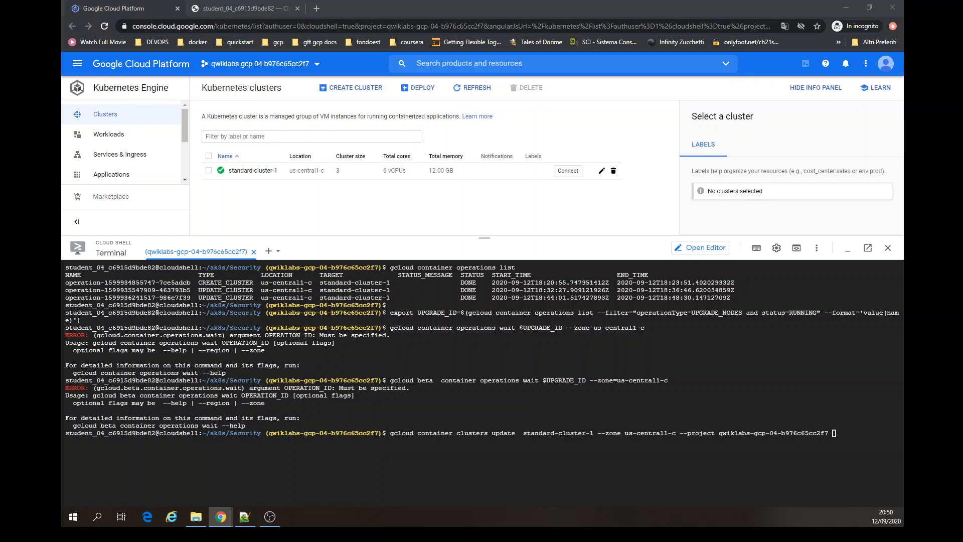
pyautogui.hotkey('alt', 'Tab')
pyautogui.hotkey('ctrl', 'v')
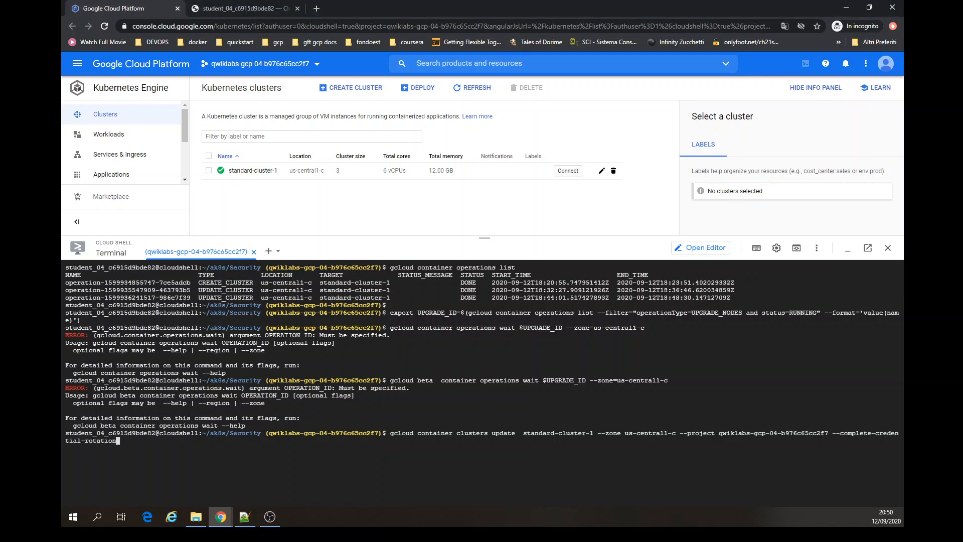
pyautogui.press('Return')
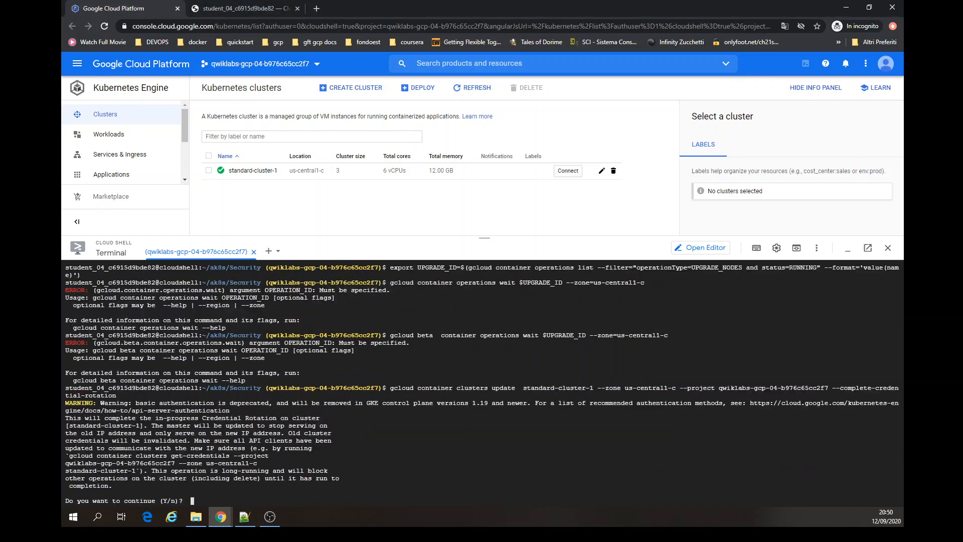
pyautogui.write('y')
pyautogui.press('Return')
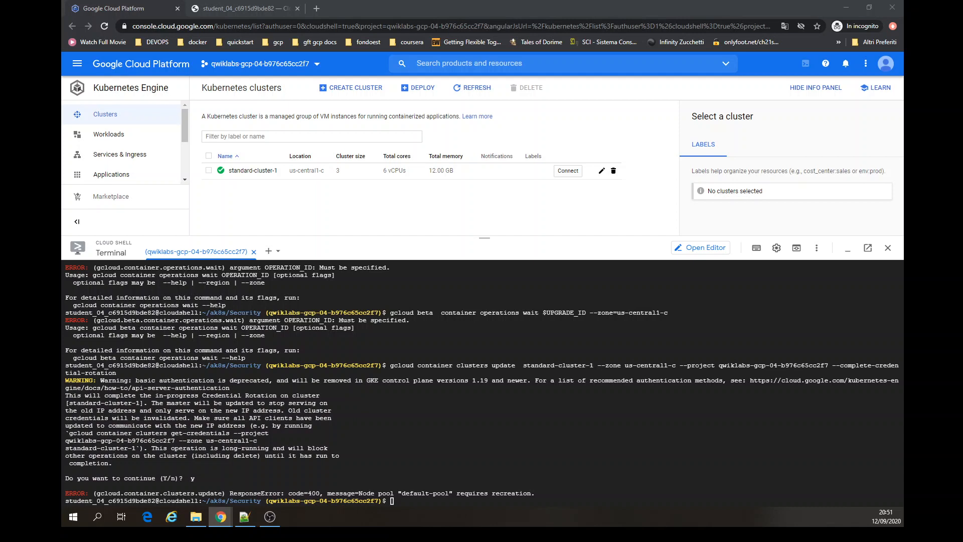
# - Clear the terminal and list the container operations again
pyautogui.click(447, 421)
pyautogui.hotkey('ctrl', 'l')
pyautogui.press('Up')
pyautogui.press('Up')
pyautogui.press('Up')
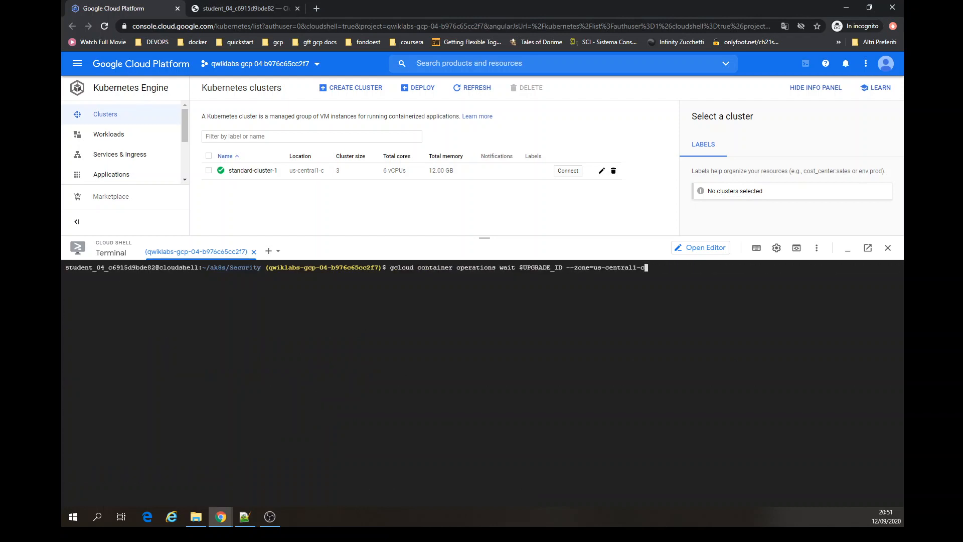
pyautogui.press('Up')
pyautogui.press('Up')
pyautogui.press('Return')
pyautogui.press('Up')
pyautogui.press('Up')
pyautogui.press('Up')
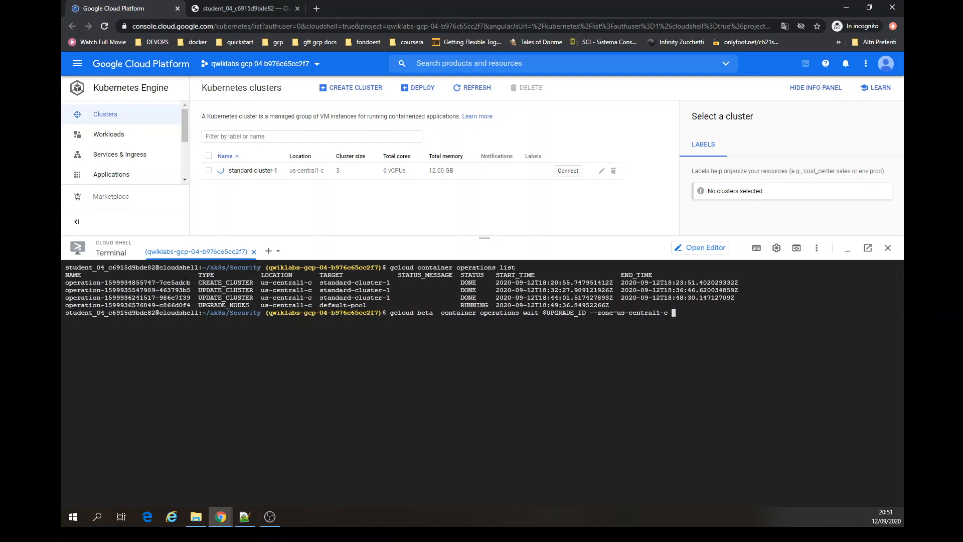
pyautogui.moveTo(191, 283); pyautogui.dragTo(66, 287)
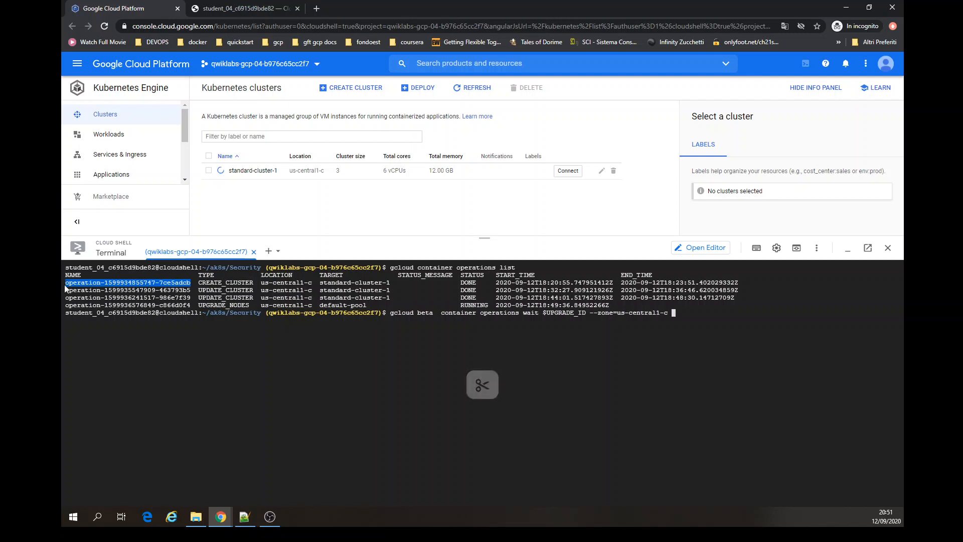
pyautogui.hotkey('ctrl', 'v')
pyautogui.press('Return')
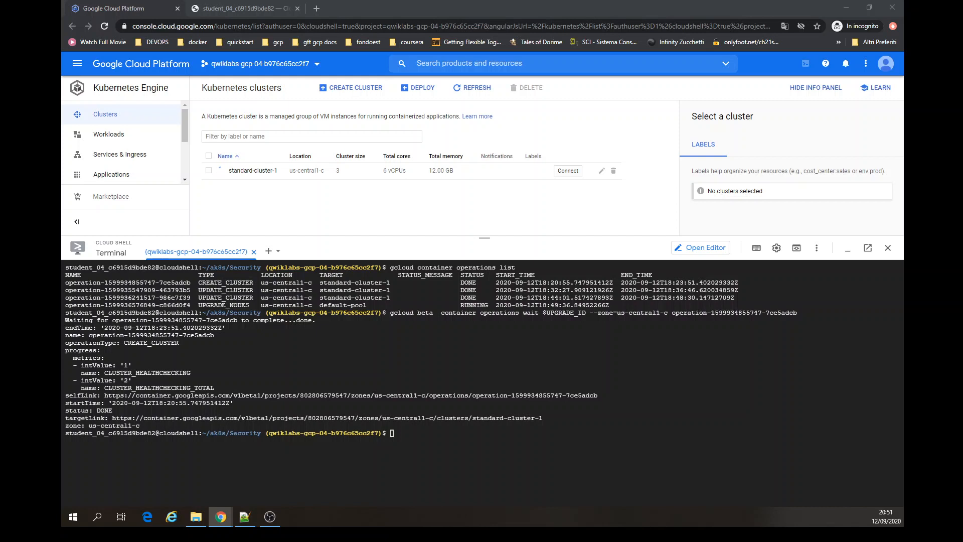
# - Clear the terminal and shrink the Cloud Shell panel
pyautogui.moveTo(100, 283); pyautogui.dragTo(131, 305)
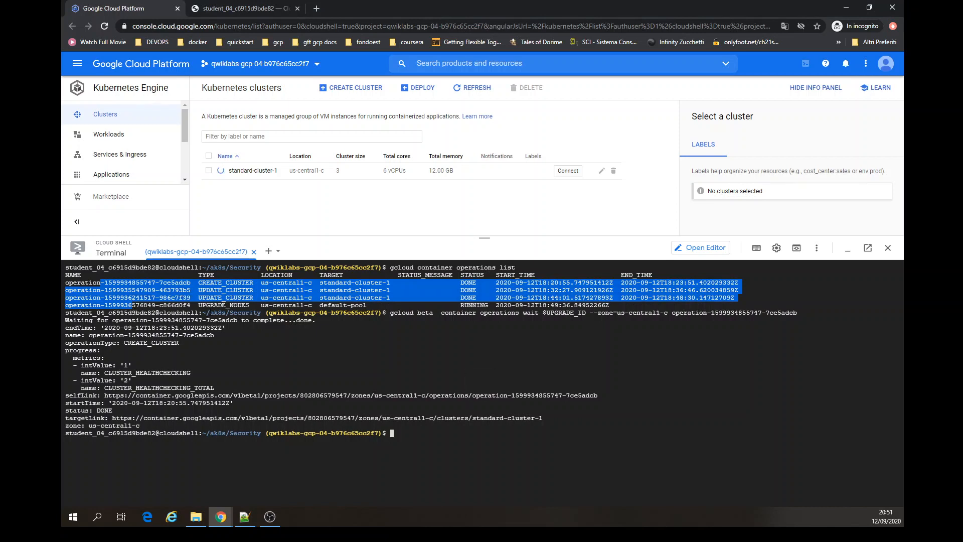
pyautogui.click(431, 369)
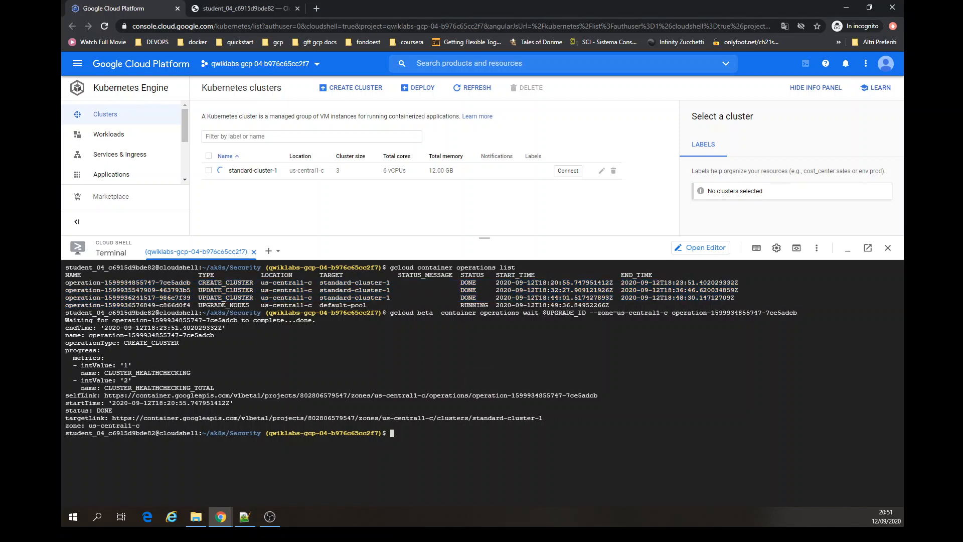
pyautogui.hotkey('ctrl', 'l')
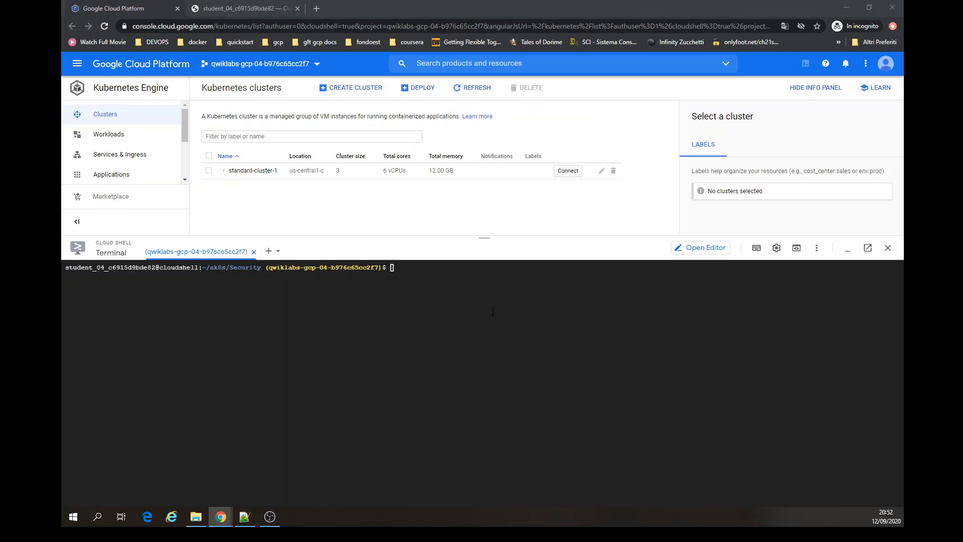
pyautogui.moveTo(441, 236); pyautogui.dragTo(441, 268)
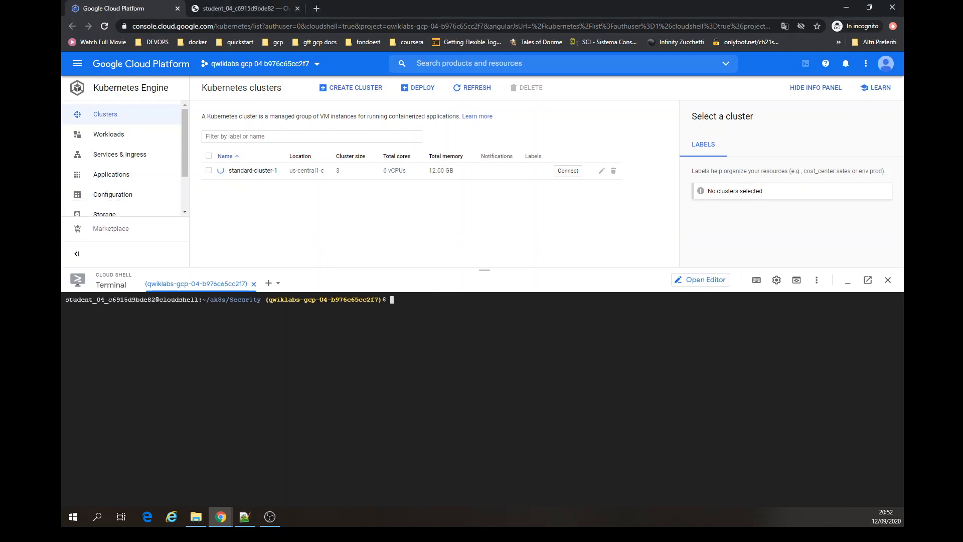